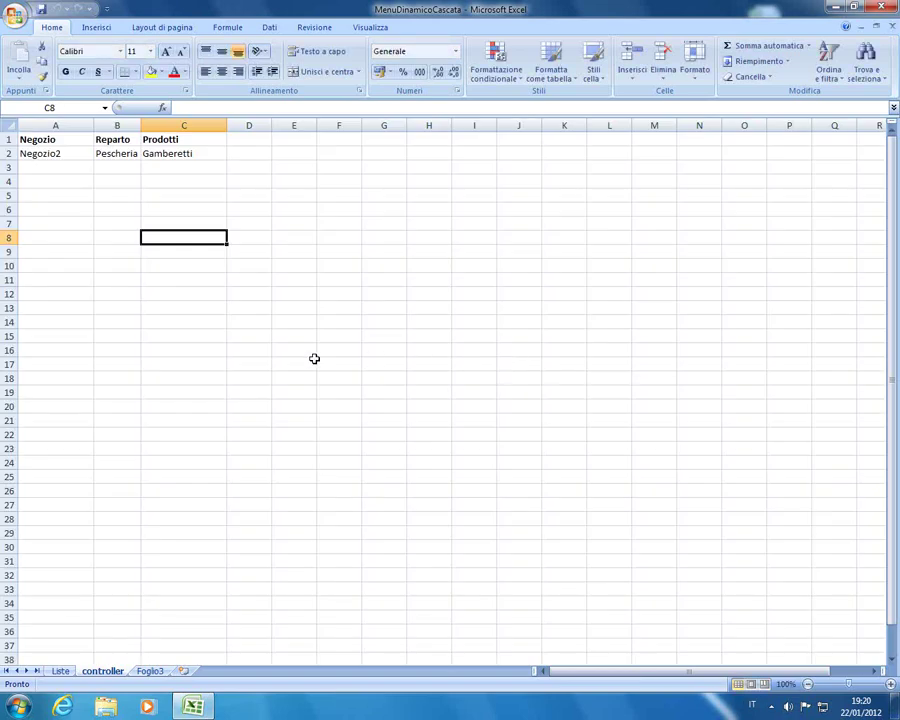
- Look over the source lists on Liste, then return to the controller sheet at G11
{"action": "left_click", "coordinate": [60, 670]}
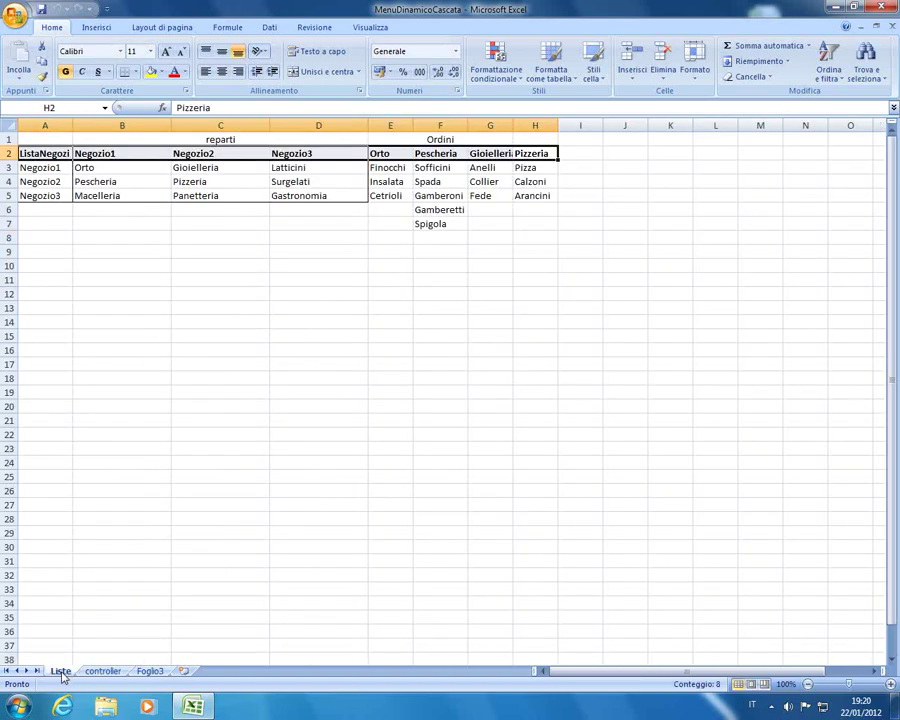
{"action": "left_click", "coordinate": [150, 294]}
{"action": "left_click", "coordinate": [103, 670]}
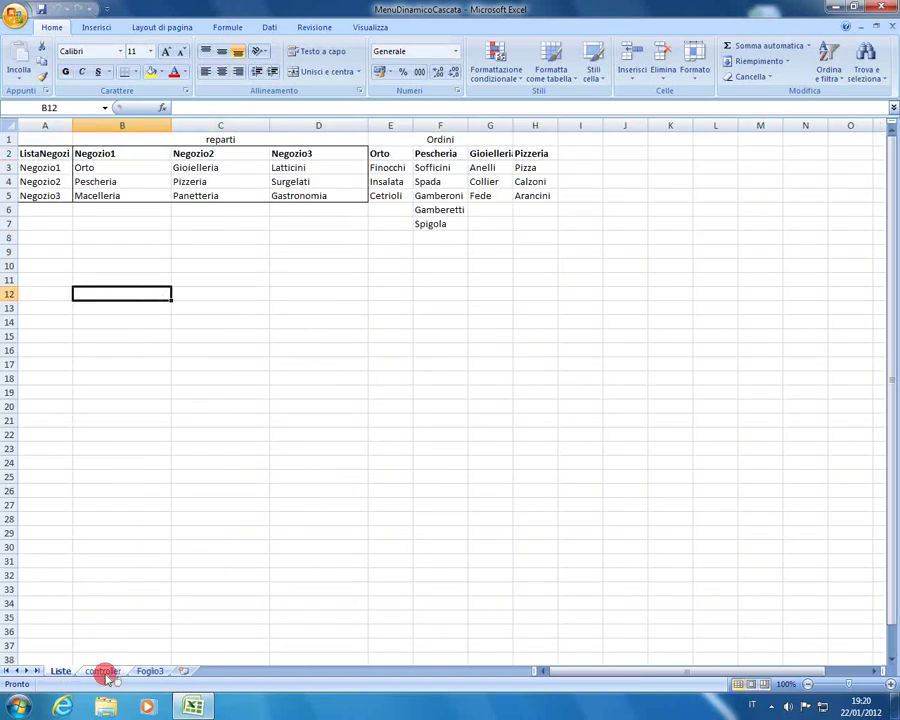
{"action": "left_click", "coordinate": [97, 226]}
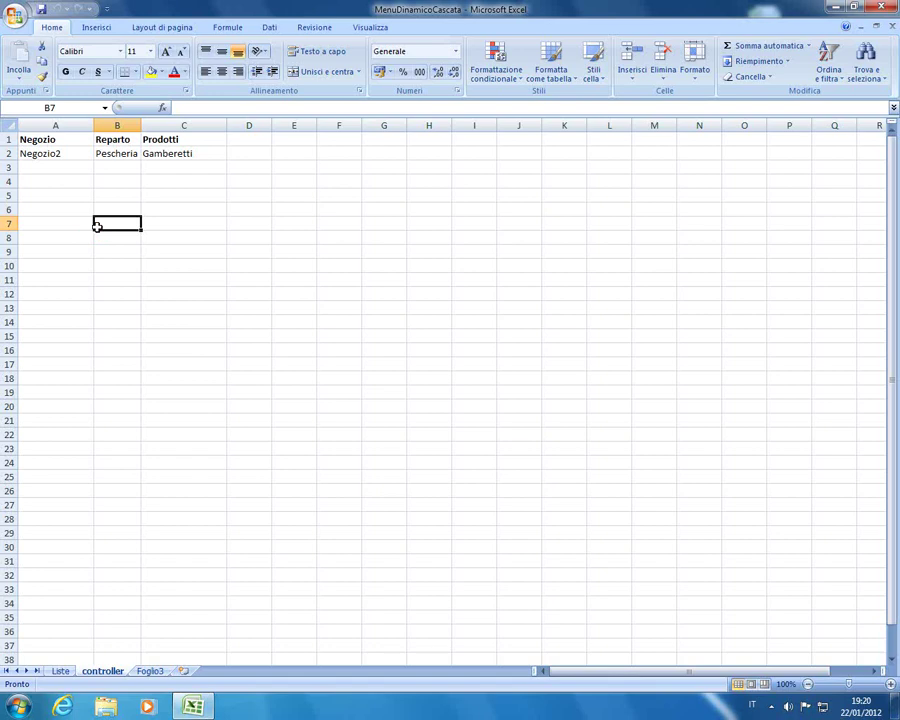
{"action": "left_click", "coordinate": [390, 280]}
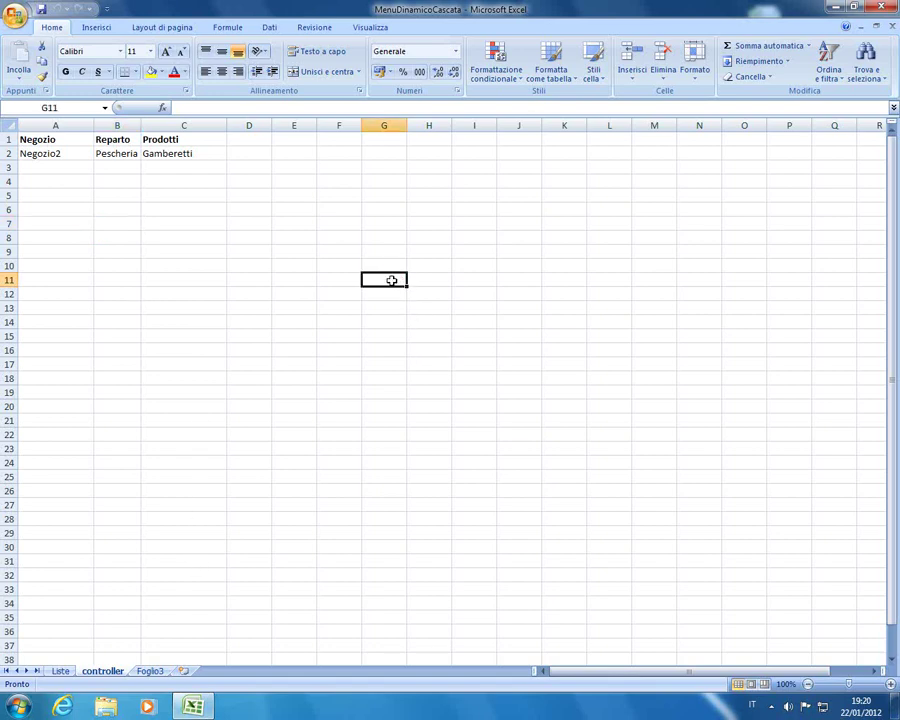
- Enter the header nomi in G11, replacing the first entry
{"action": "type", "text": "menu"}
{"action": "key", "text": "Return"}
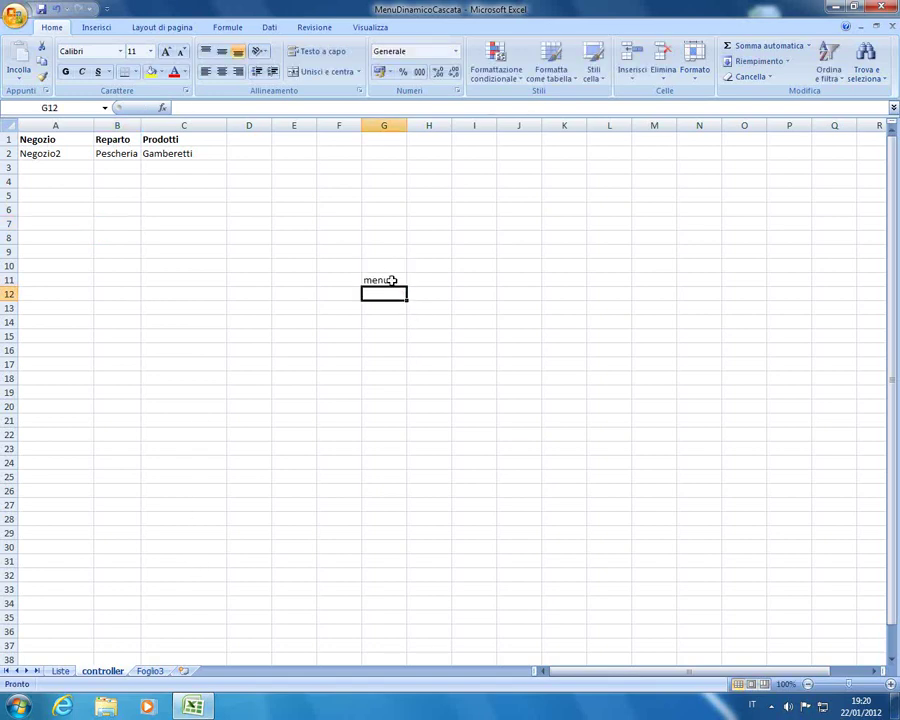
{"action": "key", "text": "Return"}
{"action": "key", "text": "Up"}
{"action": "key", "text": "Up"}
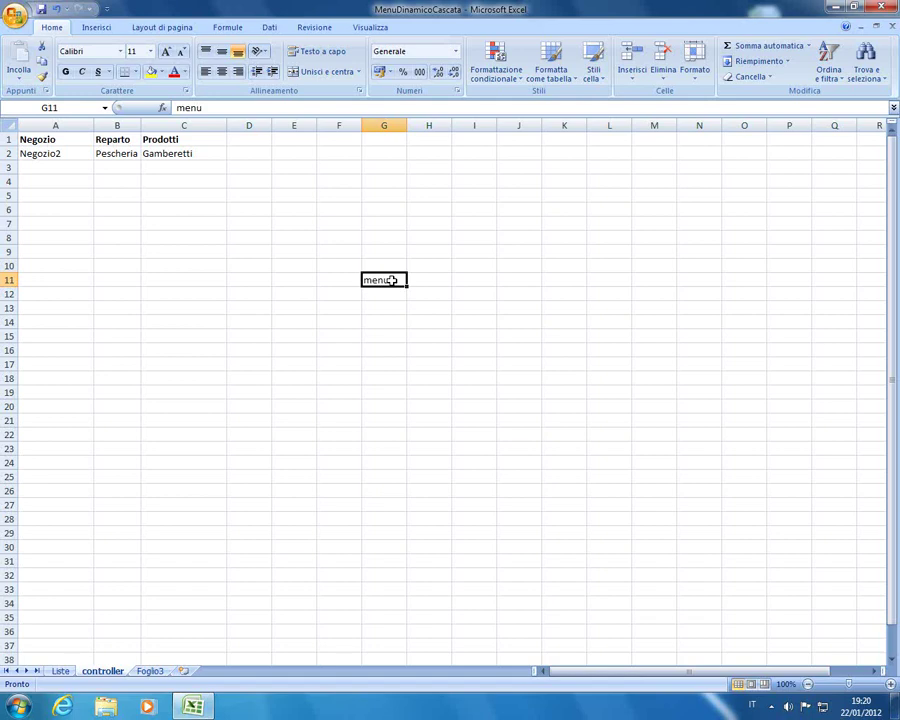
{"action": "type", "text": "nomi"}
{"action": "key", "text": "Return"}
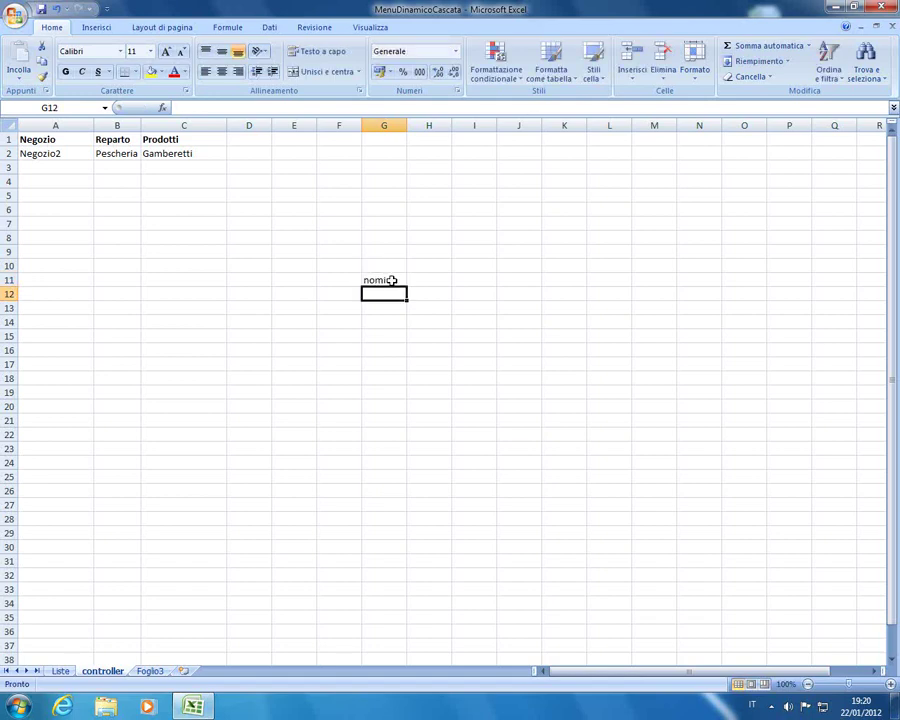
- Enter paolo, alfredo, ciccio and pasticcio in G12:G15
{"action": "type", "text": "paolo"}
{"action": "key", "text": "Return"}
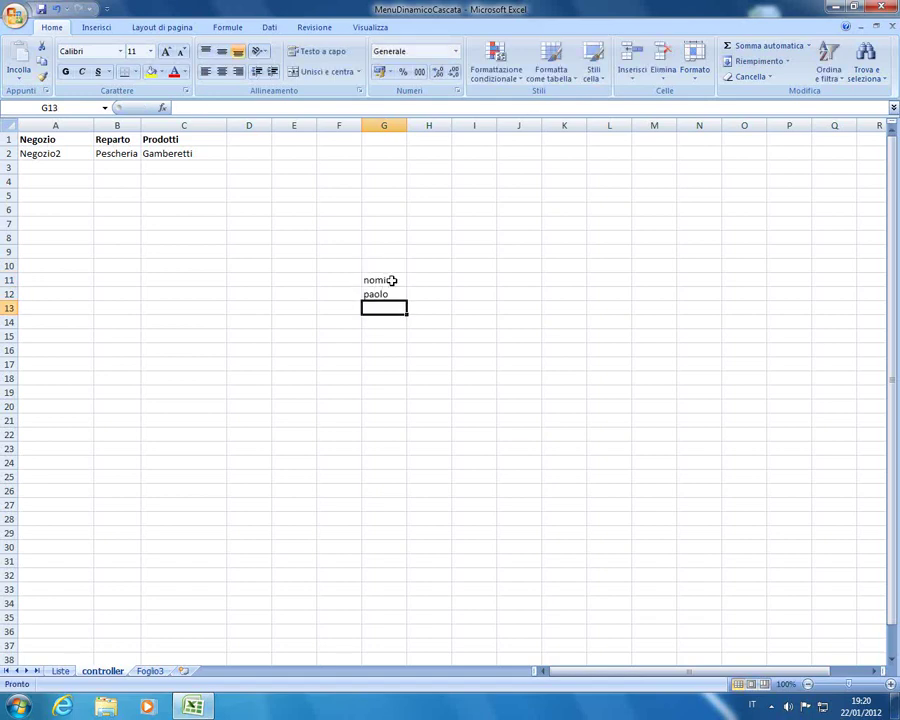
{"action": "type", "text": "alfredo"}
{"action": "key", "text": "Return"}
{"action": "type", "text": "cic"}
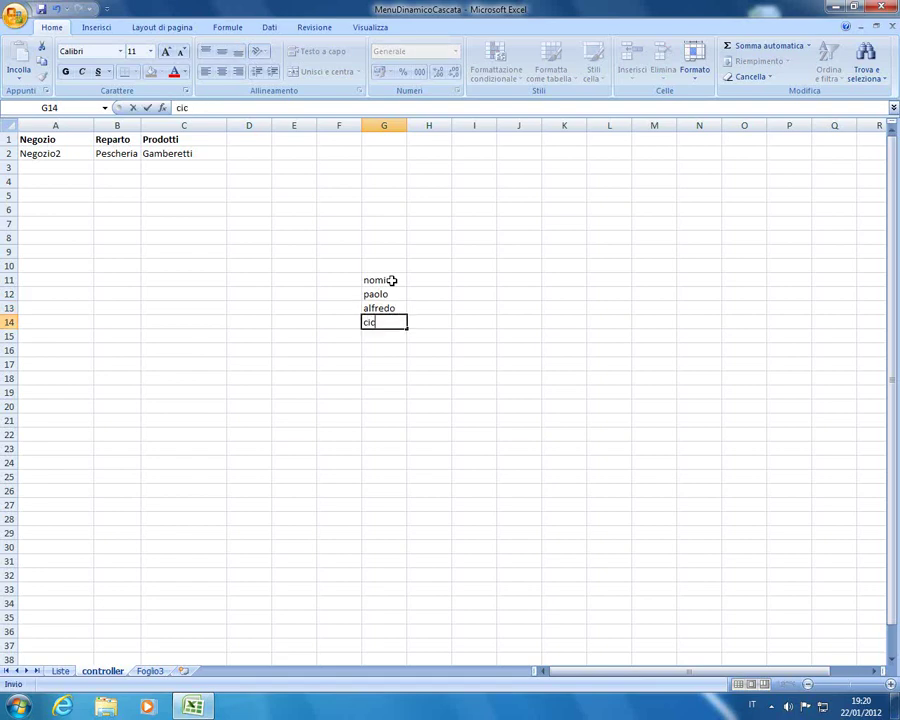
{"action": "type", "text": "cio"}
{"action": "key", "text": "Return"}
{"action": "type", "text": "pasti"}
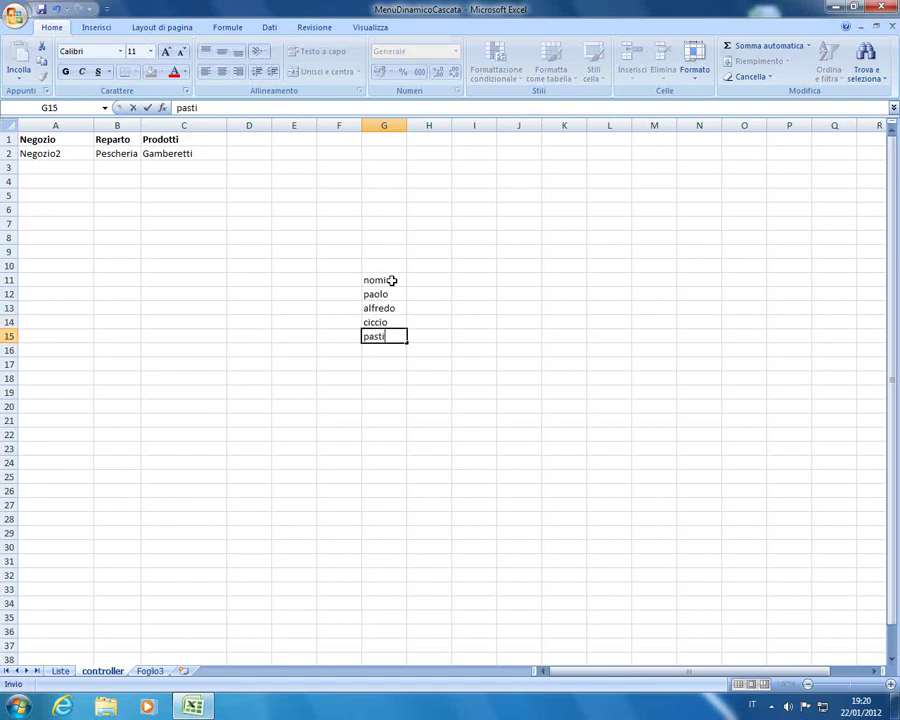
{"action": "key", "text": "Up"}
{"action": "key", "text": "Right"}
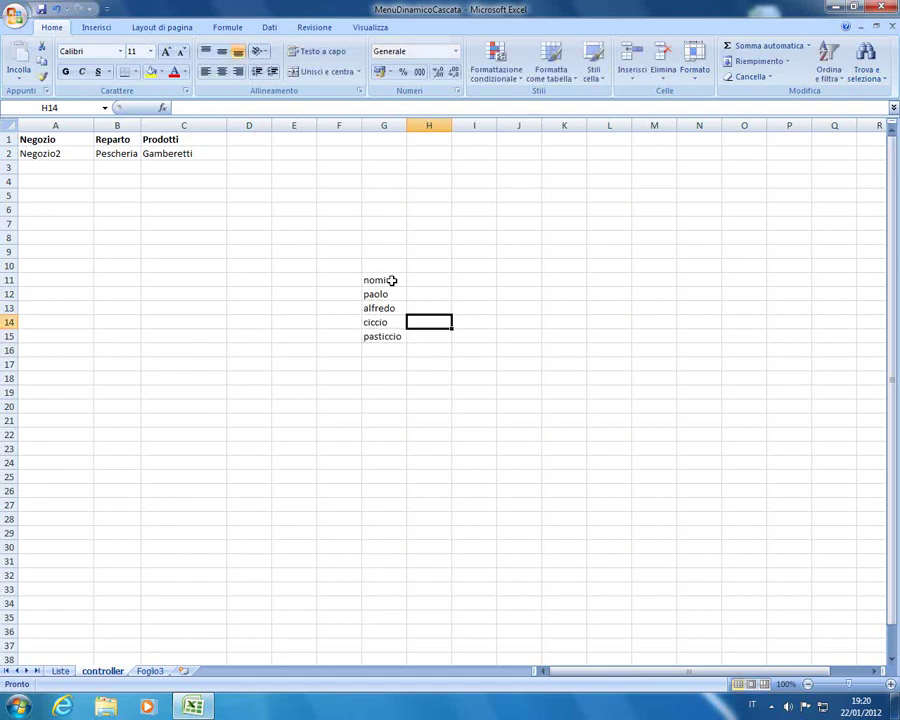
{"action": "key", "text": "Left"}
{"action": "key", "text": "Left"}
{"action": "key", "text": "Right"}
{"action": "key", "text": "Right"}
{"action": "key", "text": "Right"}
{"action": "key", "text": "Right"}
{"action": "key", "text": "Right"}
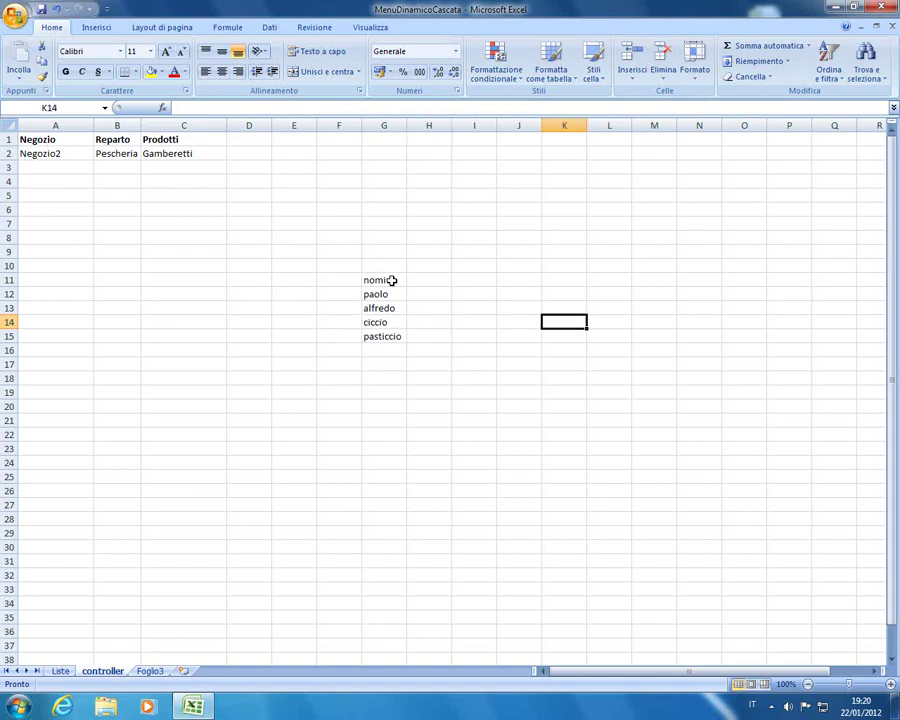
- Select the list G11:G15 and its entries G12:G15, ending on cell J12
{"action": "left_click_drag", "start_coordinate": [398, 274], "coordinate": [391, 333]}
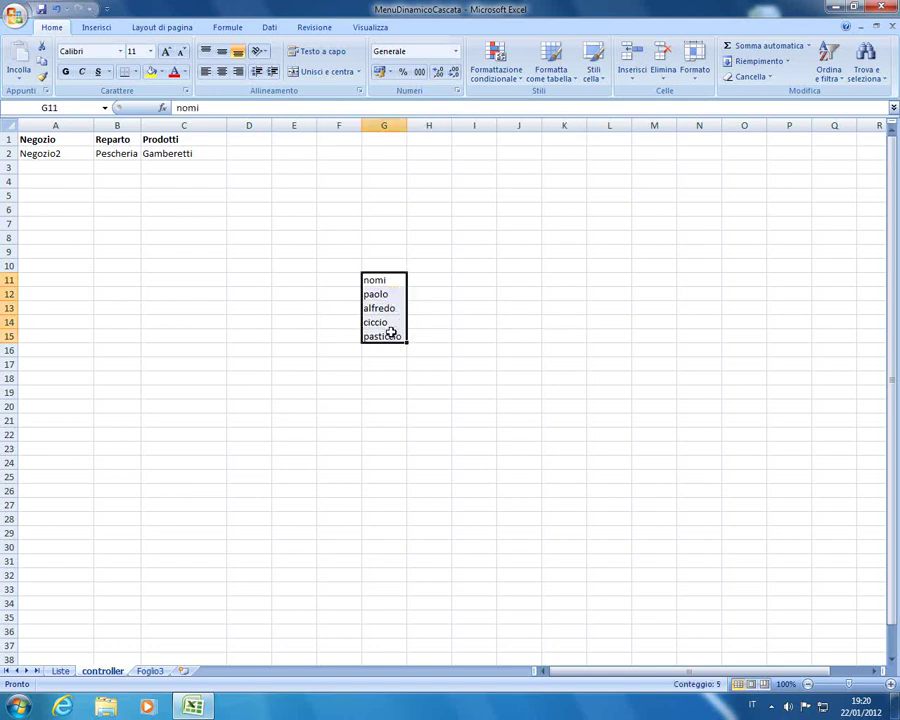
{"action": "left_click", "coordinate": [503, 319]}
{"action": "left_click", "coordinate": [570, 289]}
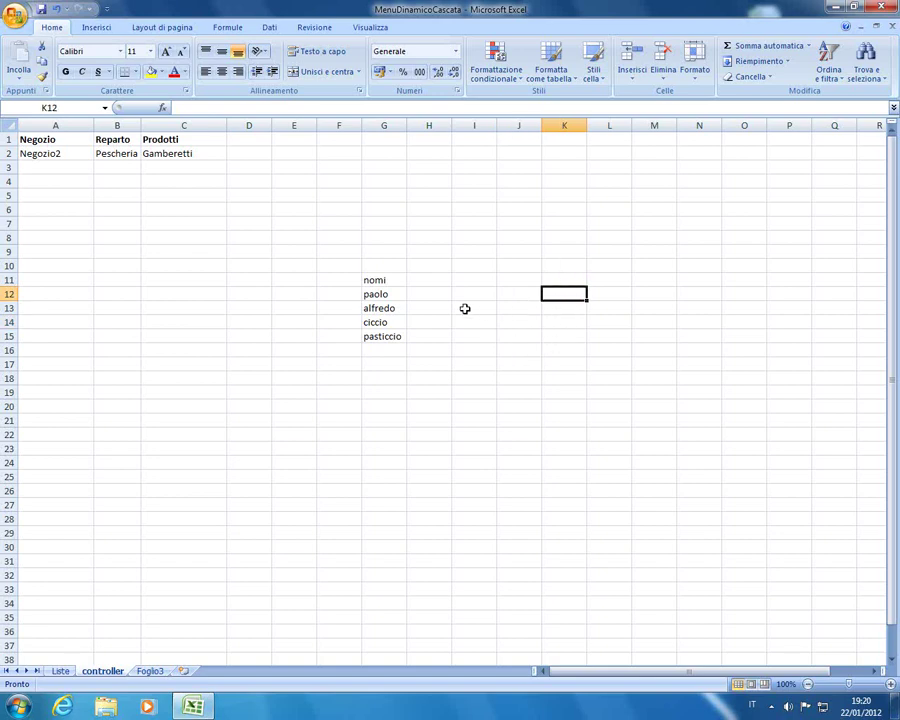
{"action": "left_click_drag", "start_coordinate": [378, 294], "coordinate": [380, 337]}
{"action": "left_click", "coordinate": [510, 289]}
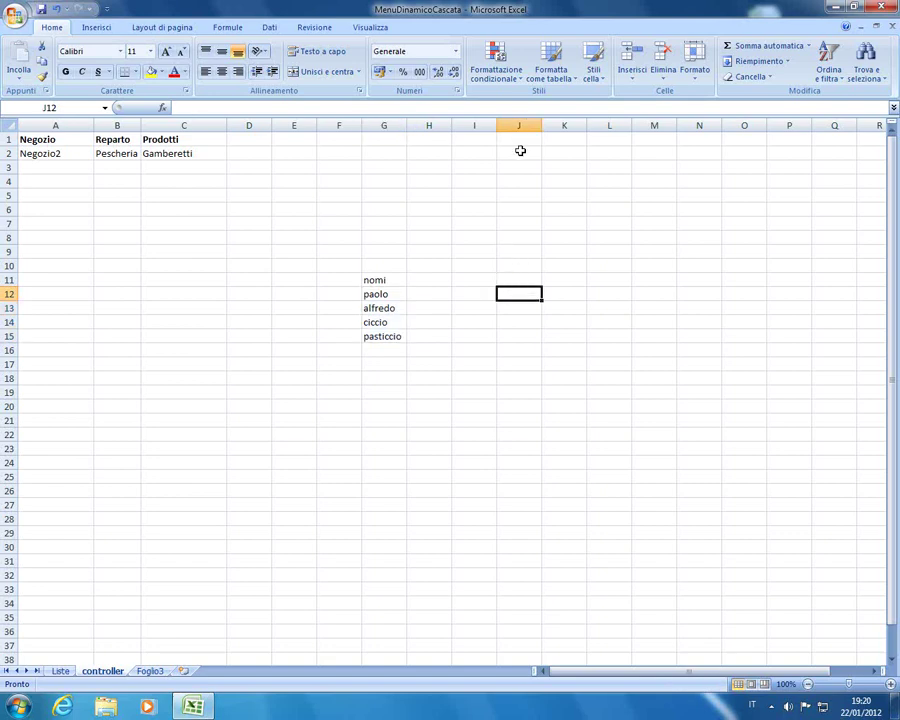
- Give J12 a list data validation with source =$G$12:$G$15
{"action": "left_click", "coordinate": [268, 28]}
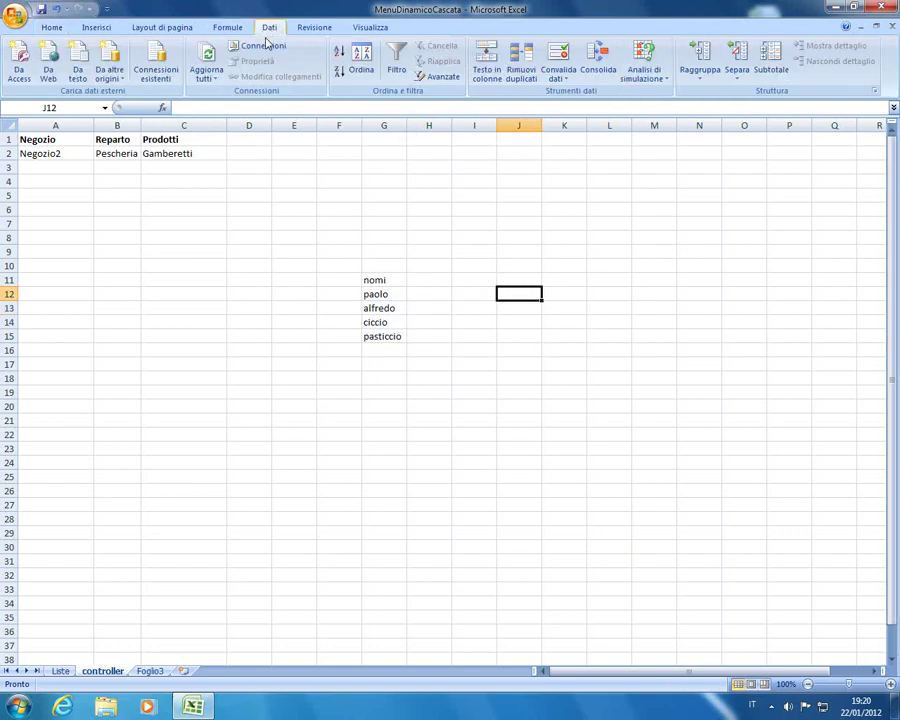
{"action": "left_click", "coordinate": [557, 60]}
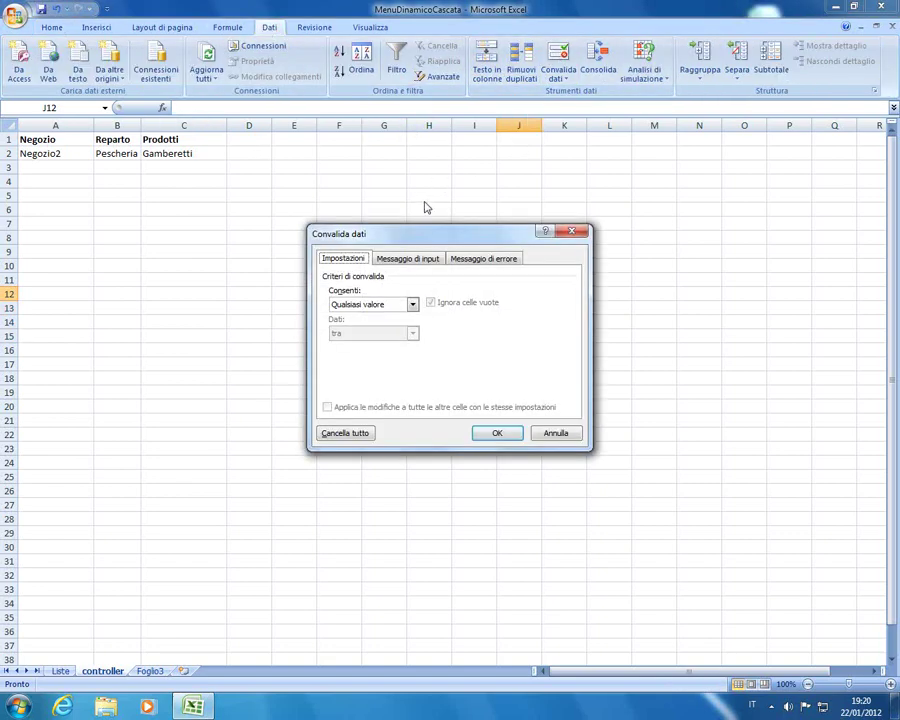
{"action": "left_click_drag", "start_coordinate": [447, 240], "coordinate": [552, 166]}
{"action": "left_click", "coordinate": [442, 232]}
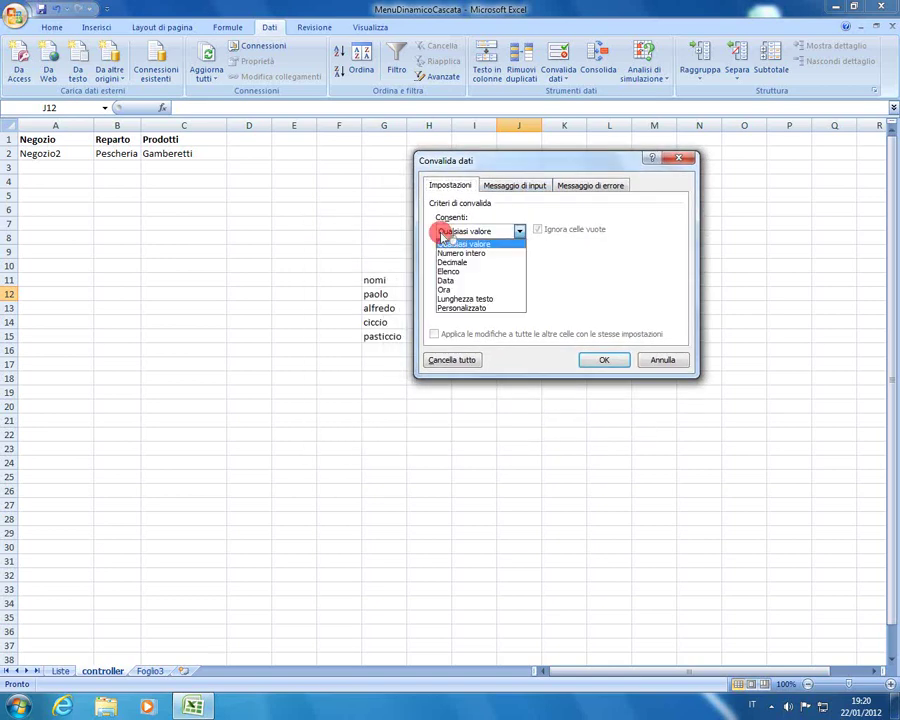
{"action": "left_click", "coordinate": [449, 271]}
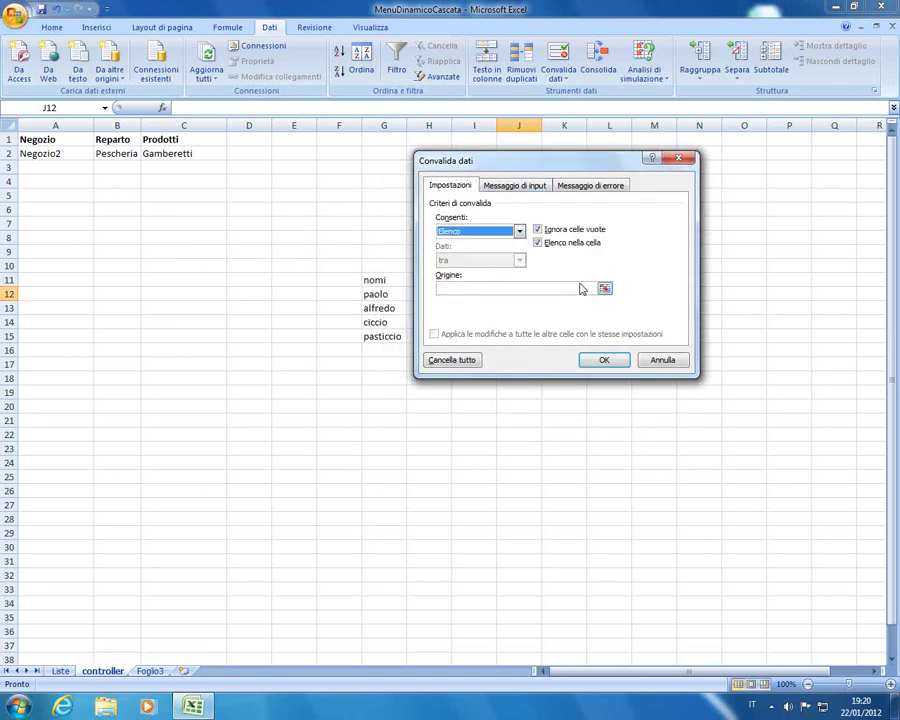
{"action": "left_click", "coordinate": [456, 289]}
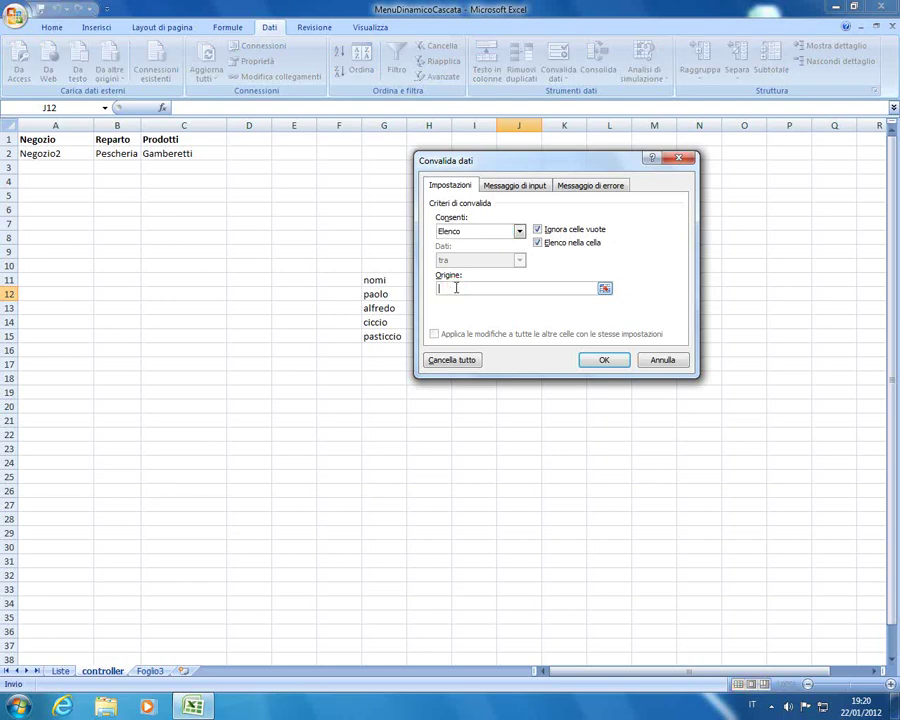
{"action": "left_click", "coordinate": [604, 289]}
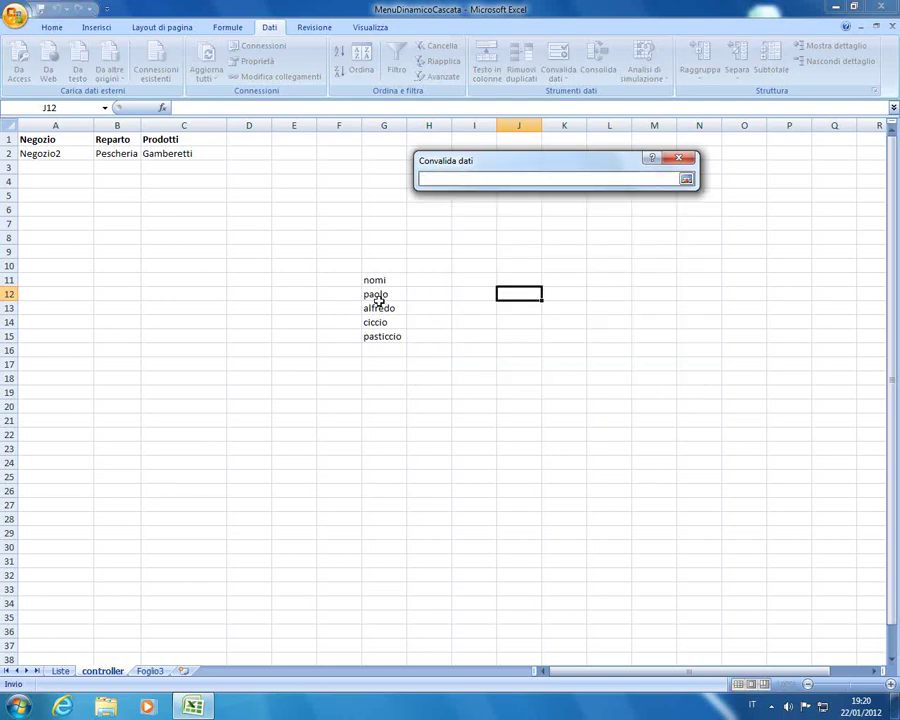
{"action": "left_click_drag", "start_coordinate": [374, 292], "coordinate": [378, 336]}
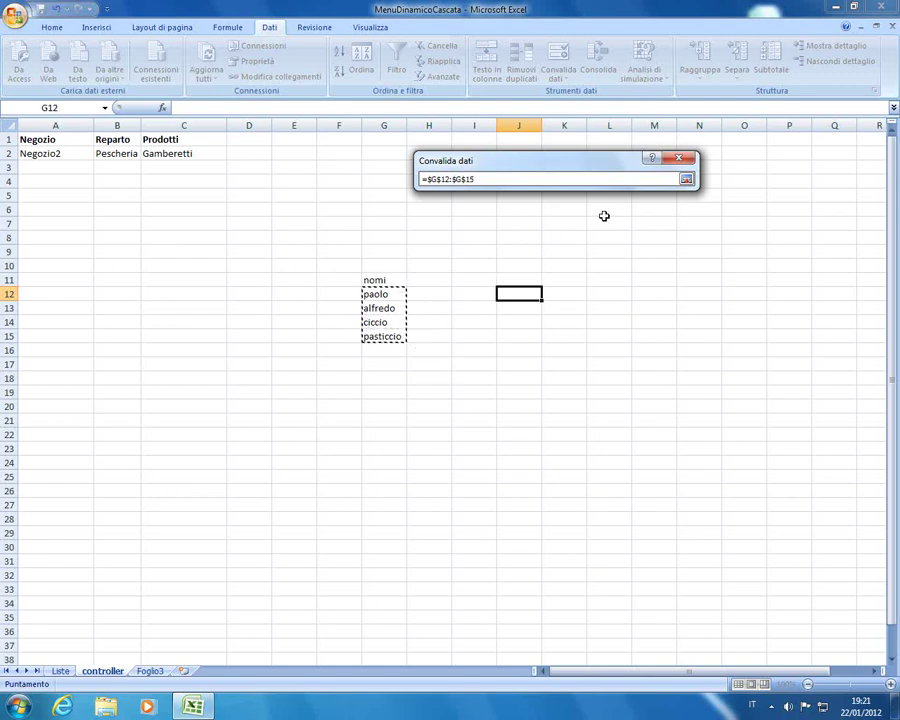
{"action": "left_click", "coordinate": [686, 179]}
{"action": "left_click", "coordinate": [606, 360]}
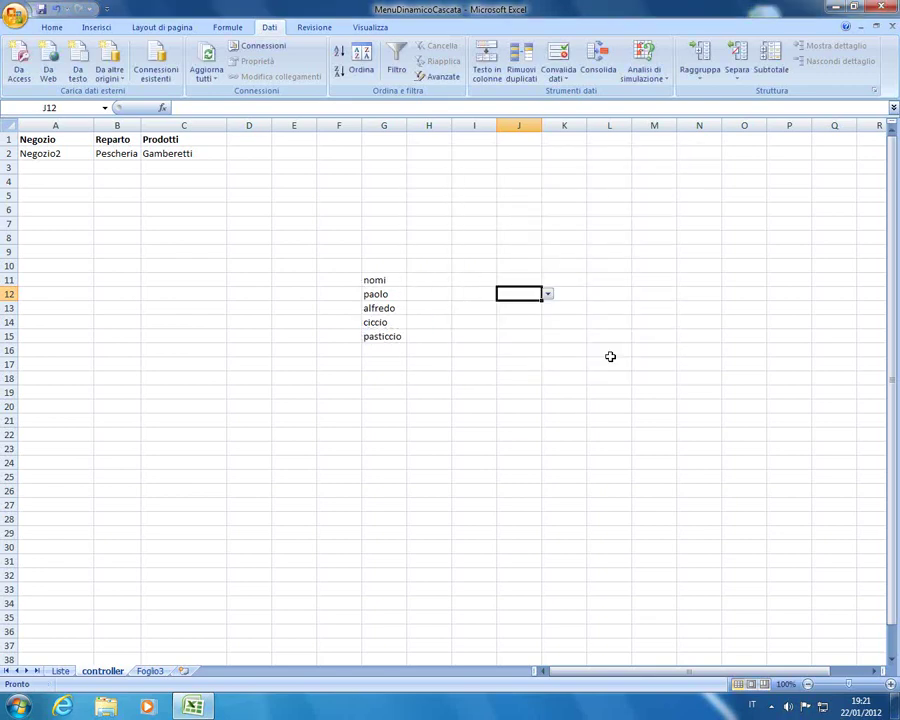
- Test J12's new dropdown, then select the test area G11:J17
{"action": "left_click", "coordinate": [549, 296]}
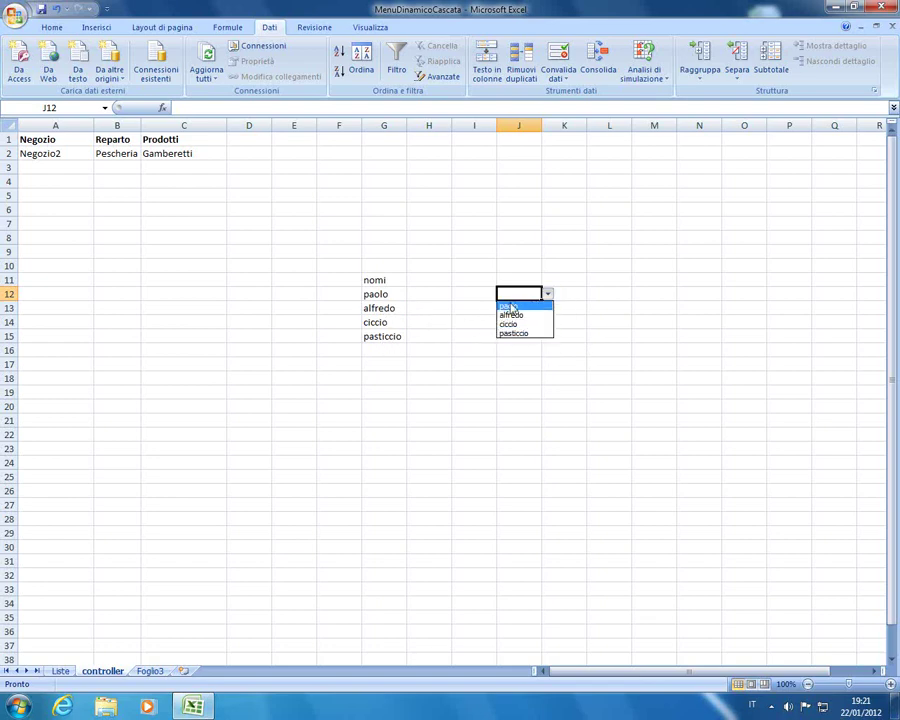
{"action": "left_click", "coordinate": [593, 315]}
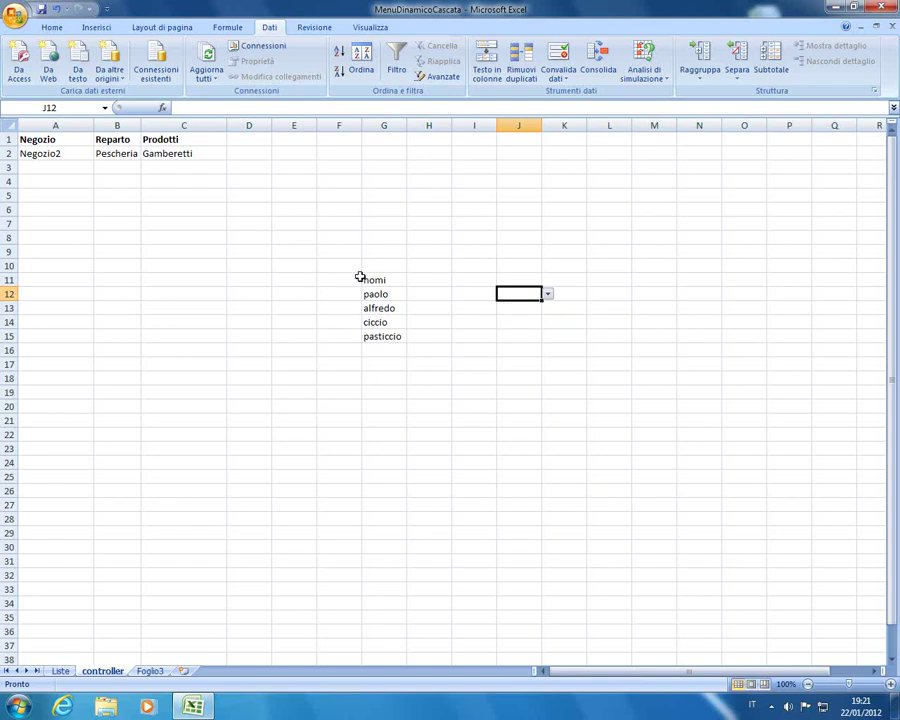
{"action": "left_click_drag", "start_coordinate": [366, 279], "coordinate": [528, 365]}
- Clear the test list, then pick Negozio1 in A2 and Pescheria in B2
{"action": "key", "text": "Delete"}
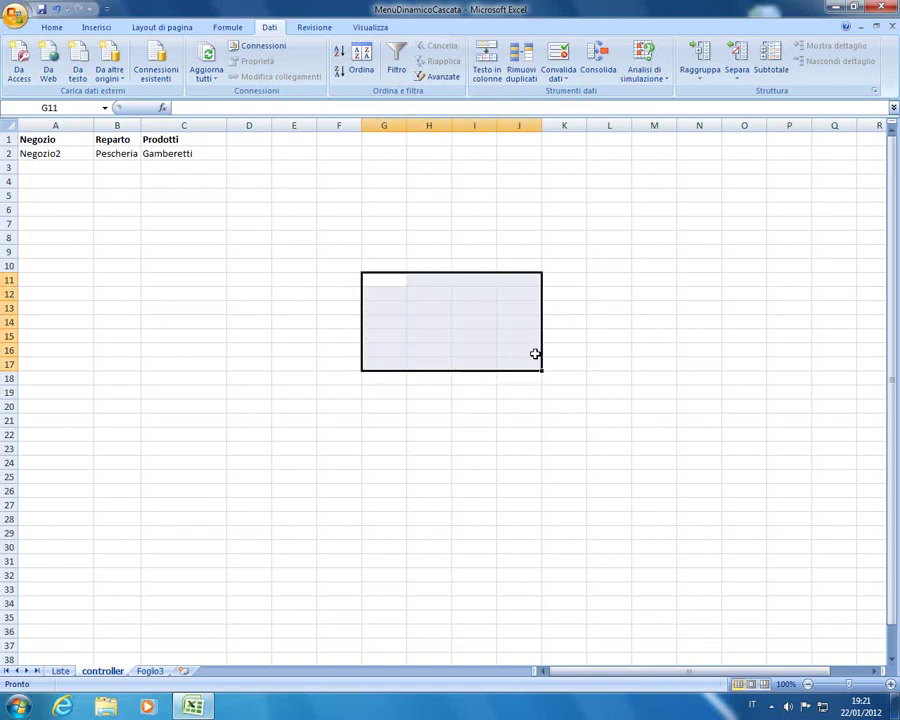
{"action": "left_click", "coordinate": [95, 292]}
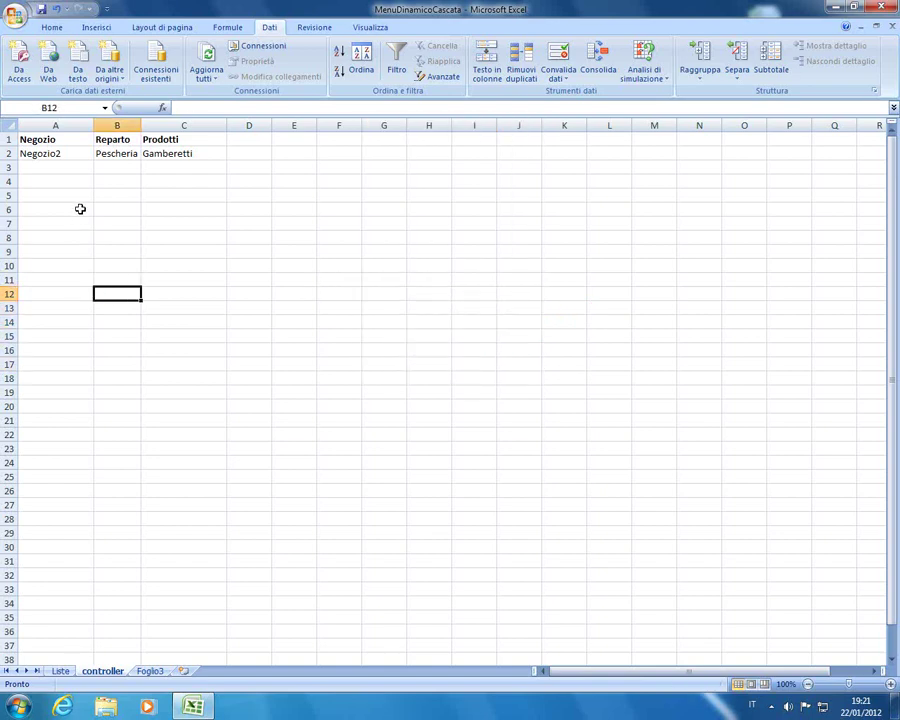
{"action": "left_click", "coordinate": [88, 156]}
{"action": "left_click", "coordinate": [100, 153]}
{"action": "left_click", "coordinate": [76, 163]}
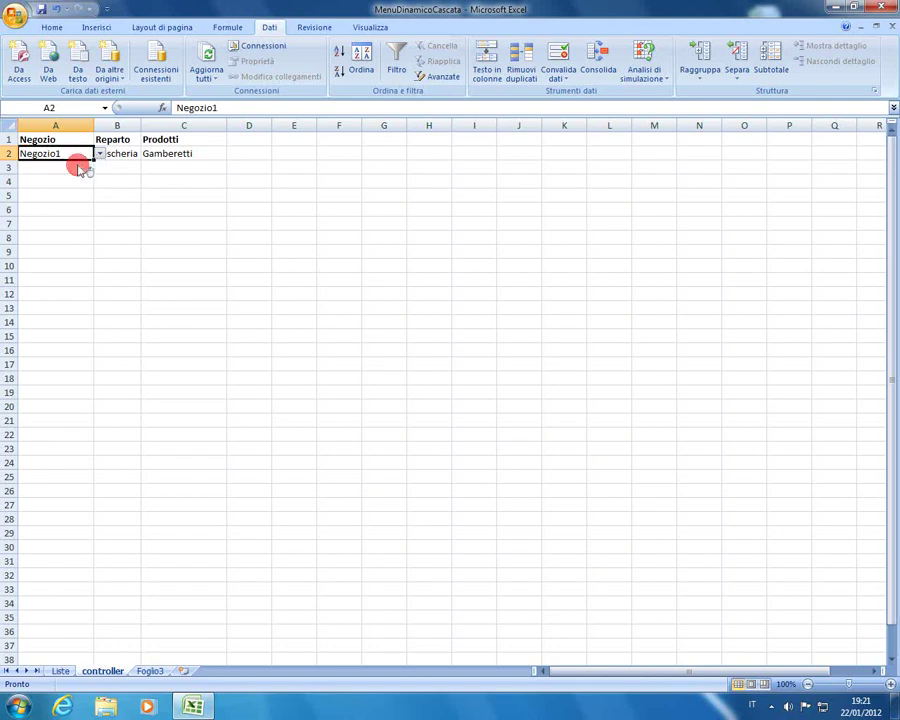
{"action": "left_click", "coordinate": [116, 154]}
{"action": "left_click", "coordinate": [146, 154]}
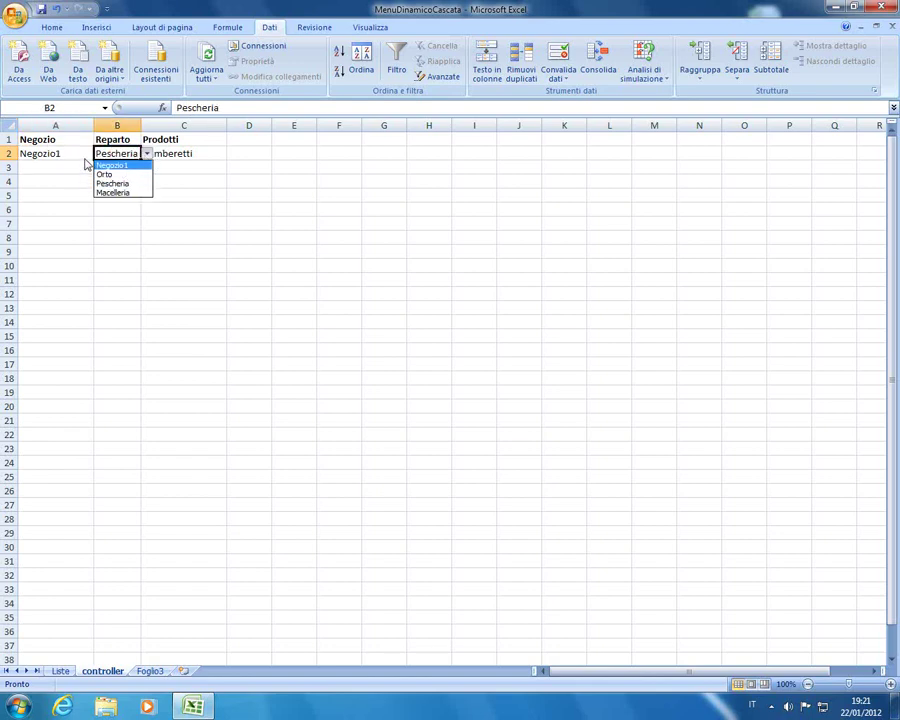
{"action": "left_click", "coordinate": [114, 184]}
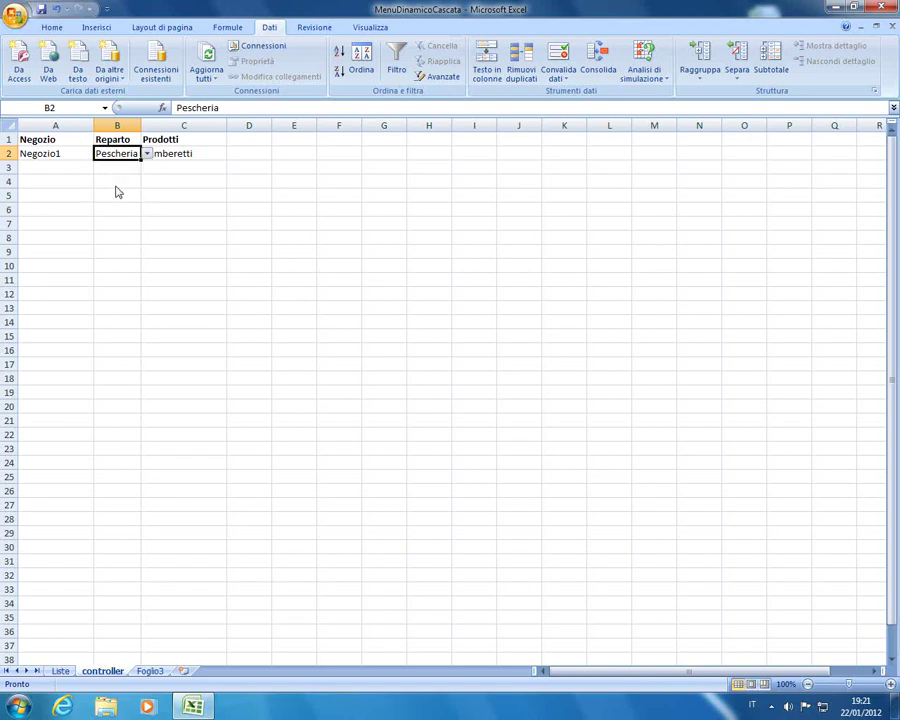
- Change A2 to Negozio2 and B2 to Gioielleria
{"action": "left_click", "coordinate": [84, 158]}
{"action": "left_click", "coordinate": [99, 154]}
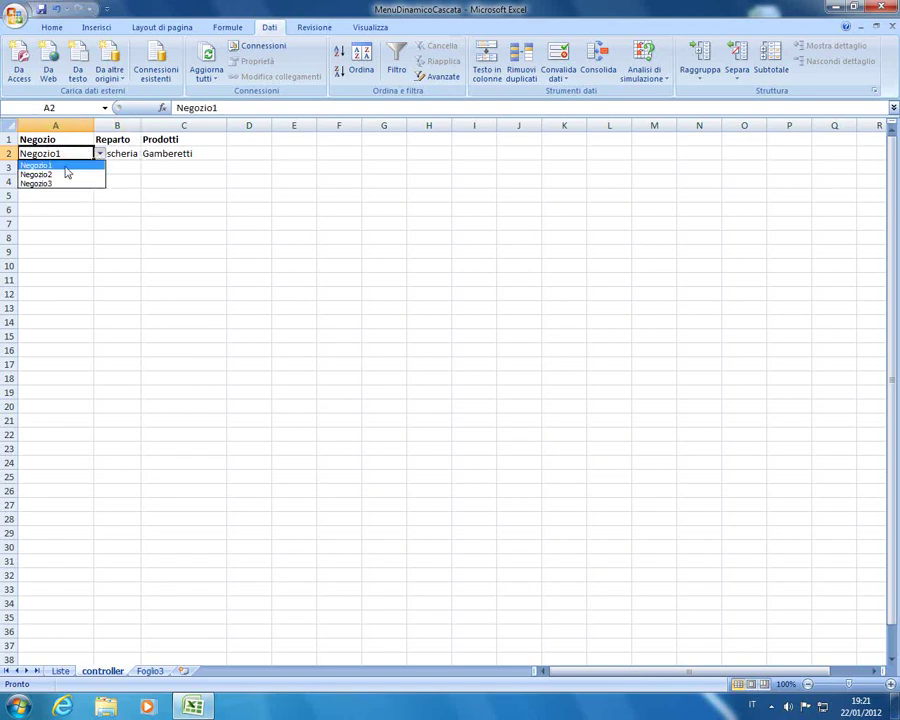
{"action": "left_click", "coordinate": [62, 172]}
{"action": "left_click", "coordinate": [117, 154]}
{"action": "left_click", "coordinate": [146, 154]}
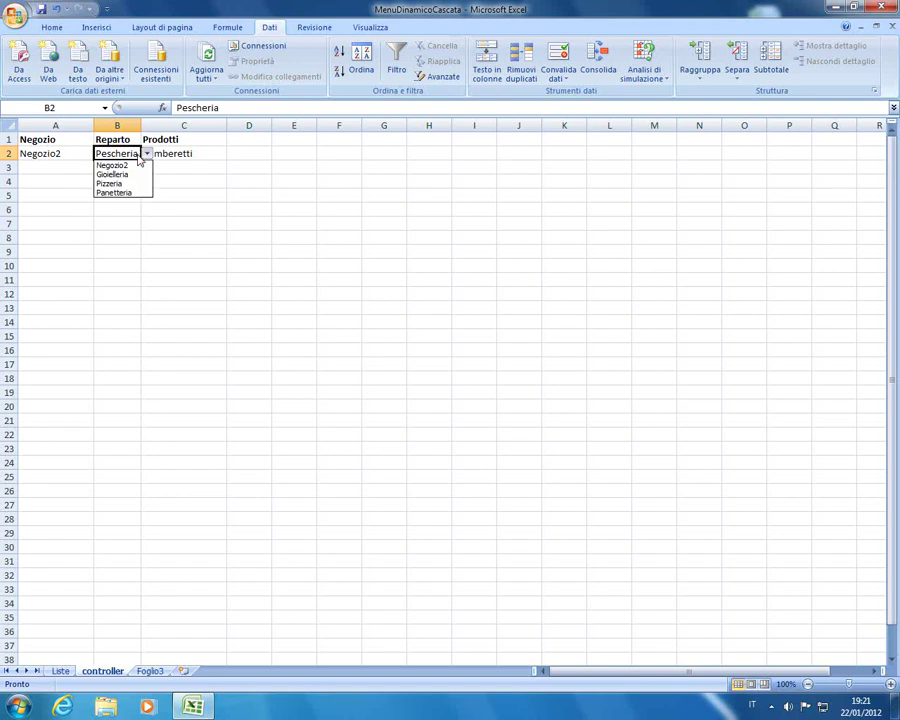
{"action": "left_click", "coordinate": [112, 174]}
{"action": "left_click", "coordinate": [187, 181]}
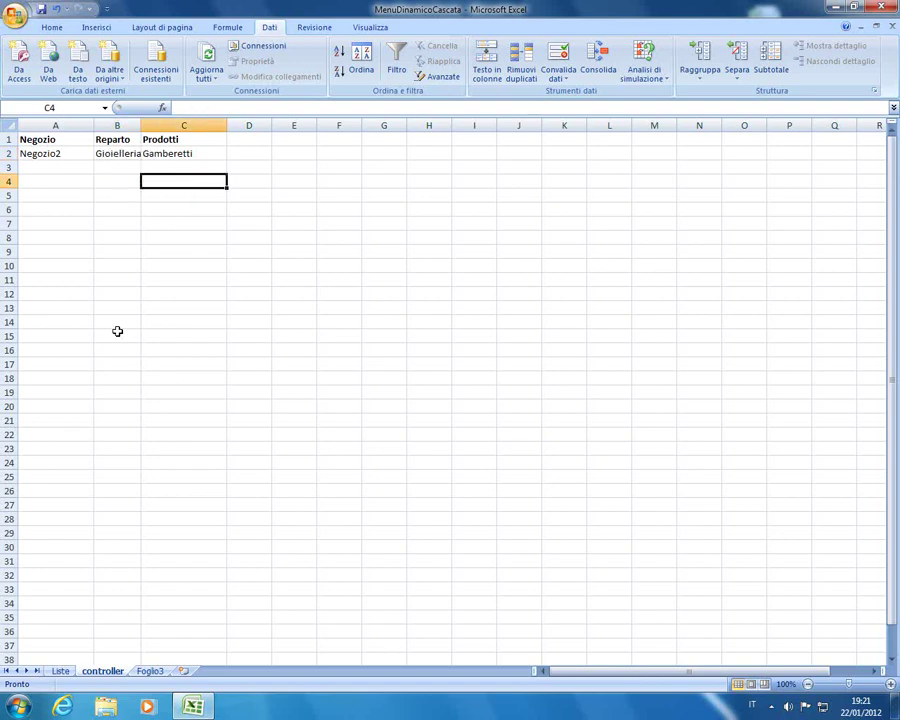
{"action": "left_click", "coordinate": [63, 671]}
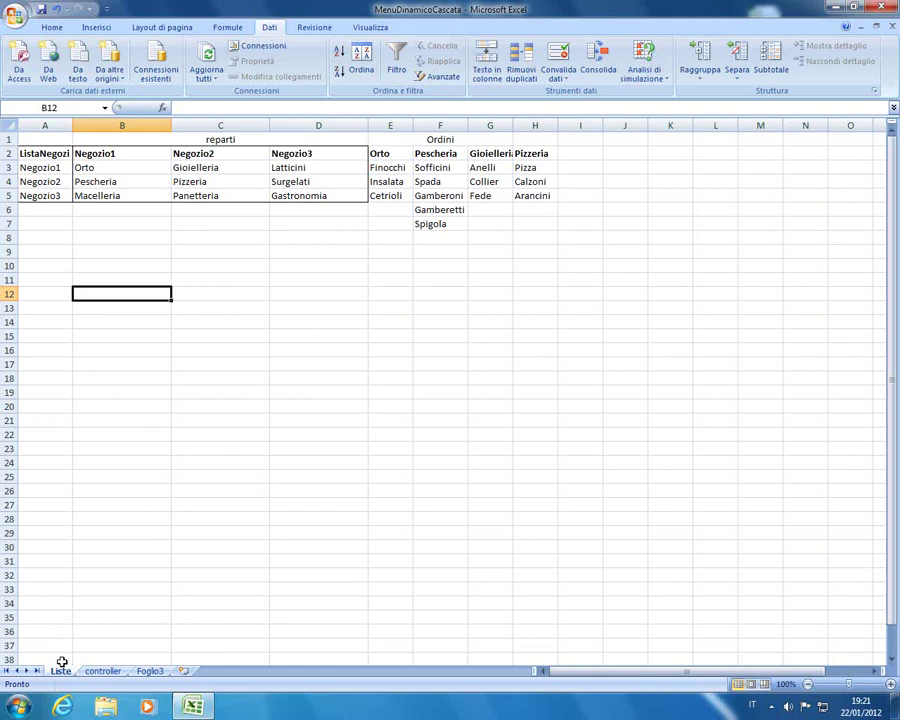
{"action": "left_click", "coordinate": [210, 281]}
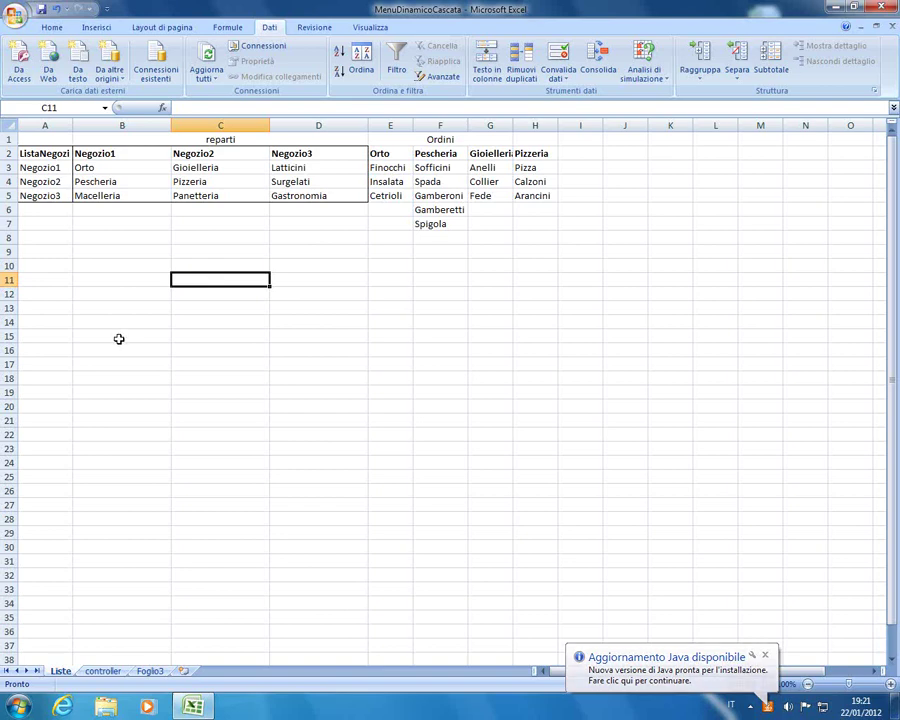
{"action": "left_click", "coordinate": [50, 167]}
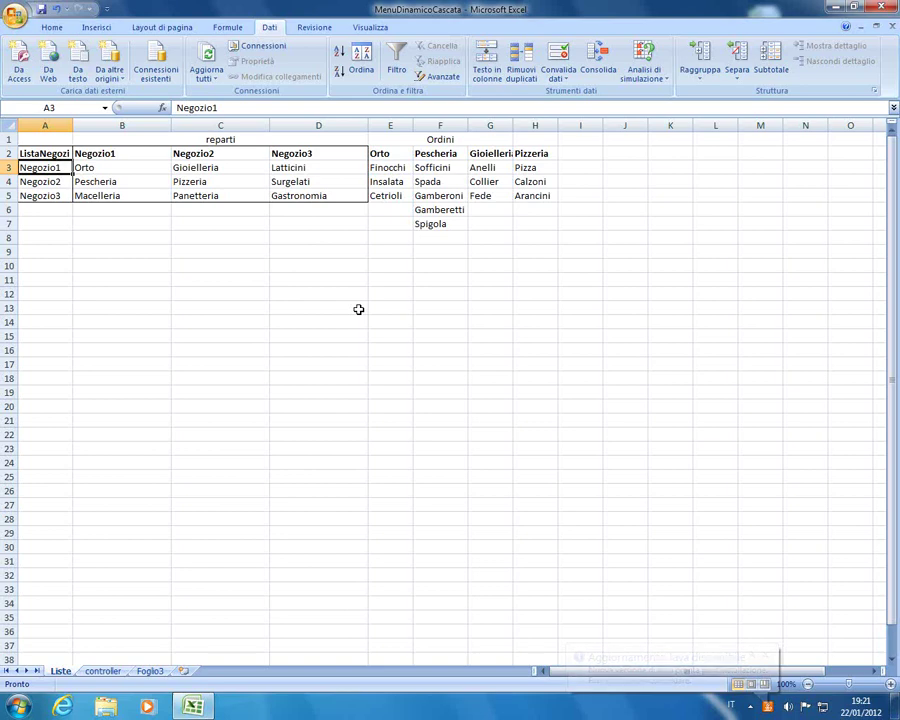
{"action": "left_click", "coordinate": [103, 670]}
{"action": "left_click", "coordinate": [117, 154]}
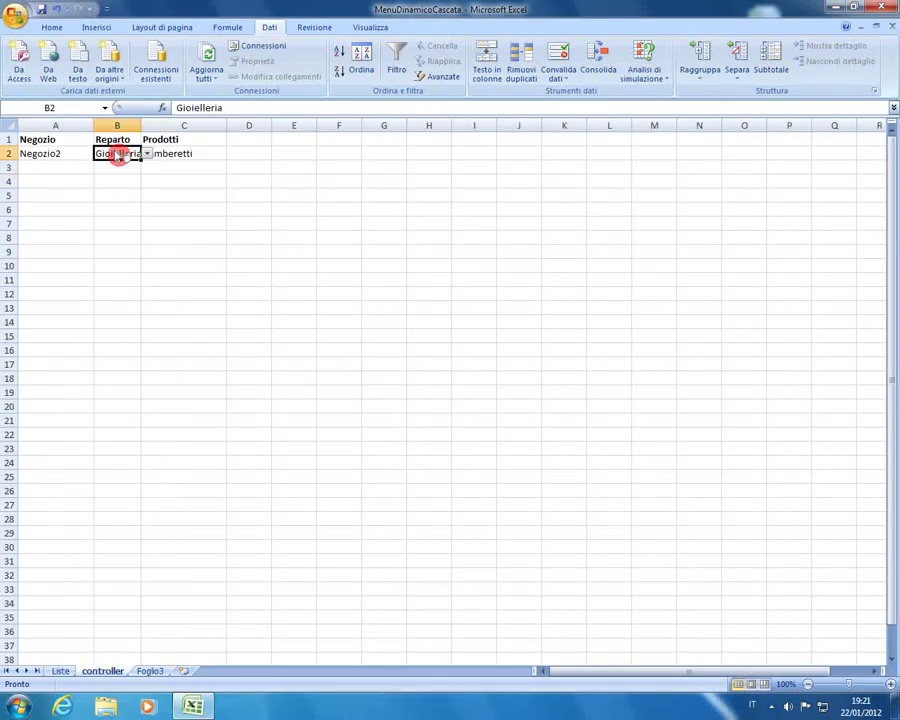
{"action": "left_click", "coordinate": [559, 56]}
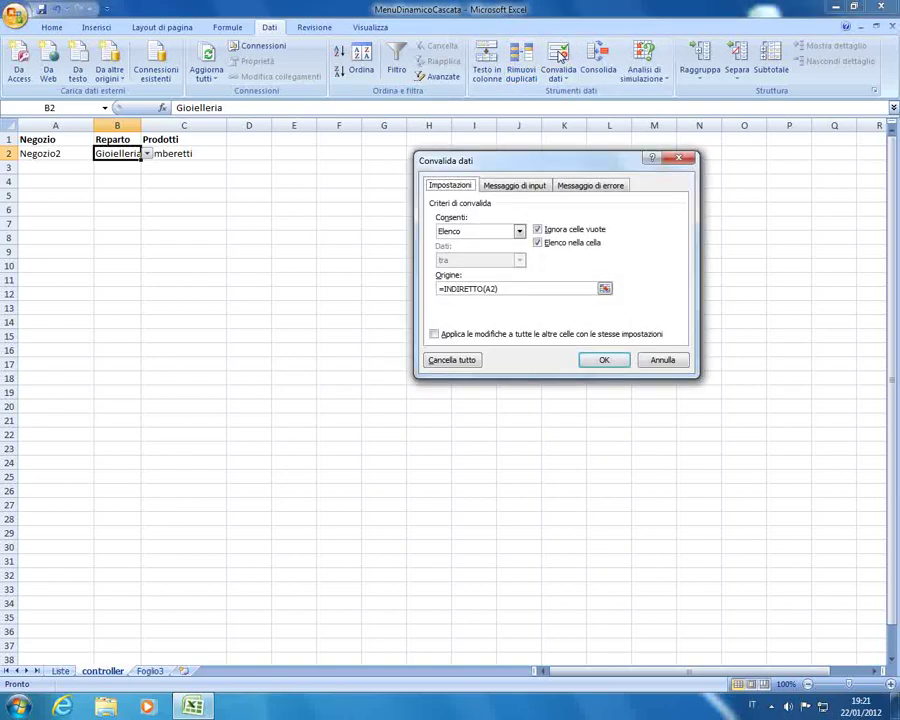
{"action": "left_click", "coordinate": [459, 290]}
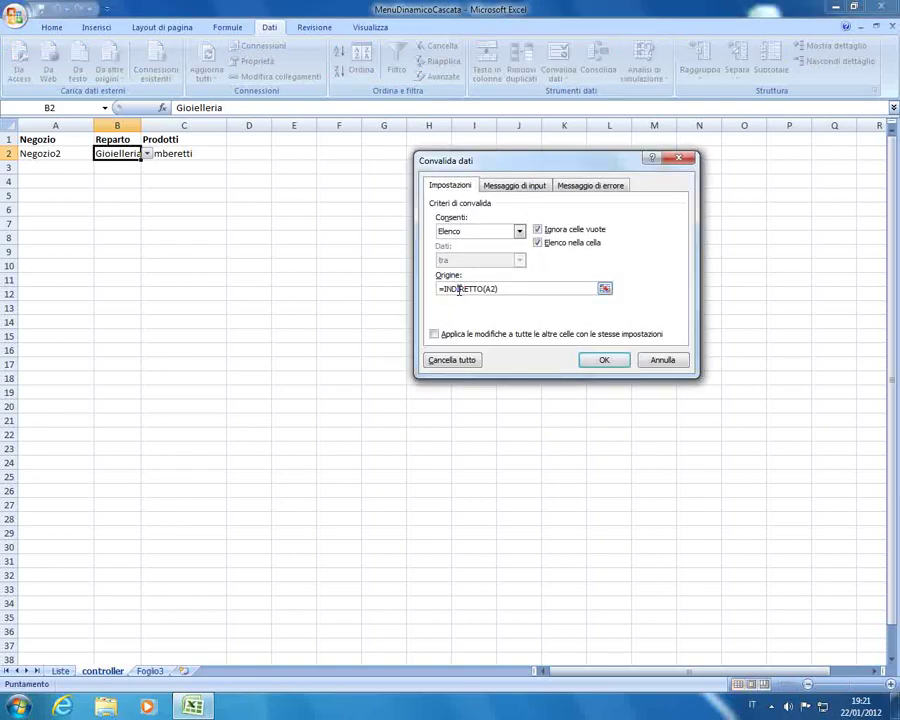
{"action": "double_click", "coordinate": [459, 289]}
{"action": "left_click", "coordinate": [655, 362]}
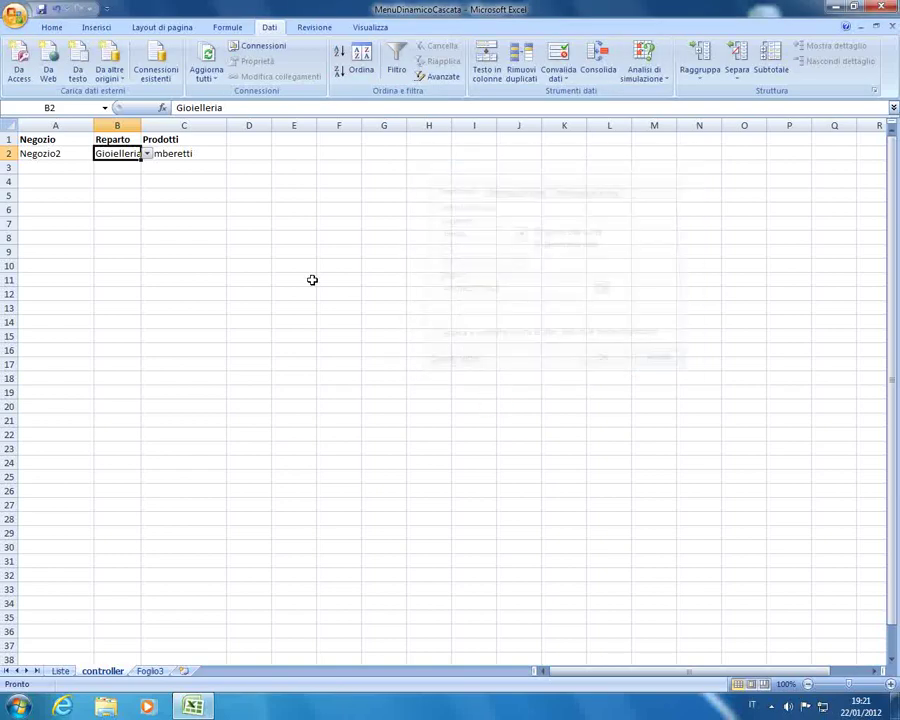
{"action": "left_click", "coordinate": [227, 27]}
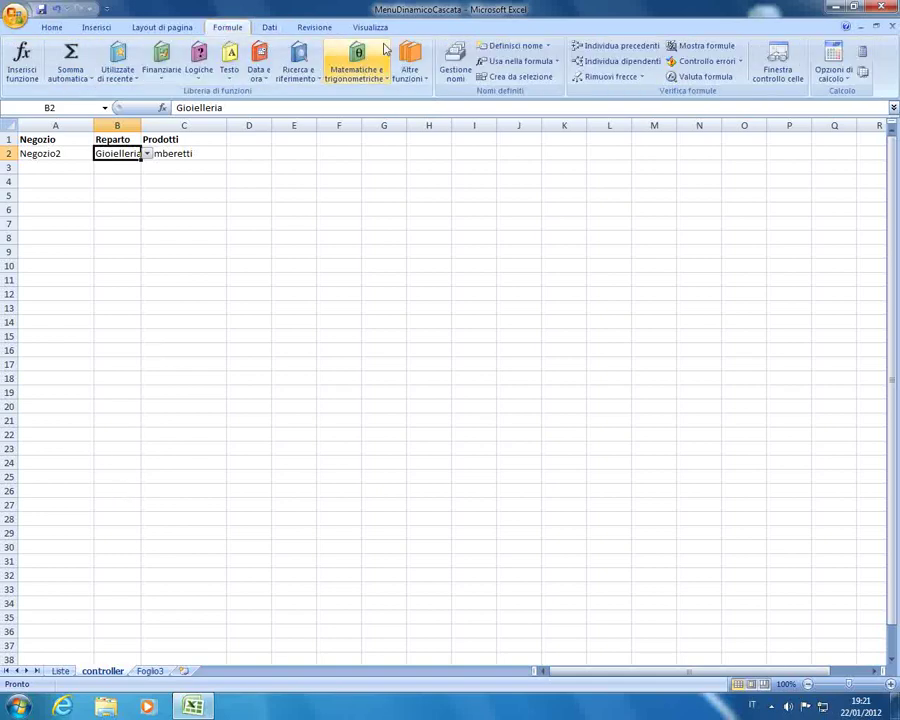
{"action": "left_click", "coordinate": [454, 62]}
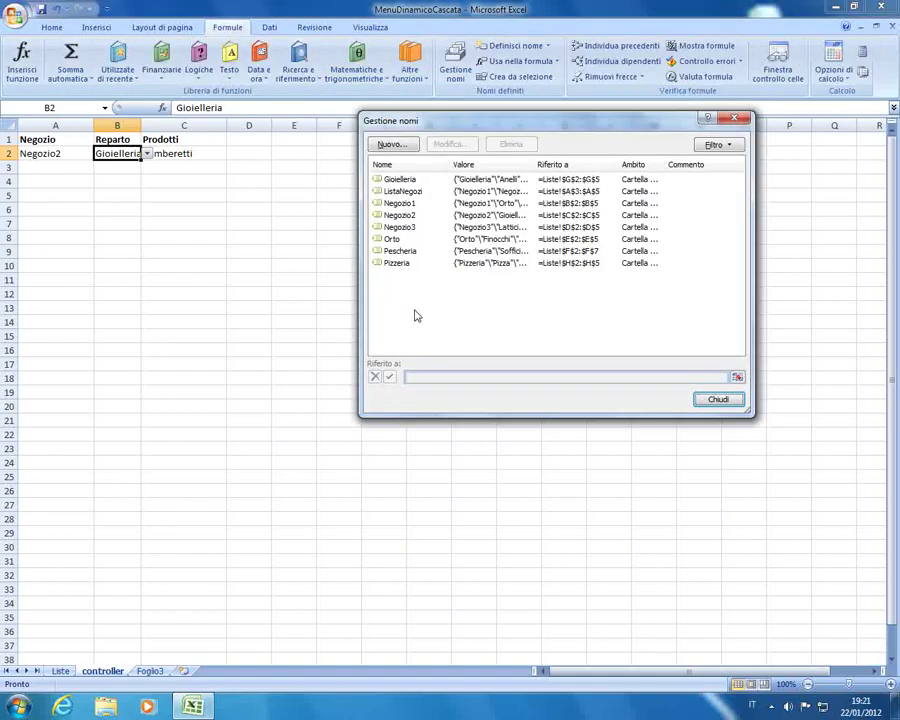
{"action": "left_click_drag", "start_coordinate": [509, 129], "coordinate": [501, 173]}
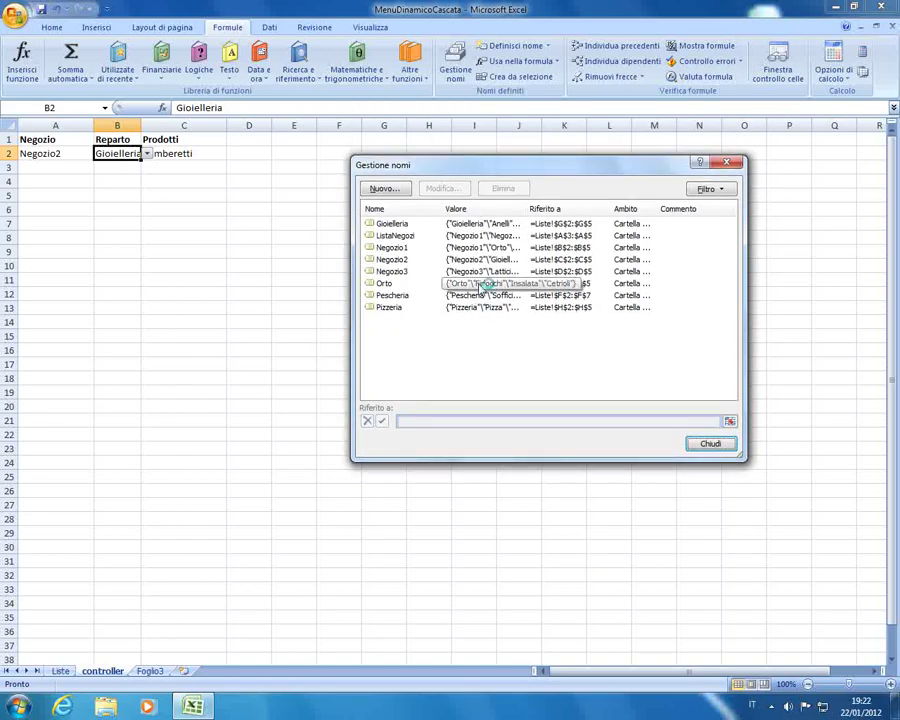
{"action": "left_click", "coordinate": [383, 272]}
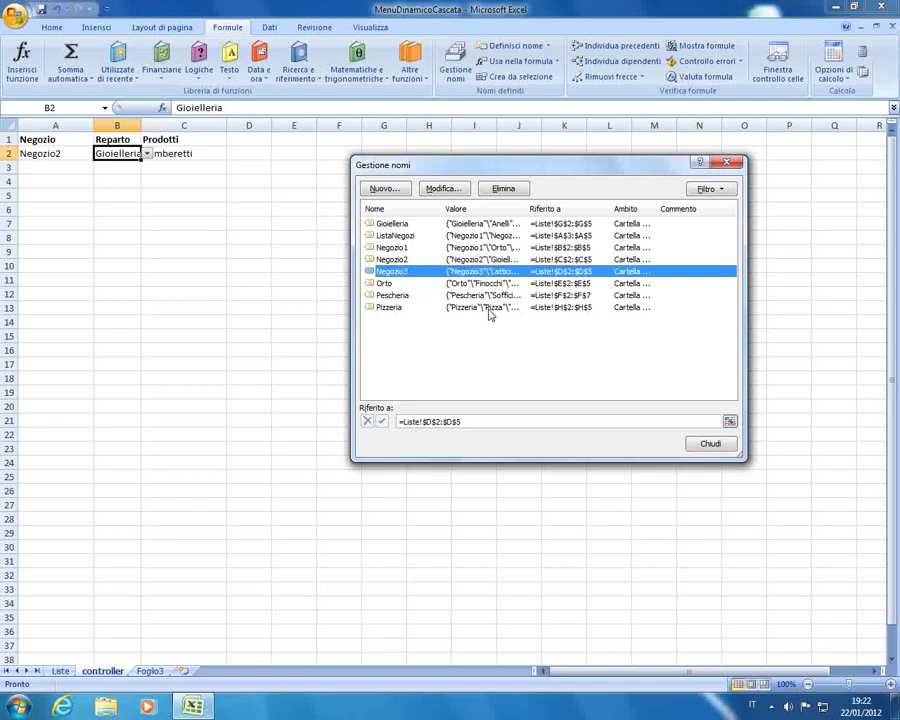
{"action": "left_click", "coordinate": [433, 421]}
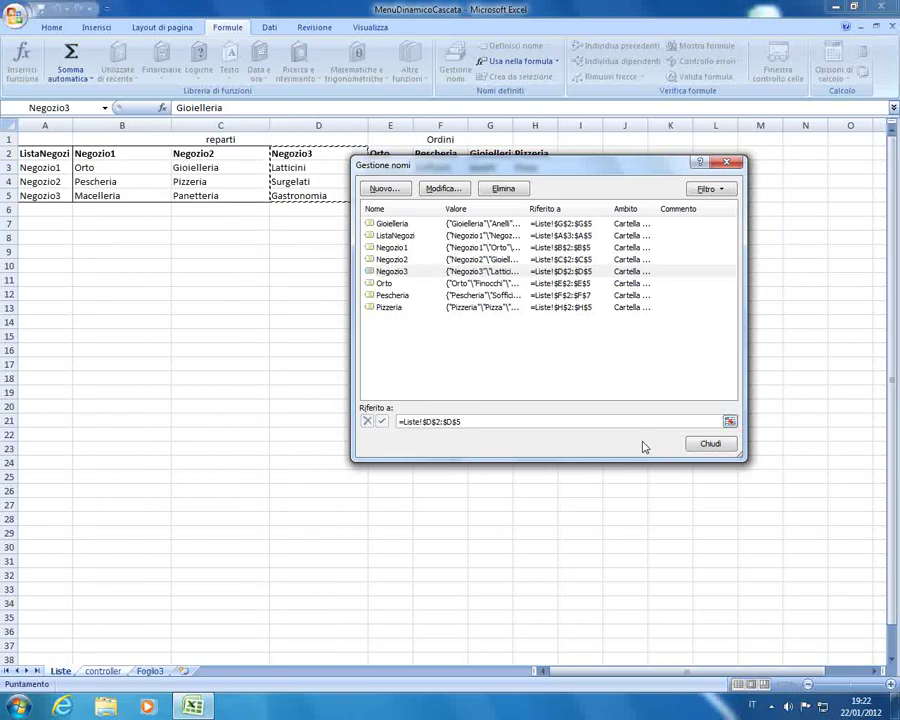
{"action": "left_click", "coordinate": [700, 444]}
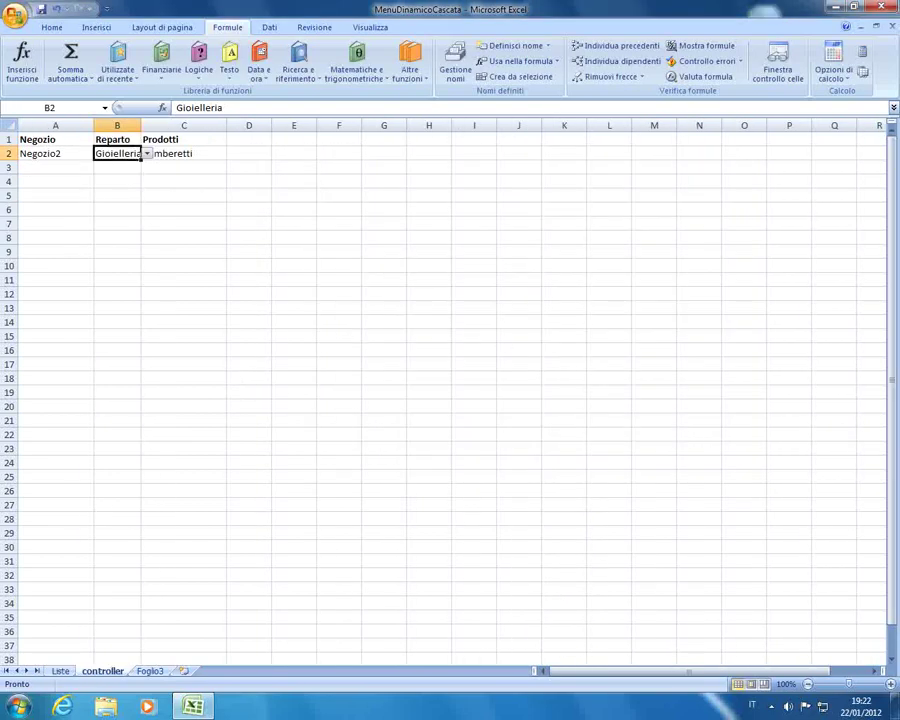
- On the Liste sheet, inspect column A and the shop headers B2:D2
{"action": "left_click", "coordinate": [60, 670]}
{"action": "left_click", "coordinate": [78, 266]}
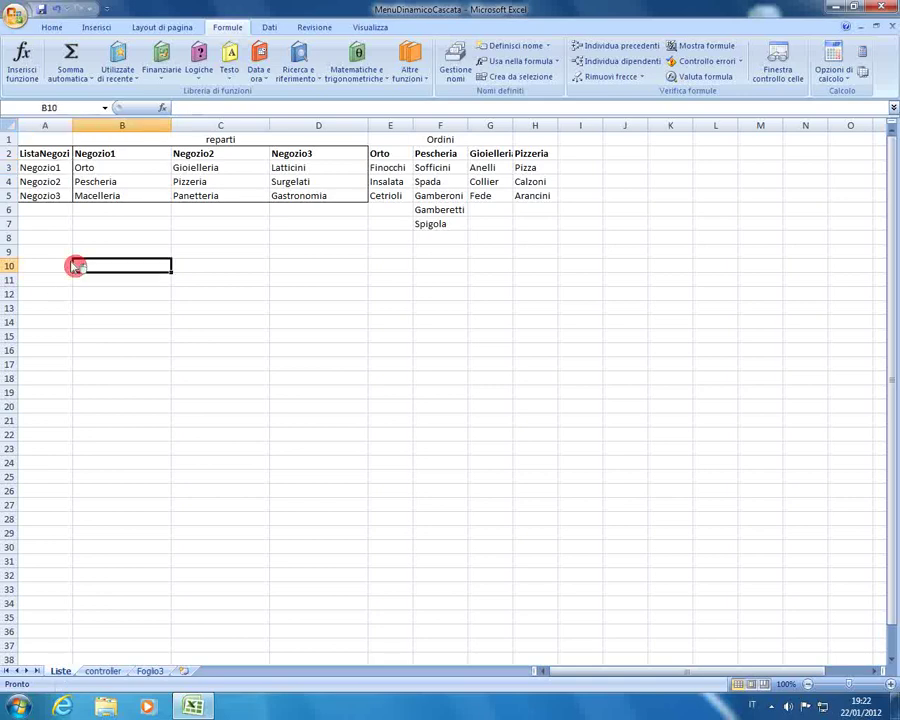
{"action": "left_click", "coordinate": [134, 197]}
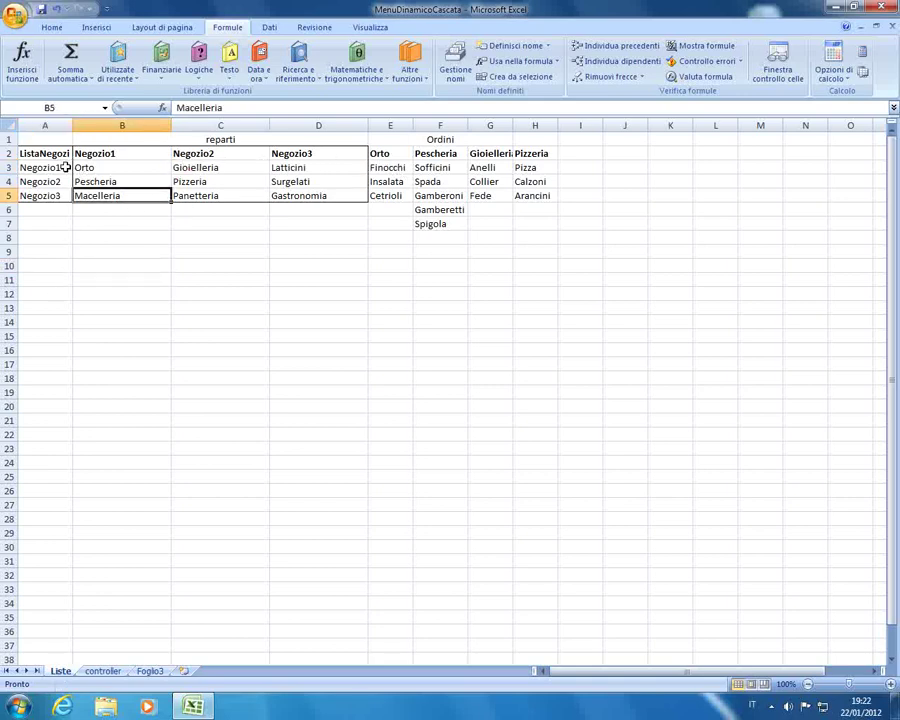
{"action": "left_click_drag", "start_coordinate": [44, 156], "coordinate": [60, 630]}
{"action": "left_click", "coordinate": [98, 447]}
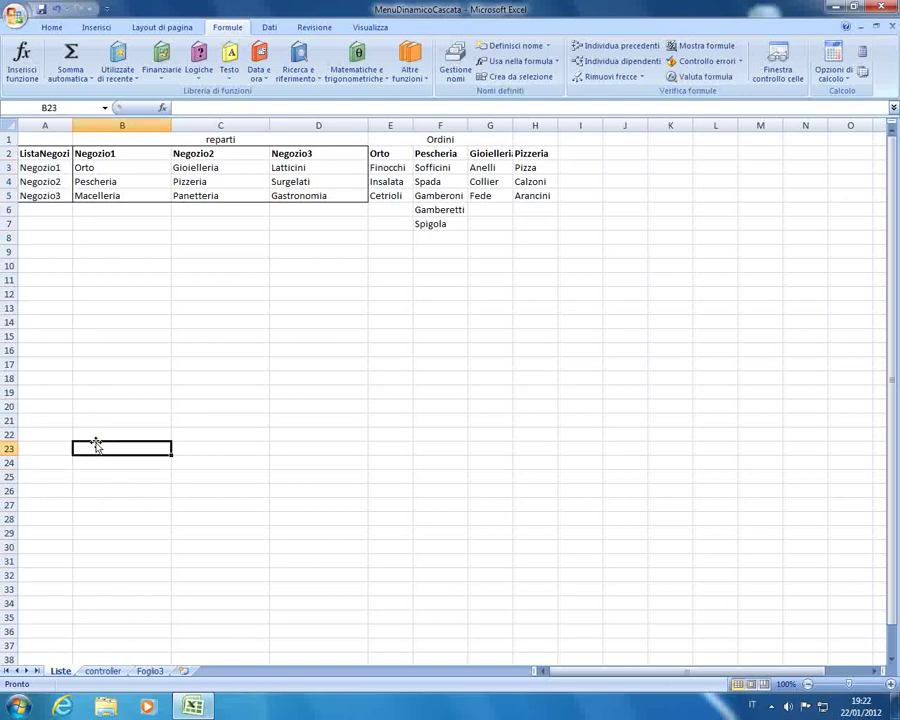
{"action": "left_click", "coordinate": [35, 181]}
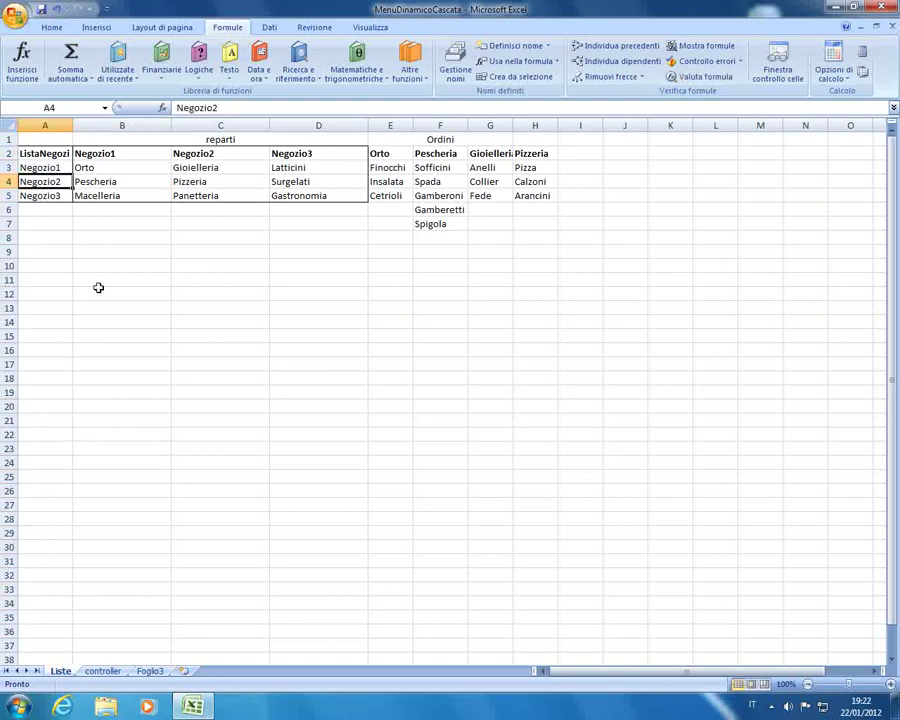
{"action": "left_click_drag", "start_coordinate": [114, 156], "coordinate": [775, 164]}
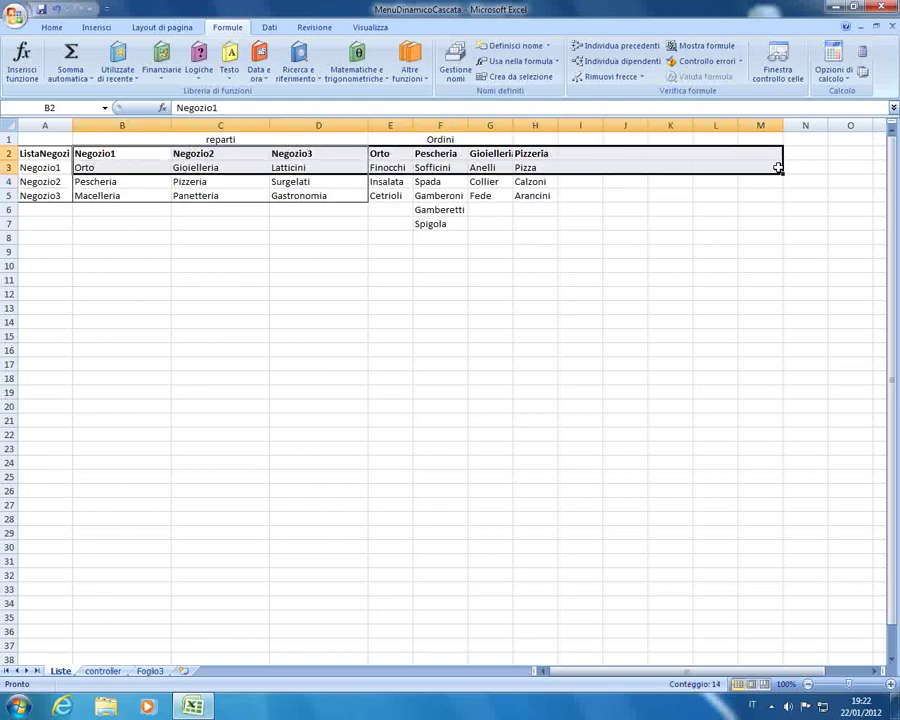
{"action": "left_click", "coordinate": [580, 265]}
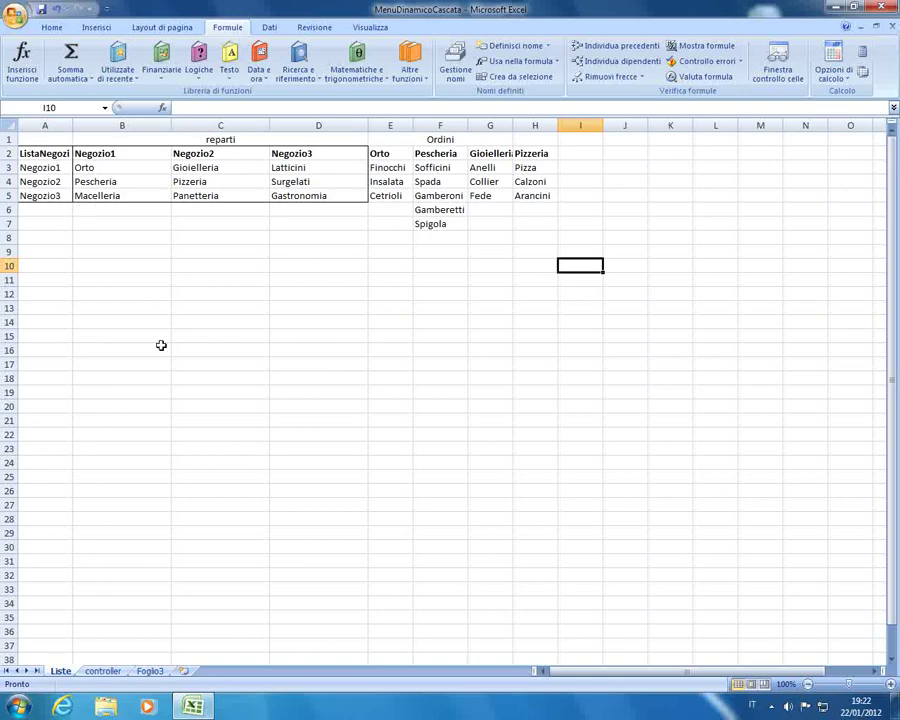
- Step between the ListaNegozi, Negozio1 and Negozio2 headers in row 2
{"action": "left_click", "coordinate": [54, 181]}
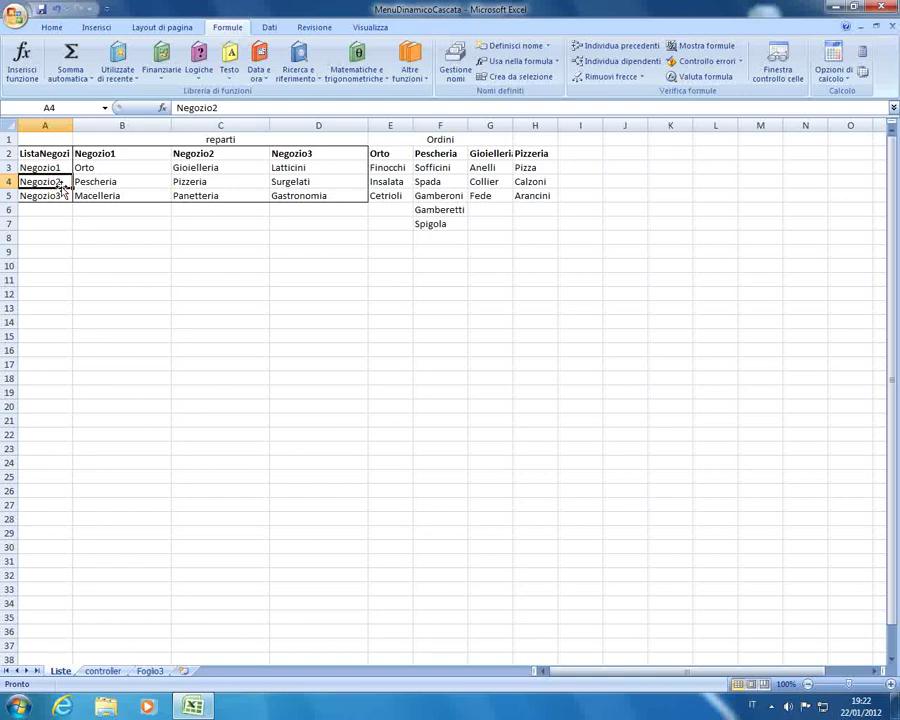
{"action": "key", "text": "Up"}
{"action": "key", "text": "Up"}
{"action": "key", "text": "Right"}
{"action": "key", "text": "Right"}
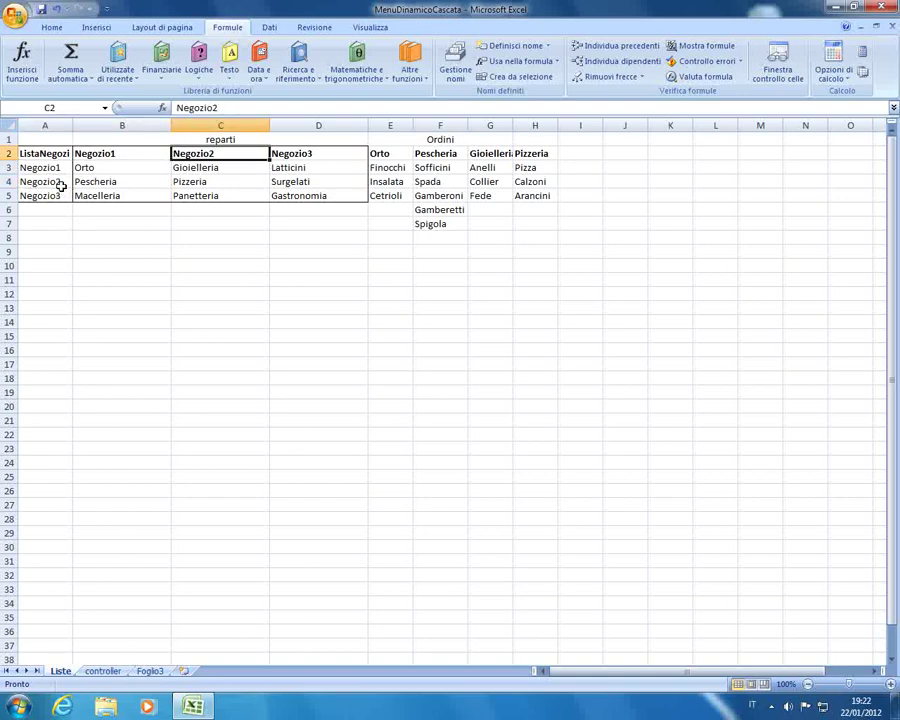
{"action": "key", "text": "Left"}
{"action": "key", "text": "Left"}
{"action": "key", "text": "Right"}
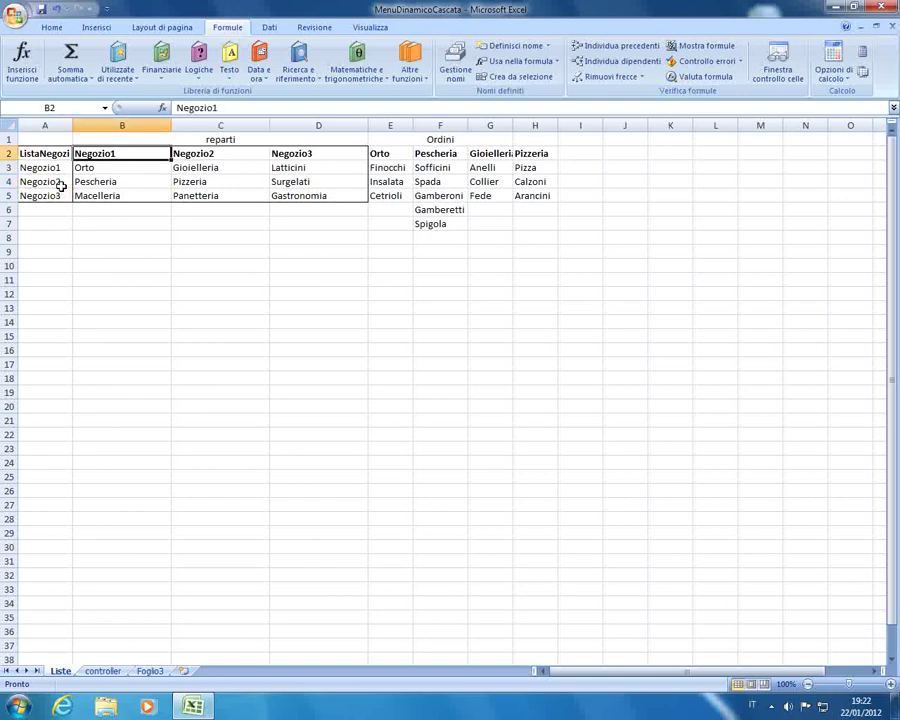
{"action": "left_click", "coordinate": [121, 153]}
- Define the test name paolo for B2, then try a name with a space and cancel
{"action": "left_click", "coordinate": [455, 60]}
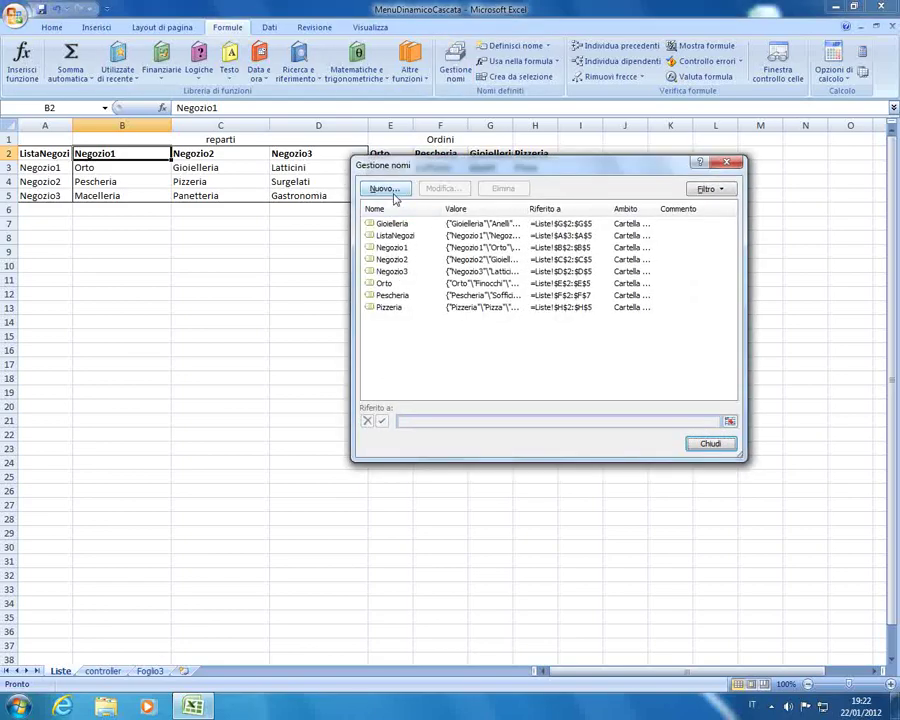
{"action": "left_click", "coordinate": [393, 194]}
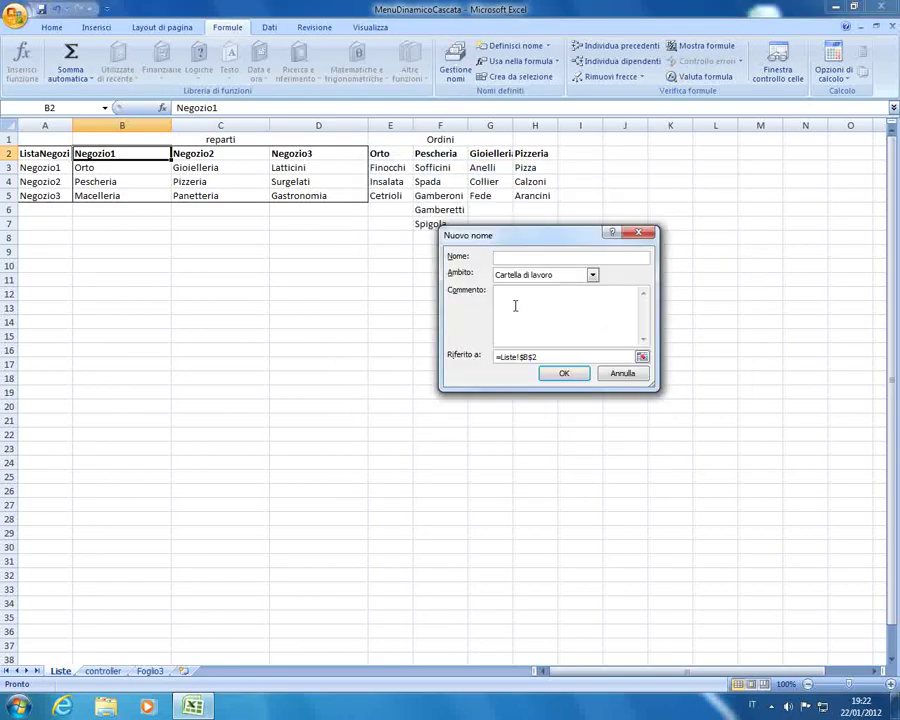
{"action": "type", "text": "paolo"}
{"action": "key", "text": "Return"}
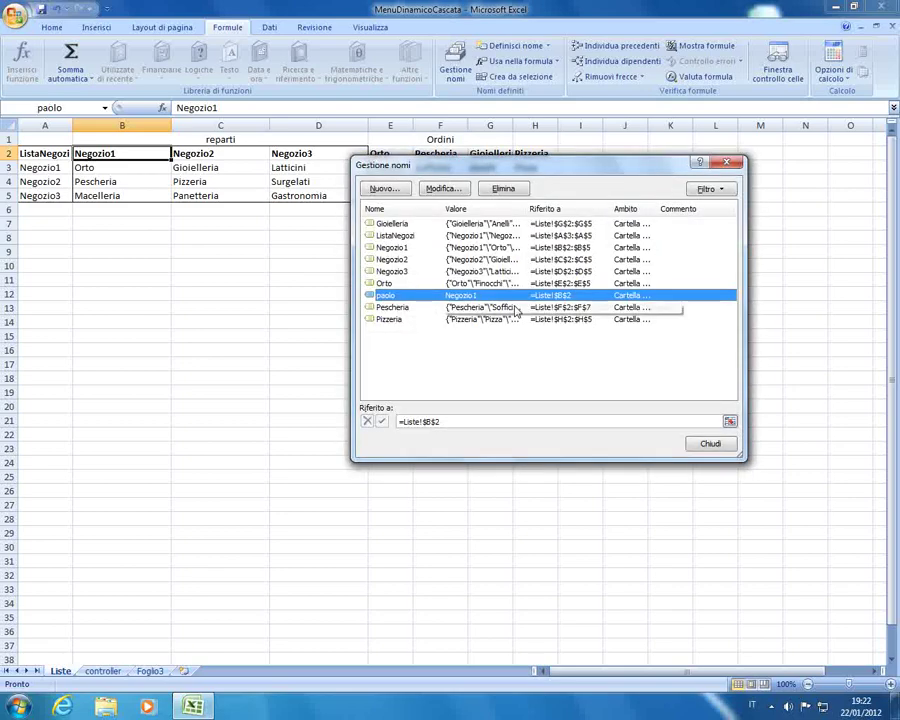
{"action": "left_click", "coordinate": [386, 191]}
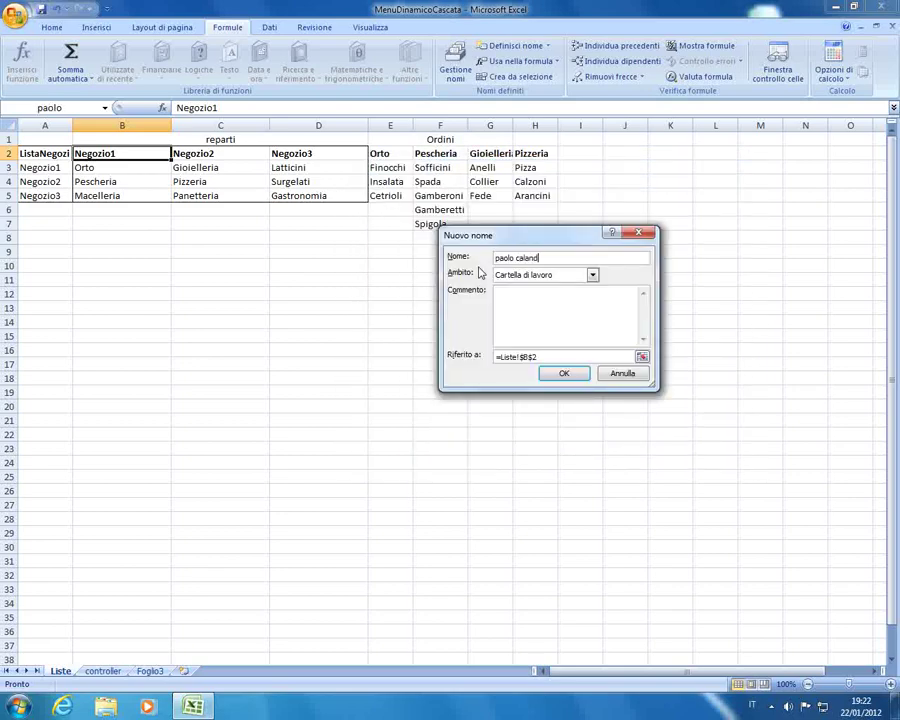
{"action": "key", "text": "Return"}
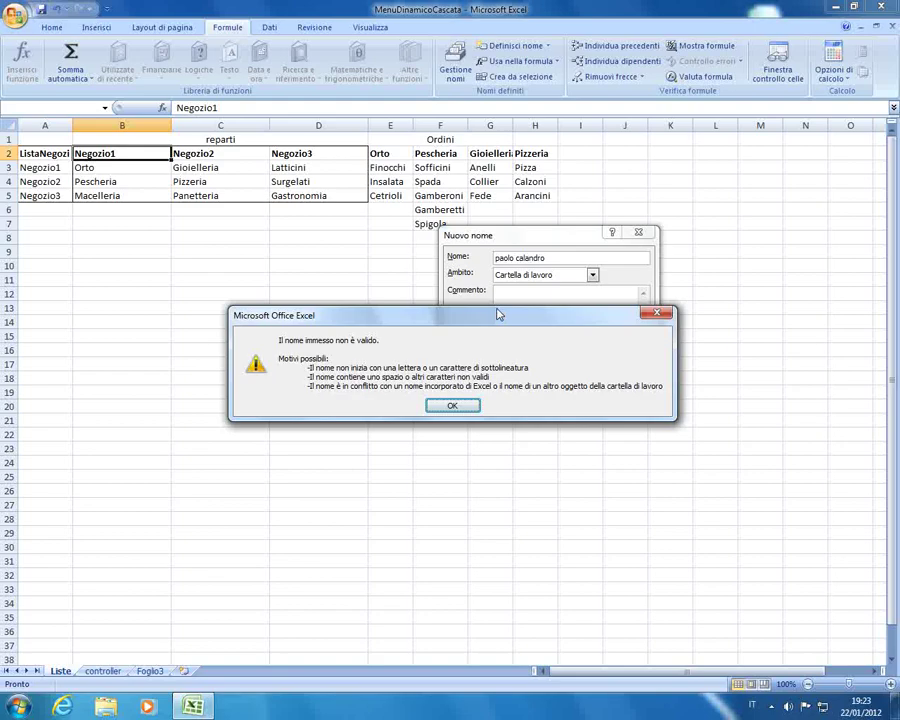
{"action": "left_click", "coordinate": [452, 406]}
{"action": "left_click", "coordinate": [612, 373]}
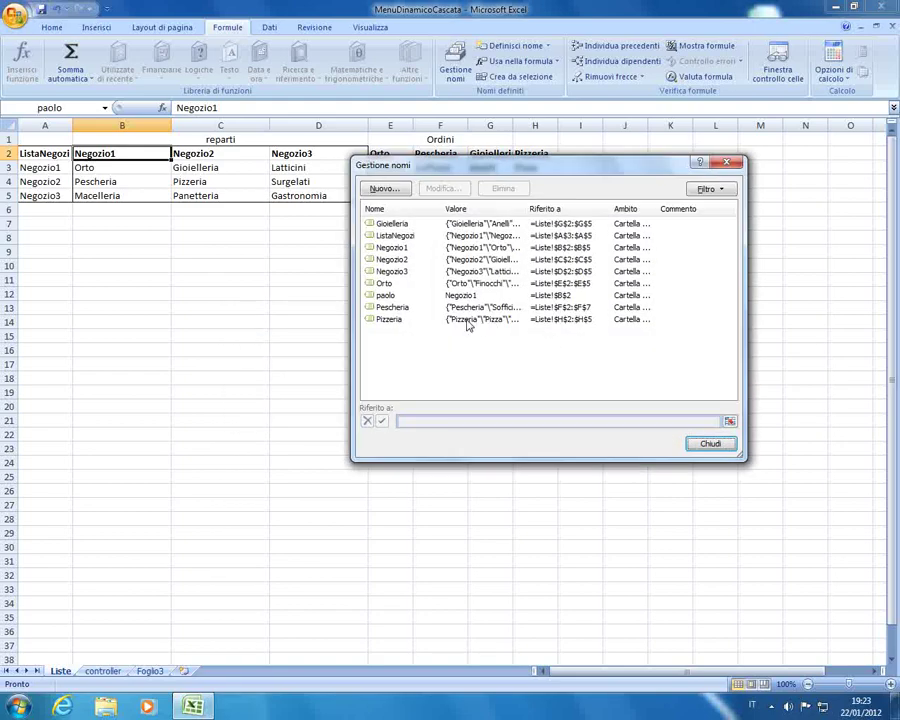
- Delete the stray paolo name and close the Name Manager
{"action": "left_click", "coordinate": [392, 296]}
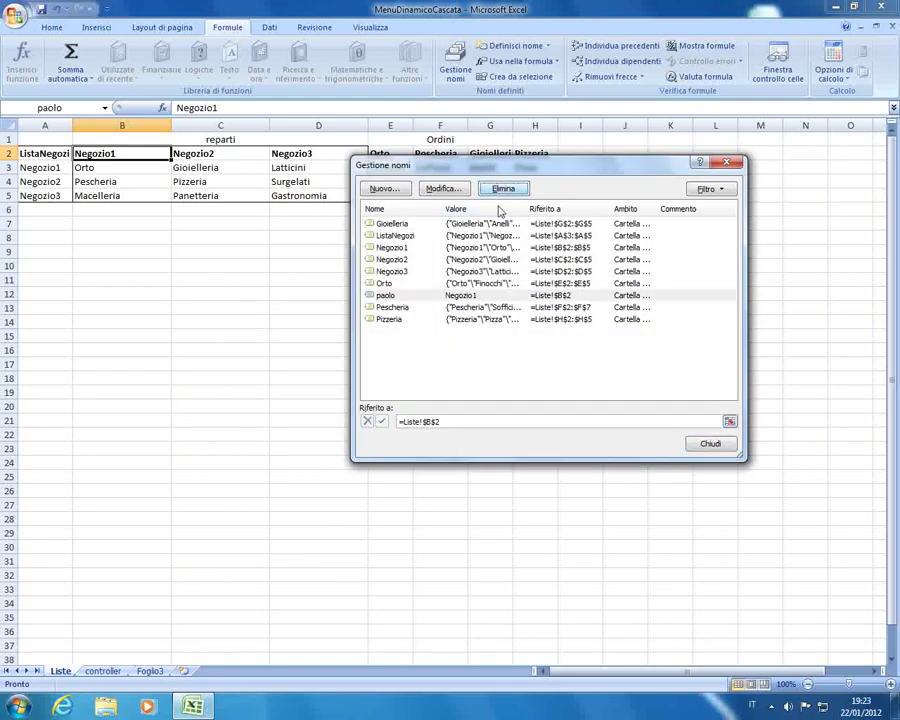
{"action": "left_click", "coordinate": [501, 190]}
{"action": "left_click", "coordinate": [436, 392]}
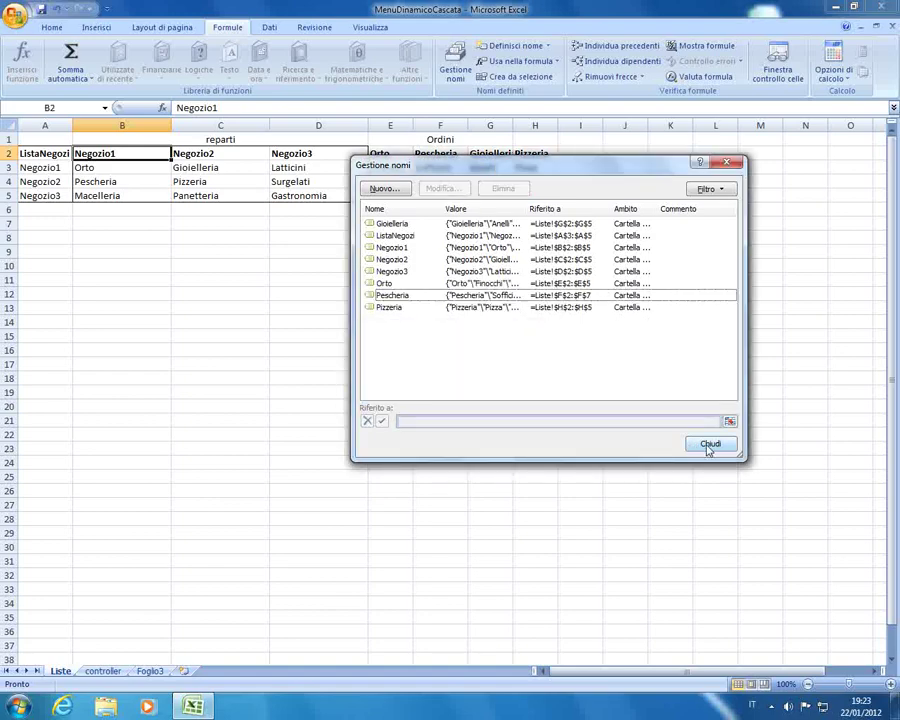
{"action": "left_click", "coordinate": [708, 445]}
{"action": "left_click", "coordinate": [130, 188]}
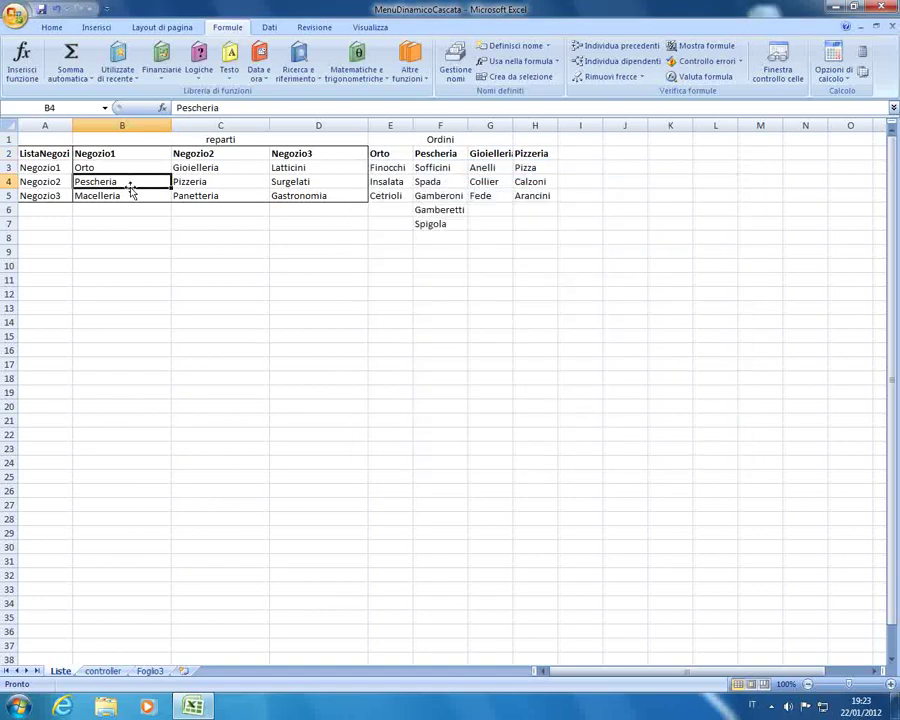
{"action": "key", "text": "Up"}
{"action": "key", "text": "Up"}
{"action": "key", "text": "Left"}
{"action": "key", "text": "Down"}
{"action": "key", "text": "Down"}
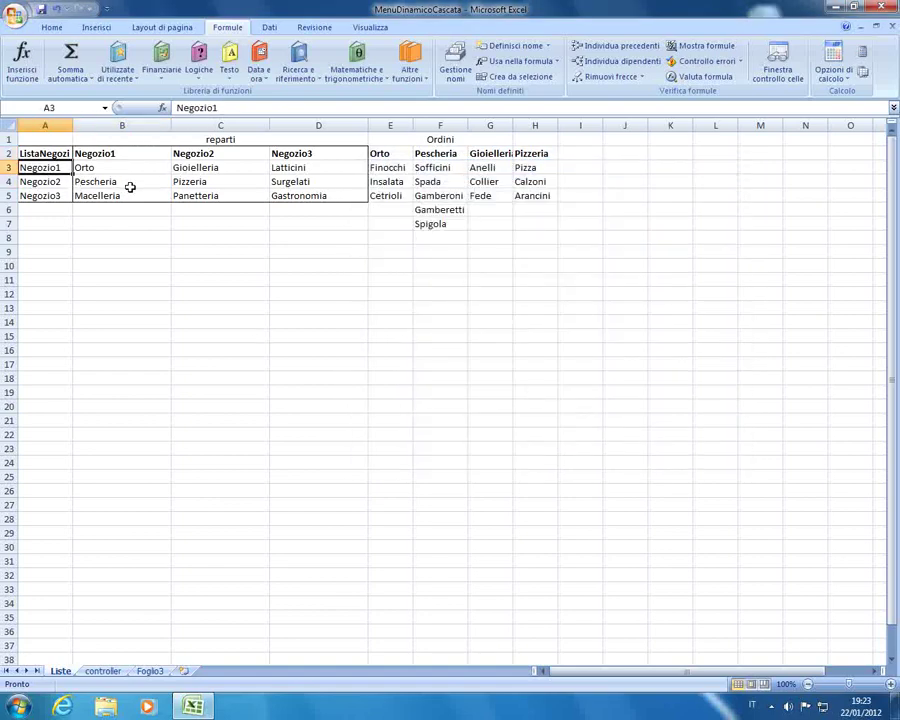
{"action": "key", "text": "Up"}
{"action": "key", "text": "Up"}
{"action": "key", "text": "Right"}
{"action": "key", "text": "Right"}
{"action": "key", "text": "Right"}
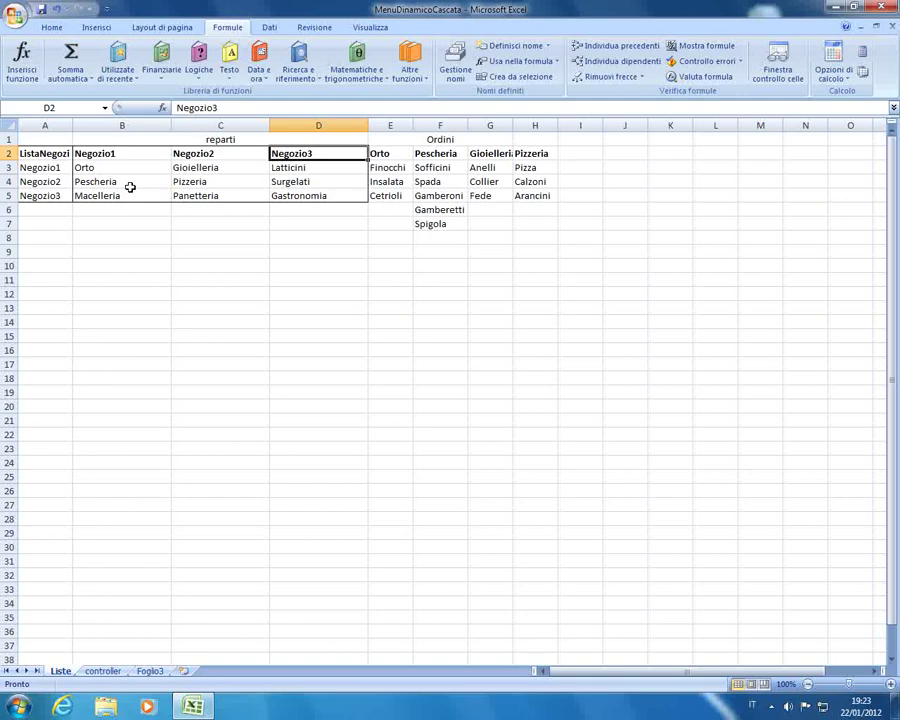
{"action": "key", "text": "Left"}
{"action": "key", "text": "Left"}
{"action": "key", "text": "Left"}
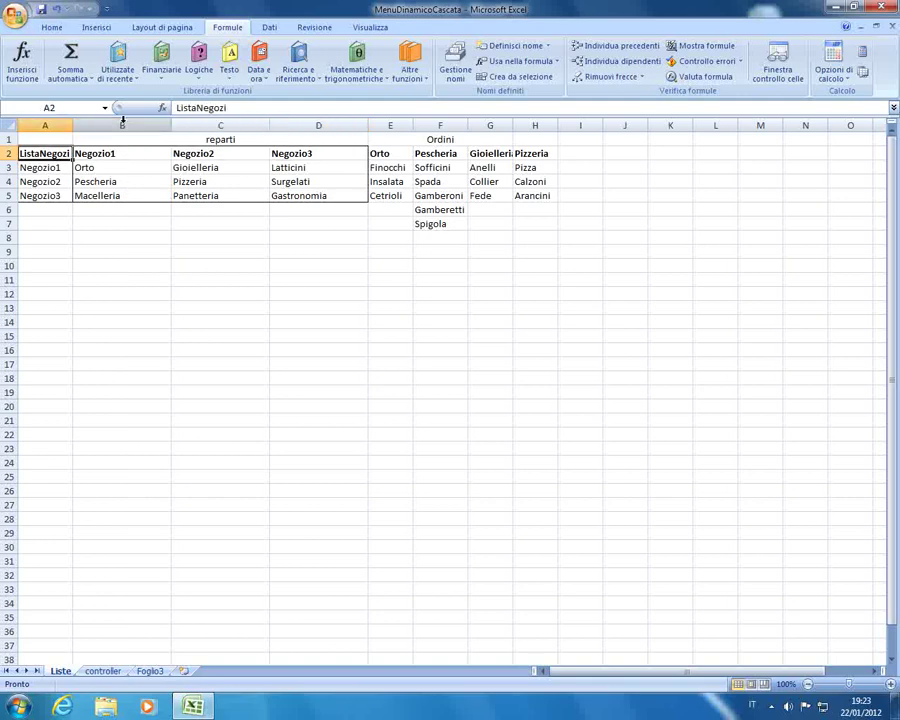
{"action": "key", "text": "Down"}
{"action": "key", "text": "Down"}
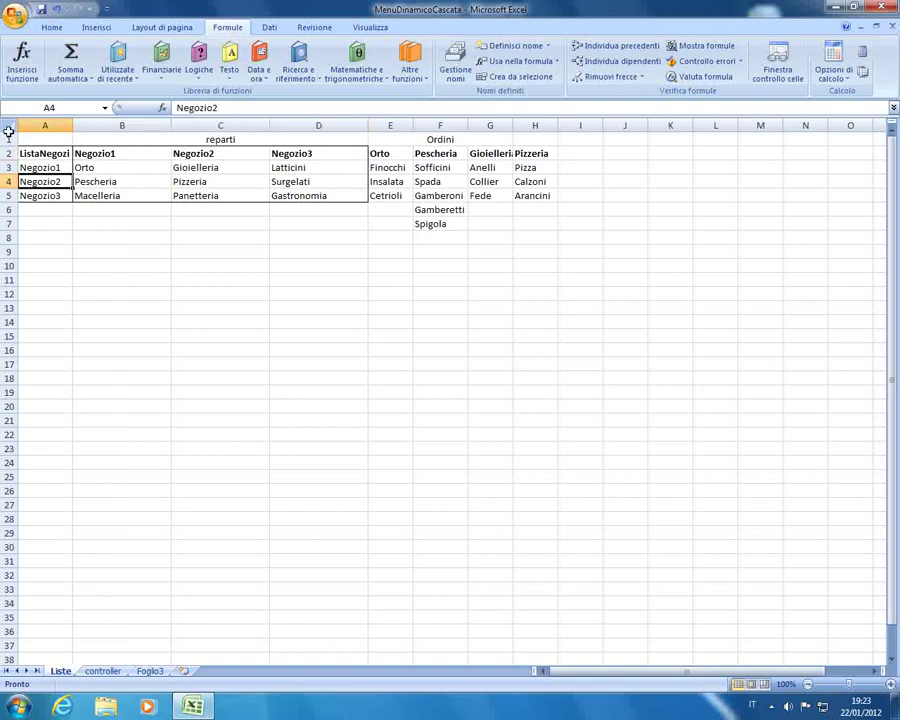
{"action": "left_click_drag", "start_coordinate": [58, 168], "coordinate": [58, 199]}
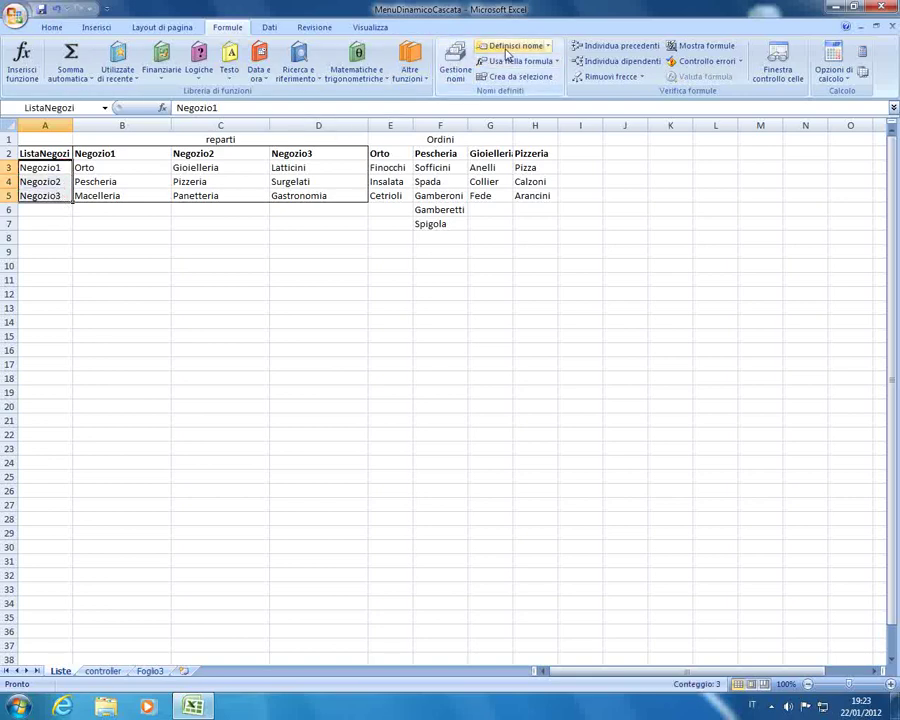
{"action": "left_click", "coordinate": [512, 46]}
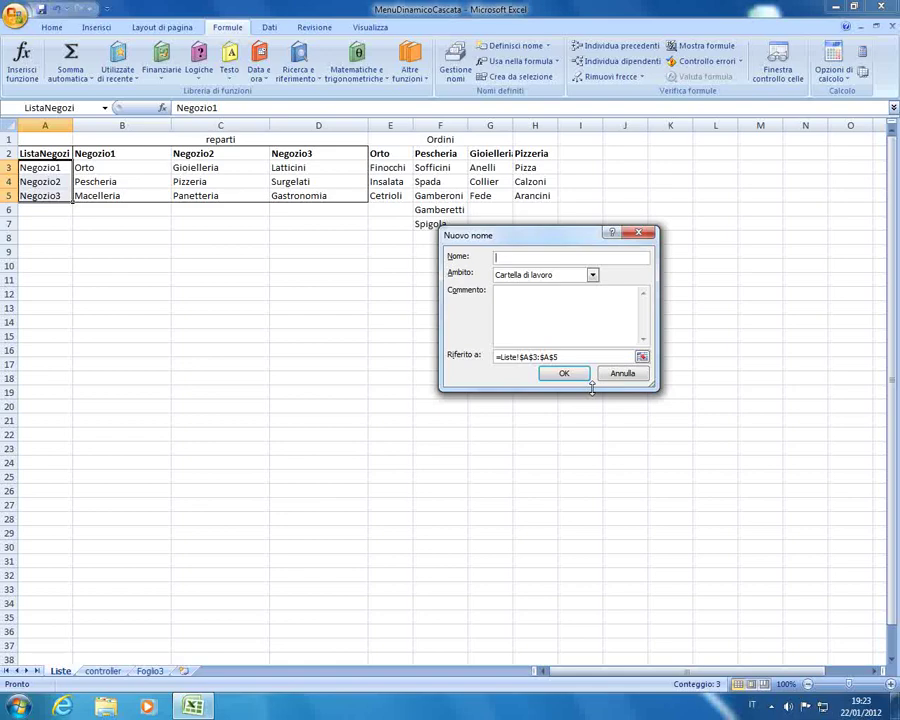
{"action": "left_click", "coordinate": [621, 374]}
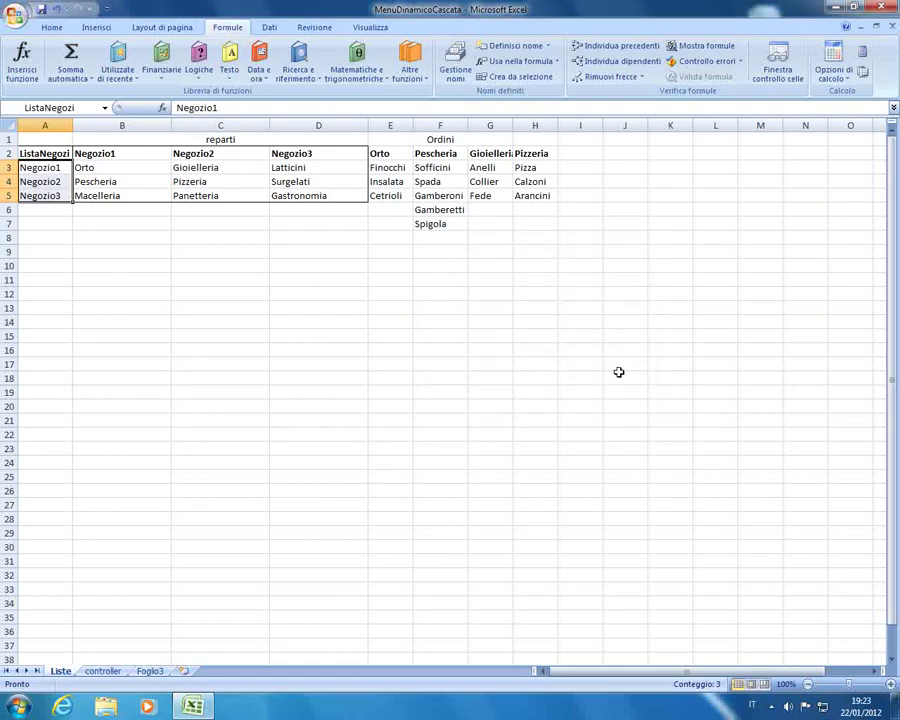
{"action": "left_click", "coordinate": [52, 153]}
{"action": "left_click", "coordinate": [92, 153]}
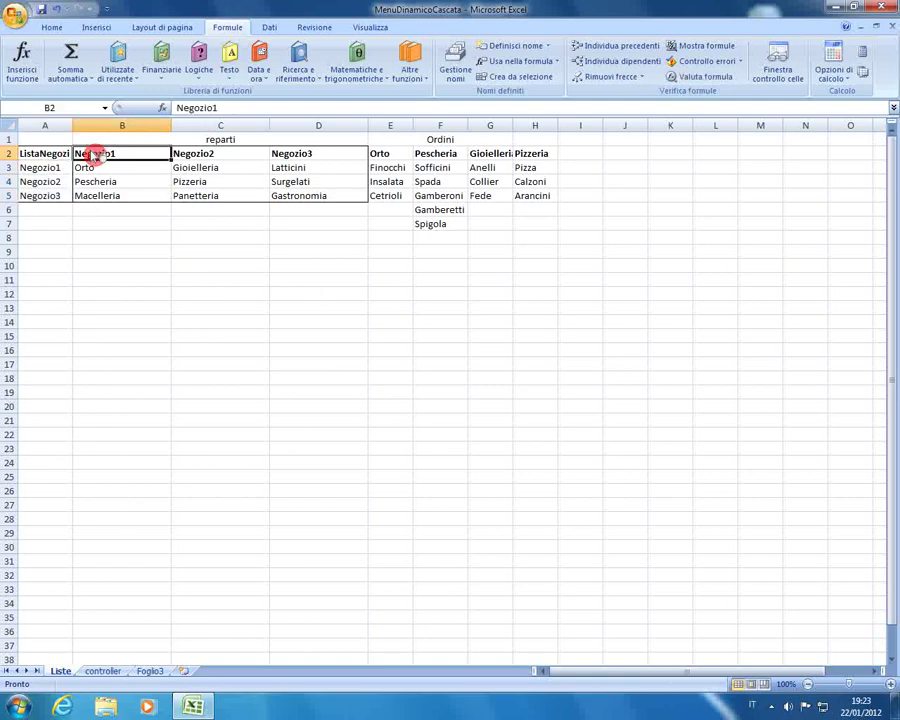
{"action": "left_click", "coordinate": [196, 157]}
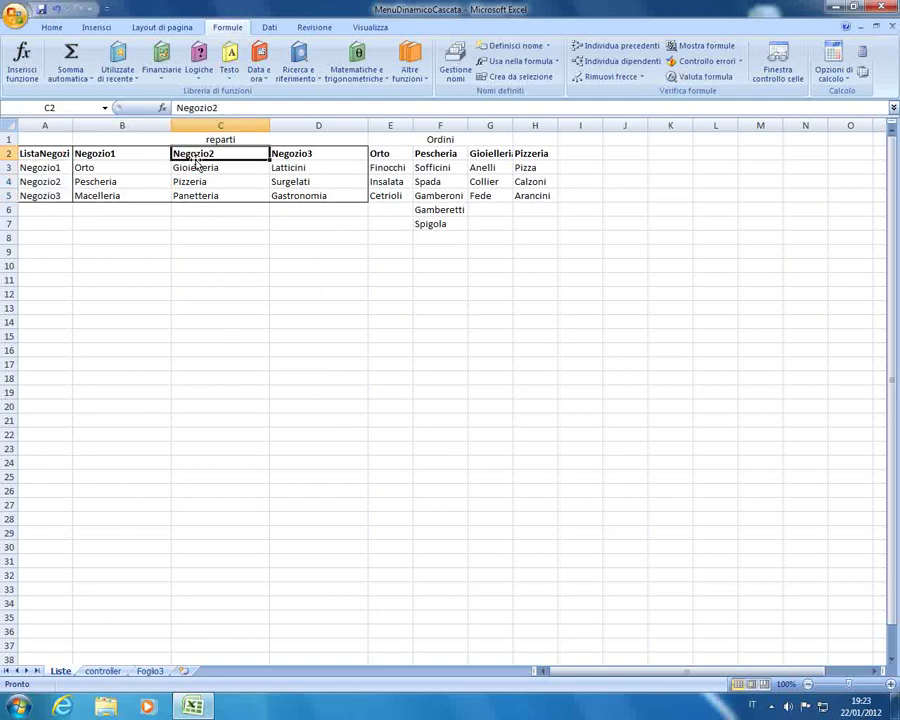
{"action": "left_click", "coordinate": [45, 182]}
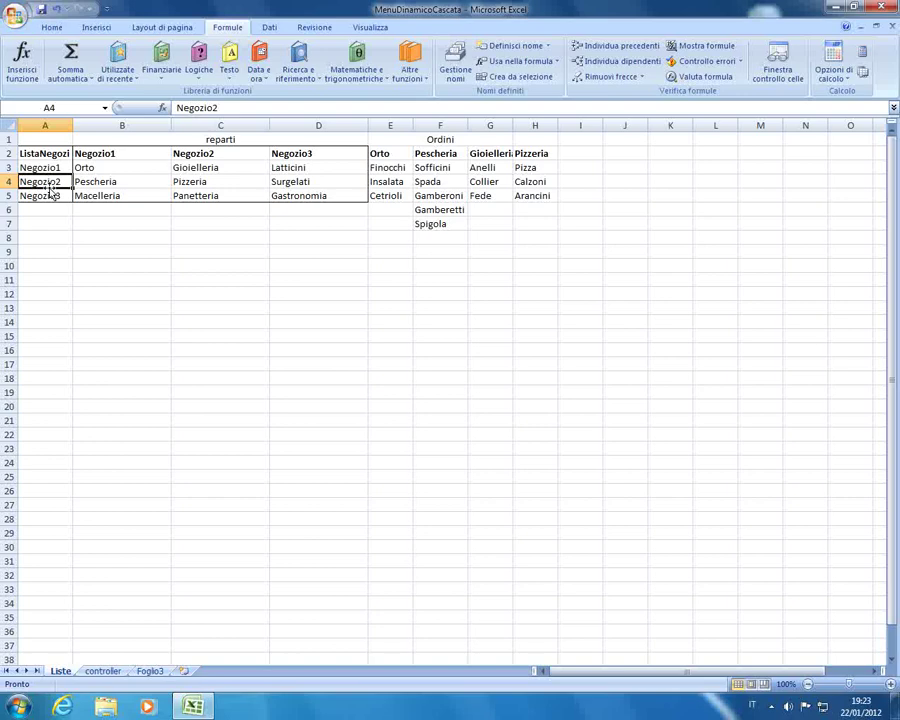
{"action": "key", "text": "Down"}
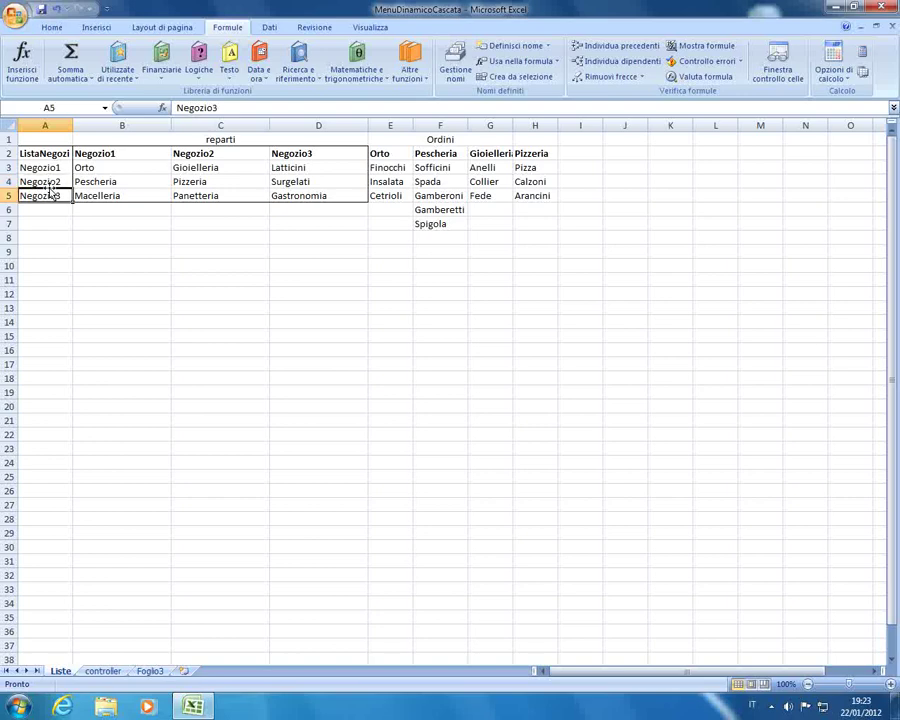
{"action": "key", "text": "Down"}
{"action": "key", "text": "Down"}
{"action": "key", "text": "Down"}
{"action": "key", "text": "Down"}
{"action": "key", "text": "Down"}
{"action": "key", "text": "Right"}
{"action": "key", "text": "Right"}
{"action": "key", "text": "Down"}
{"action": "key", "text": "Down"}
{"action": "key", "text": "Down"}
{"action": "key", "text": "Down"}
{"action": "key", "text": "Down"}
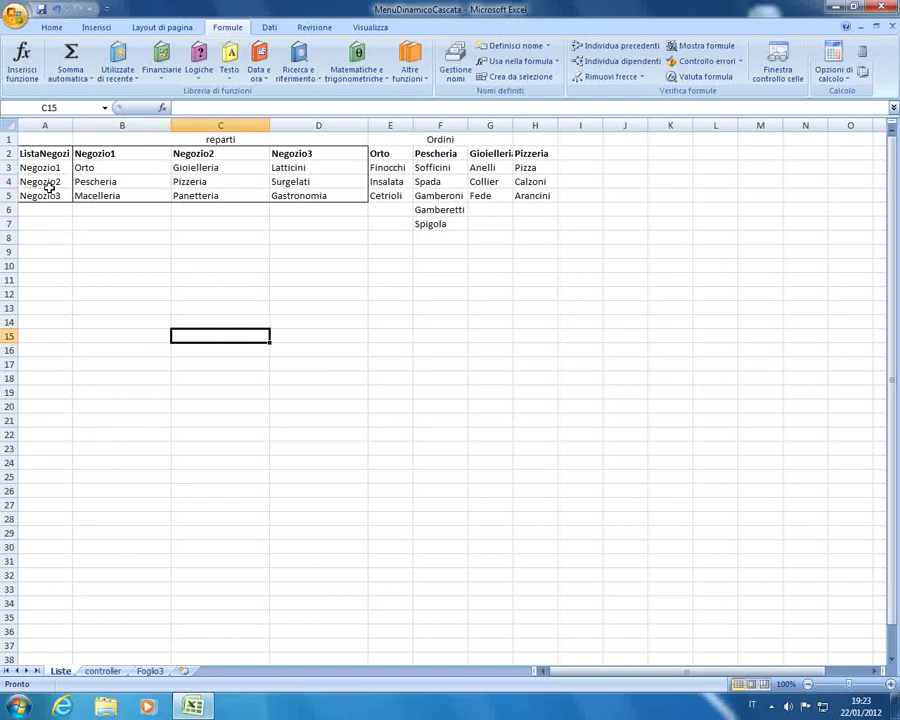
{"action": "type", "text": "paolocaland"}
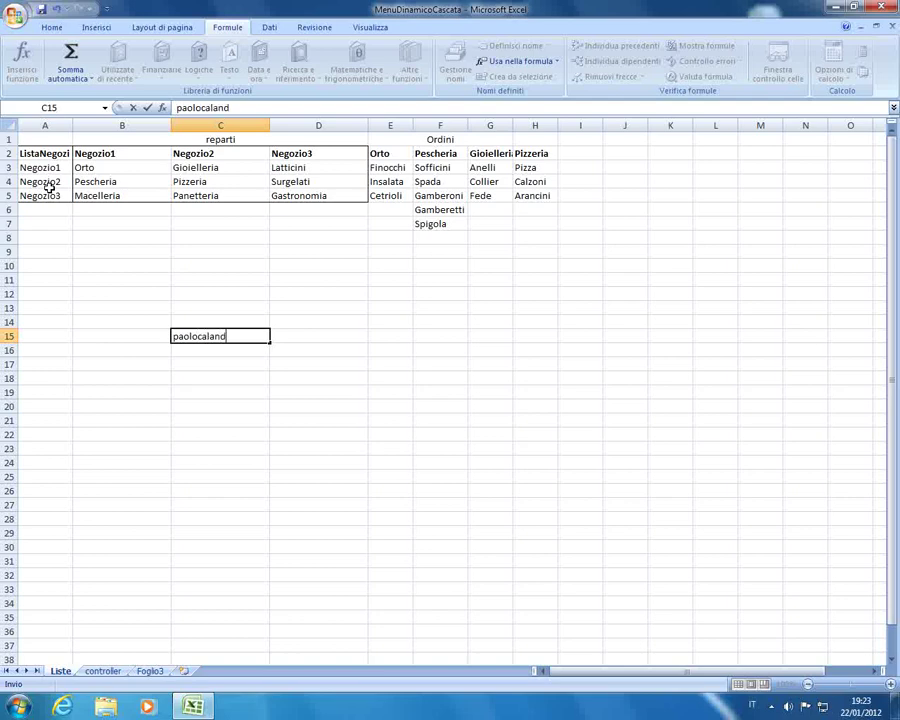
{"action": "key", "text": "BackSpace"}
{"action": "key", "text": "BackSpace"}
{"action": "key", "text": "BackSpace"}
{"action": "key", "text": "BackSpace"}
{"action": "key", "text": "BackSpace"}
{"action": "type", "text": "aland"}
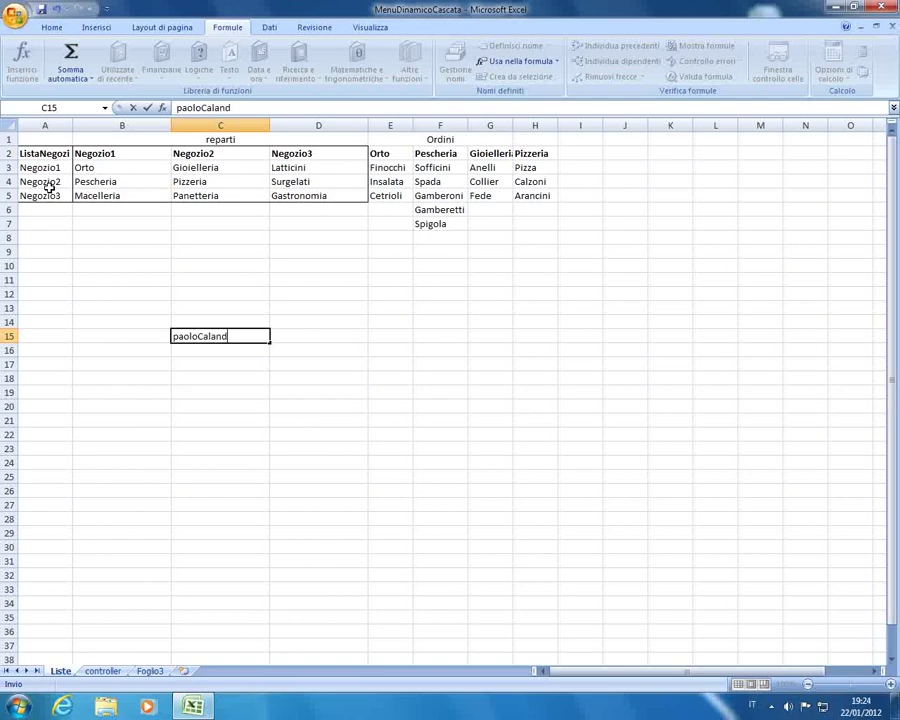
{"action": "key", "text": "ctrl+Return"}
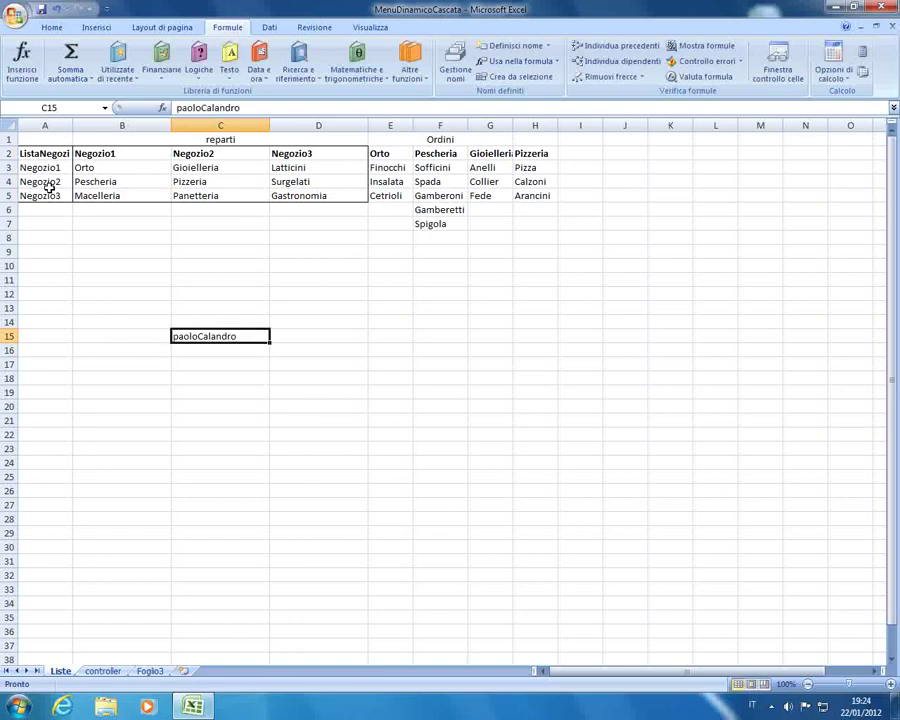
{"action": "key", "text": "Delete"}
{"action": "key", "text": "Up"}
{"action": "key", "text": "Up"}
{"action": "key", "text": "Up"}
{"action": "key", "text": "Up"}
{"action": "key", "text": "Up"}
{"action": "key", "text": "Up"}
{"action": "key", "text": "Up"}
{"action": "key", "text": "Up"}
{"action": "key", "text": "Up"}
{"action": "key", "text": "Up"}
{"action": "key", "text": "Up"}
{"action": "key", "text": "Up"}
{"action": "key", "text": "Up"}
{"action": "key", "text": "Left"}
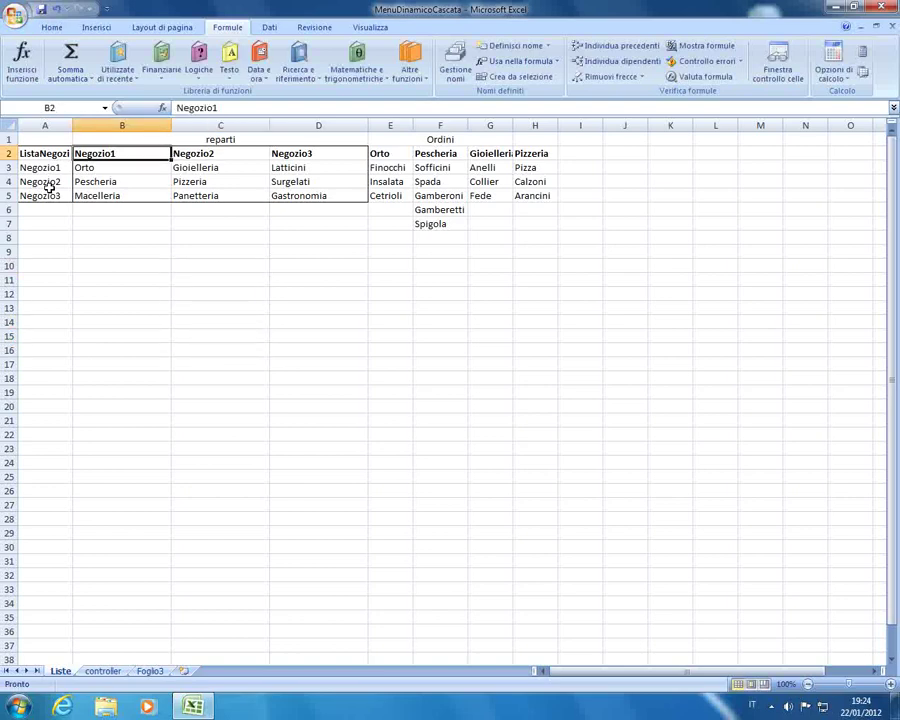
- Check in the Name Manager that ListaNegozi spans Negozio1–Negozio3 in A3:A5, then return to the controller sheet
{"action": "key", "text": "Left"}
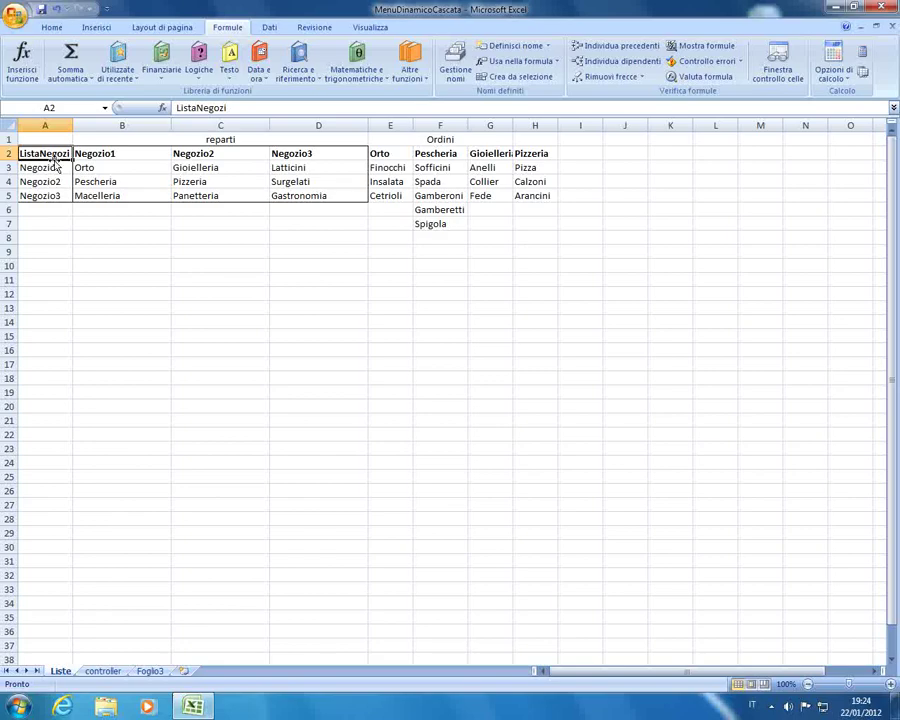
{"action": "left_click_drag", "start_coordinate": [59, 168], "coordinate": [50, 195]}
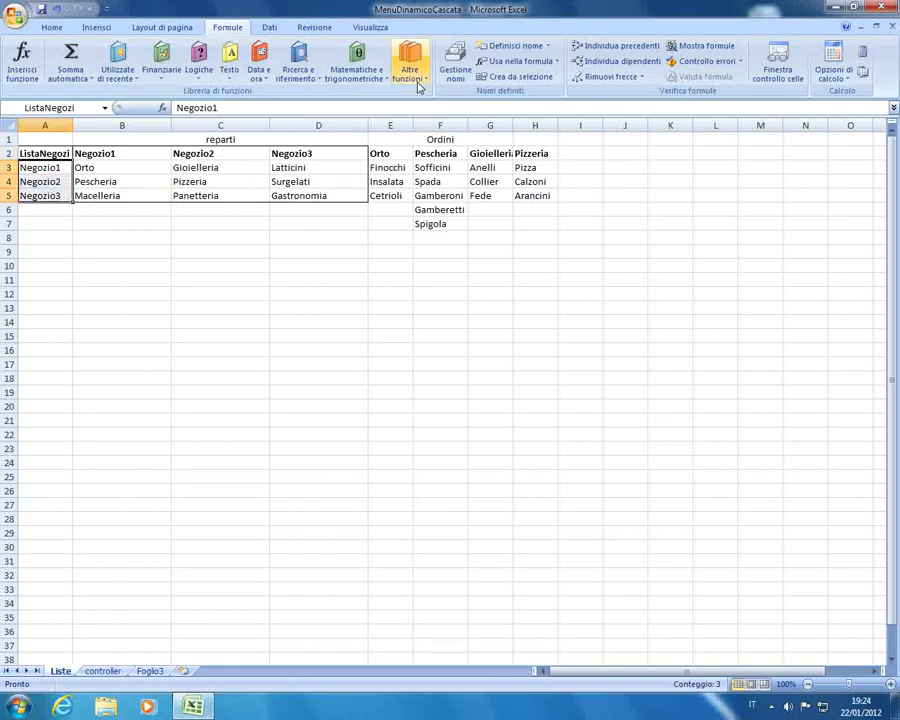
{"action": "left_click", "coordinate": [455, 70]}
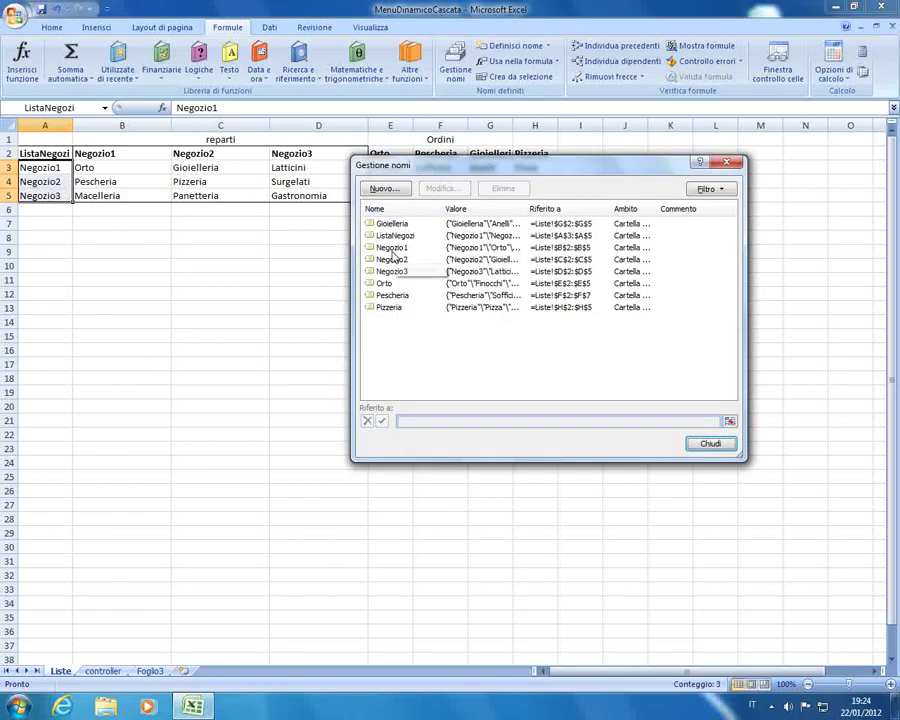
{"action": "left_click", "coordinate": [399, 237]}
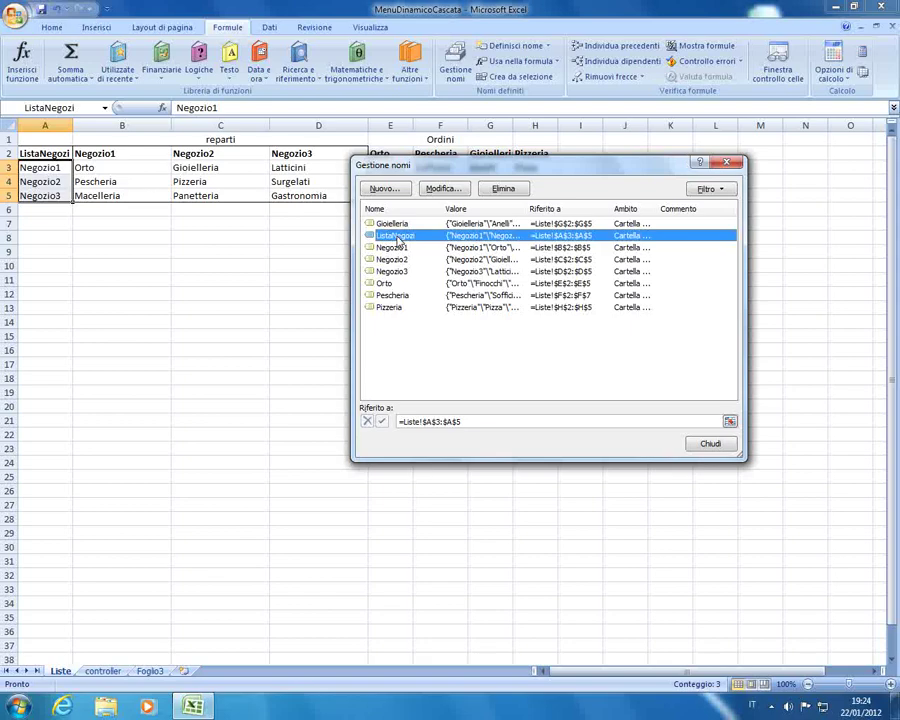
{"action": "left_click", "coordinate": [706, 444]}
{"action": "left_click", "coordinate": [108, 671]}
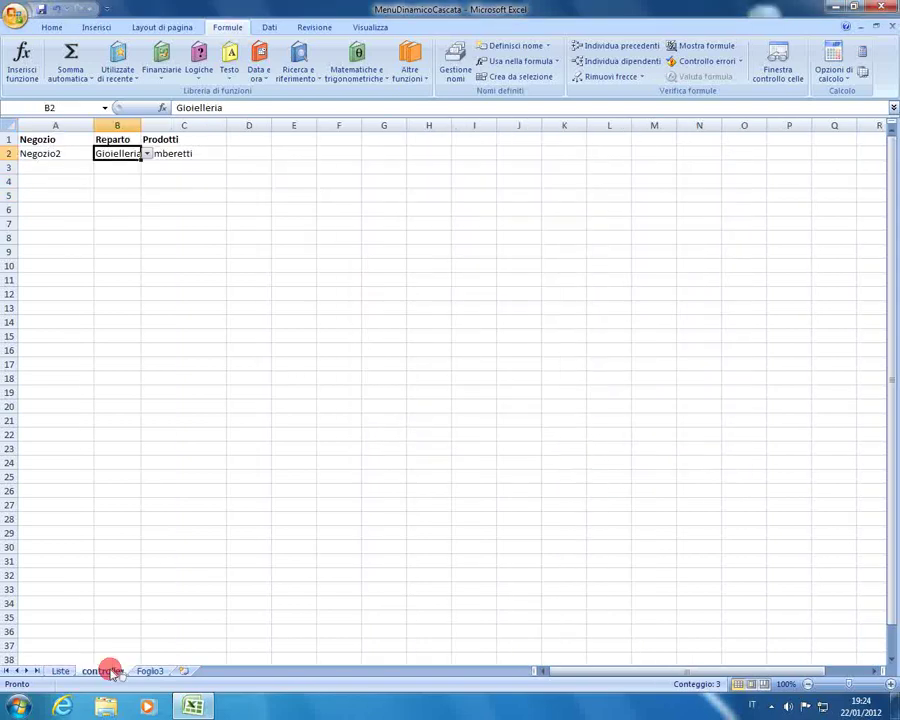
- Check the shop choices in the controller's A2, leaving Negozio2 unchanged
{"action": "left_click", "coordinate": [45, 140]}
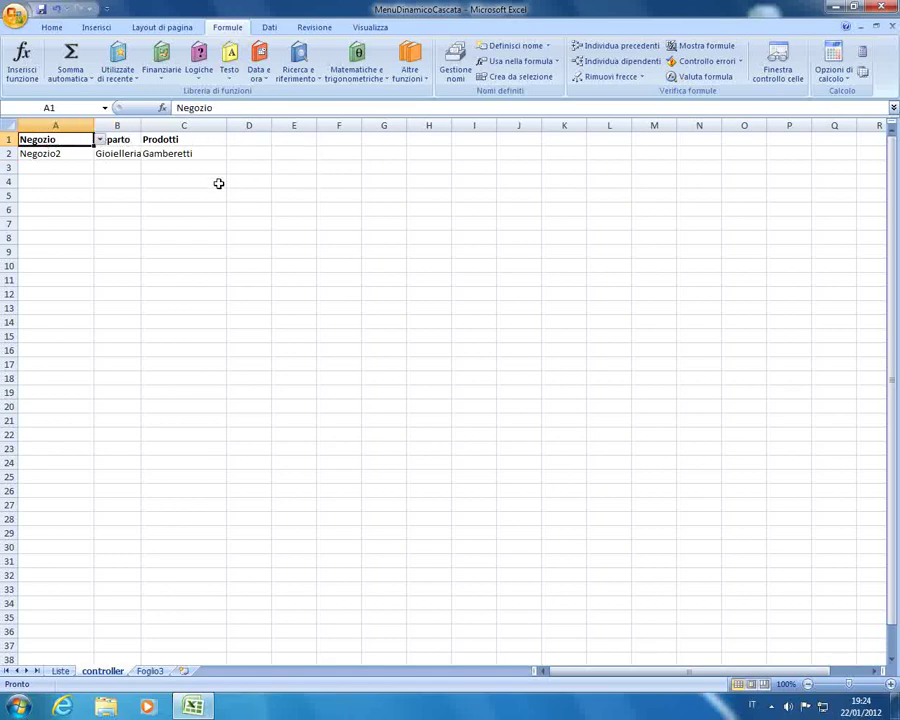
{"action": "left_click", "coordinate": [73, 158]}
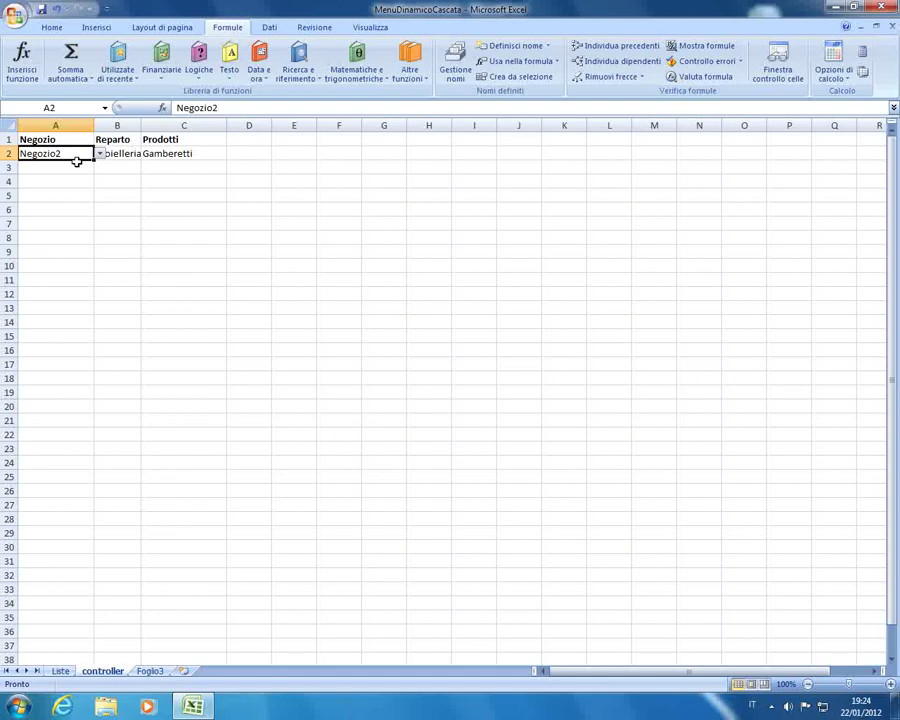
{"action": "left_click", "coordinate": [99, 154]}
{"action": "left_click", "coordinate": [102, 155]}
- Copy the headers Negozio, Reparto, Prodotti into Foglio3 A1:C1 and widen column A
{"action": "left_click_drag", "start_coordinate": [71, 141], "coordinate": [157, 140]}
{"action": "key", "text": "ctrl+c"}
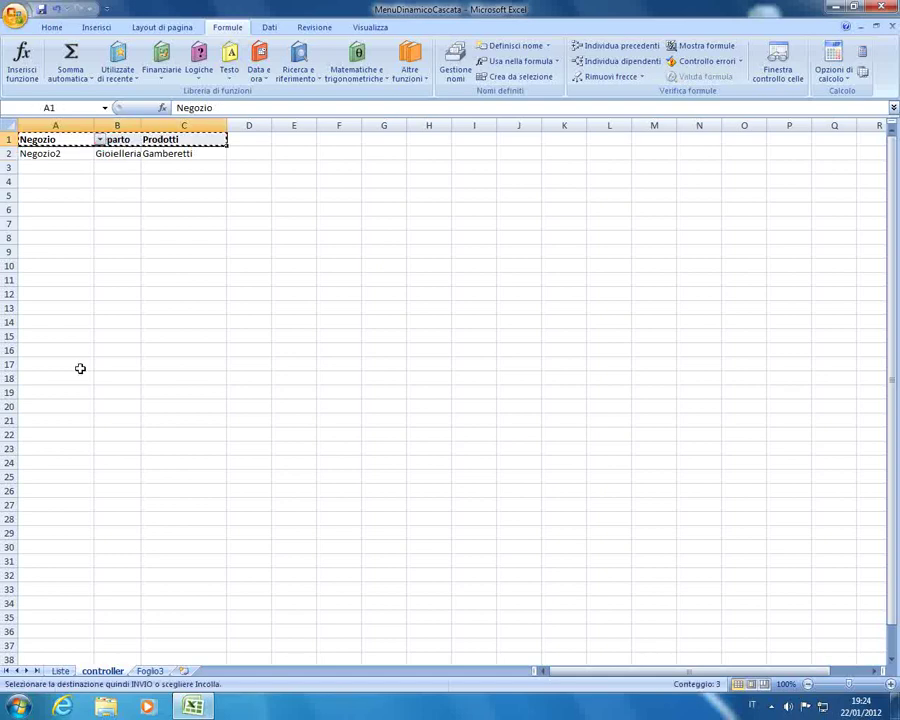
{"action": "left_click", "coordinate": [148, 670]}
{"action": "key", "text": "ctrl+v"}
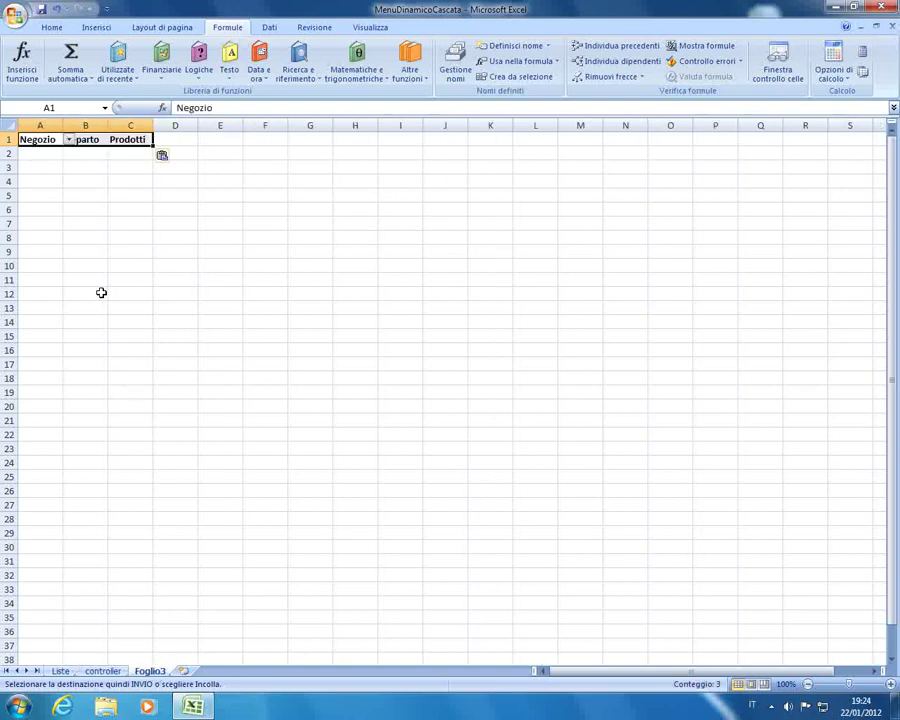
{"action": "left_click_drag", "start_coordinate": [63, 122], "coordinate": [110, 123]}
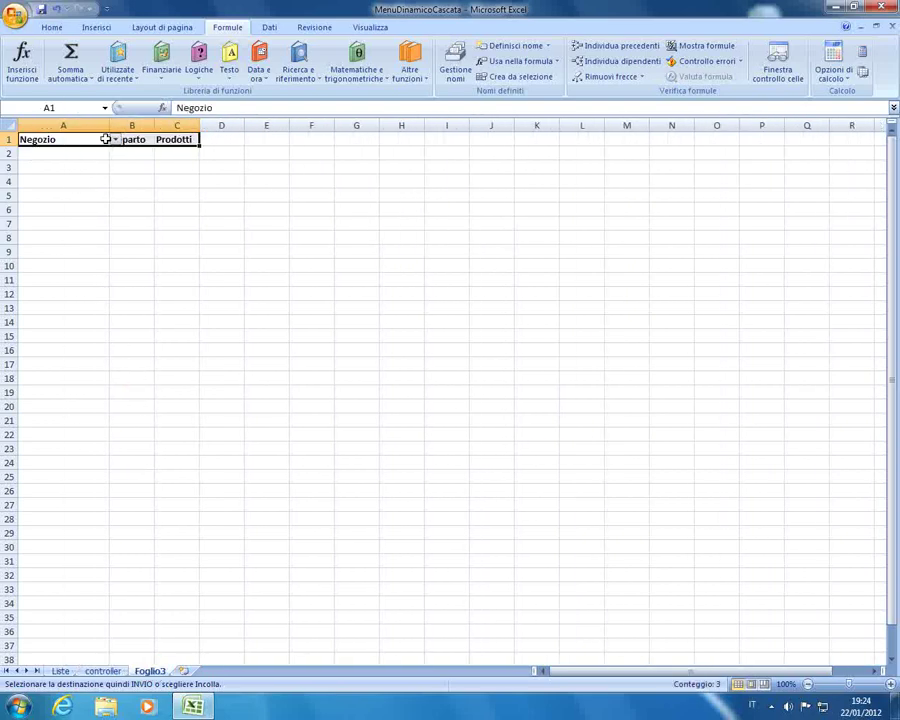
{"action": "left_click", "coordinate": [70, 153]}
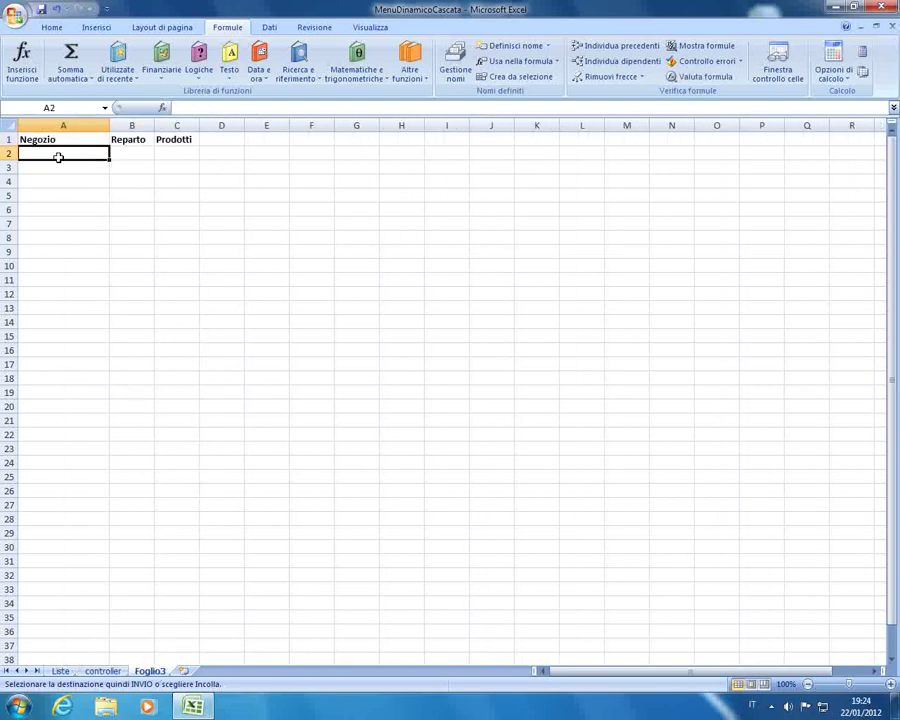
- Glance at the Liste sheet, then select column A on Foglio3
{"action": "left_click", "coordinate": [60, 671]}
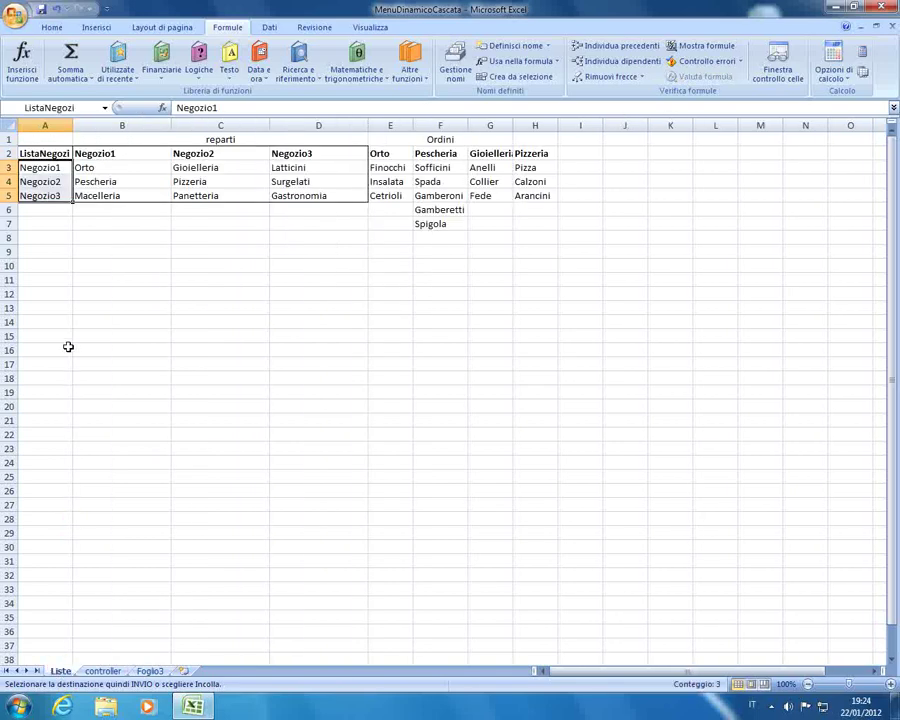
{"action": "left_click", "coordinate": [150, 671]}
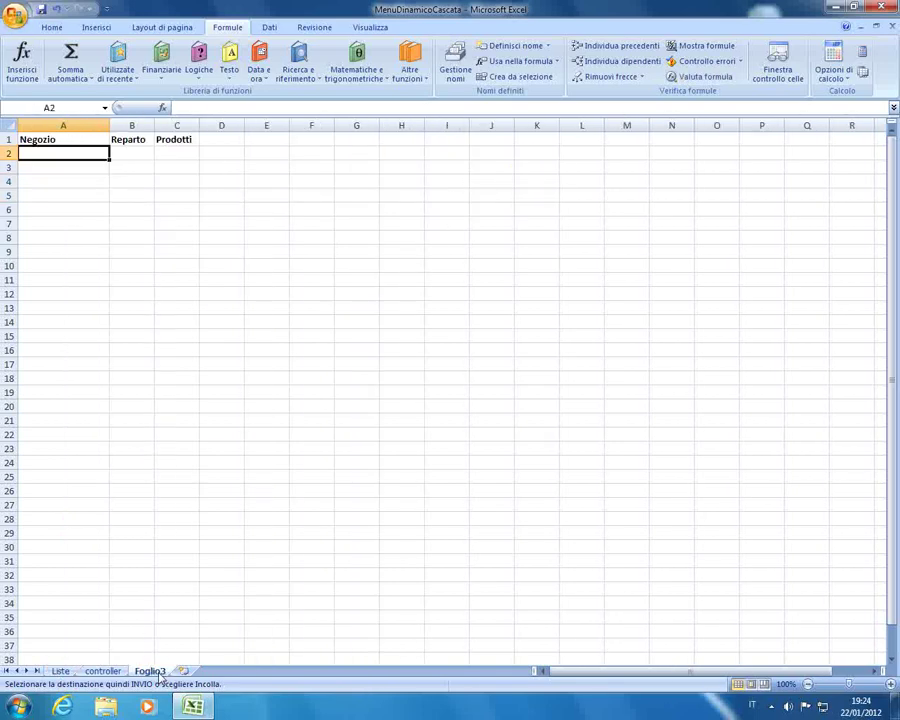
{"action": "left_click", "coordinate": [75, 124]}
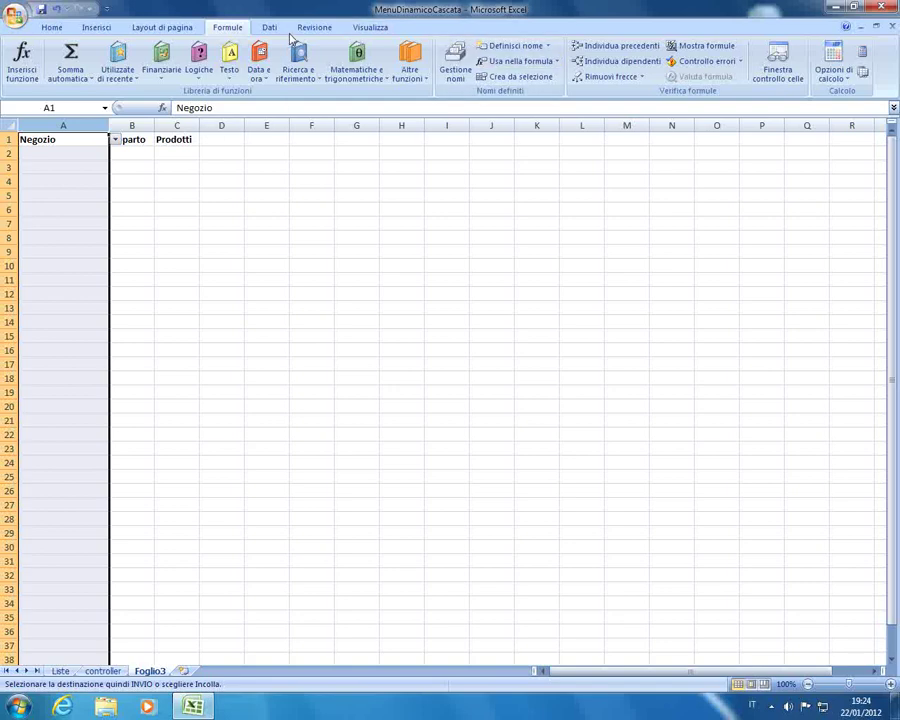
{"action": "left_click", "coordinate": [269, 27]}
{"action": "left_click", "coordinate": [553, 58]}
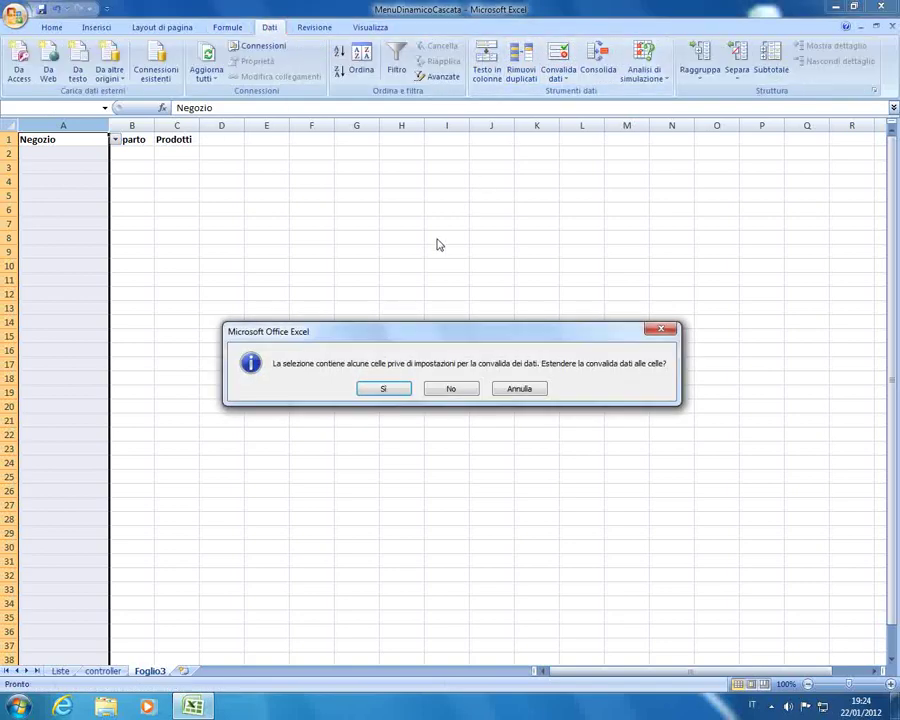
{"action": "left_click", "coordinate": [380, 390]}
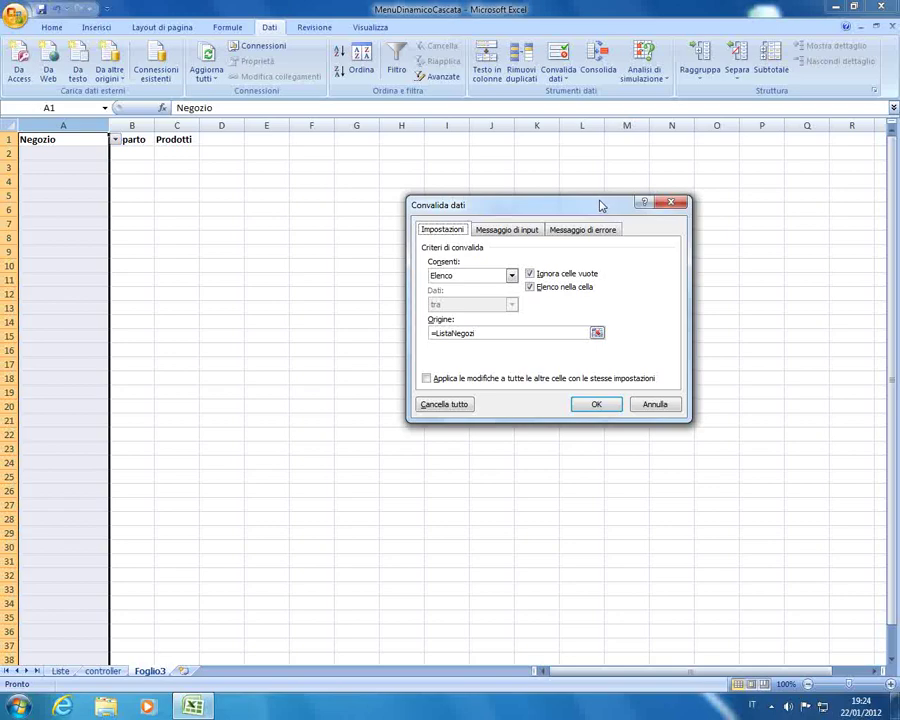
{"action": "left_click_drag", "start_coordinate": [601, 205], "coordinate": [563, 217]}
{"action": "left_click_drag", "start_coordinate": [436, 345], "coordinate": [396, 343]}
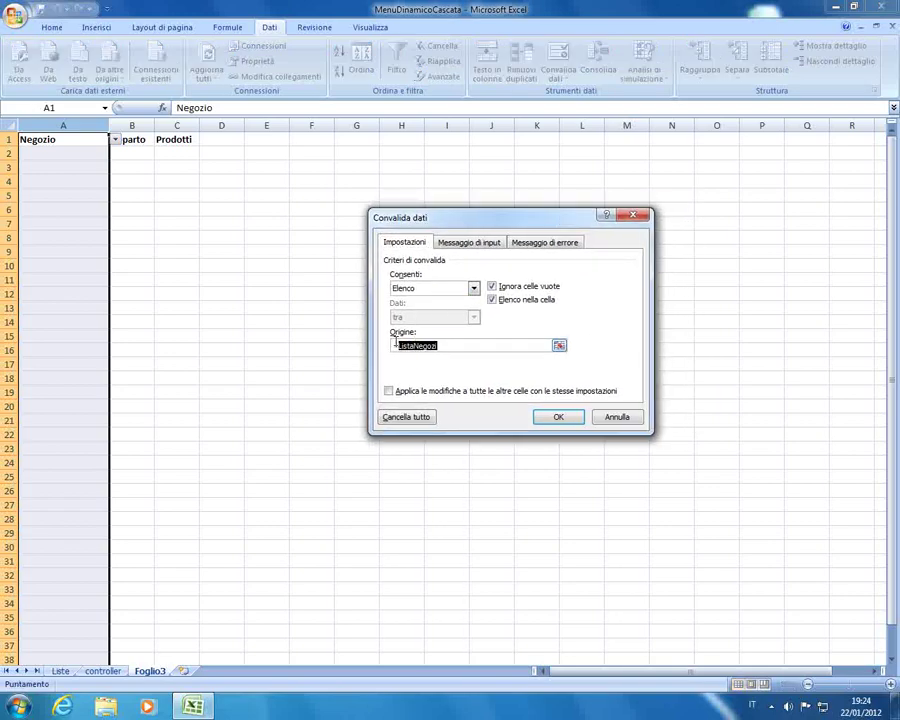
{"action": "left_click", "coordinate": [396, 345]}
{"action": "double_click", "coordinate": [406, 345]}
{"action": "left_click", "coordinate": [612, 418]}
{"action": "left_click", "coordinate": [262, 234]}
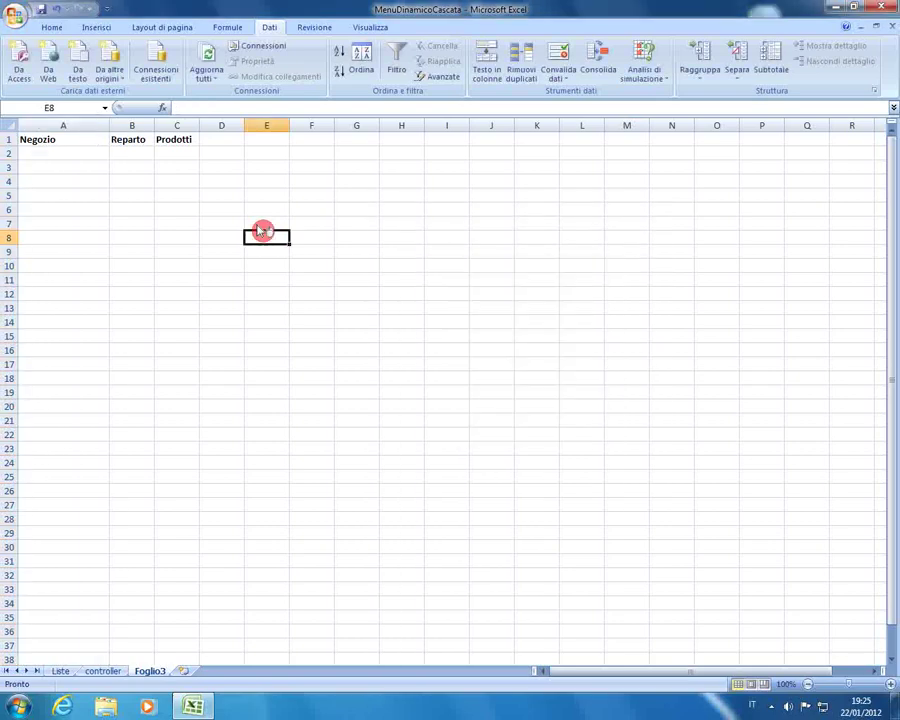
- Begin a list validation on Foglio3 A2, cancel it, and switch to Liste
{"action": "left_click", "coordinate": [95, 153]}
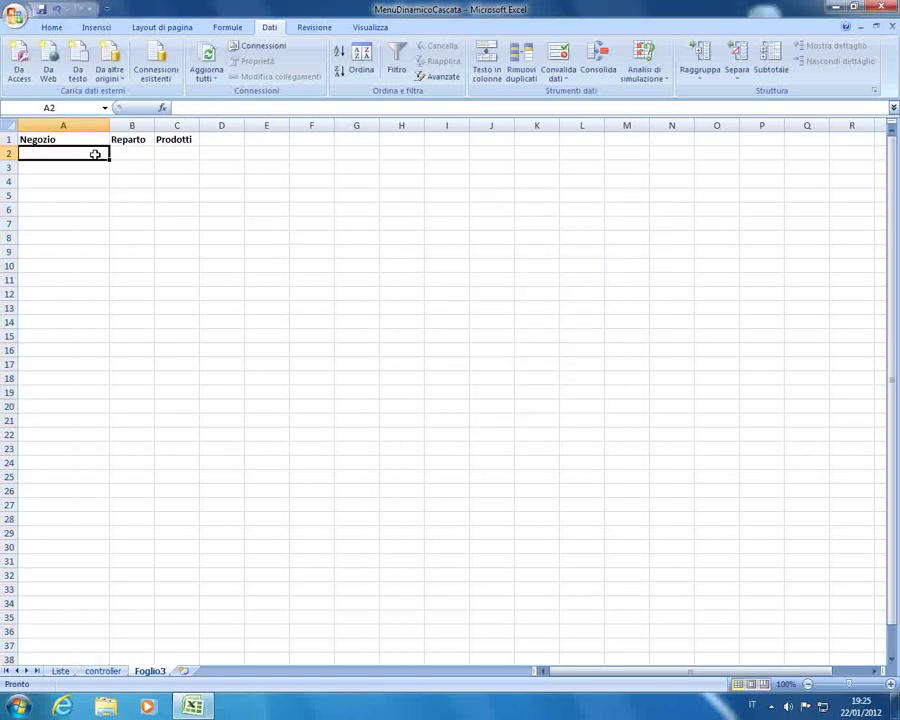
{"action": "left_click", "coordinate": [558, 60]}
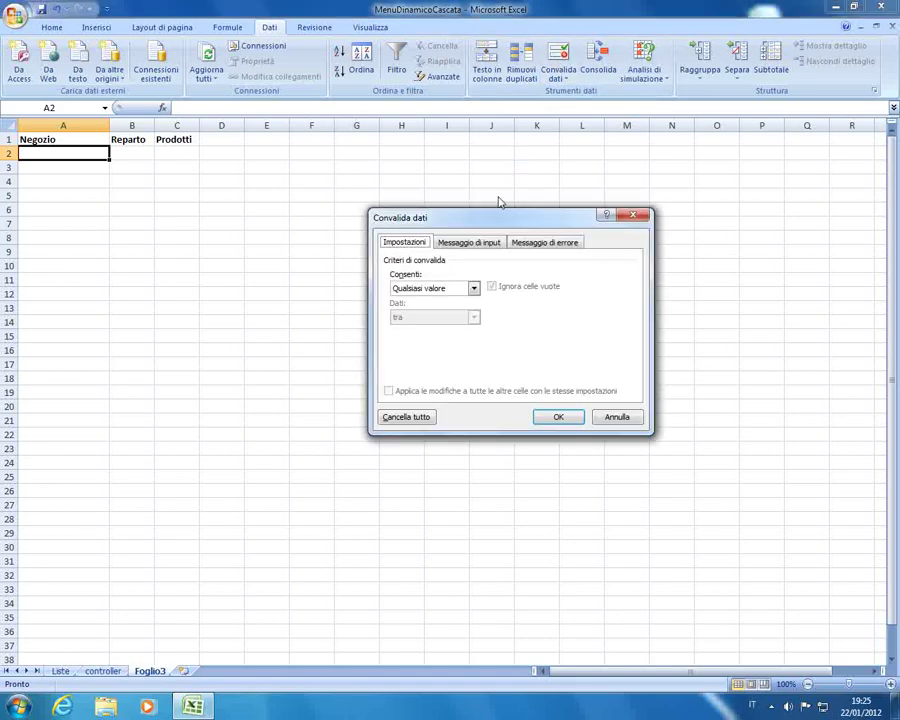
{"action": "left_click", "coordinate": [458, 288]}
{"action": "left_click", "coordinate": [430, 331]}
{"action": "left_click", "coordinate": [427, 346]}
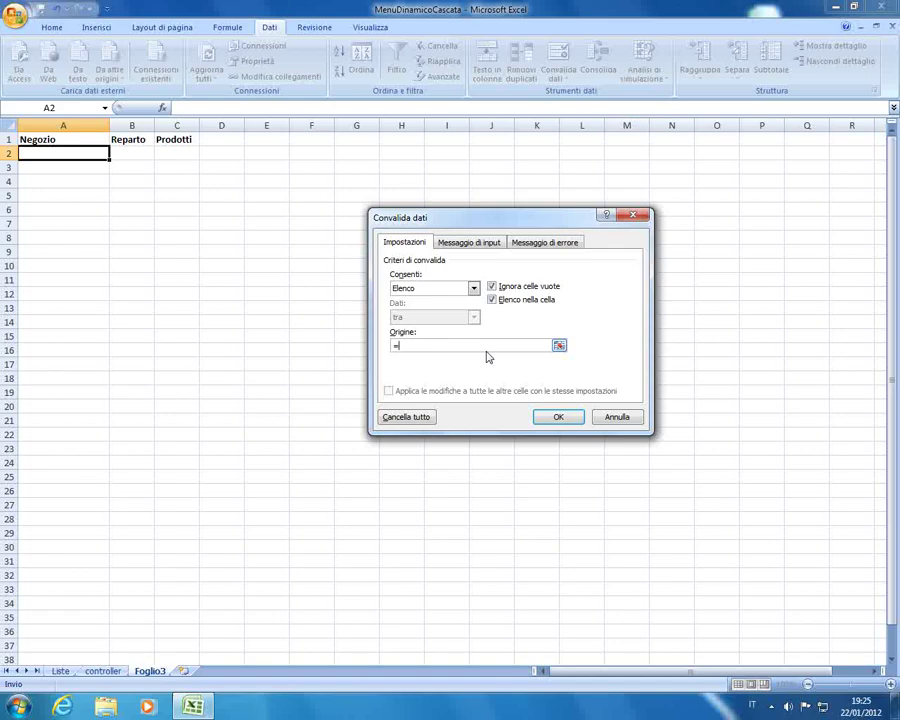
{"action": "left_click", "coordinate": [614, 416]}
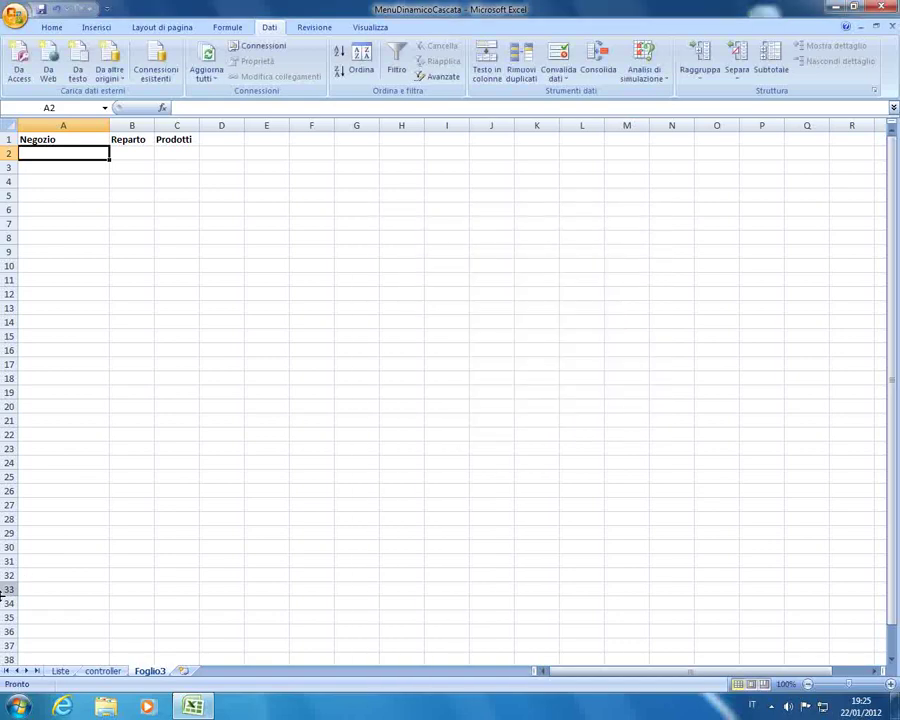
{"action": "left_click", "coordinate": [66, 673]}
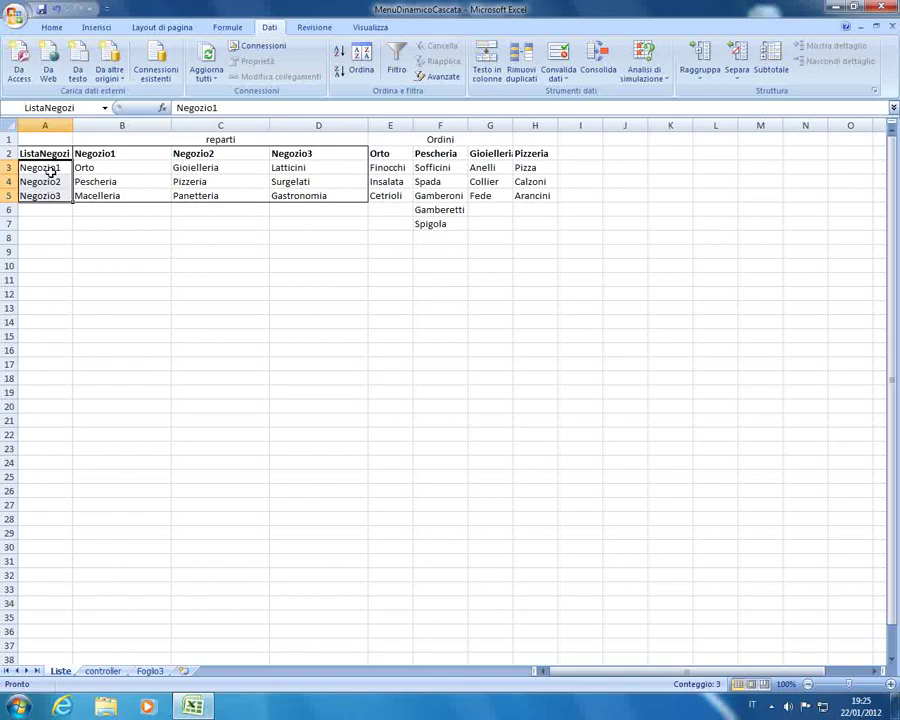
- Copy the name ListaNegozi from its Name Manager entry without changes, then go back to Foglio3
{"action": "left_click", "coordinate": [232, 28]}
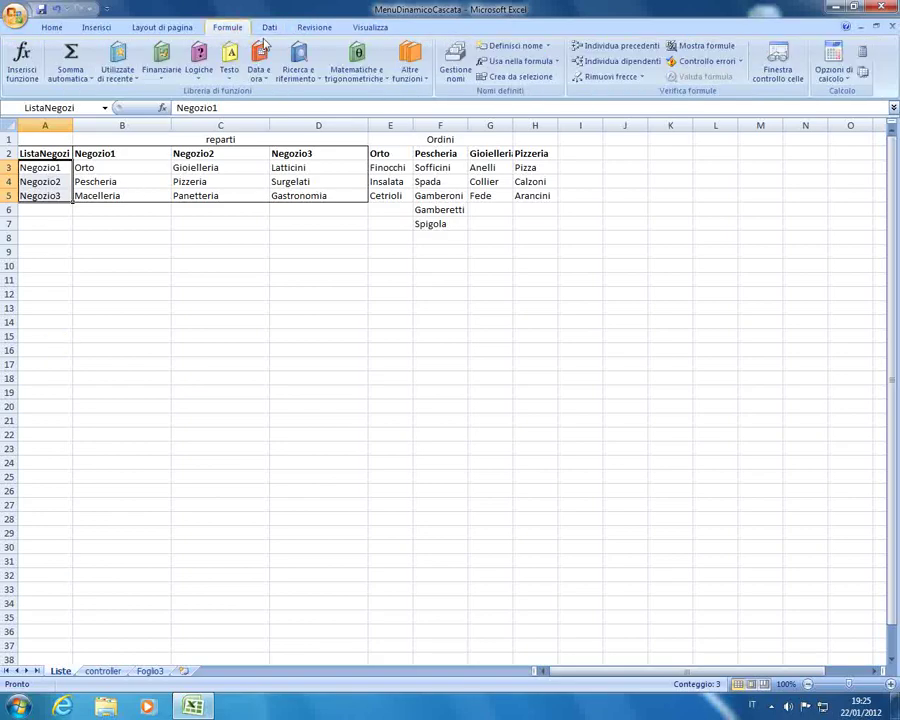
{"action": "left_click", "coordinate": [455, 62]}
{"action": "double_click", "coordinate": [345, 250]}
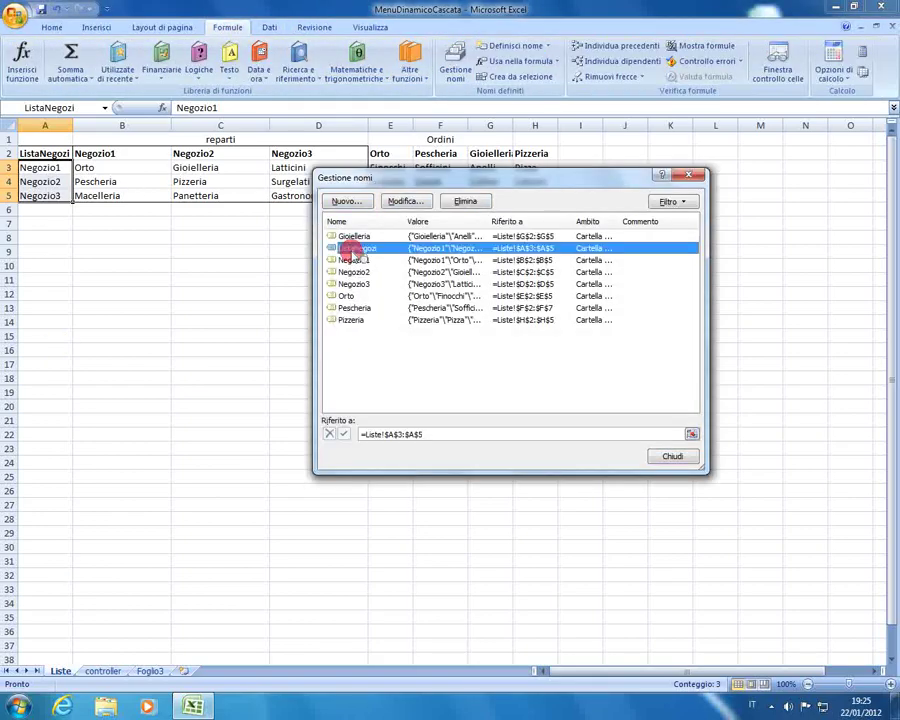
{"action": "left_click_drag", "start_coordinate": [518, 267], "coordinate": [452, 278]}
{"action": "right_click", "coordinate": [455, 268]}
{"action": "left_click", "coordinate": [488, 294]}
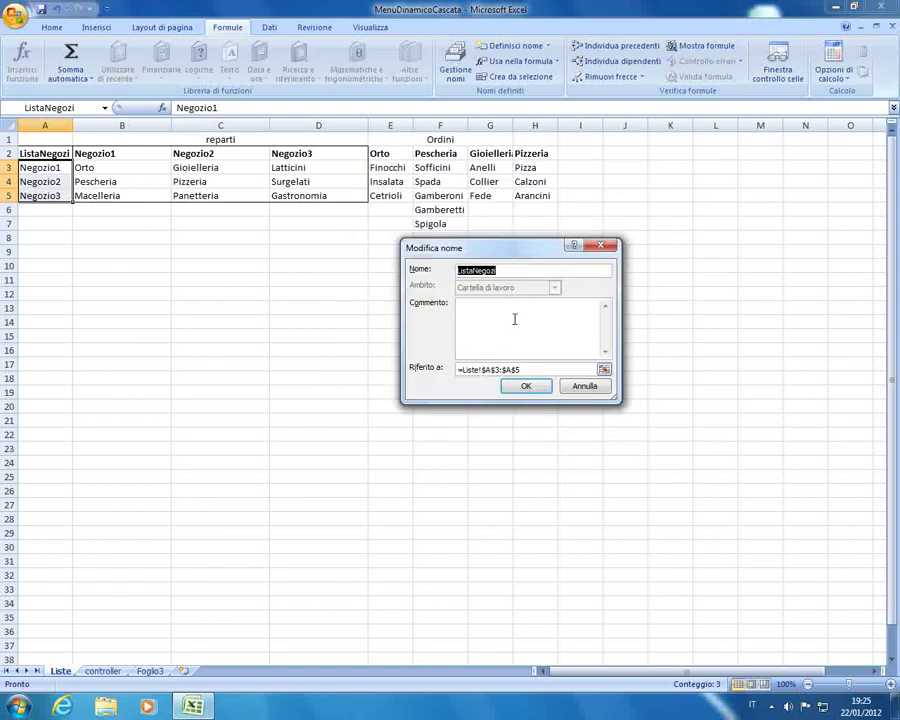
{"action": "left_click", "coordinate": [575, 386]}
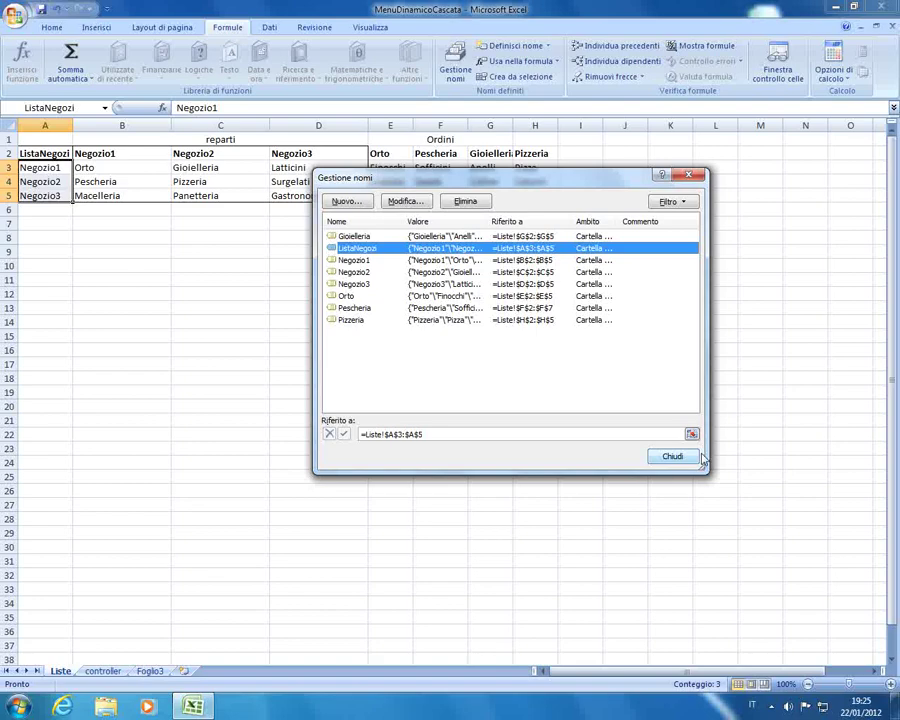
{"action": "left_click", "coordinate": [665, 456]}
{"action": "left_click", "coordinate": [150, 671]}
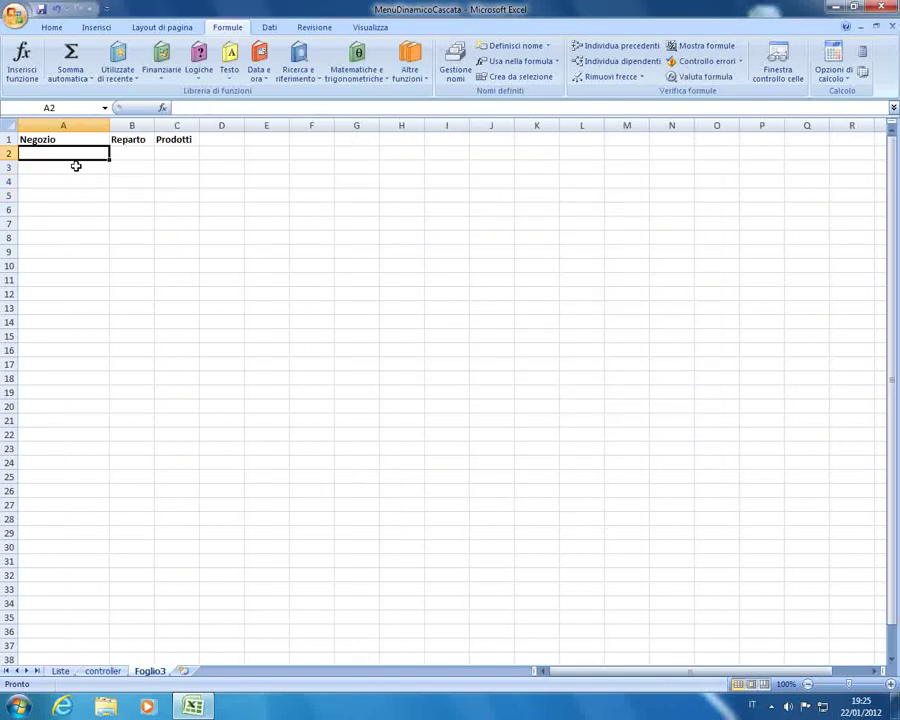
{"action": "left_click", "coordinate": [269, 27]}
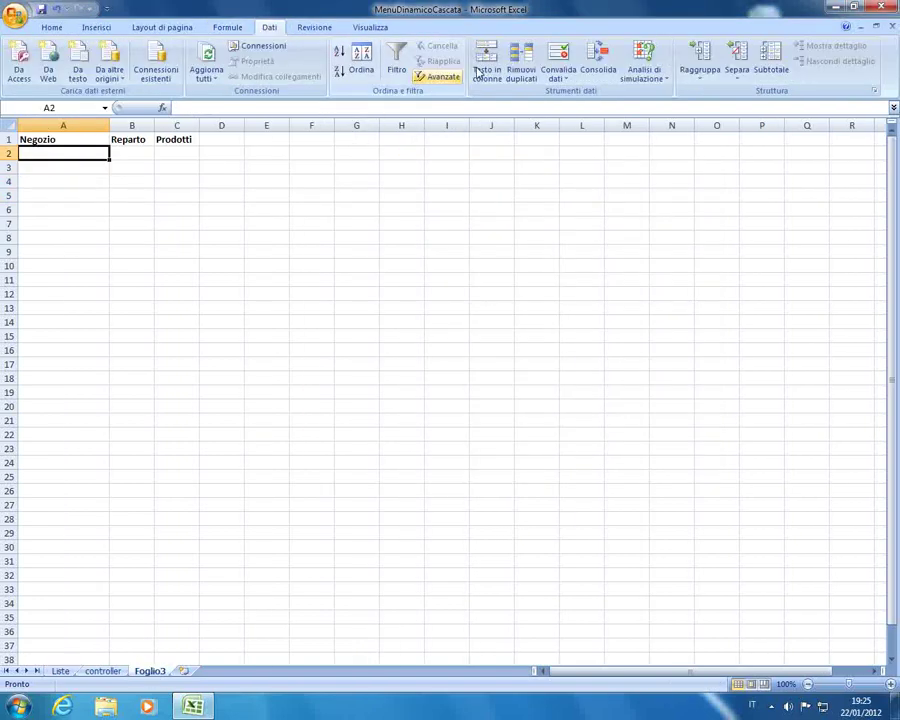
- Give Foglio3 A2 a list validation with source =ListaNegozi
{"action": "left_click", "coordinate": [558, 62]}
{"action": "left_click", "coordinate": [436, 288]}
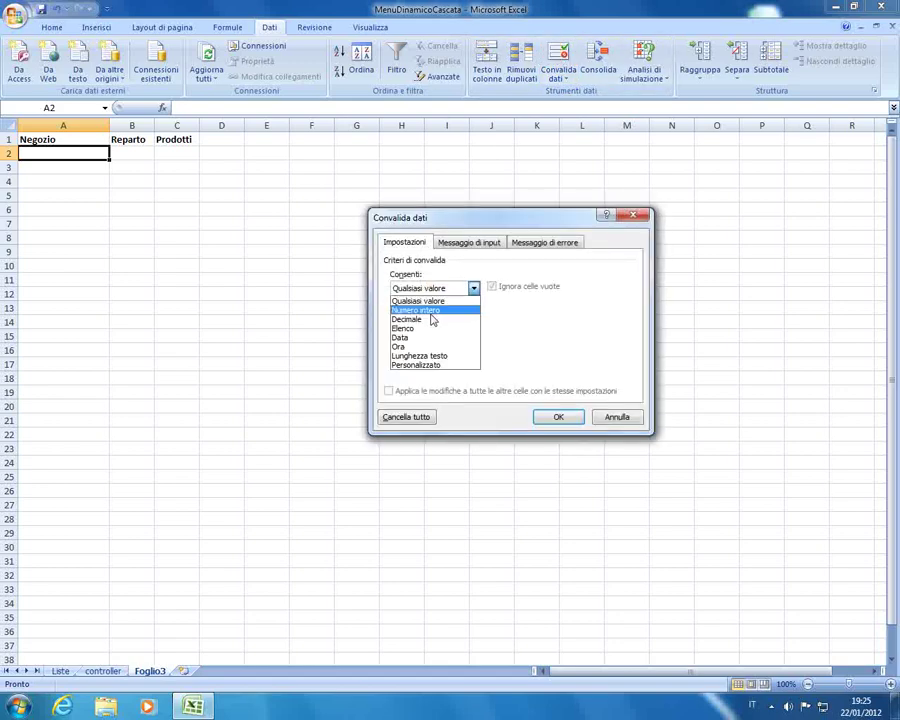
{"action": "left_click", "coordinate": [428, 337]}
{"action": "left_click", "coordinate": [420, 290]}
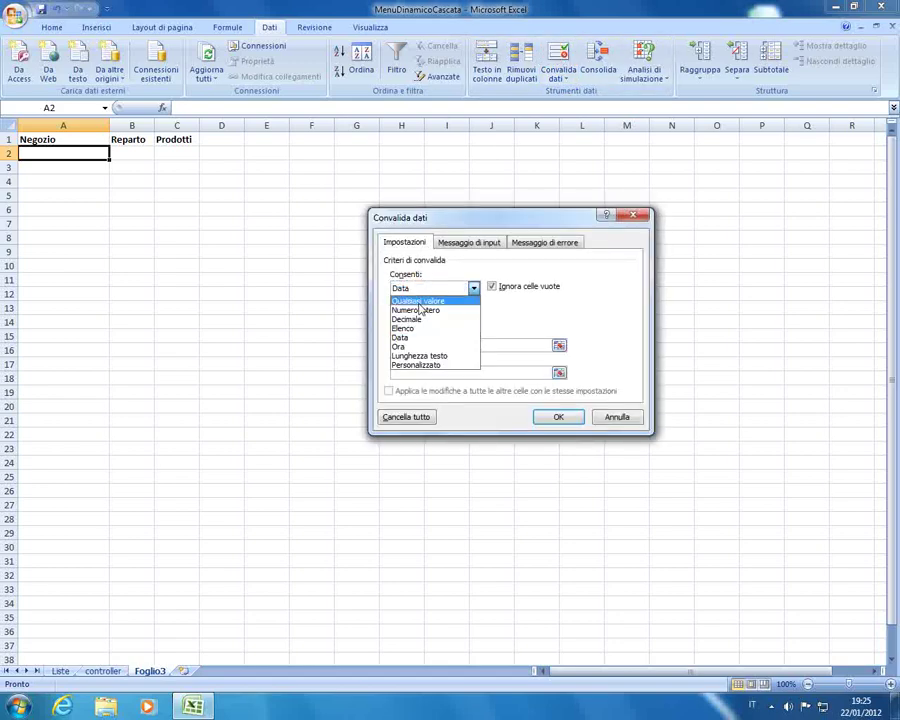
{"action": "left_click", "coordinate": [420, 326]}
{"action": "left_click", "coordinate": [417, 346]}
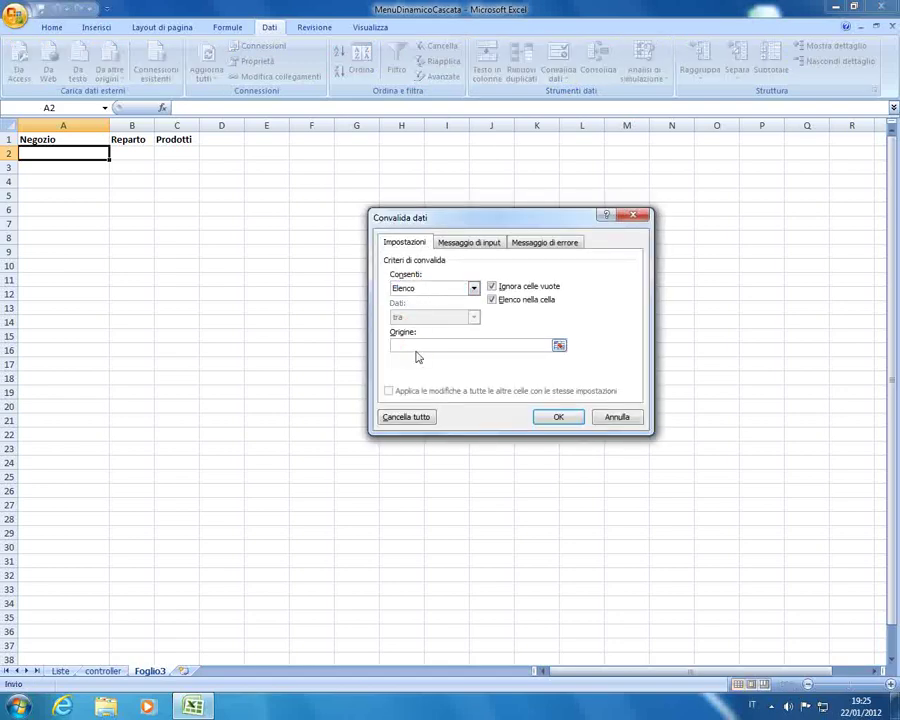
{"action": "left_click", "coordinate": [417, 345]}
{"action": "type", "text": "=ListaNegozi"}
{"action": "left_click", "coordinate": [537, 416]}
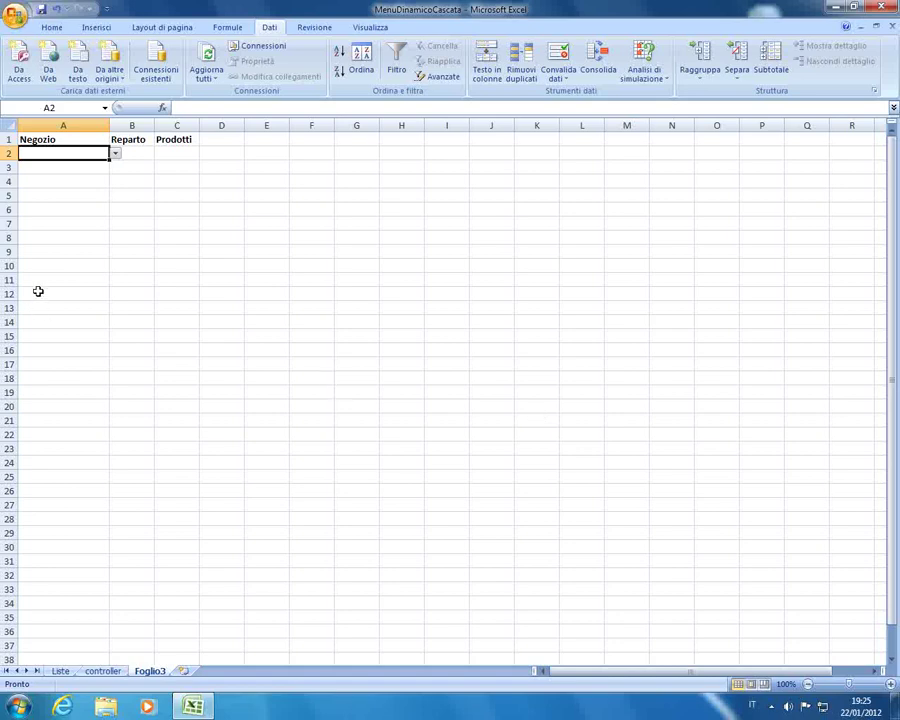
- Test A2's store dropdown, then switch to the Liste sheet
{"action": "left_click", "coordinate": [115, 153]}
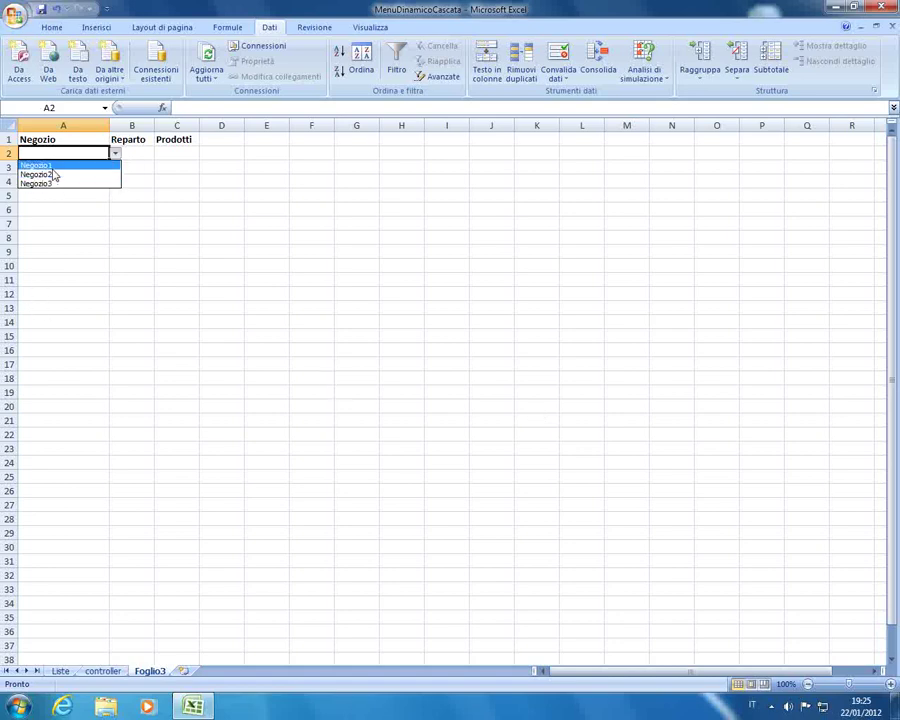
{"action": "key", "text": "Escape"}
{"action": "left_click", "coordinate": [60, 668]}
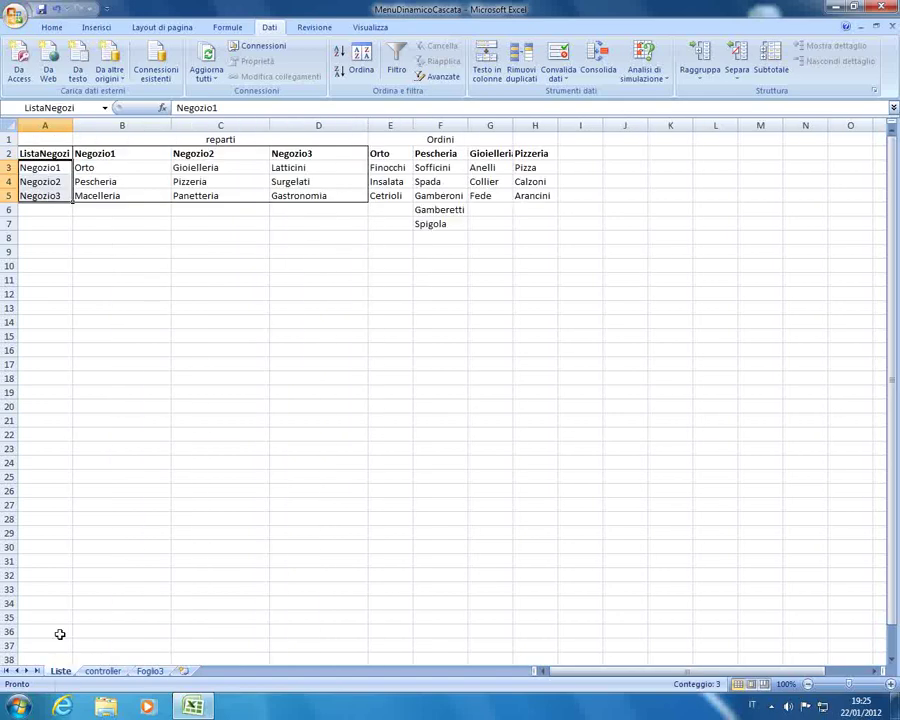
- Add Negozio4 in A6 on Liste, below Negozio1–Negozio3
{"action": "left_click", "coordinate": [55, 209]}
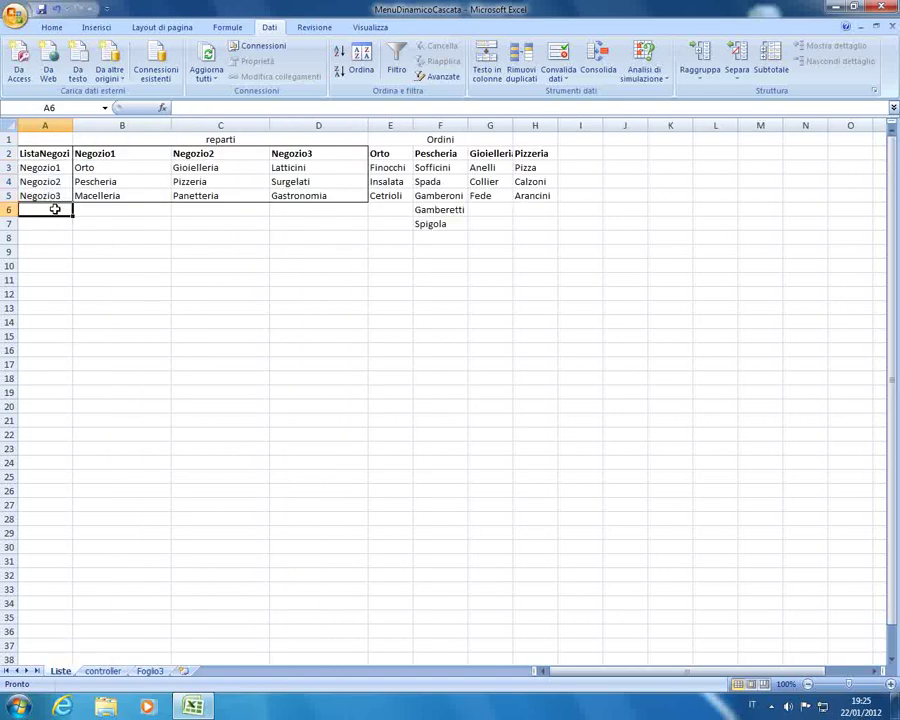
{"action": "type", "text": "Negozi"}
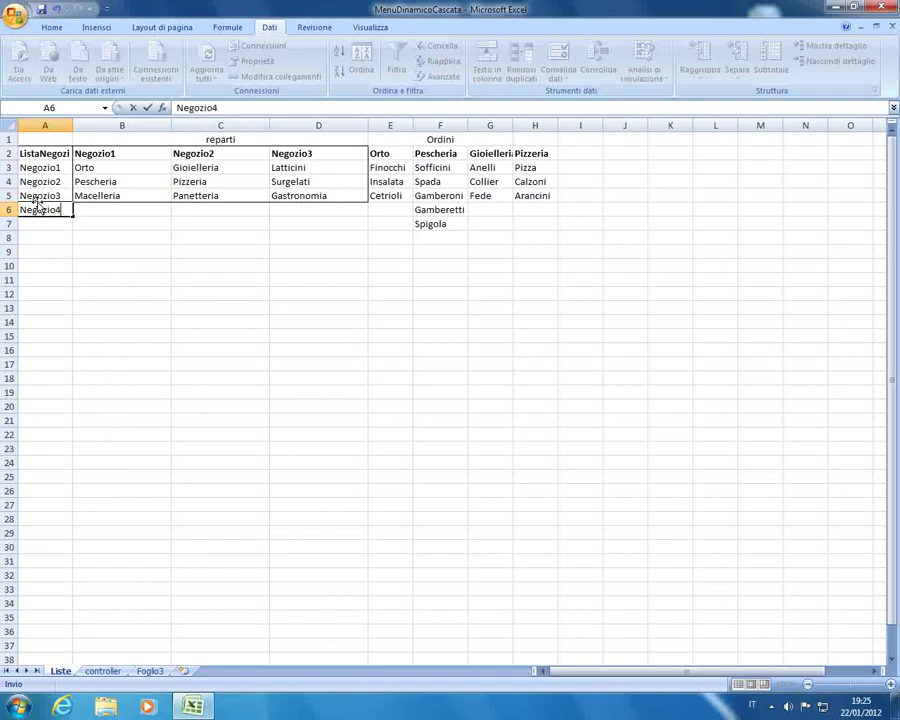
{"action": "type", "text": "o4"}
{"action": "key", "text": "Return"}
{"action": "left_click", "coordinate": [57, 210]}
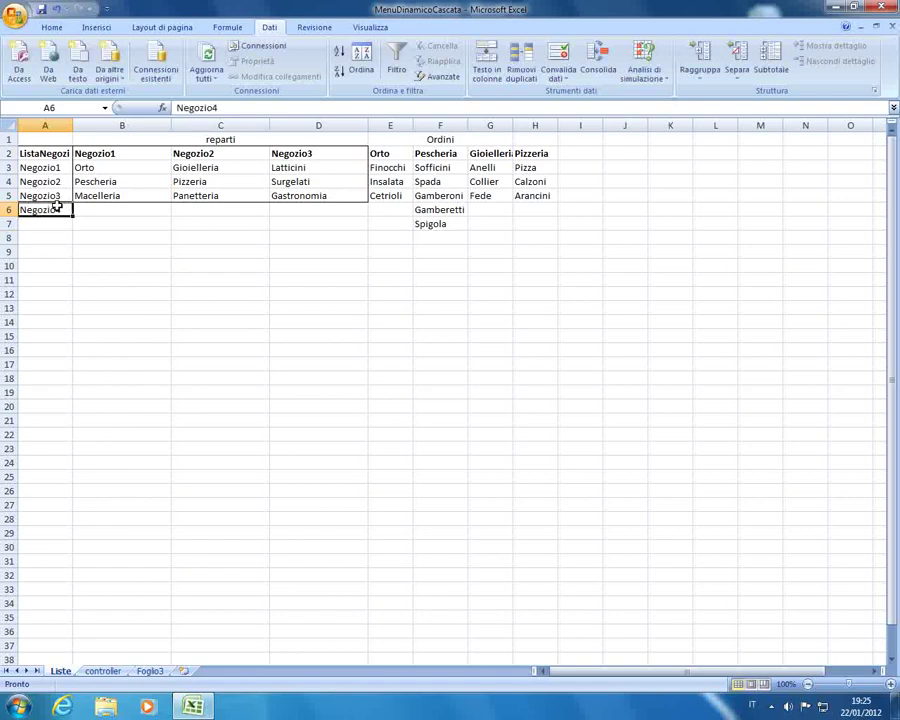
{"action": "left_click_drag", "start_coordinate": [60, 168], "coordinate": [60, 208]}
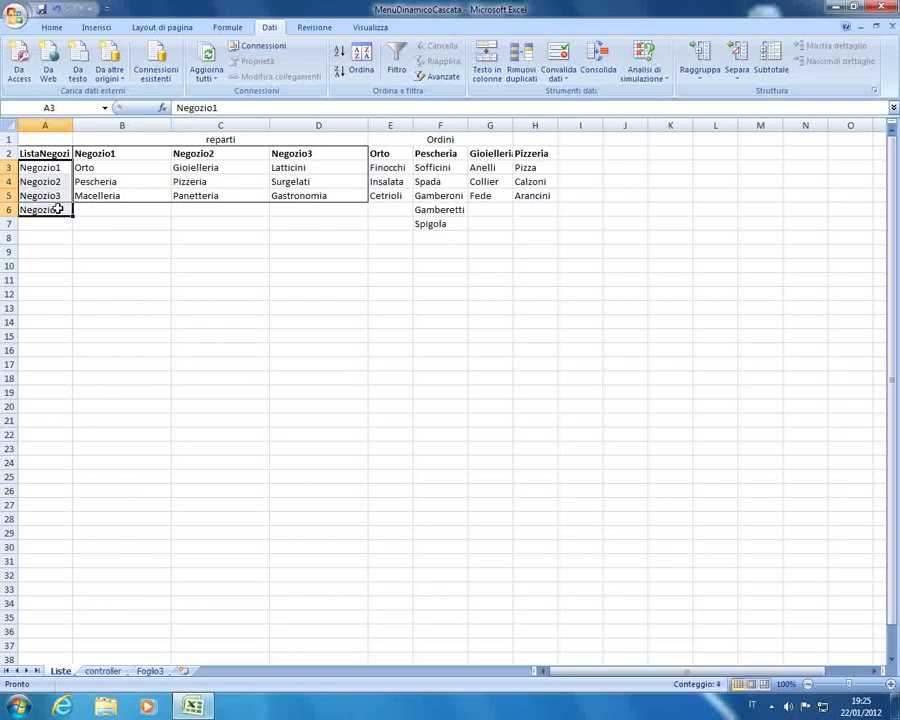
- Extend the ListaNegozi name to =Liste!$A$3:$A$6, then go to Foglio3
{"action": "left_click", "coordinate": [228, 27]}
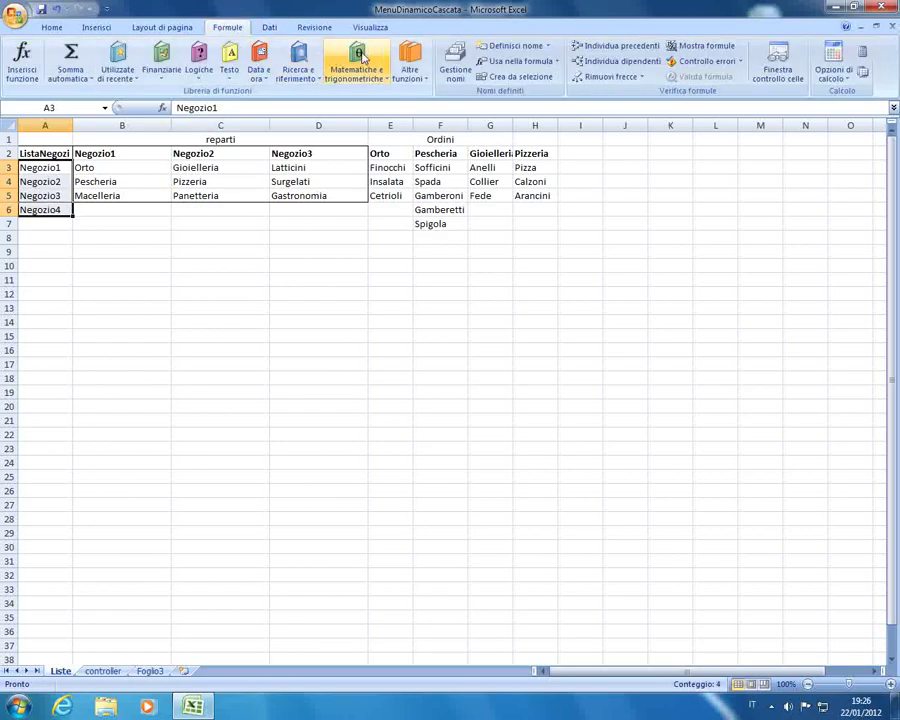
{"action": "left_click", "coordinate": [455, 62]}
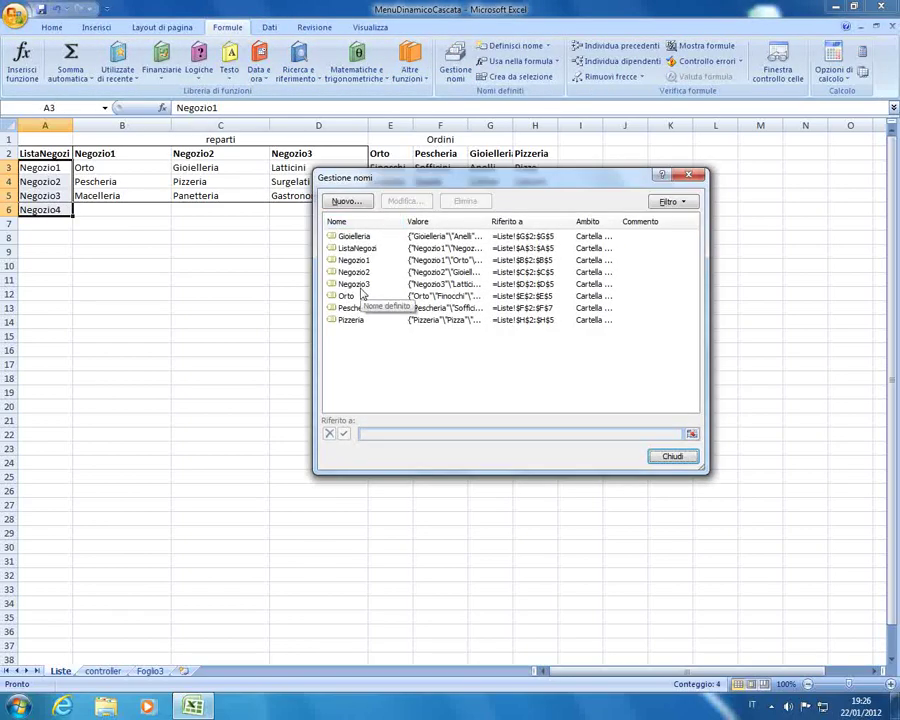
{"action": "left_click", "coordinate": [360, 286]}
{"action": "left_click", "coordinate": [360, 246]}
{"action": "double_click", "coordinate": [362, 250]}
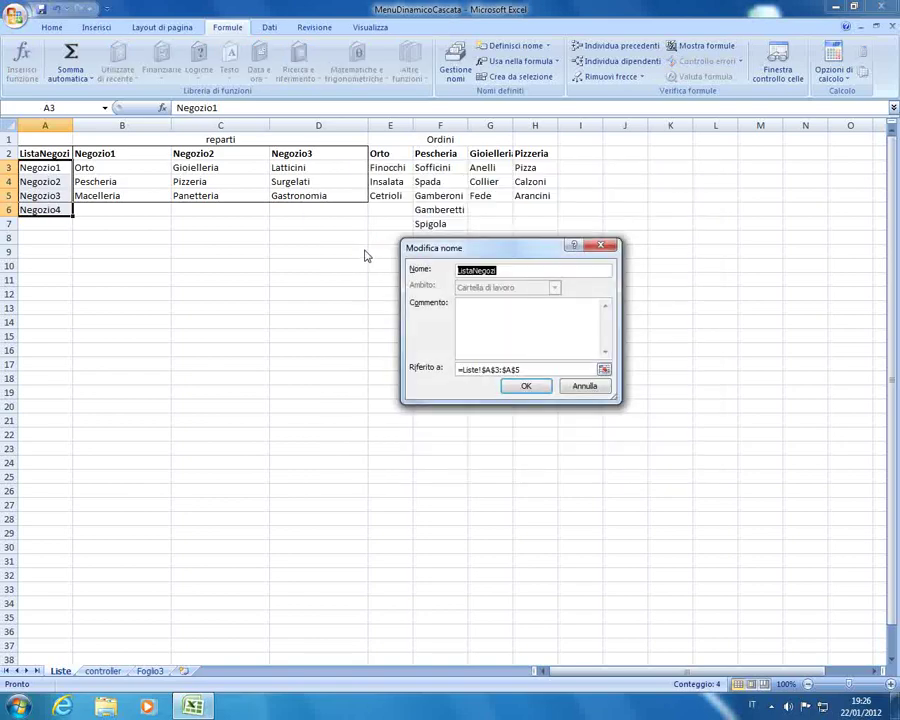
{"action": "left_click", "coordinate": [526, 369]}
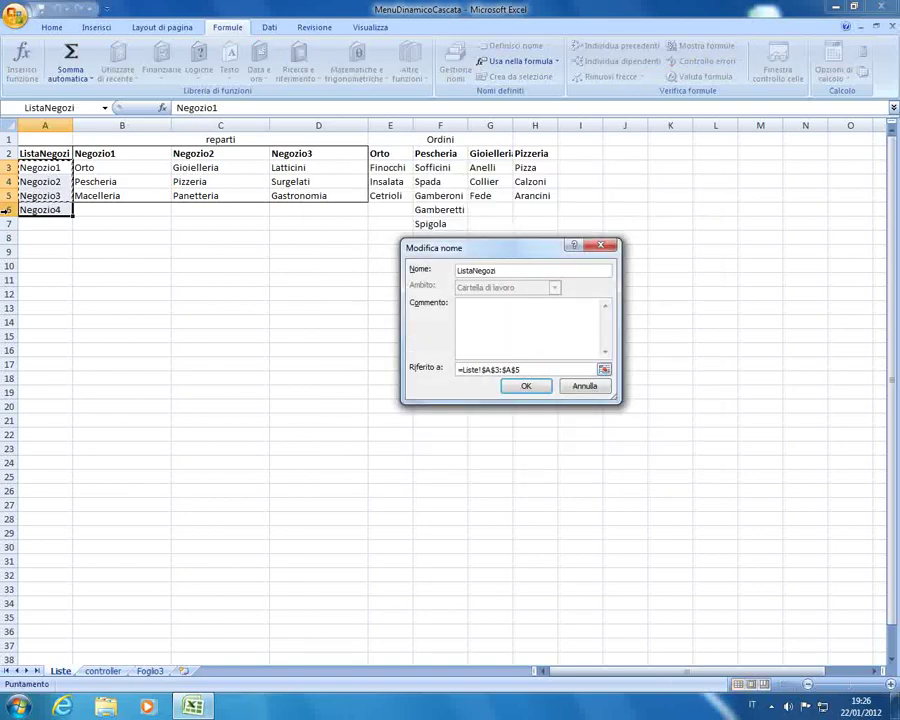
{"action": "key", "text": "F2"}
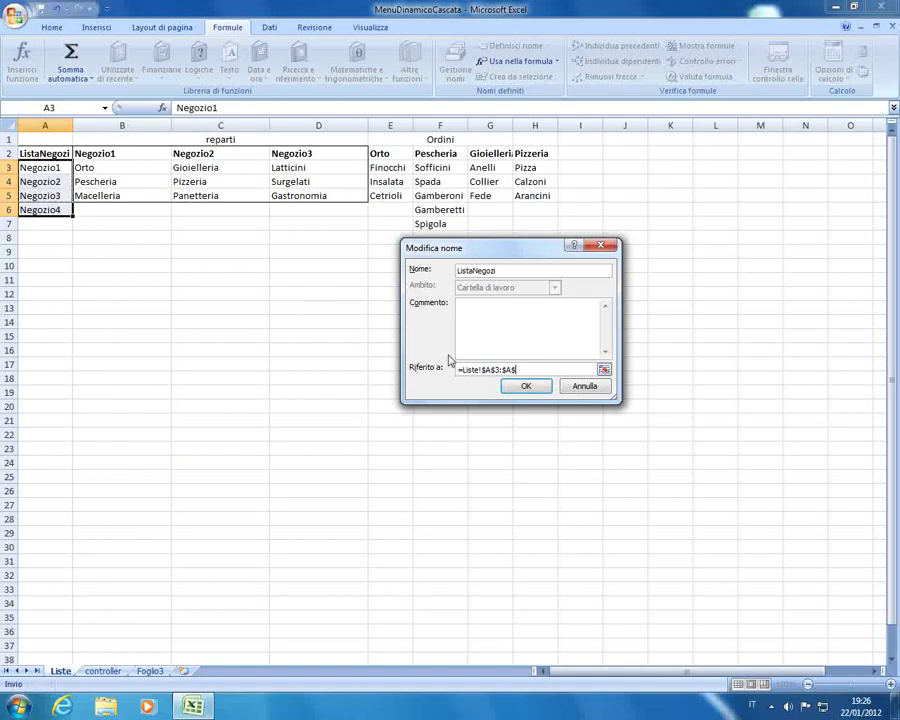
{"action": "left_click", "coordinate": [525, 386]}
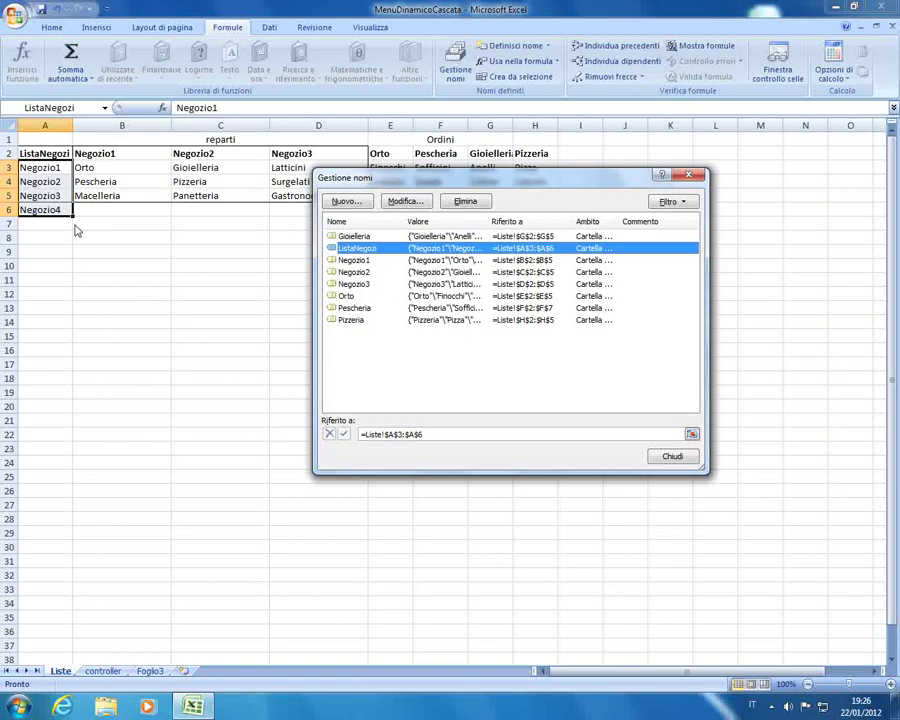
{"action": "left_click", "coordinate": [674, 455]}
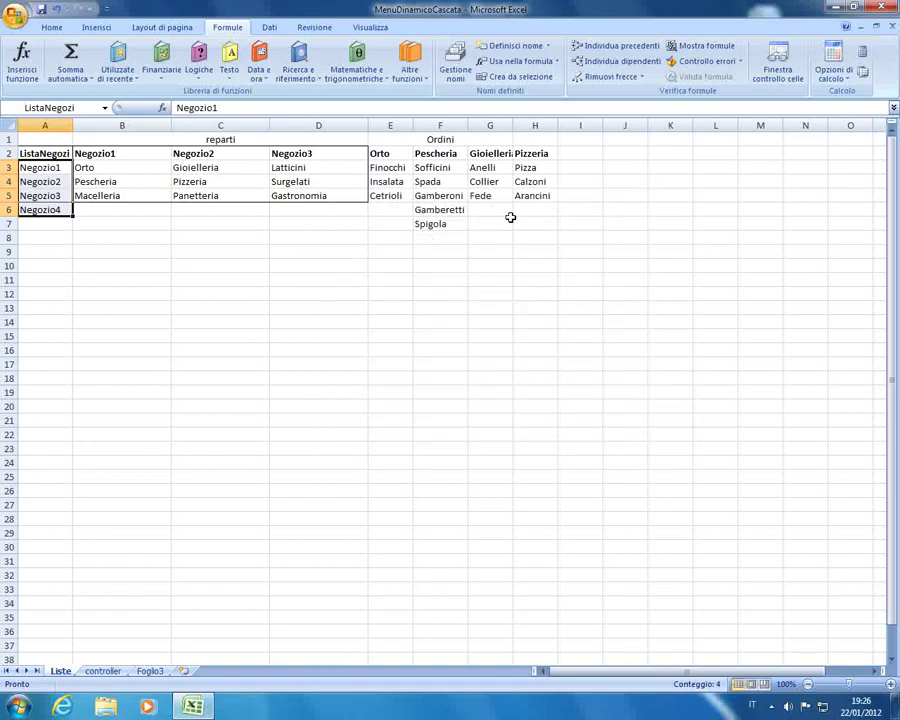
{"action": "left_click", "coordinate": [152, 672]}
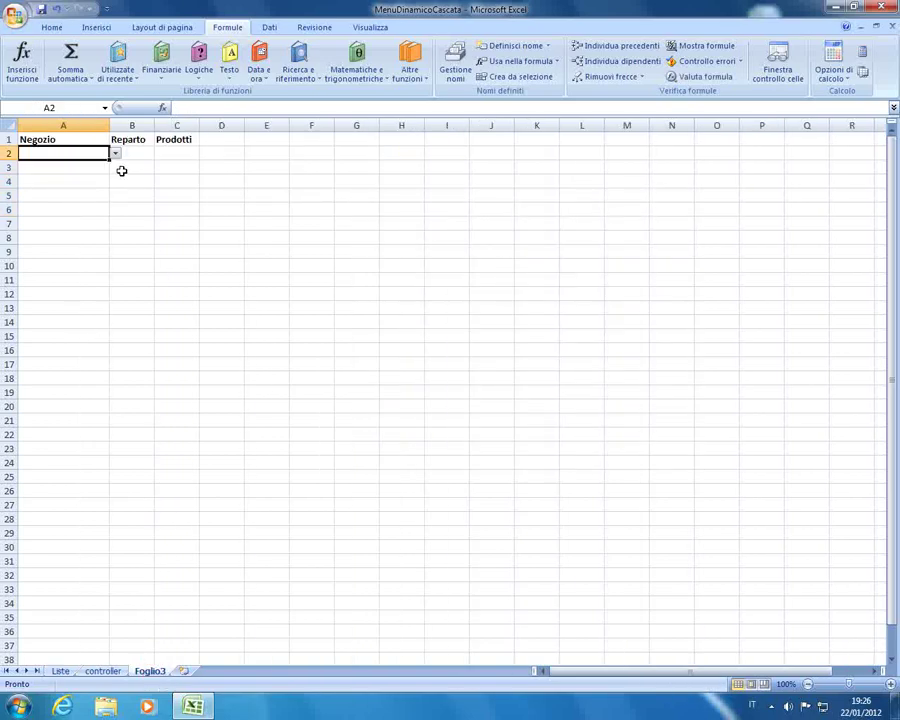
- Pick Negozio1 from A2's store dropdown on Foglio3, then return to the Liste sheet
{"action": "left_click", "coordinate": [116, 154]}
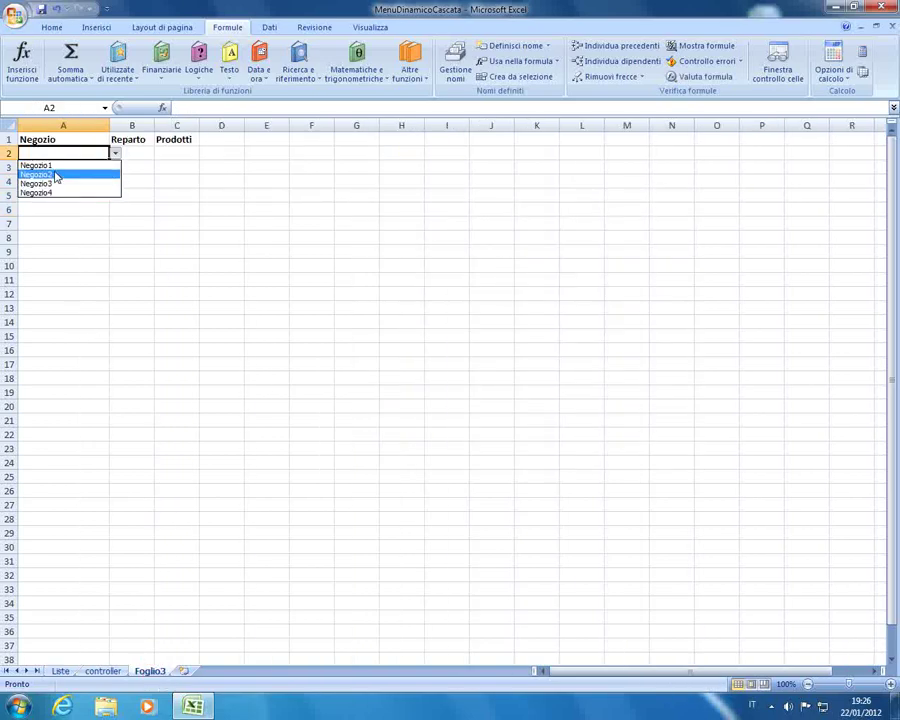
{"action": "left_click", "coordinate": [82, 244]}
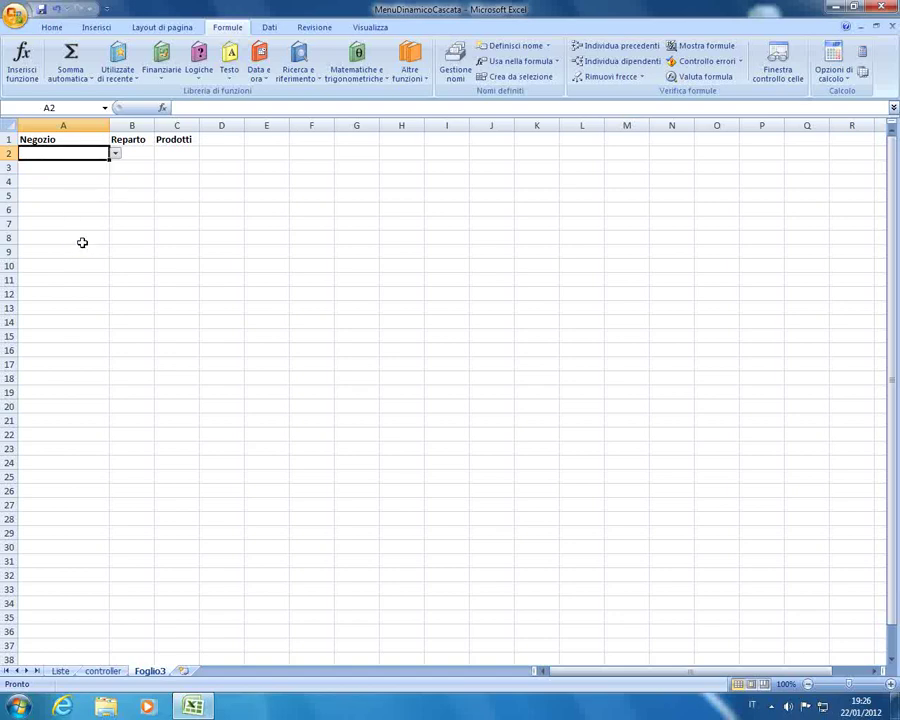
{"action": "left_click", "coordinate": [130, 153]}
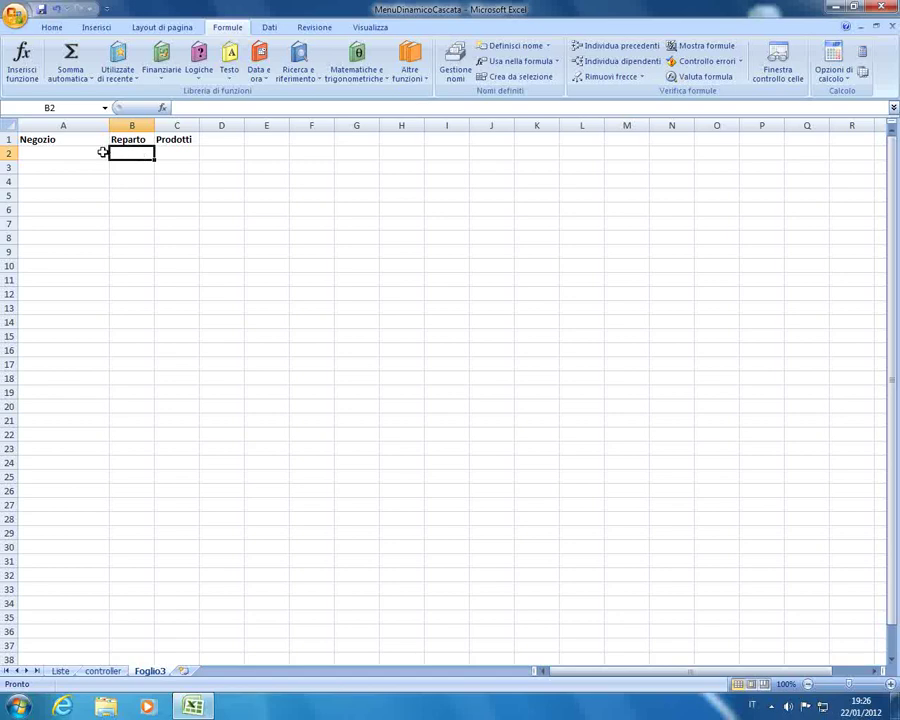
{"action": "left_click", "coordinate": [100, 153]}
{"action": "left_click", "coordinate": [115, 153]}
{"action": "left_click", "coordinate": [60, 165]}
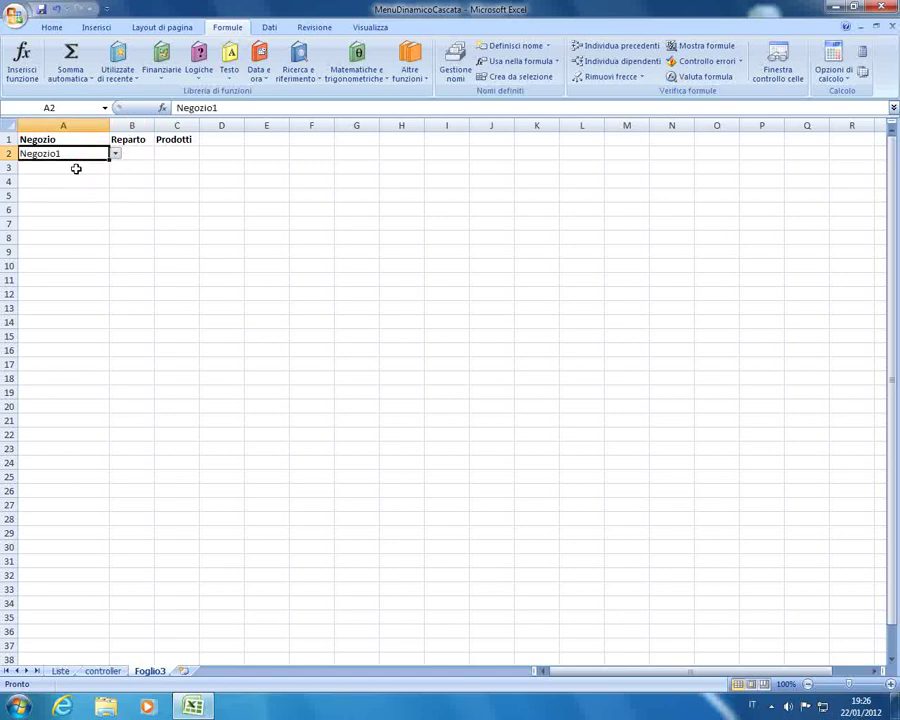
{"action": "left_click", "coordinate": [134, 153]}
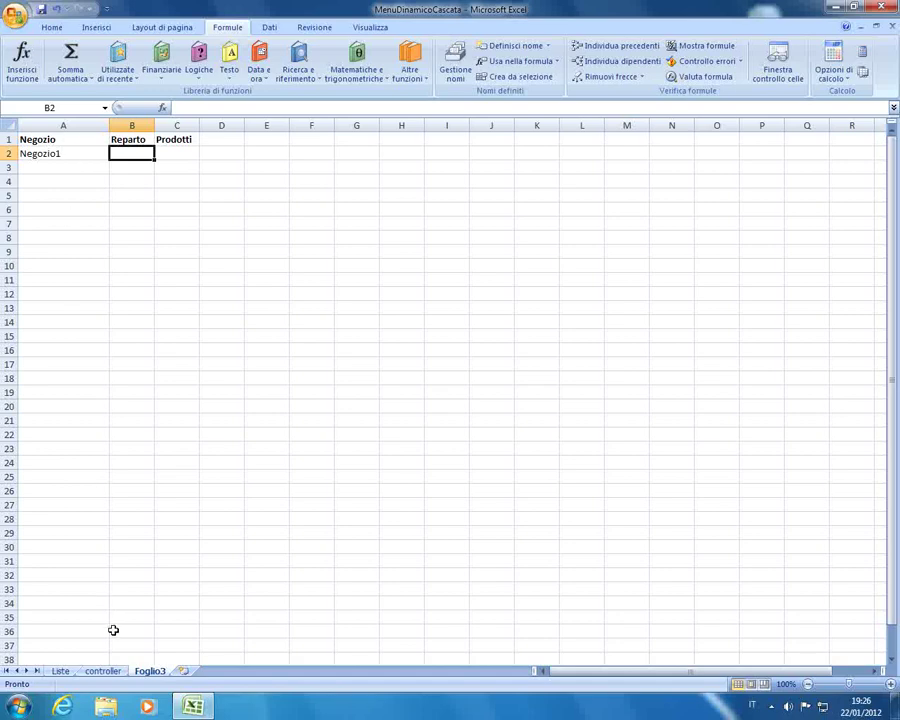
{"action": "left_click", "coordinate": [72, 154]}
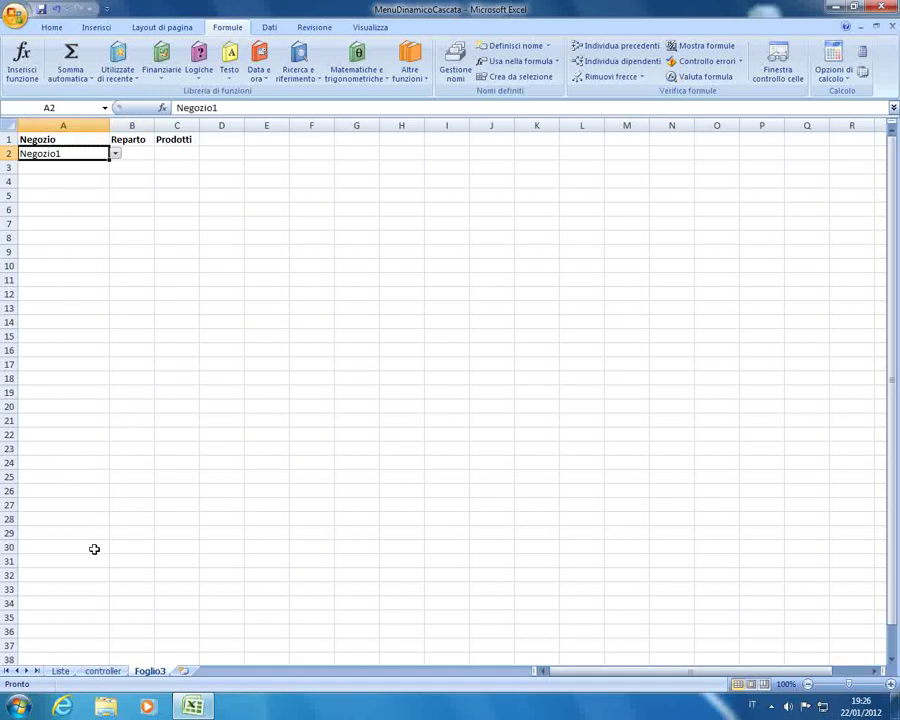
{"action": "left_click", "coordinate": [60, 671]}
{"action": "left_click", "coordinate": [160, 195]}
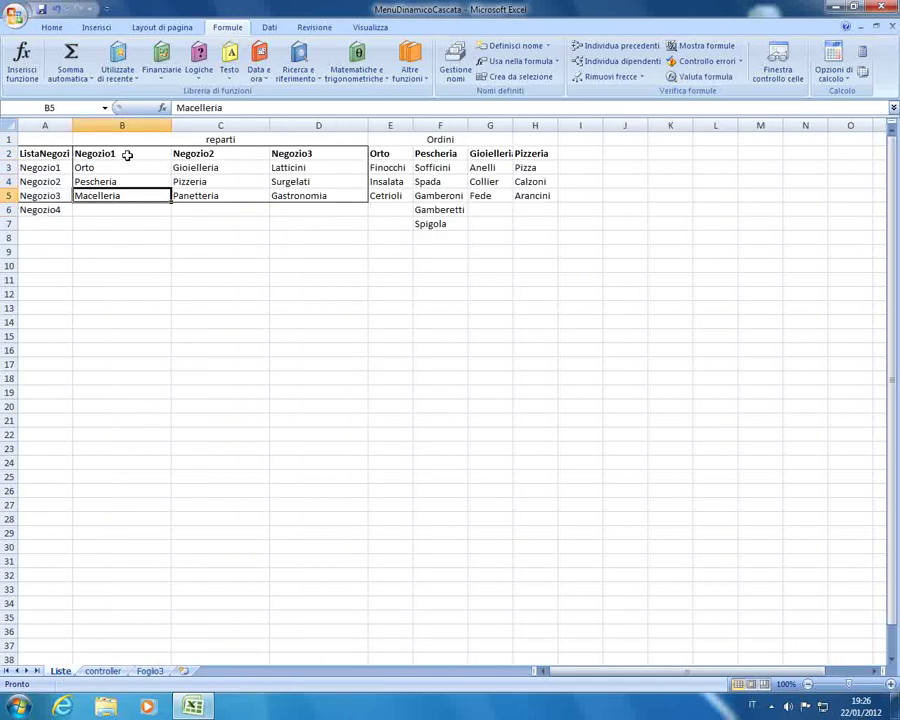
{"action": "left_click", "coordinate": [157, 153]}
{"action": "left_click_drag", "start_coordinate": [157, 153], "coordinate": [327, 147]}
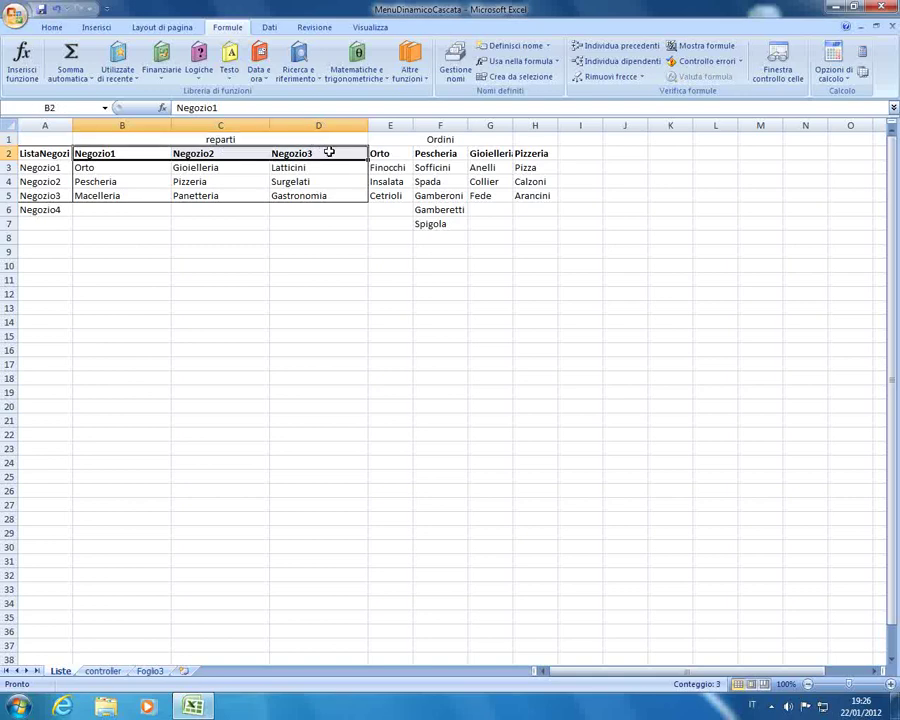
{"action": "left_click", "coordinate": [243, 218]}
{"action": "left_click", "coordinate": [233, 139]}
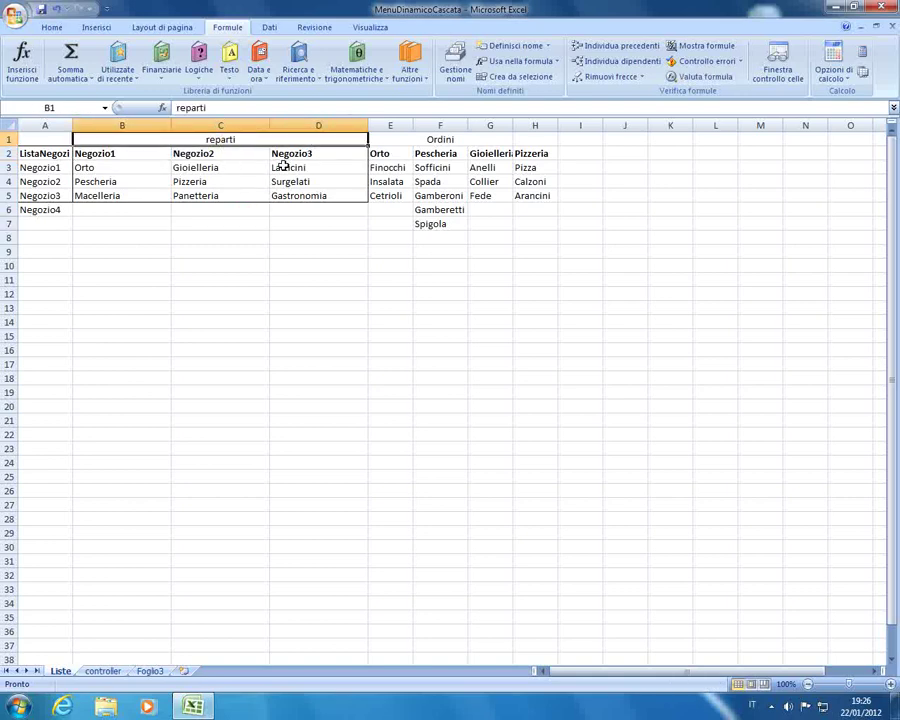
{"action": "left_click", "coordinate": [84, 180]}
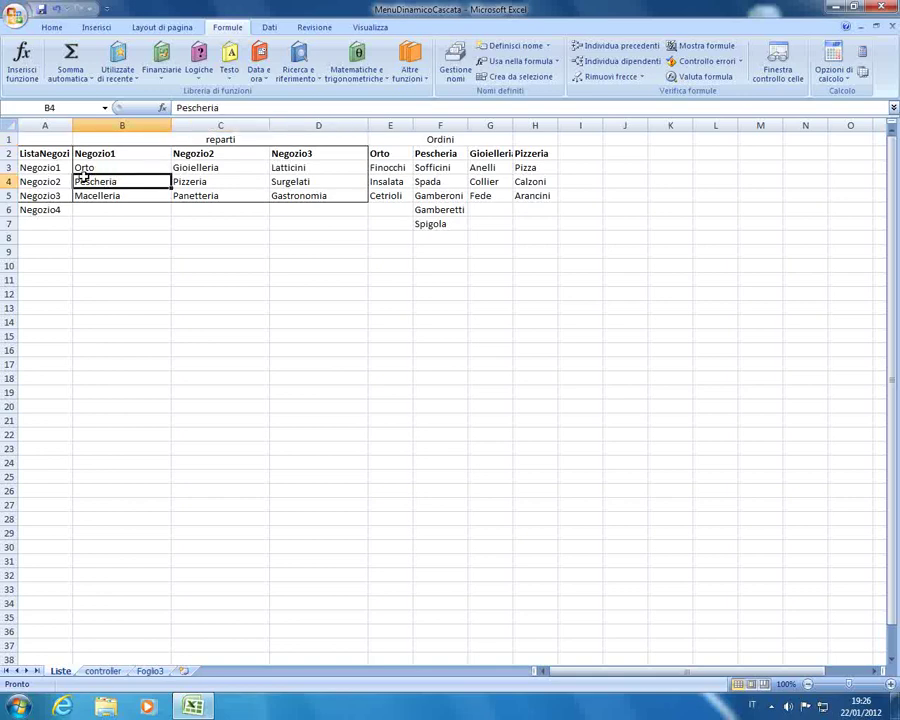
{"action": "left_click", "coordinate": [95, 151]}
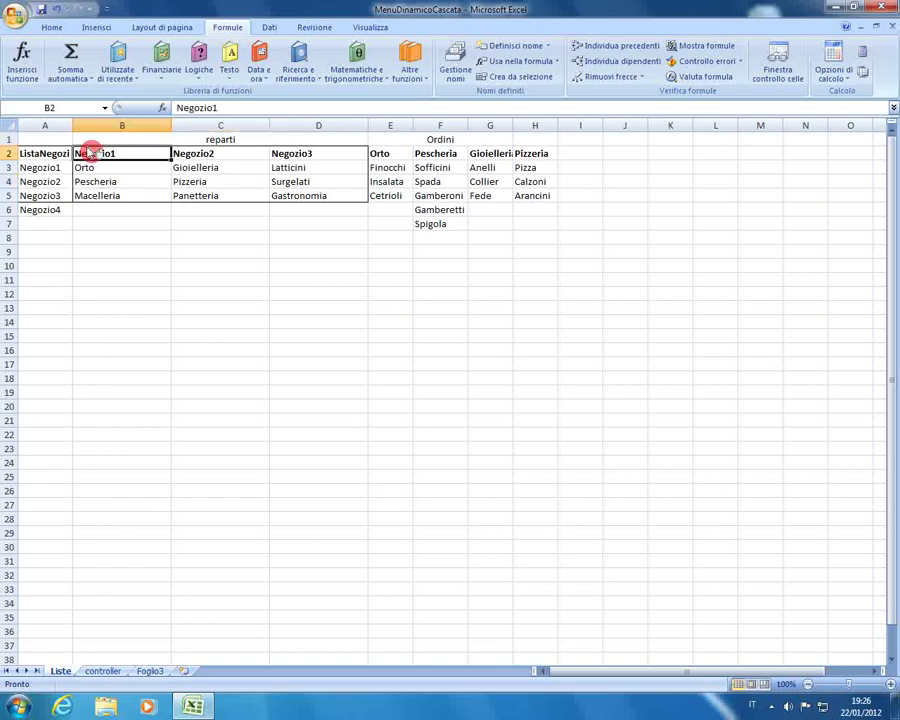
{"action": "left_click", "coordinate": [36, 168]}
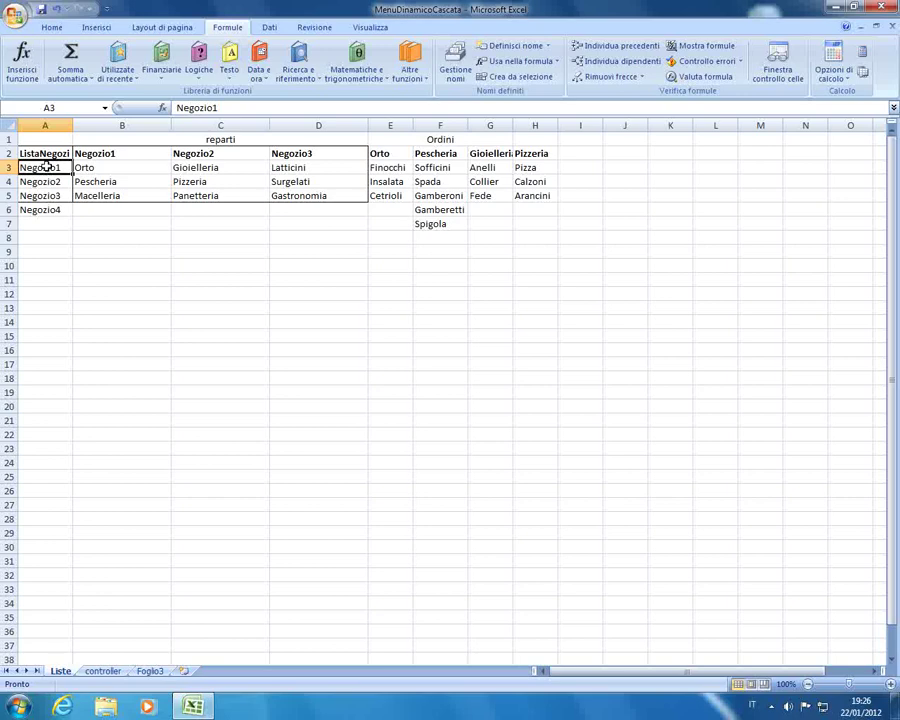
{"action": "left_click", "coordinate": [94, 151]}
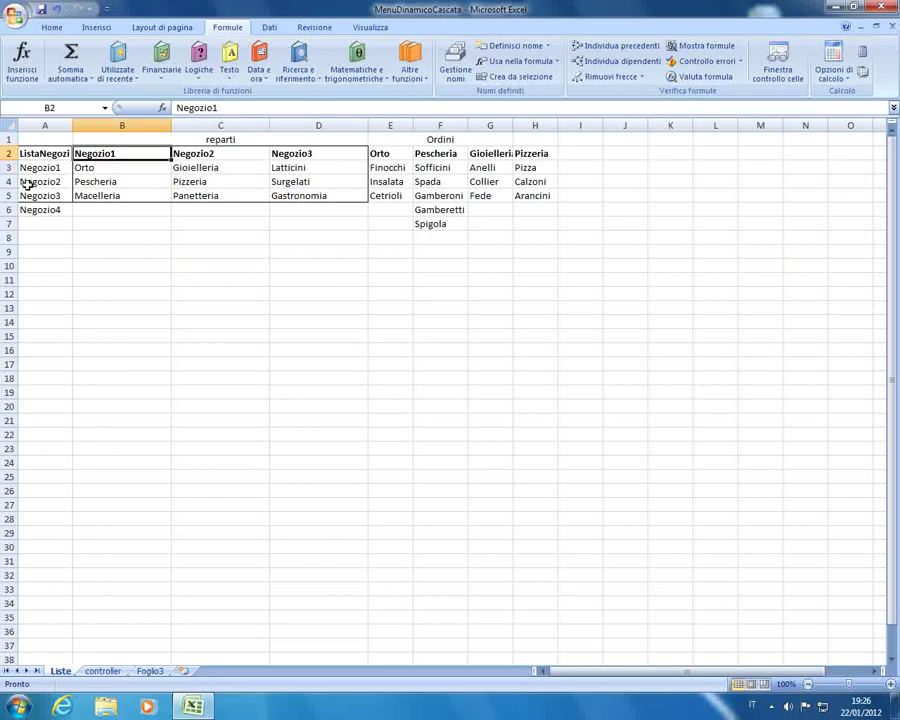
{"action": "left_click_drag", "start_coordinate": [133, 153], "coordinate": [111, 406]}
{"action": "left_click", "coordinate": [131, 154]}
{"action": "left_click", "coordinate": [193, 282]}
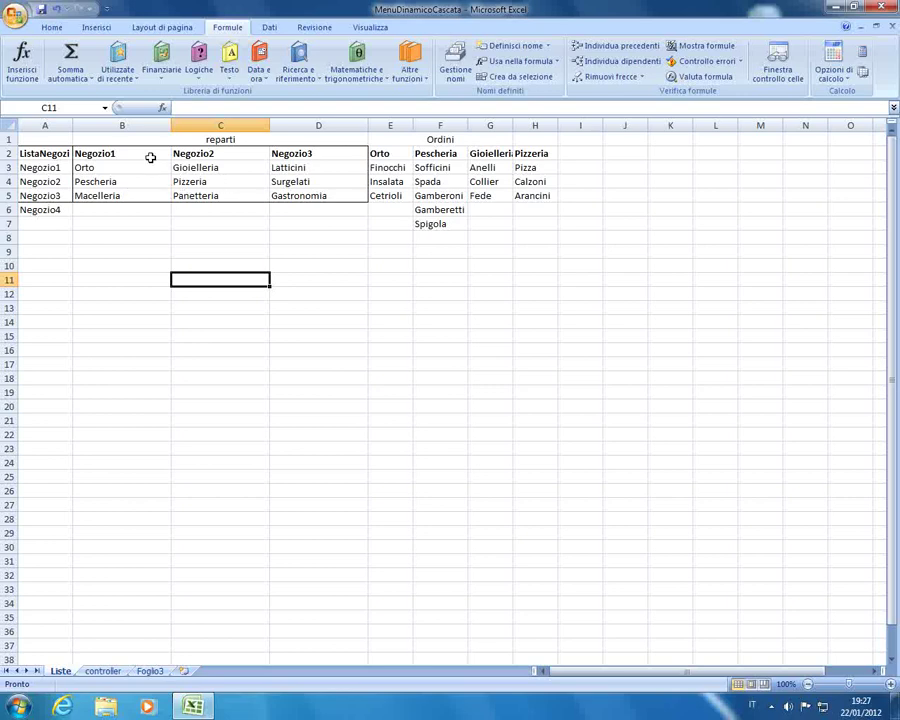
{"action": "left_click_drag", "start_coordinate": [150, 154], "coordinate": [143, 195]}
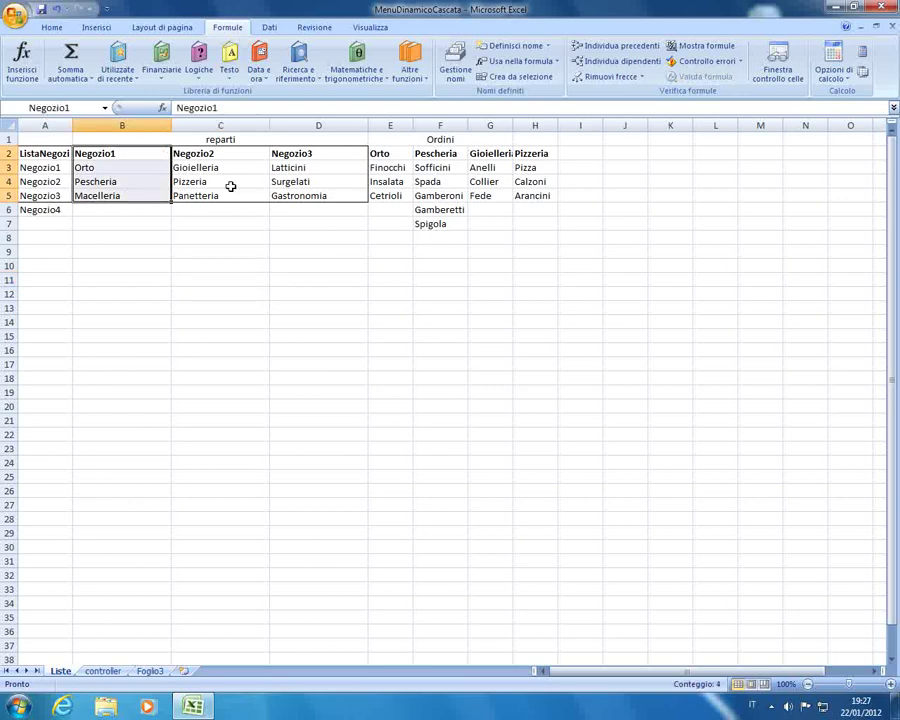
- Confirm in Name Manager that Negozio1 refers to Liste B2:B5, then open the controller sheet
{"action": "left_click", "coordinate": [515, 46]}
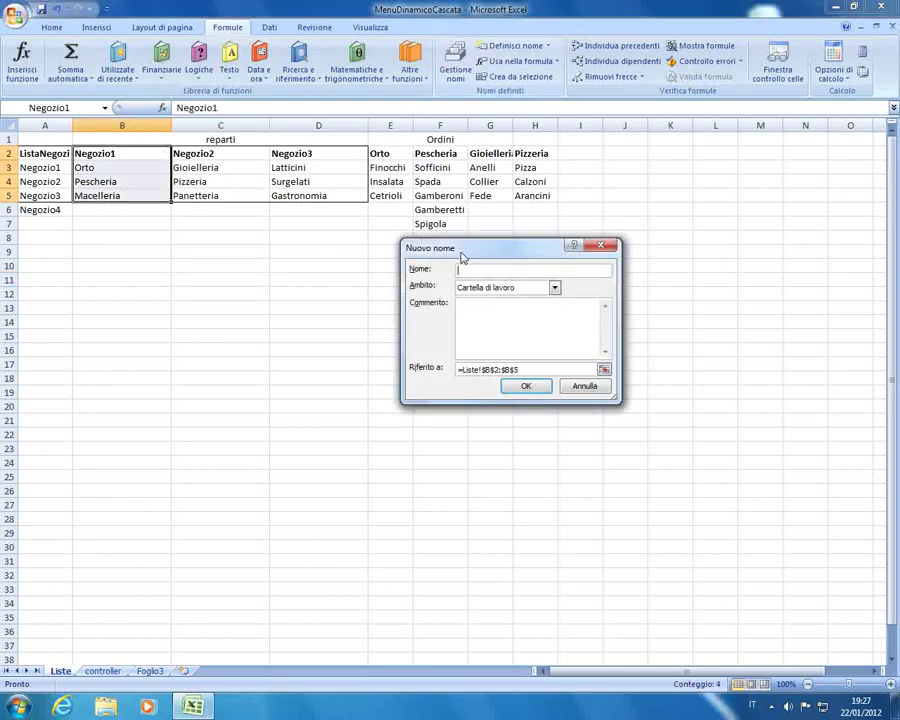
{"action": "left_click", "coordinate": [580, 387]}
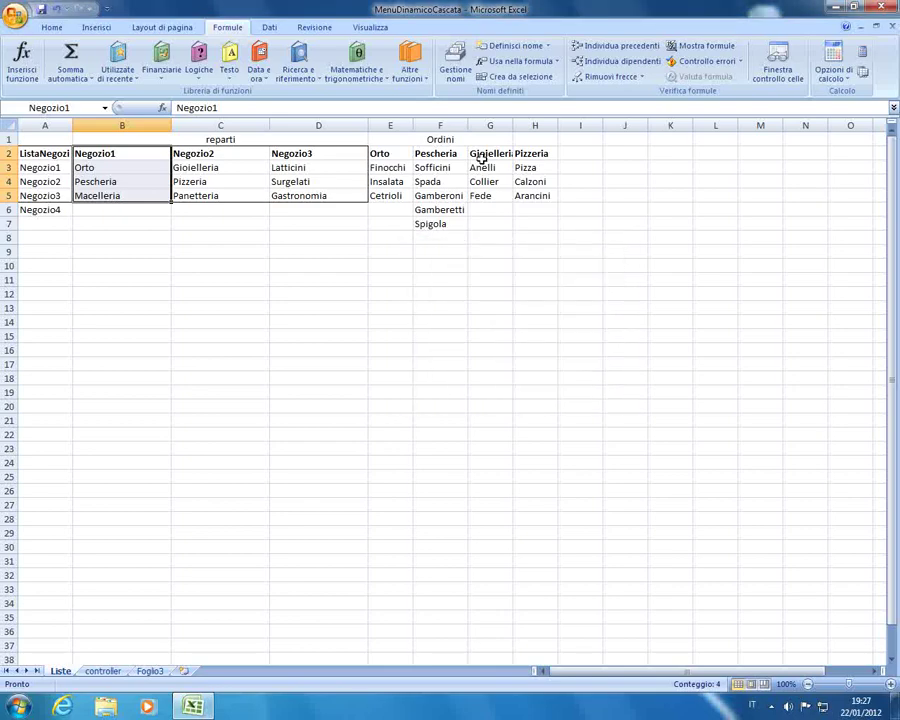
{"action": "left_click", "coordinate": [458, 74]}
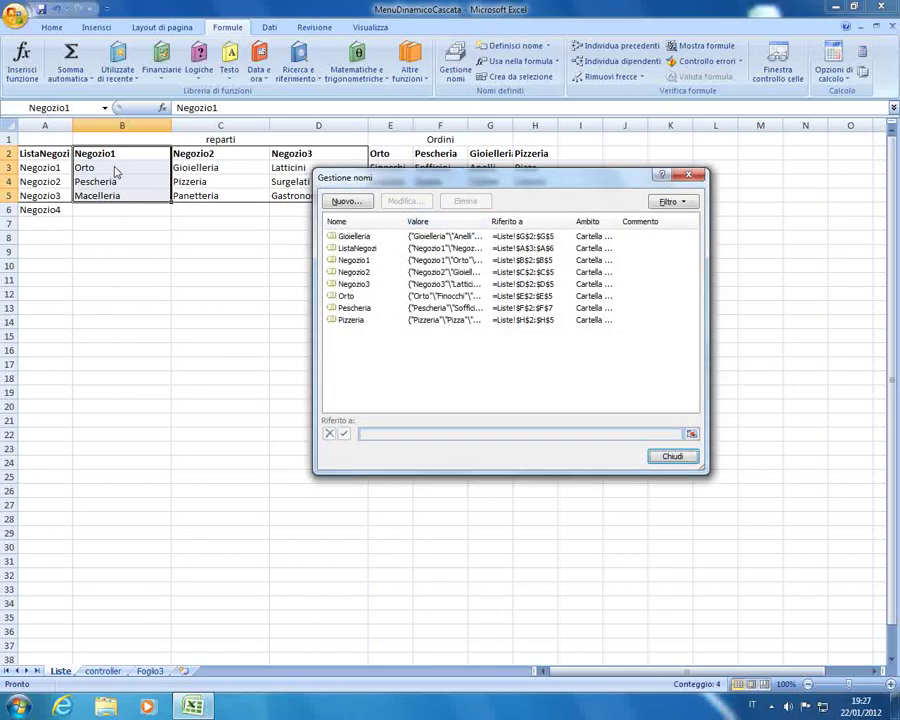
{"action": "left_click", "coordinate": [356, 260]}
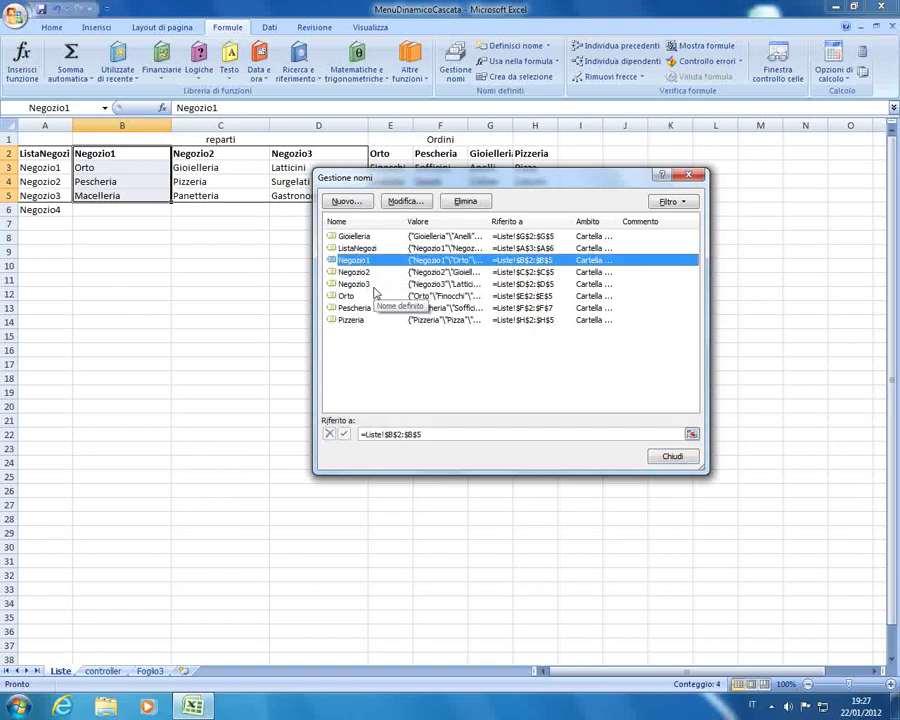
{"action": "left_click_drag", "start_coordinate": [487, 221], "coordinate": [555, 221]}
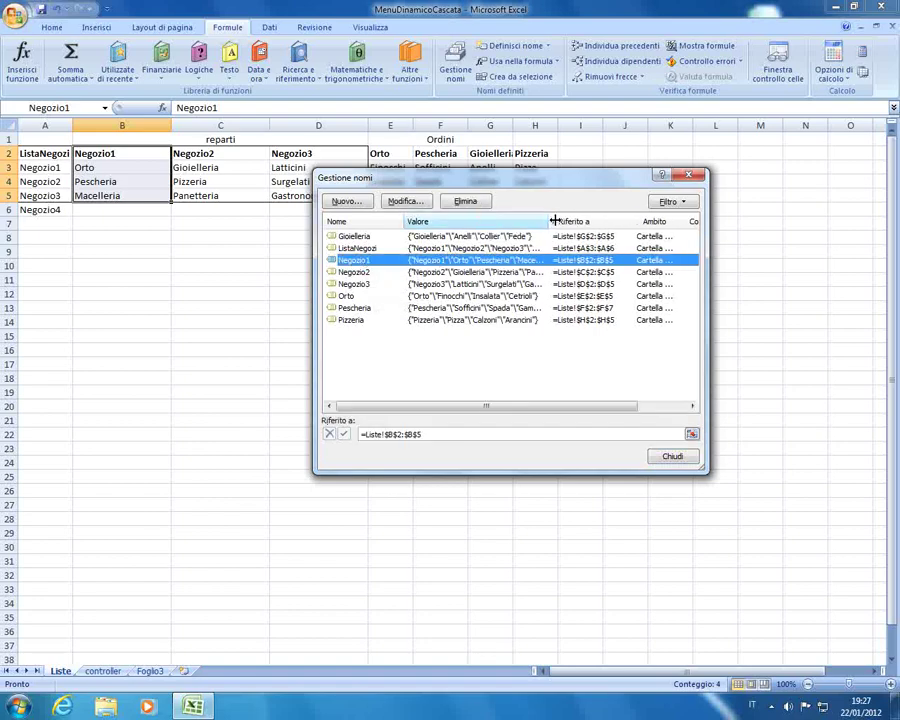
{"action": "left_click", "coordinate": [672, 456]}
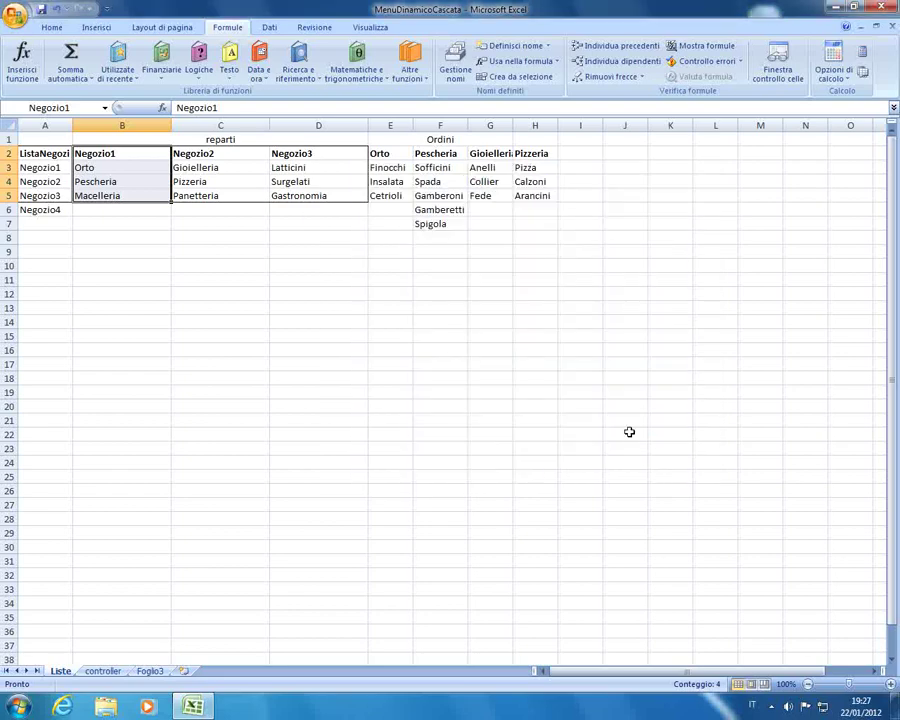
{"action": "left_click", "coordinate": [103, 671]}
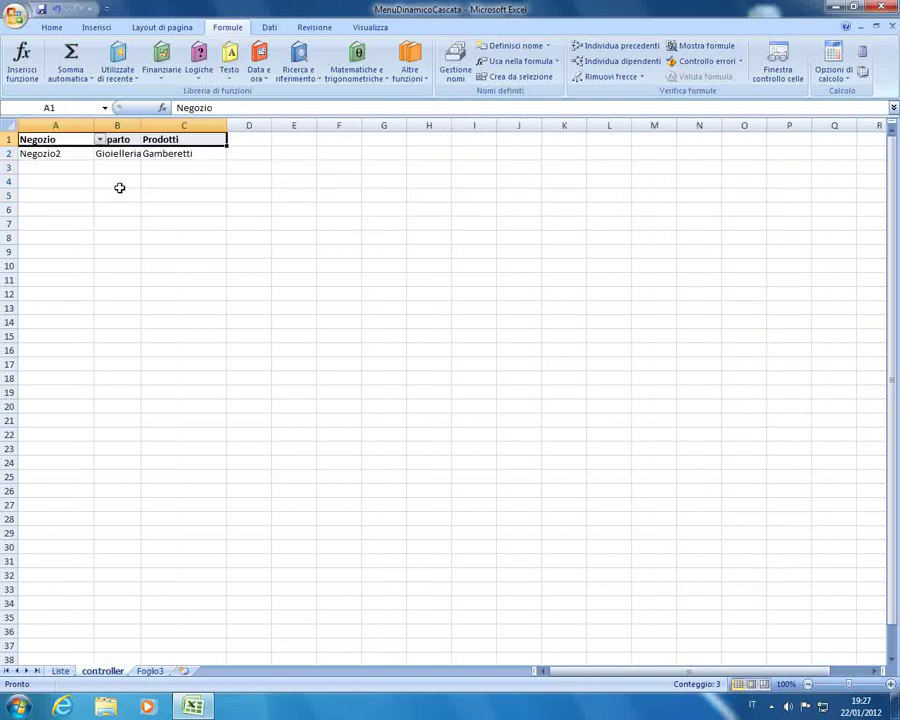
- Give the Reparto cell B2 on Foglio3 a List data validation
{"action": "left_click", "coordinate": [150, 671]}
{"action": "left_click", "coordinate": [135, 155]}
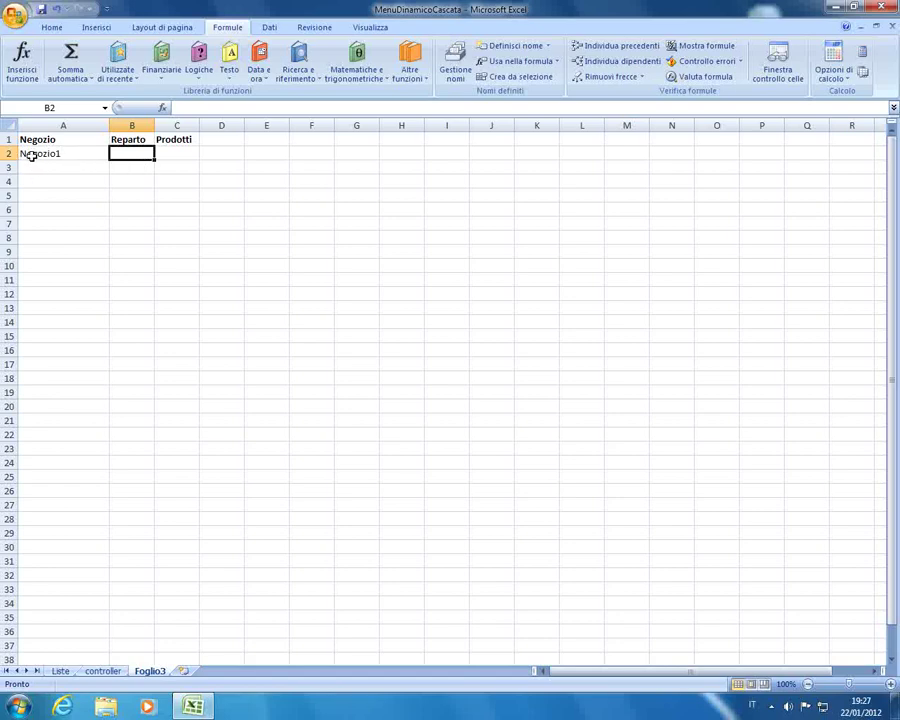
{"action": "left_click", "coordinate": [272, 27]}
{"action": "left_click", "coordinate": [548, 57]}
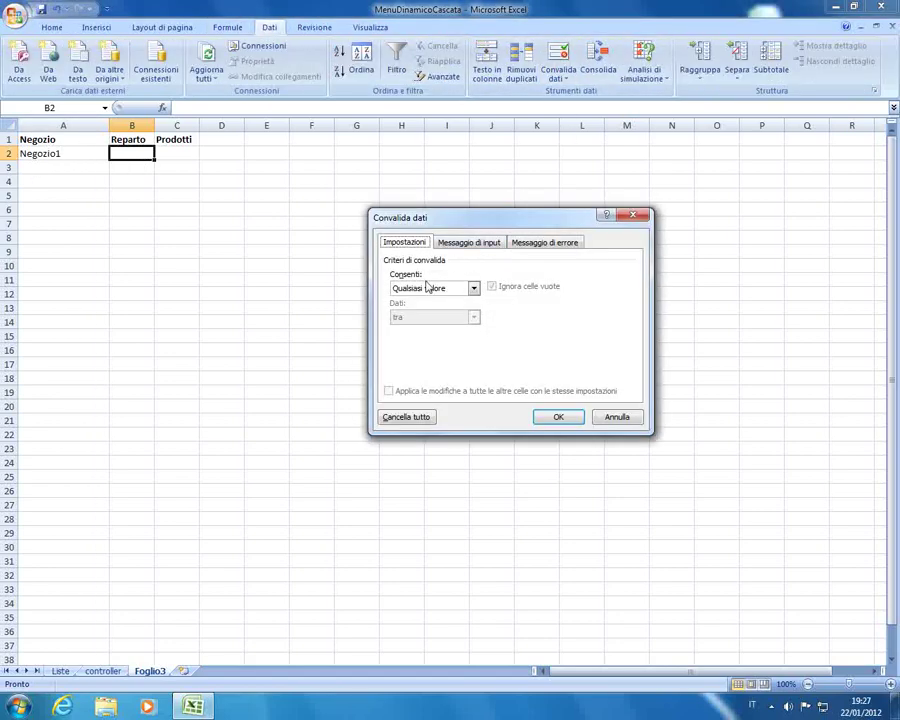
{"action": "left_click", "coordinate": [429, 290]}
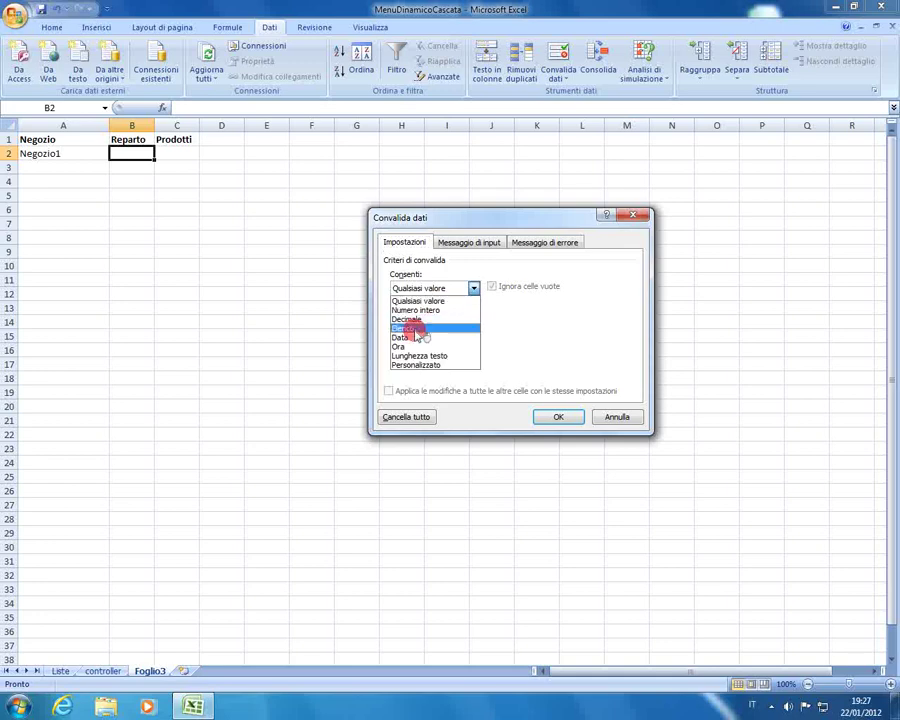
{"action": "left_click", "coordinate": [410, 323]}
- Set the list source to =INDIRETTO($B$2) and accept the source-error warning
{"action": "left_click", "coordinate": [559, 345]}
{"action": "left_click", "coordinate": [38, 153]}
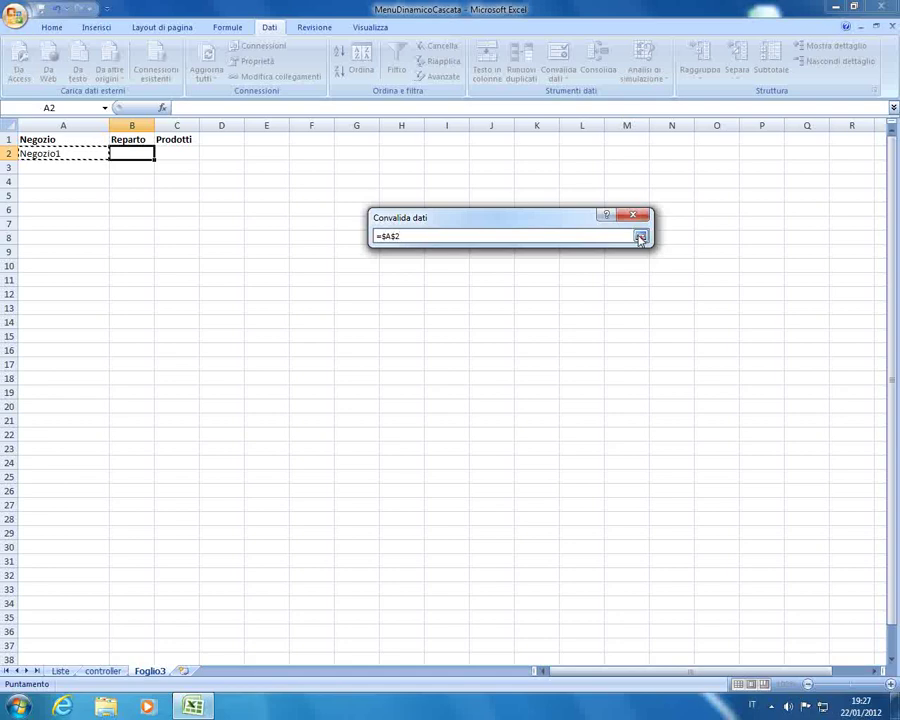
{"action": "left_click", "coordinate": [640, 237]}
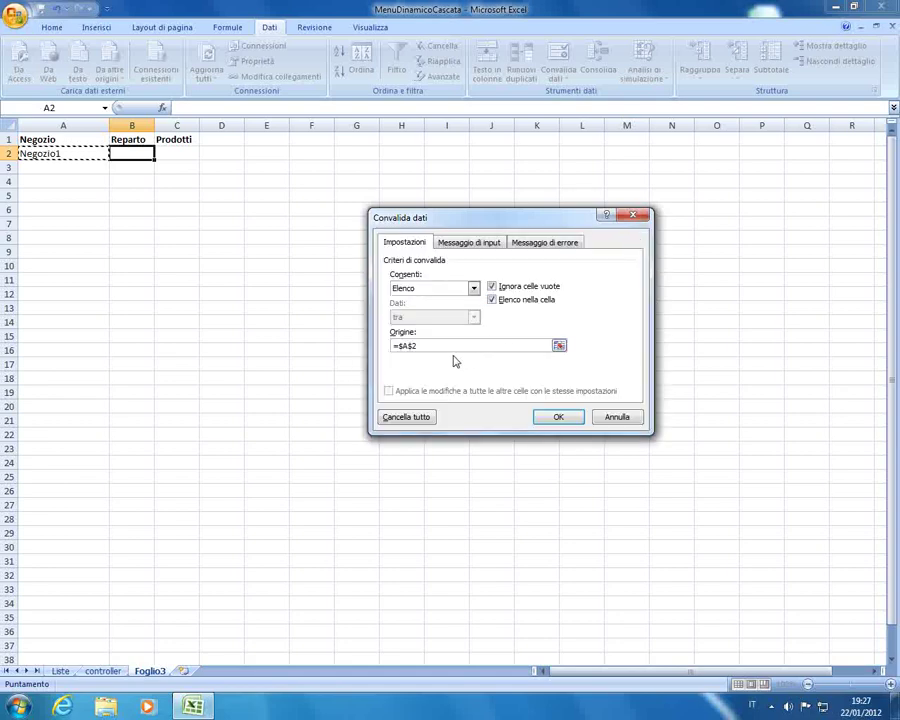
{"action": "key", "text": "BackSpace"}
{"action": "key", "text": "BackSpace"}
{"action": "key", "text": "BackSpace"}
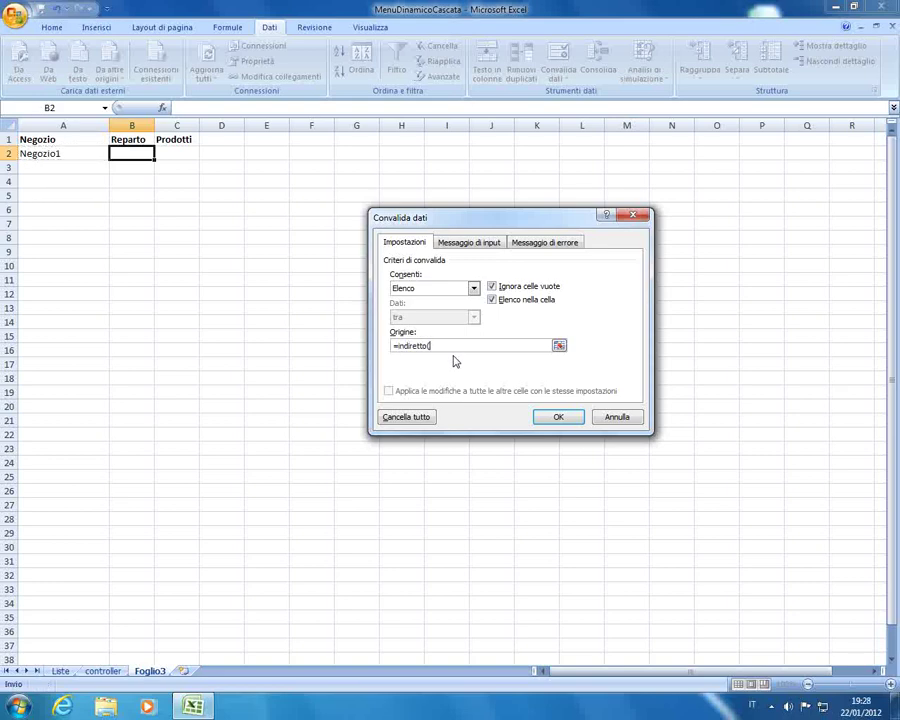
{"action": "type", "text": "$B$2"}
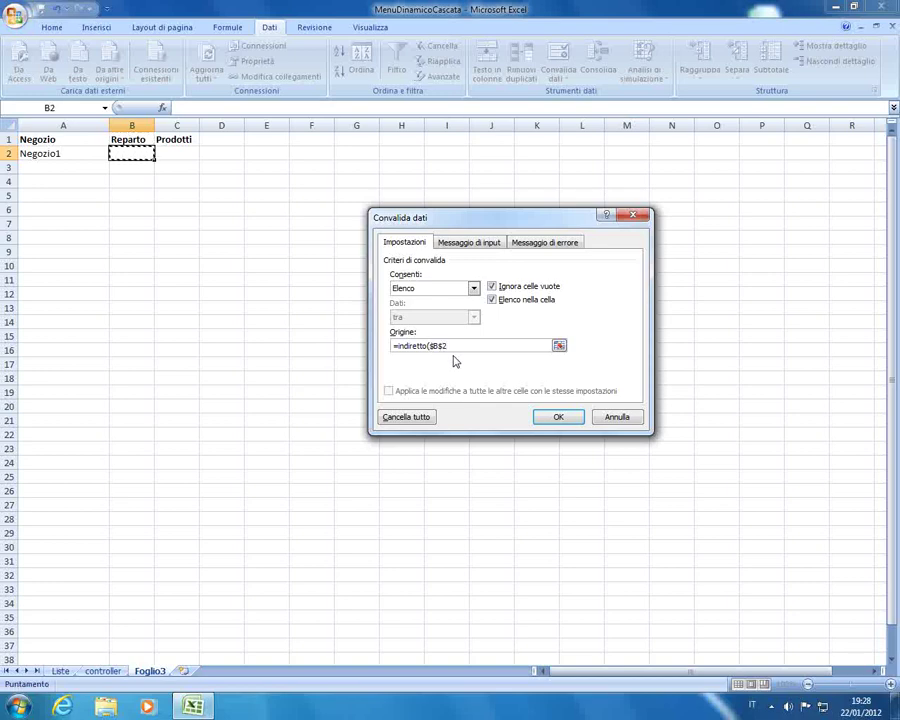
{"action": "type", "text": ")"}
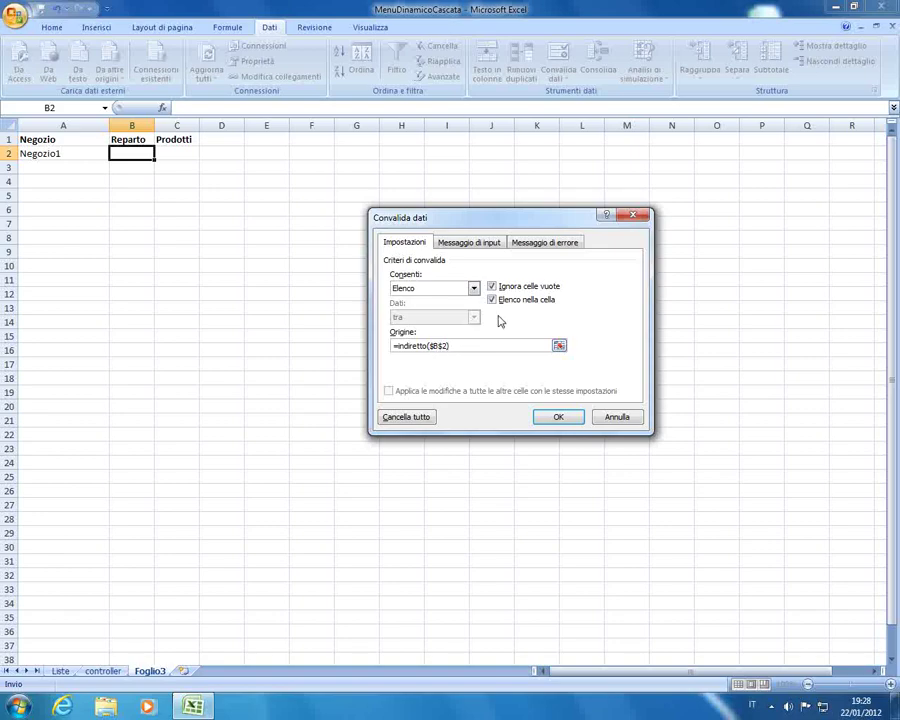
{"action": "left_click", "coordinate": [552, 416]}
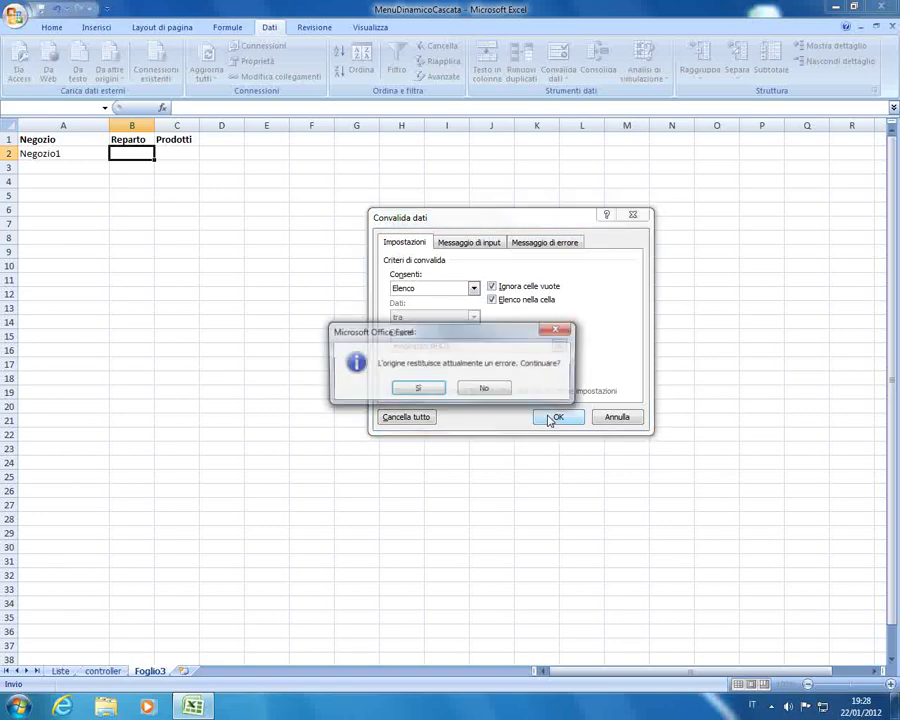
{"action": "left_click", "coordinate": [434, 392]}
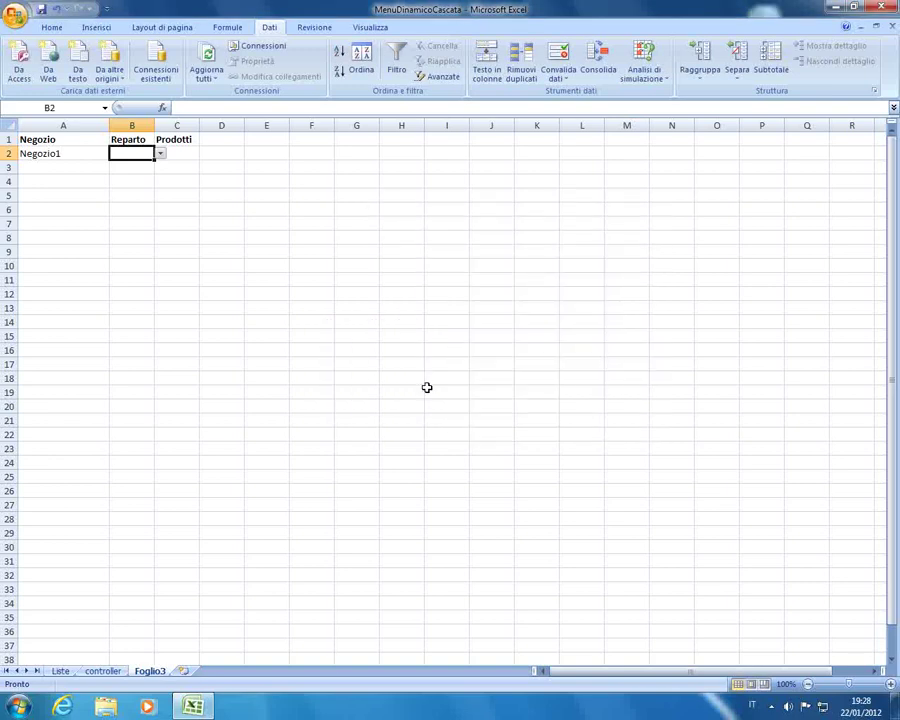
{"action": "left_click", "coordinate": [160, 153]}
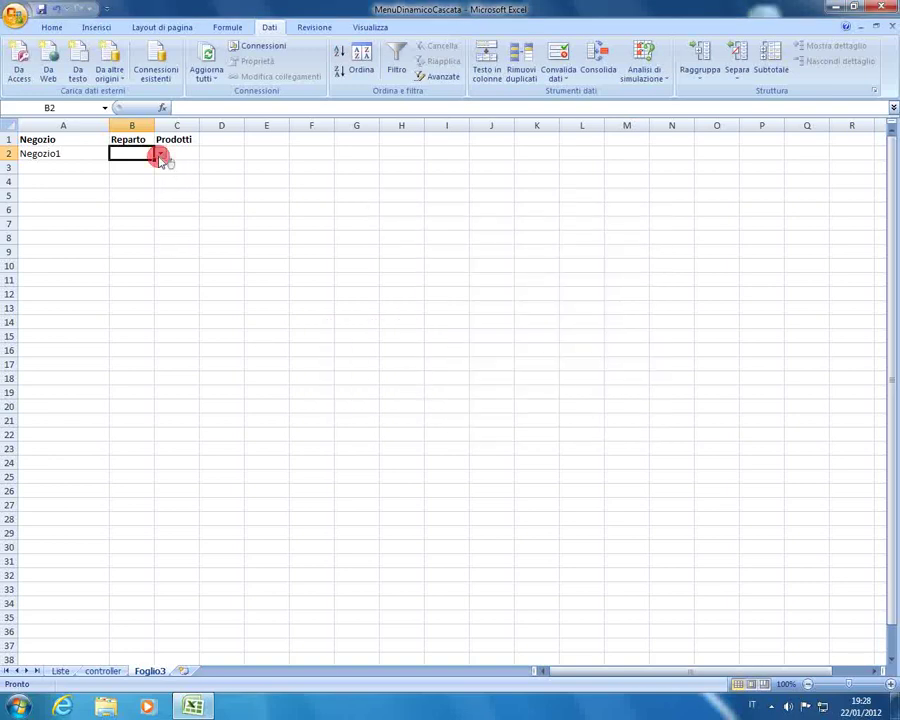
{"action": "left_click", "coordinate": [123, 171]}
{"action": "left_click", "coordinate": [132, 153]}
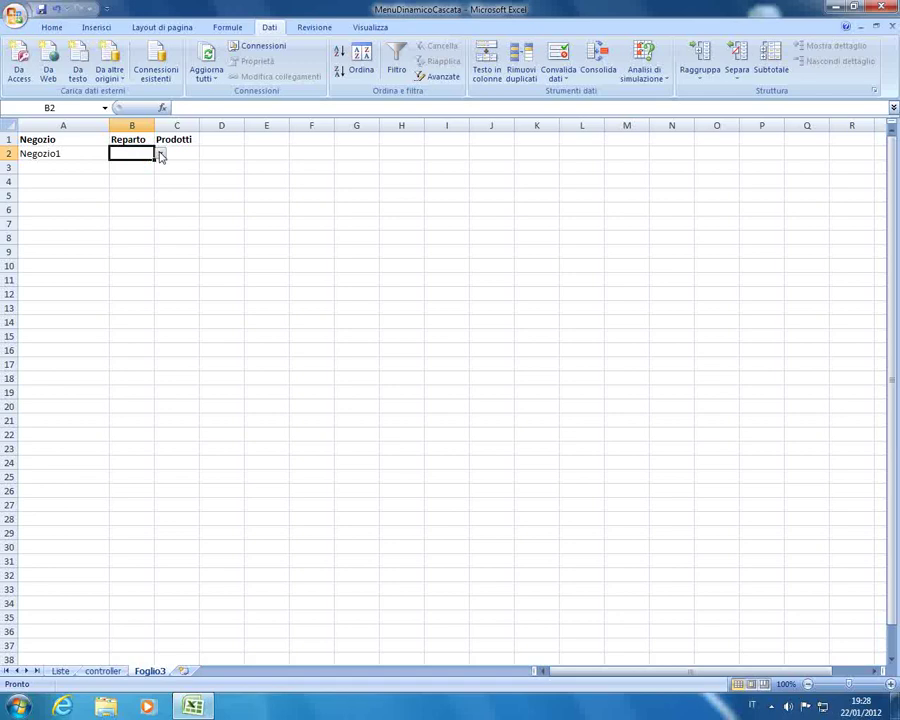
{"action": "left_click", "coordinate": [124, 154]}
{"action": "left_click", "coordinate": [66, 154]}
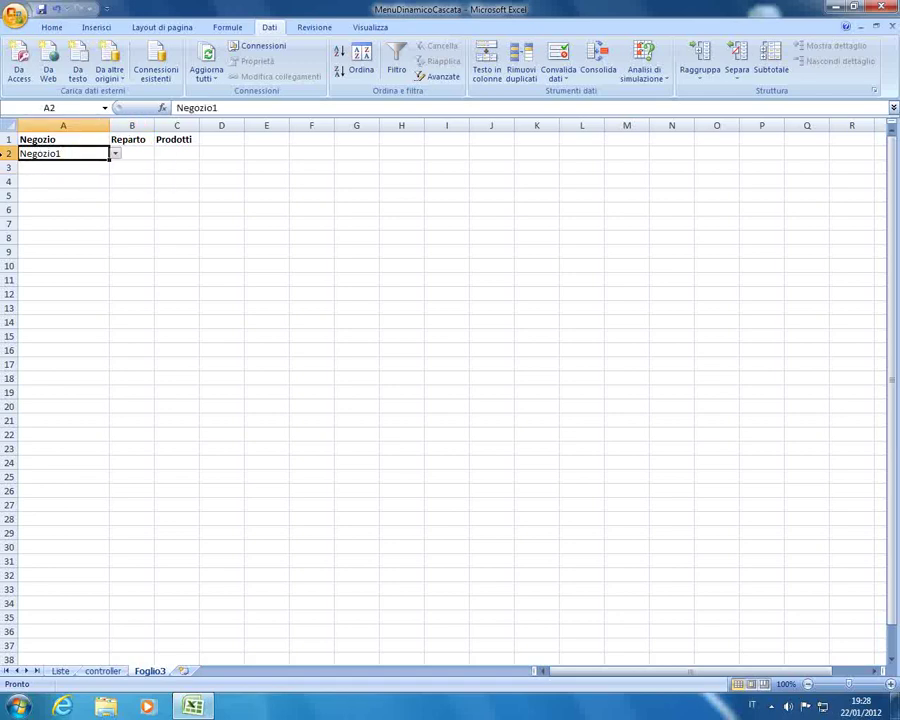
{"action": "left_click", "coordinate": [141, 154]}
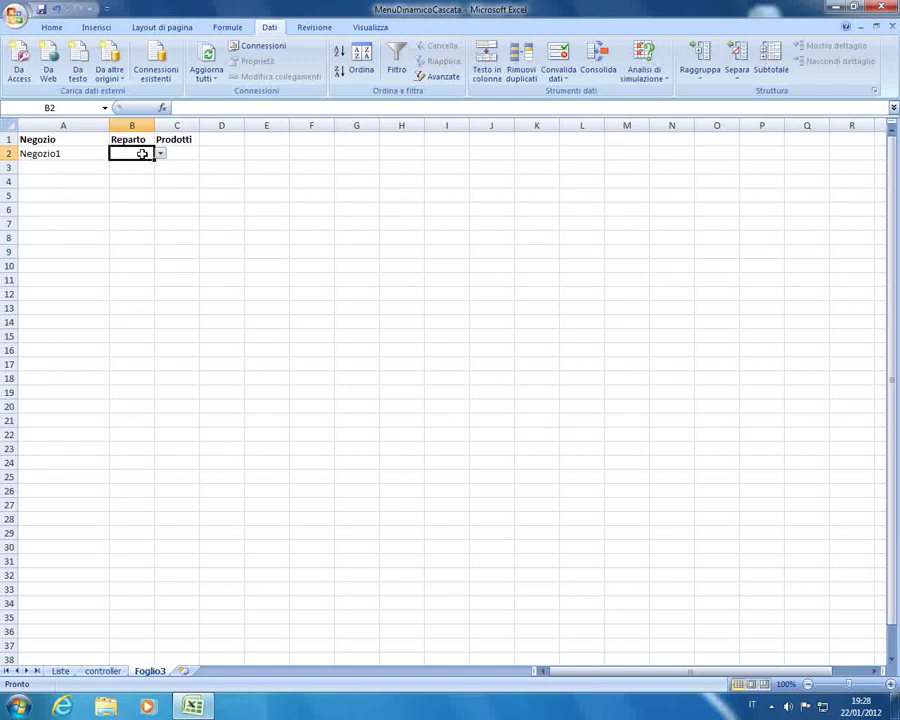
{"action": "left_click", "coordinate": [97, 672]}
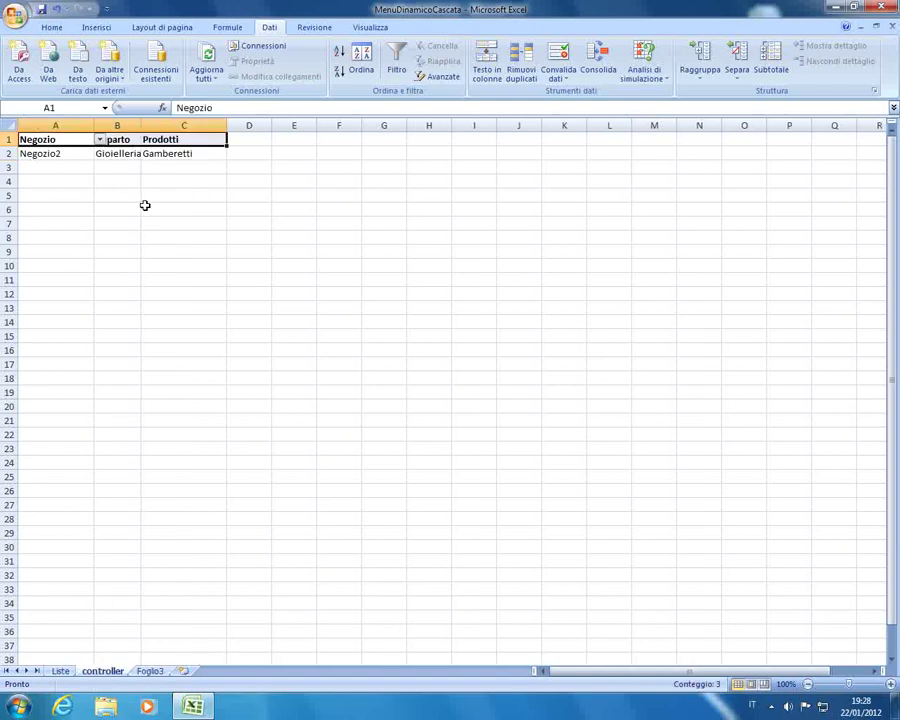
{"action": "left_click", "coordinate": [129, 154]}
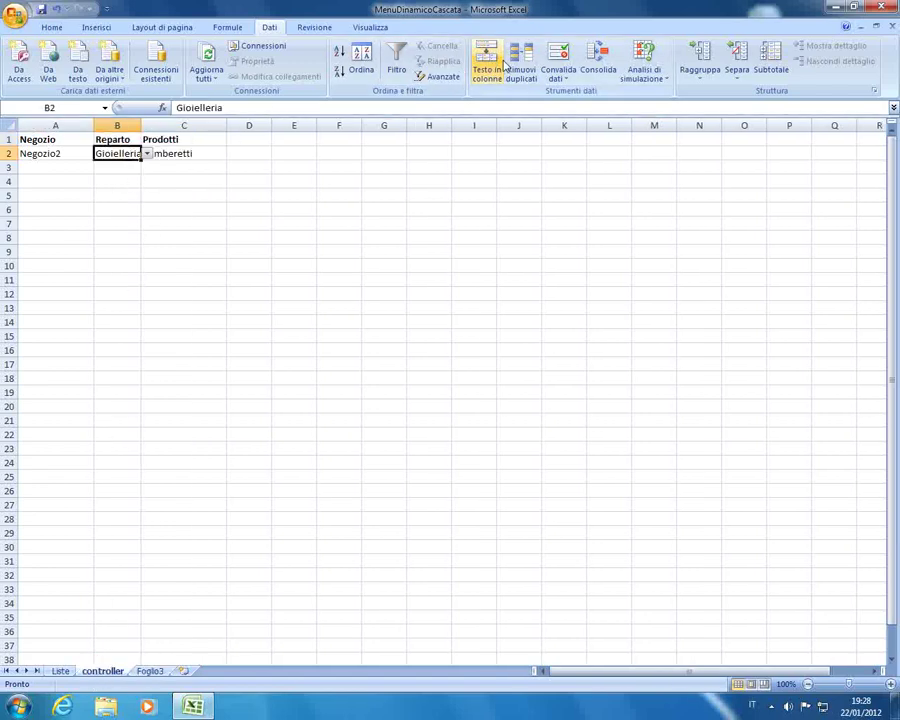
{"action": "left_click", "coordinate": [557, 60]}
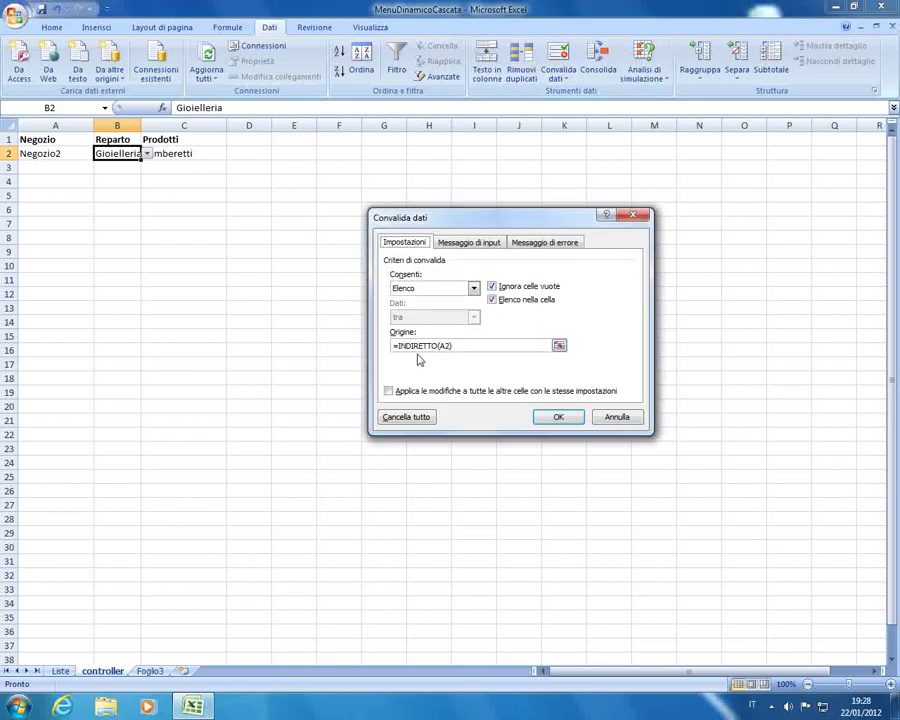
{"action": "left_click", "coordinate": [612, 418]}
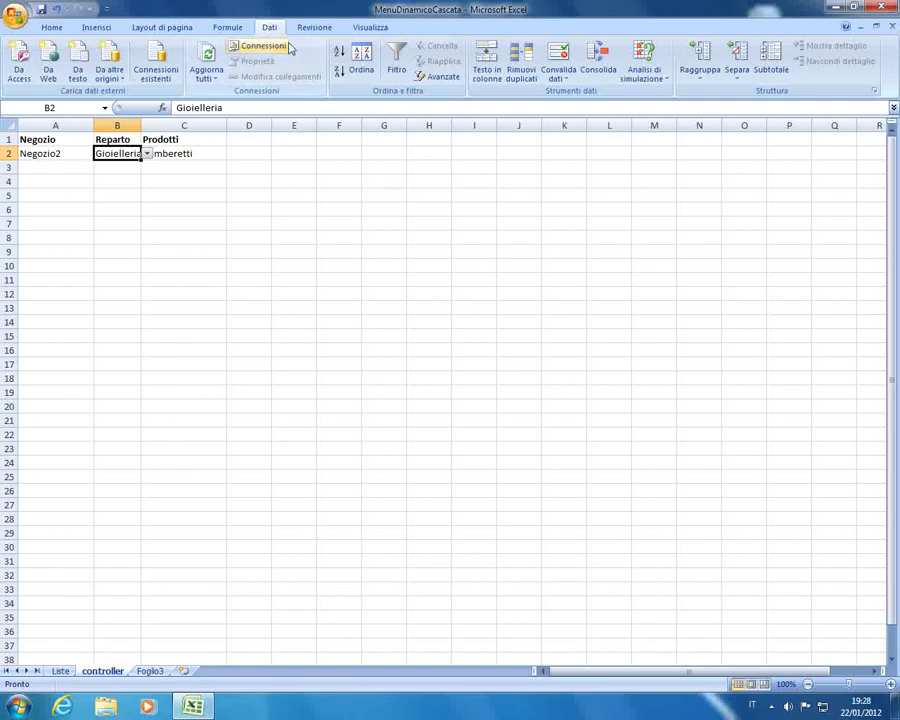
{"action": "left_click", "coordinate": [152, 670]}
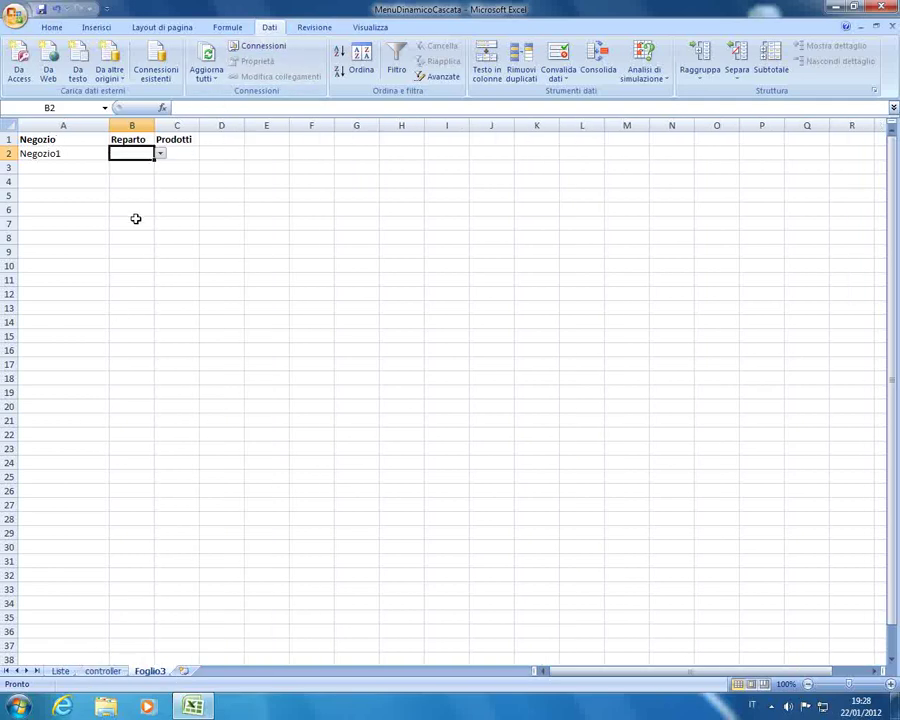
- Set B2's list source to =INDIRETTO(A2) and test the Reparto dropdown
{"action": "left_click", "coordinate": [557, 55]}
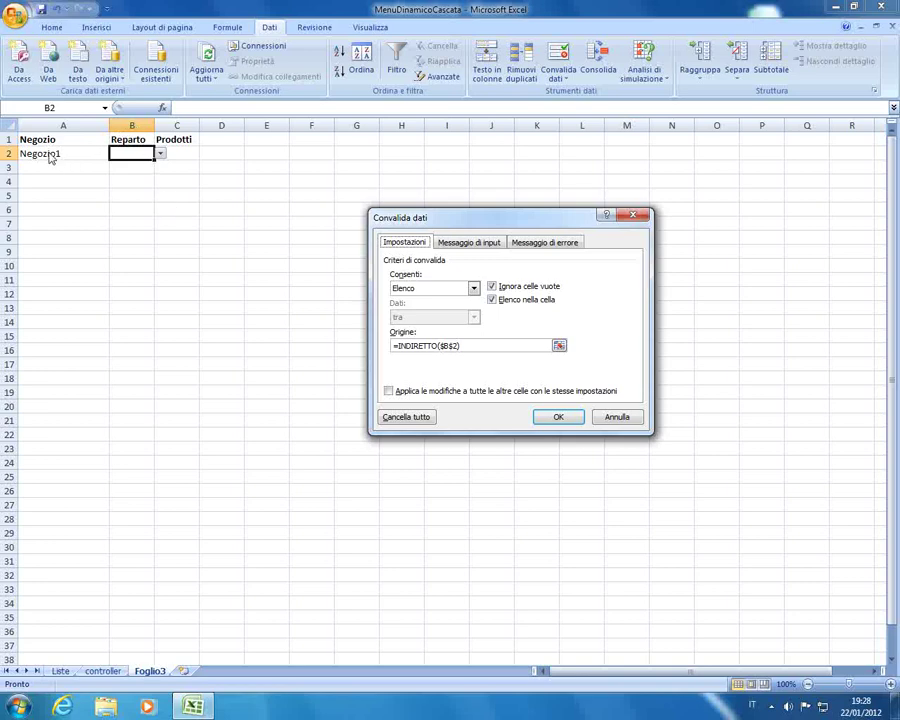
{"action": "left_click", "coordinate": [515, 346]}
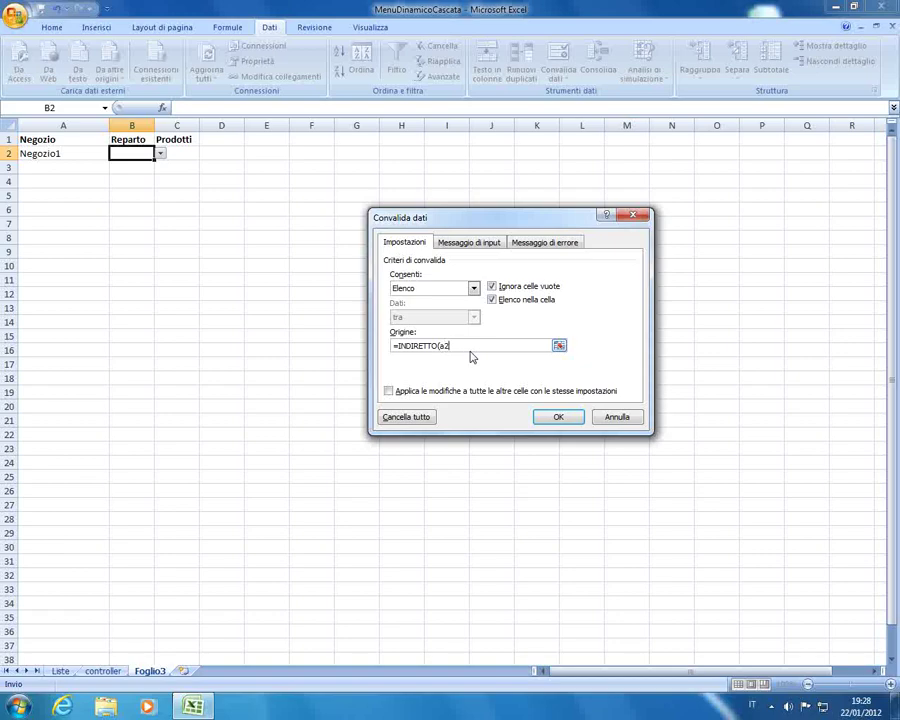
{"action": "left_click", "coordinate": [540, 416]}
{"action": "left_click", "coordinate": [75, 153]}
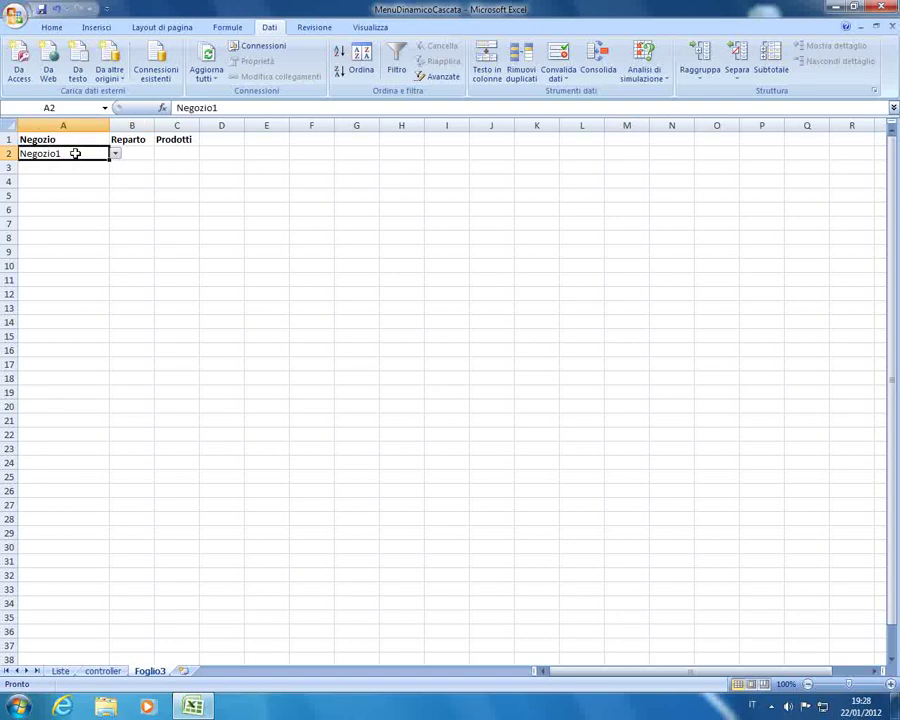
{"action": "left_click", "coordinate": [135, 151]}
{"action": "left_click", "coordinate": [160, 153]}
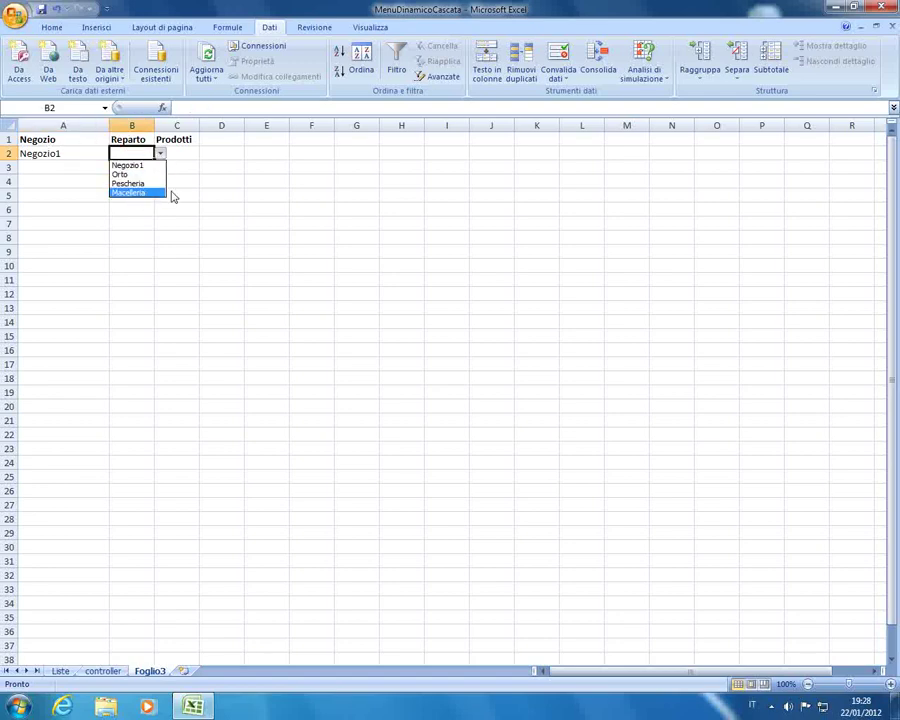
{"action": "left_click", "coordinate": [205, 197]}
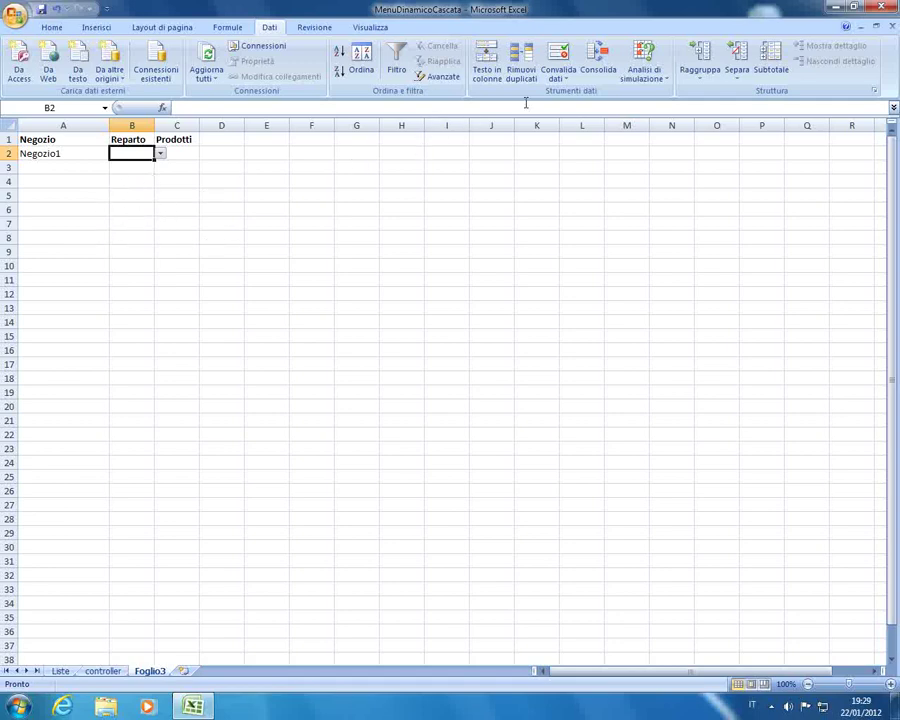
- Change the source reference to the absolute $A$2 and confirm
{"action": "left_click", "coordinate": [557, 60]}
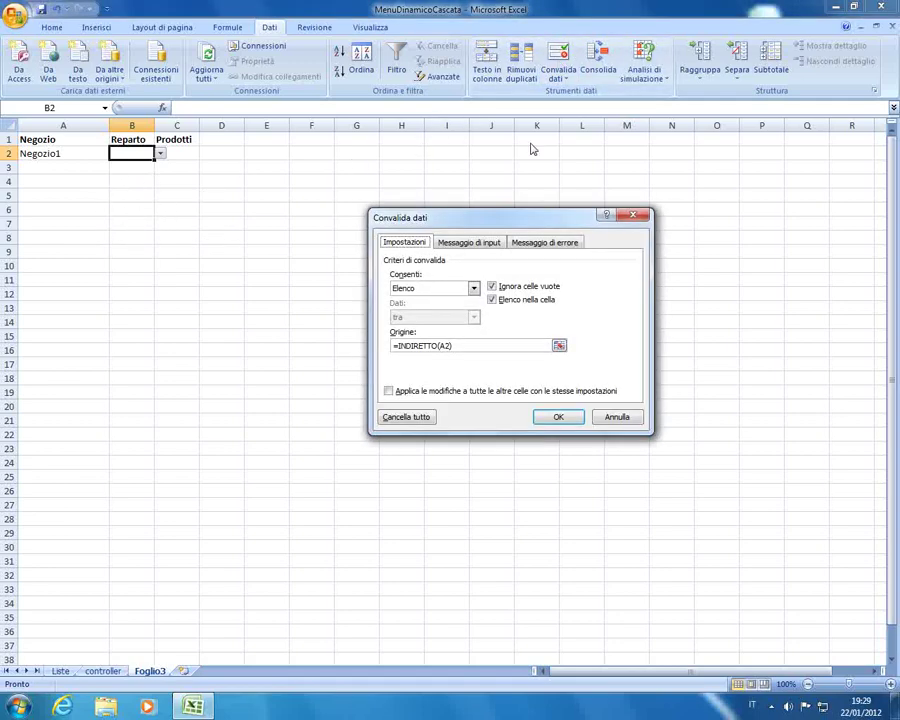
{"action": "double_click", "coordinate": [403, 345]}
{"action": "left_click", "coordinate": [446, 345]}
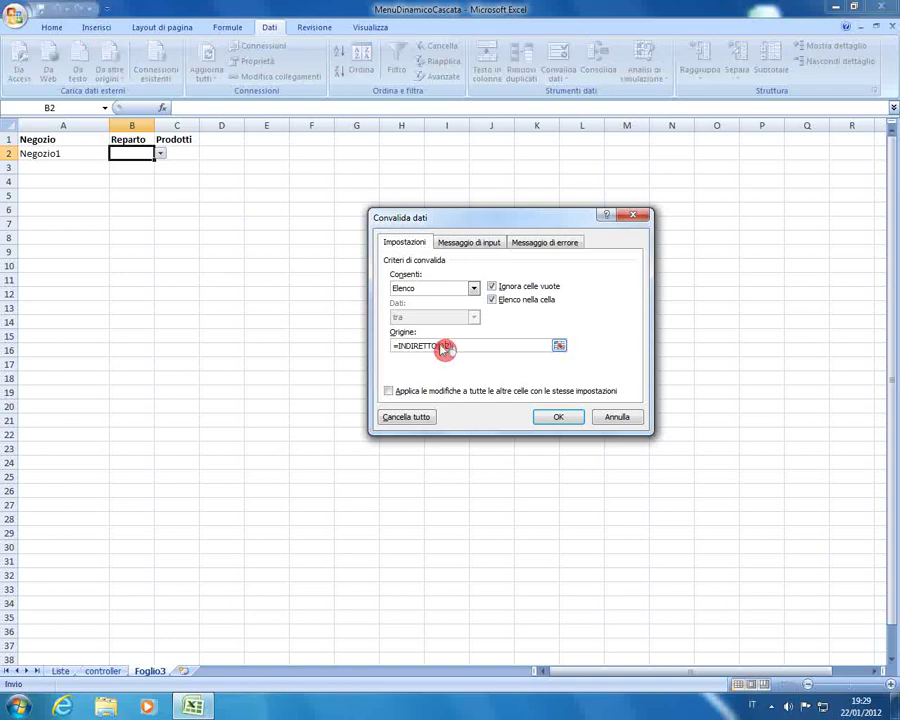
{"action": "left_click_drag", "start_coordinate": [444, 345], "coordinate": [438, 345]}
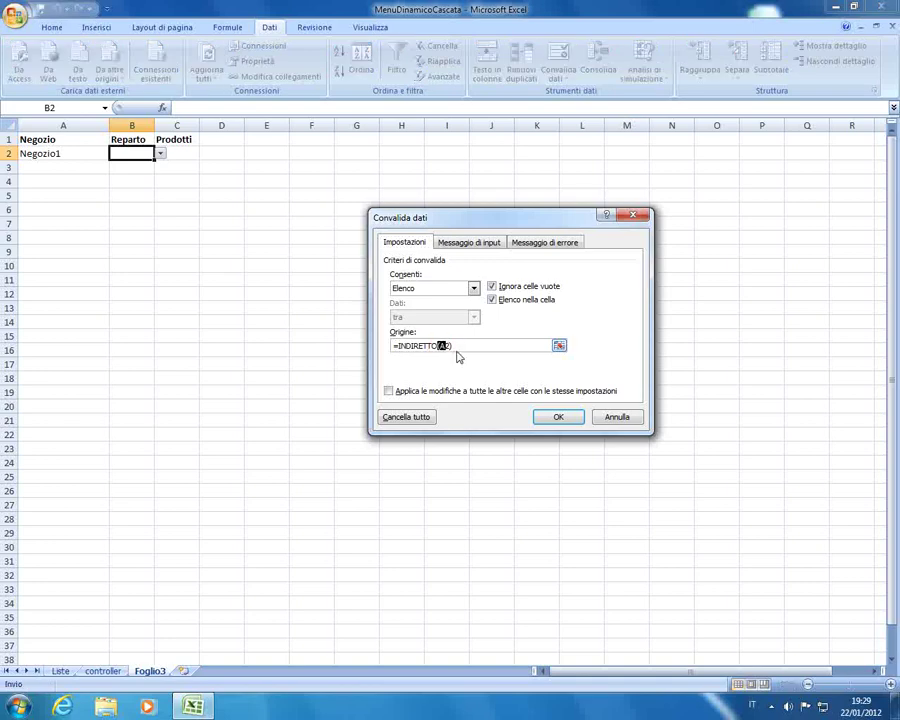
{"action": "left_click", "coordinate": [46, 152]}
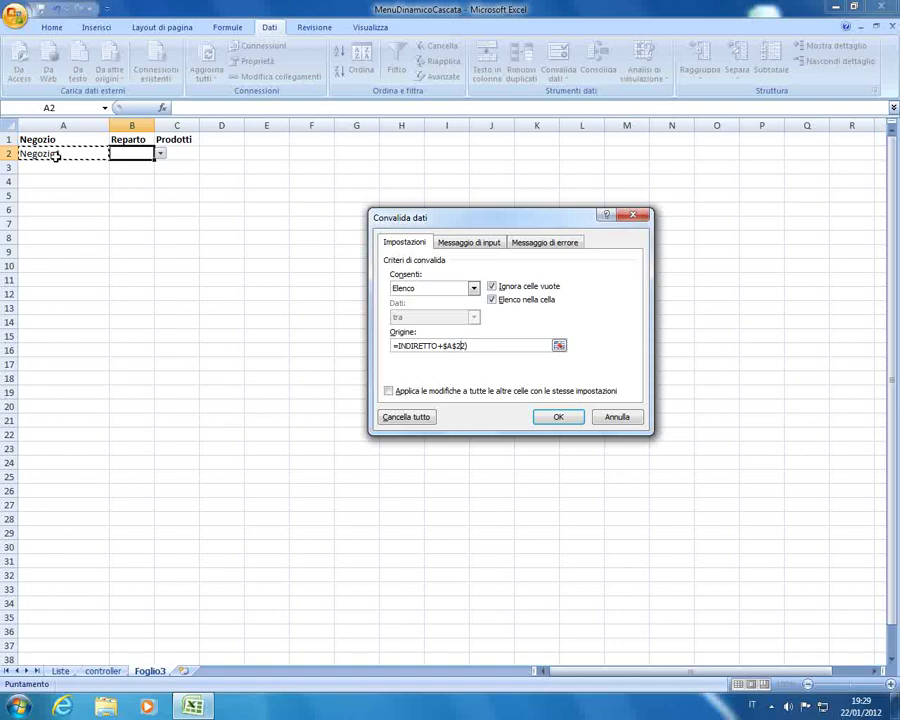
{"action": "key", "text": "Return"}
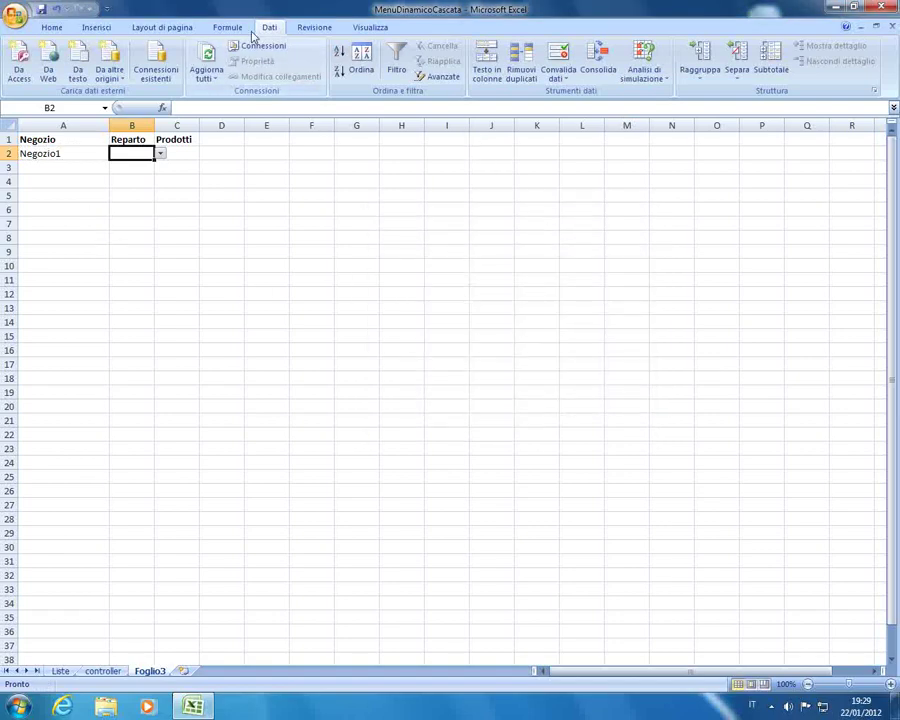
- Check the defined names and Liste range B2:B5, then test the Reparto dropdown on Foglio3
{"action": "left_click", "coordinate": [228, 27]}
{"action": "left_click", "coordinate": [455, 62]}
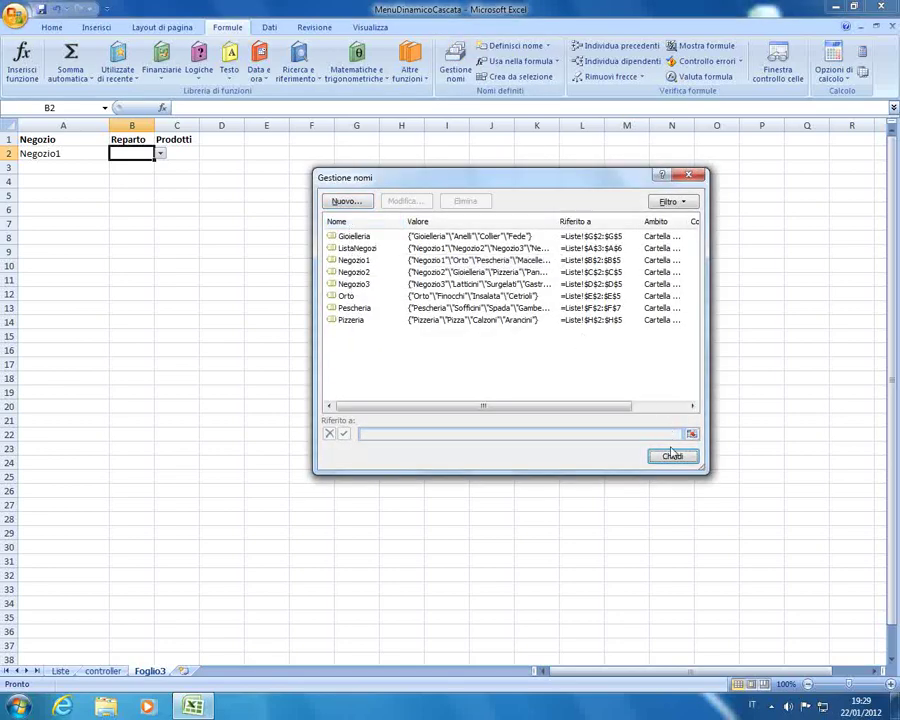
{"action": "key", "text": "Escape"}
{"action": "left_click", "coordinate": [60, 675]}
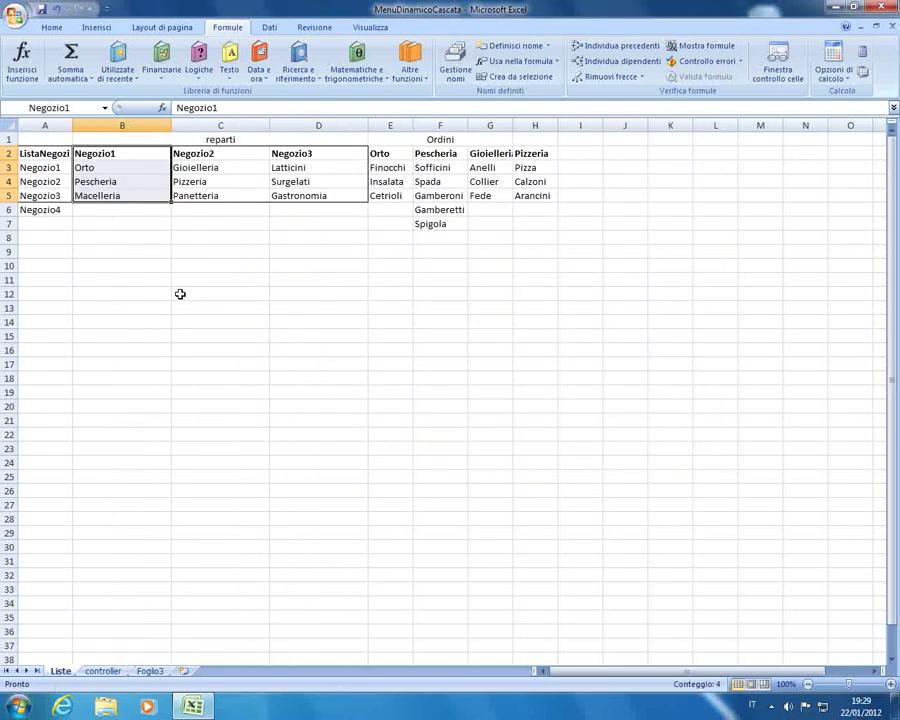
{"action": "left_click", "coordinate": [140, 181]}
{"action": "left_click_drag", "start_coordinate": [132, 152], "coordinate": [125, 194]}
{"action": "left_click", "coordinate": [145, 671]}
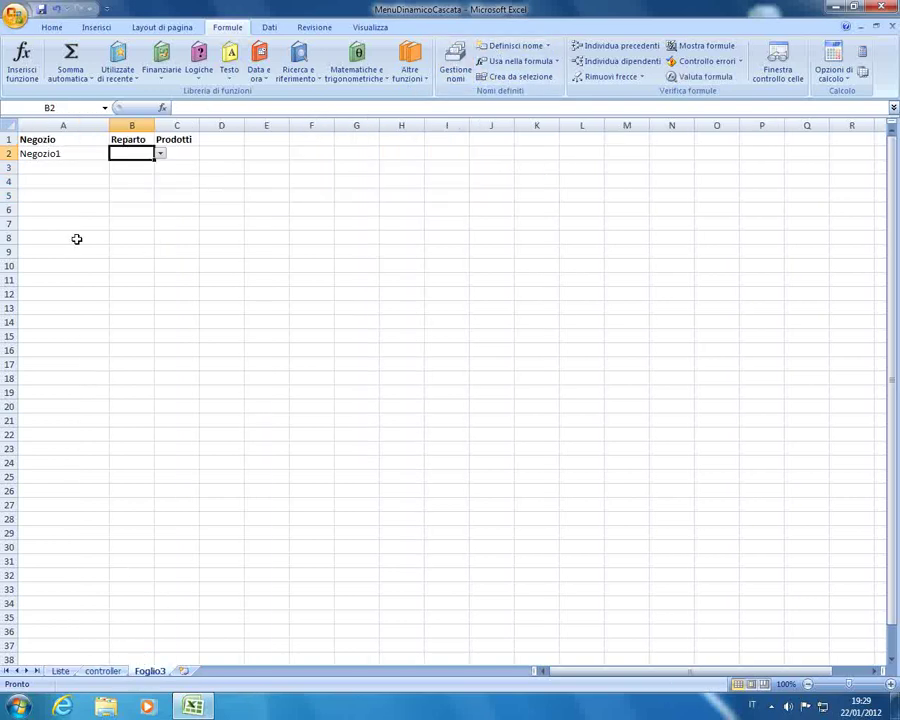
{"action": "left_click", "coordinate": [159, 154]}
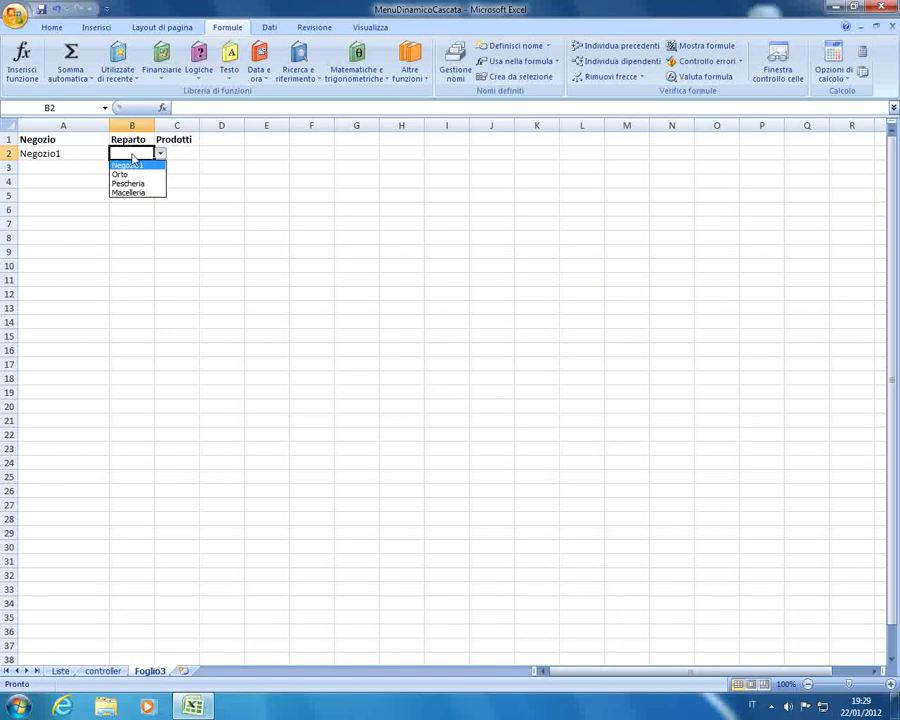
{"action": "left_click", "coordinate": [105, 682]}
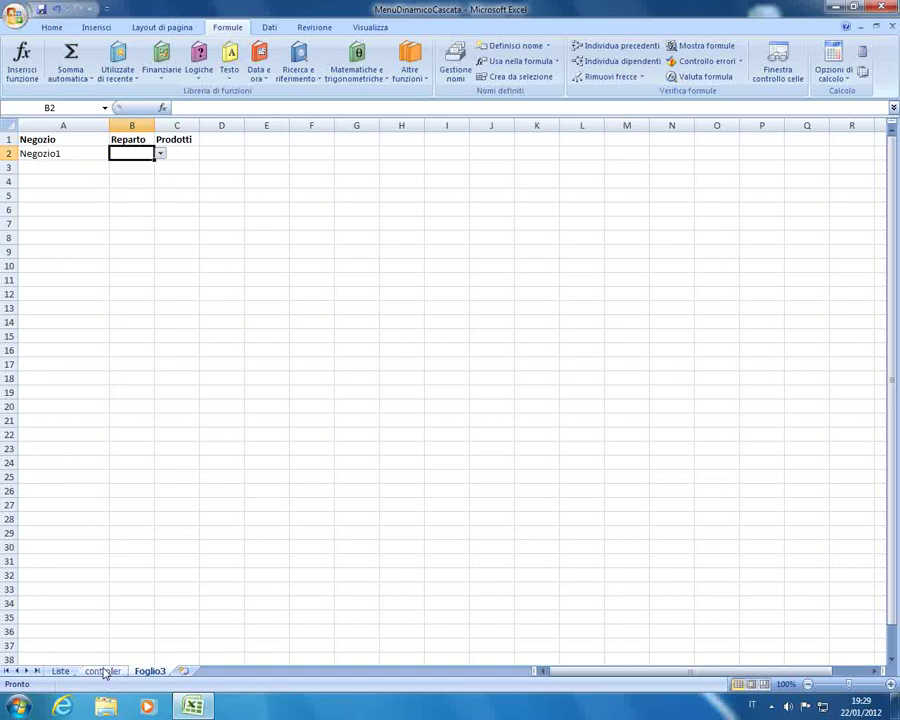
- Select Orto to Macelleria in B3:B5, check the Negozio2 name's range, then open the controller sheet
{"action": "left_click", "coordinate": [61, 671]}
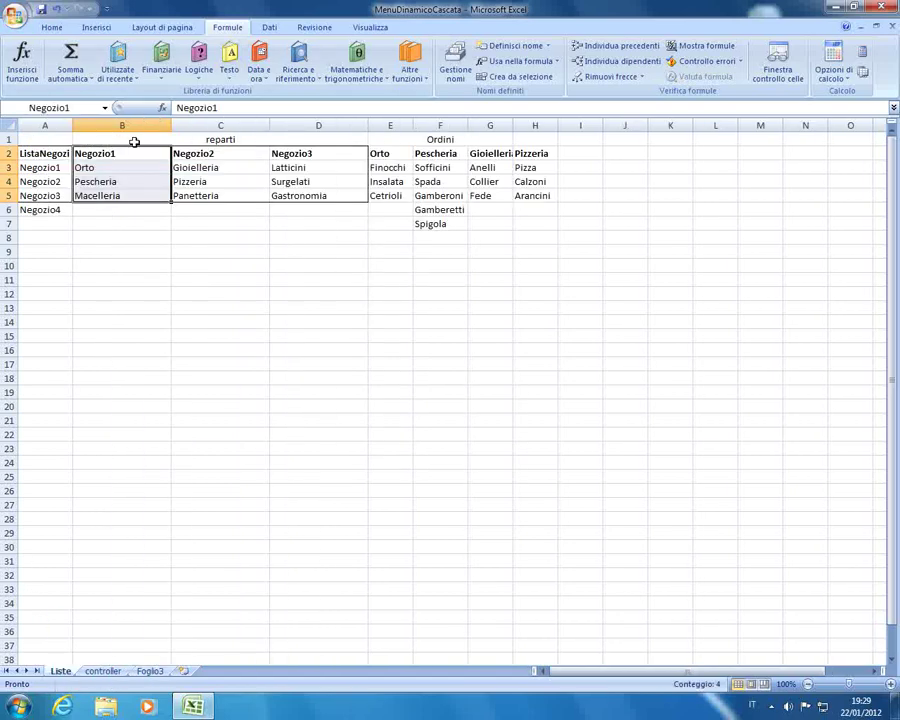
{"action": "left_click", "coordinate": [120, 168]}
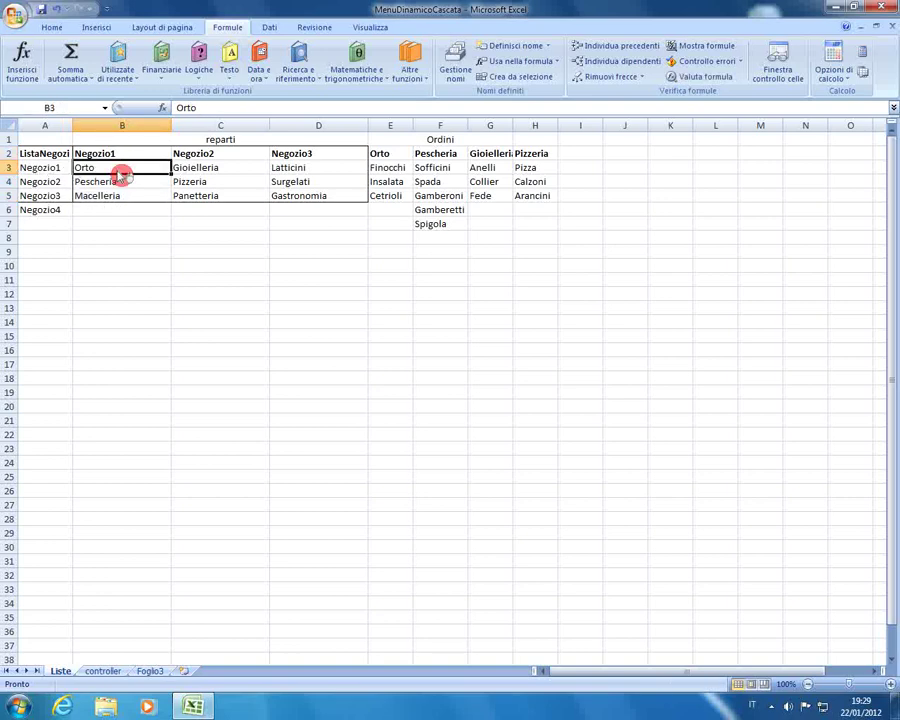
{"action": "left_click_drag", "start_coordinate": [120, 174], "coordinate": [120, 196]}
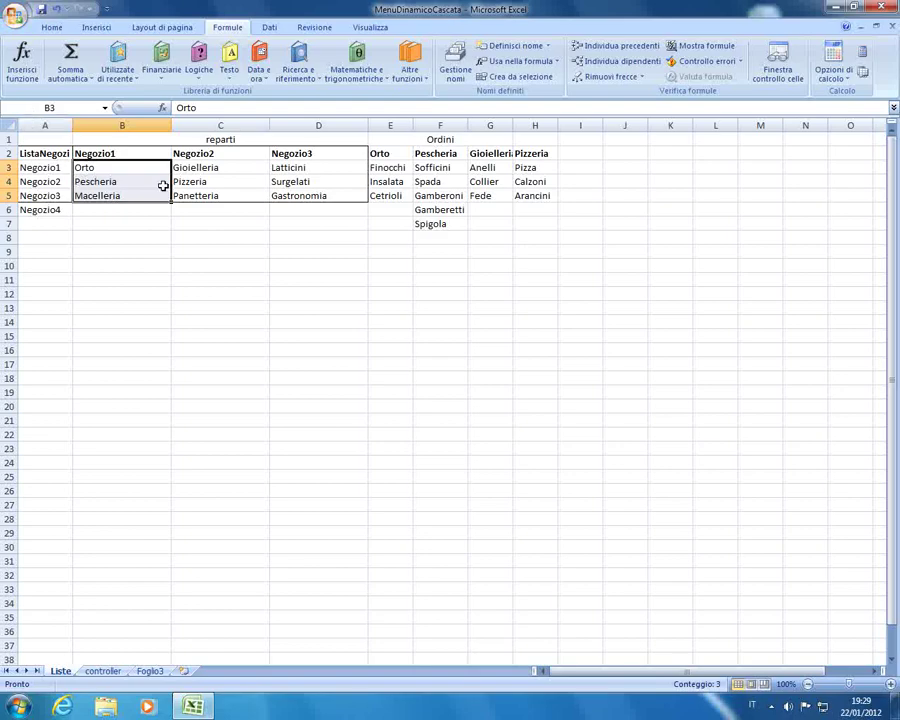
{"action": "left_click", "coordinate": [456, 62]}
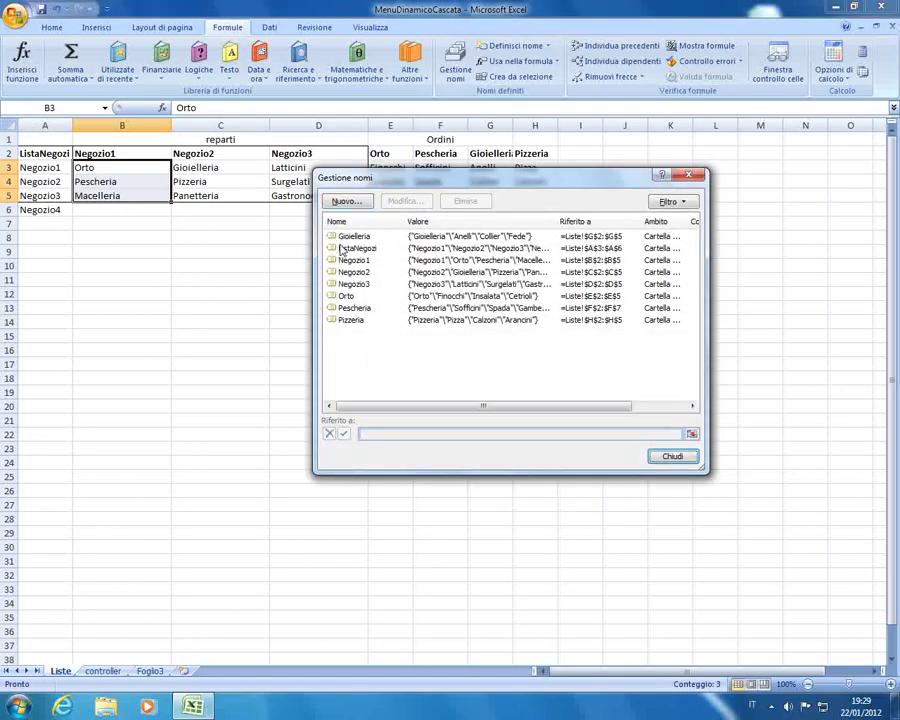
{"action": "left_click", "coordinate": [352, 272]}
{"action": "key", "text": "Escape"}
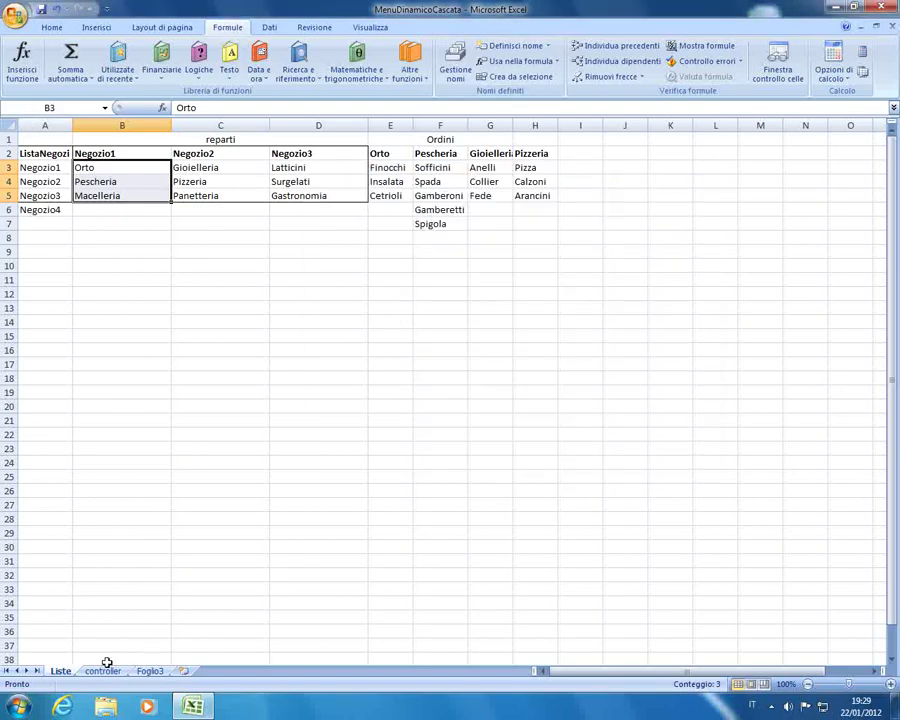
{"action": "left_click", "coordinate": [103, 671]}
- Check the Prodotti and Reparto choices on the controller, then inspect the department lists on Liste
{"action": "left_click", "coordinate": [184, 156]}
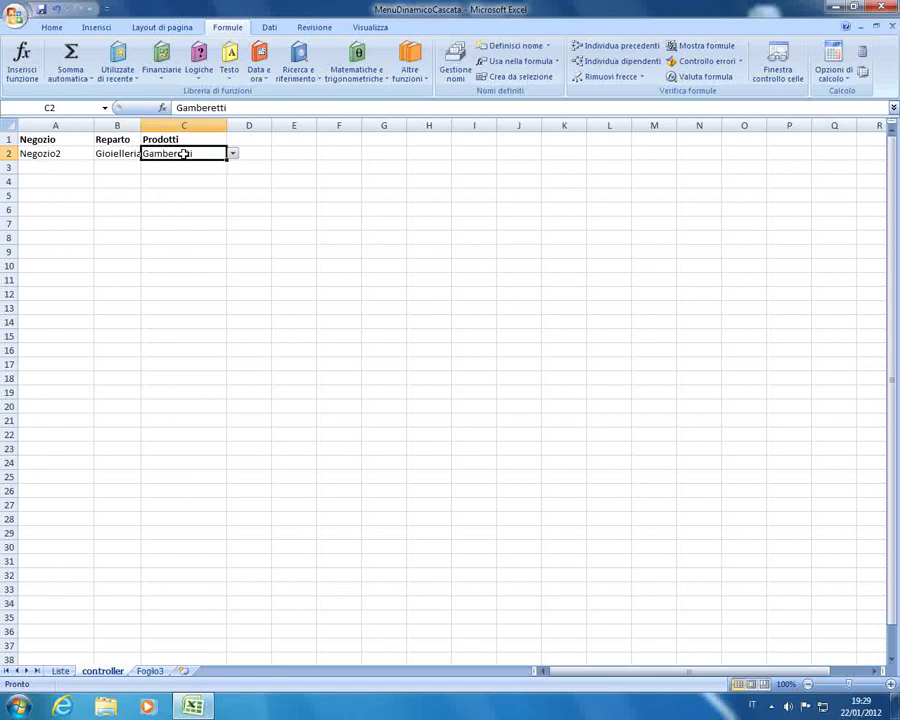
{"action": "left_click", "coordinate": [118, 154]}
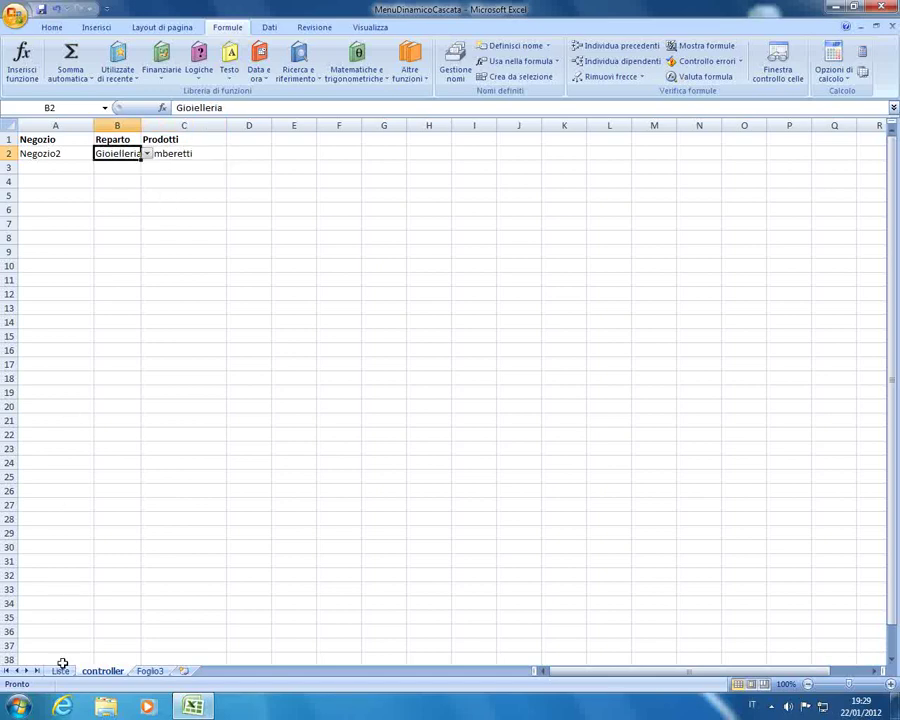
{"action": "left_click", "coordinate": [60, 671]}
{"action": "left_click", "coordinate": [434, 222]}
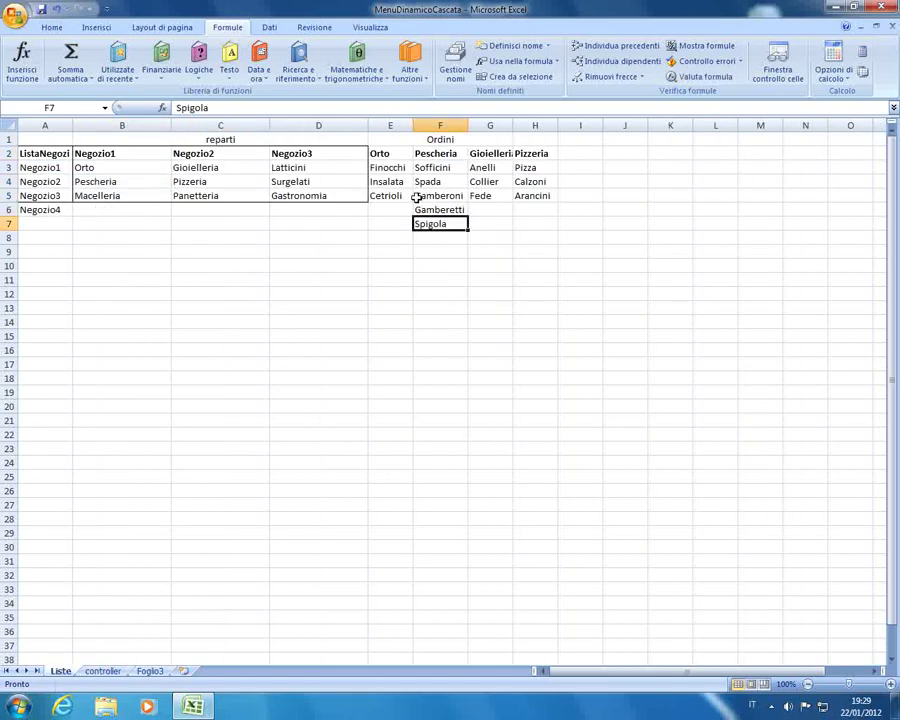
{"action": "left_click", "coordinate": [400, 170]}
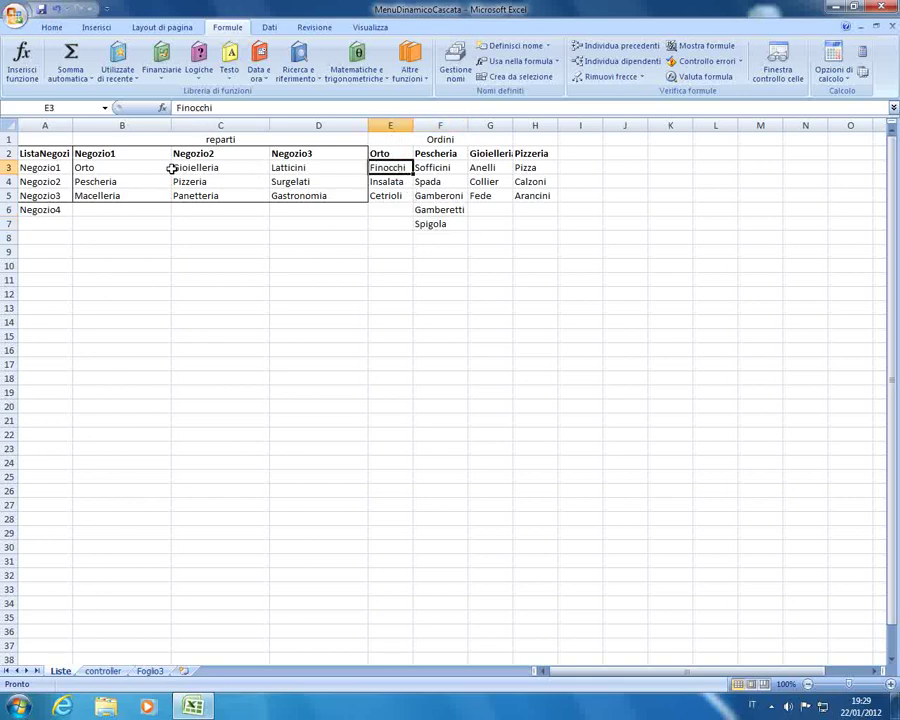
{"action": "left_click", "coordinate": [115, 169]}
{"action": "left_click", "coordinate": [126, 181]}
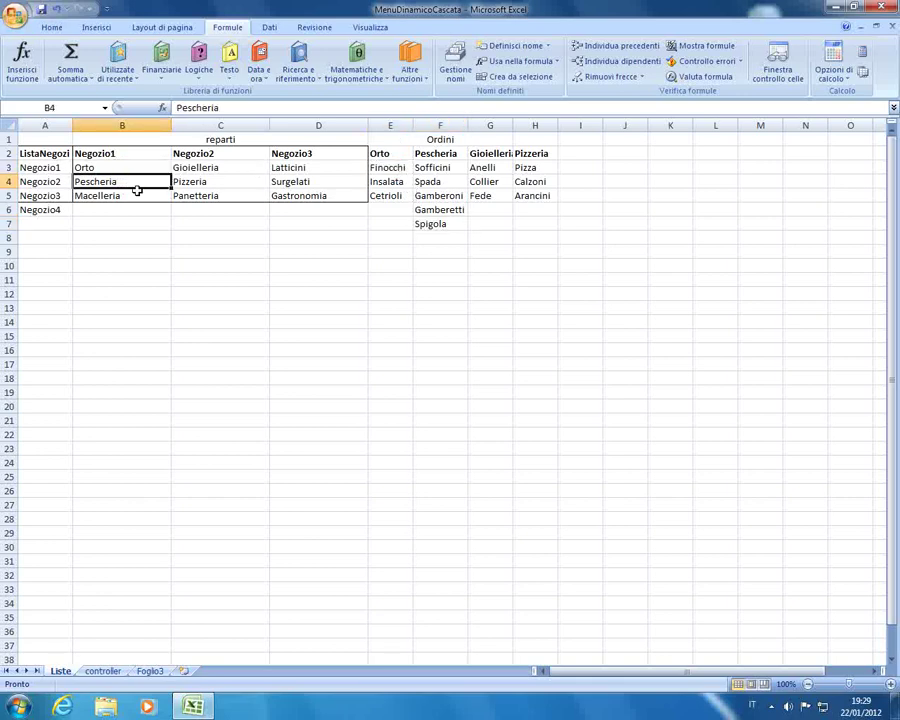
{"action": "left_click", "coordinate": [132, 197]}
{"action": "left_click", "coordinate": [200, 167]}
{"action": "left_click", "coordinate": [204, 184]}
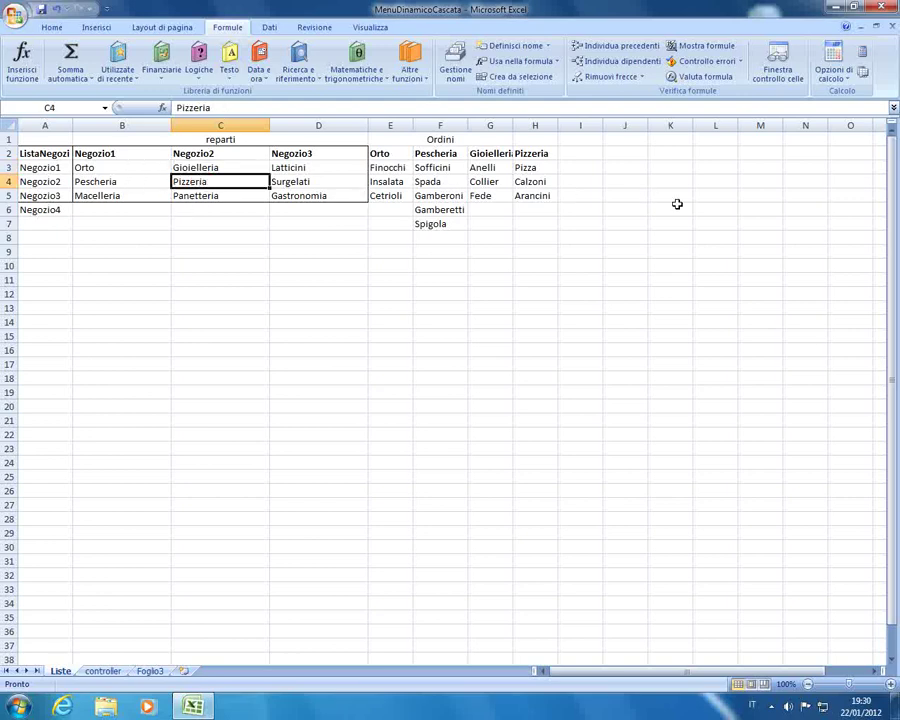
- Inspect the product headings in row 2 and the Ordini title above them
{"action": "left_click", "coordinate": [391, 155]}
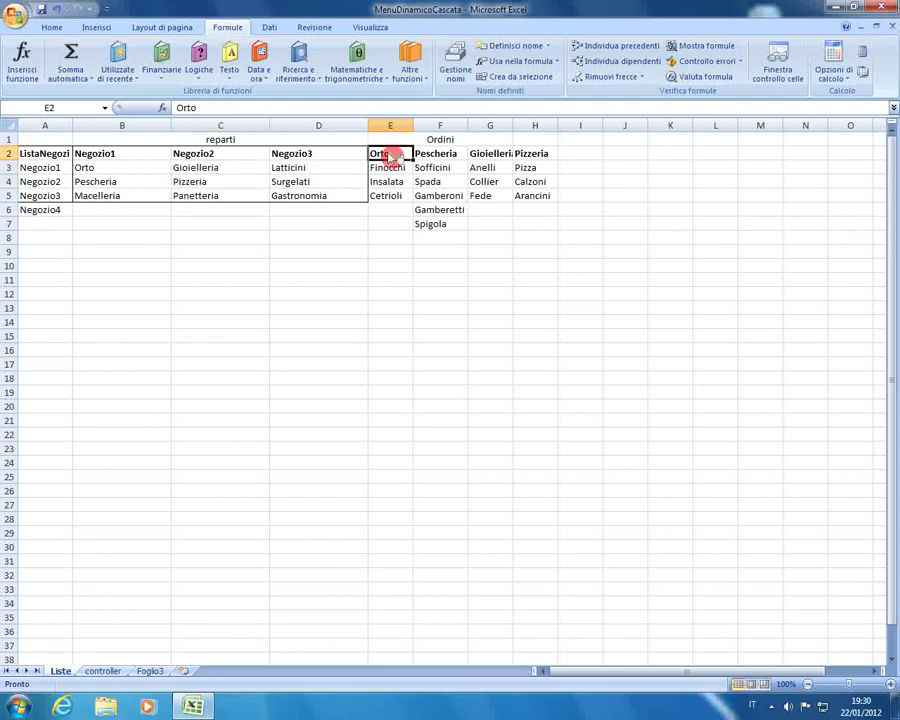
{"action": "left_click", "coordinate": [113, 181]}
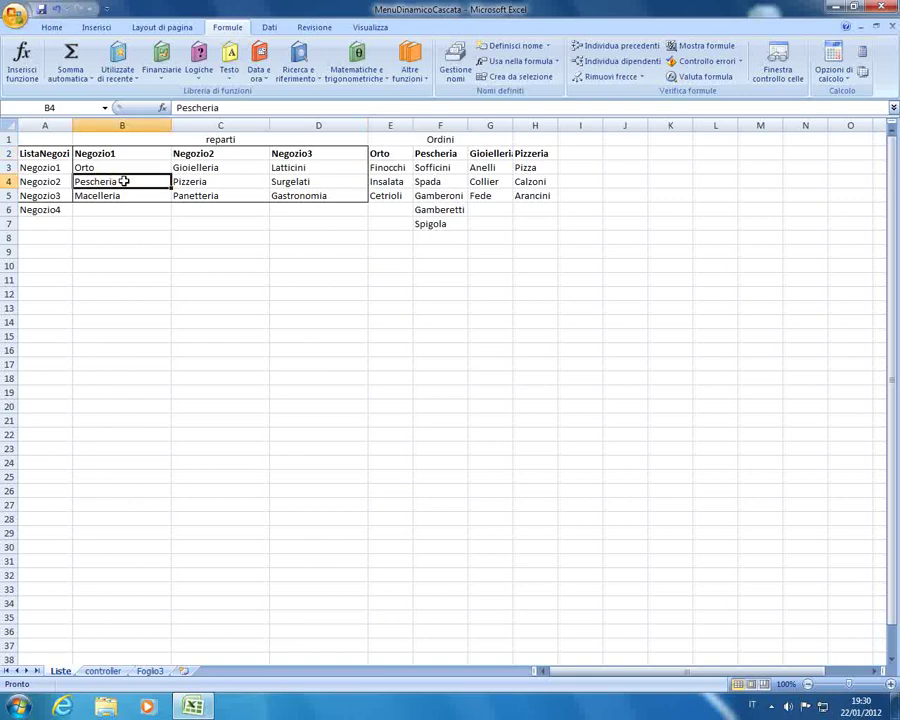
{"action": "left_click", "coordinate": [388, 170]}
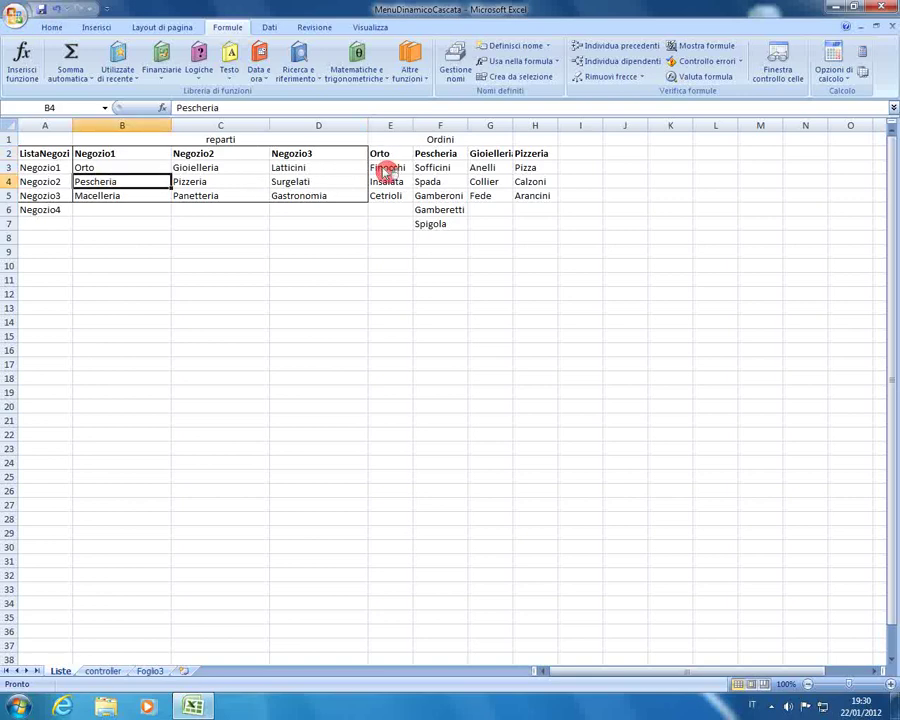
{"action": "left_click", "coordinate": [438, 141]}
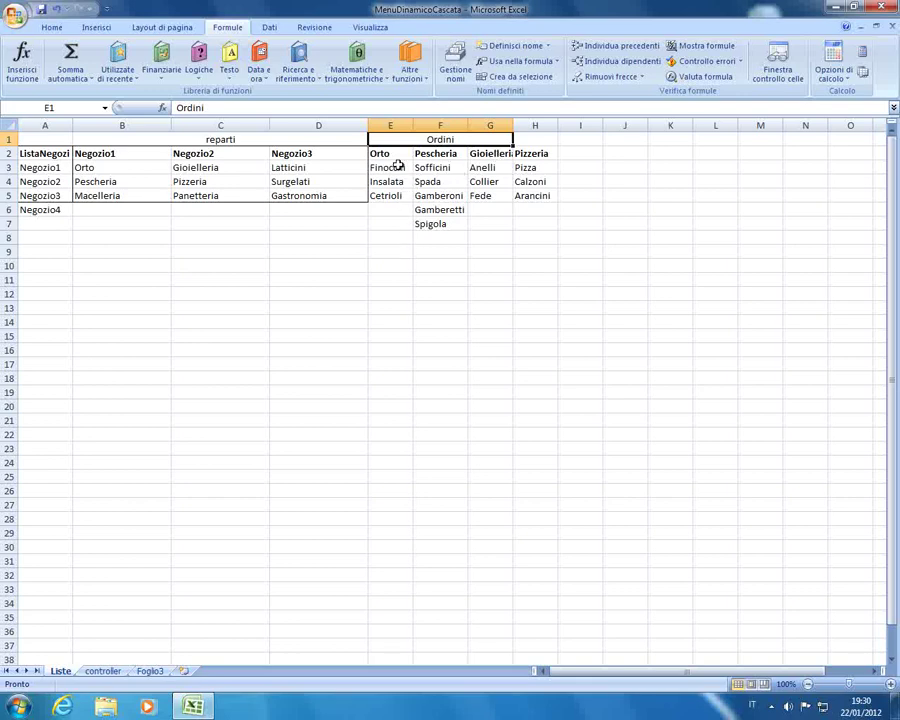
{"action": "left_click_drag", "start_coordinate": [397, 157], "coordinate": [874, 157]}
{"action": "left_click", "coordinate": [805, 223]}
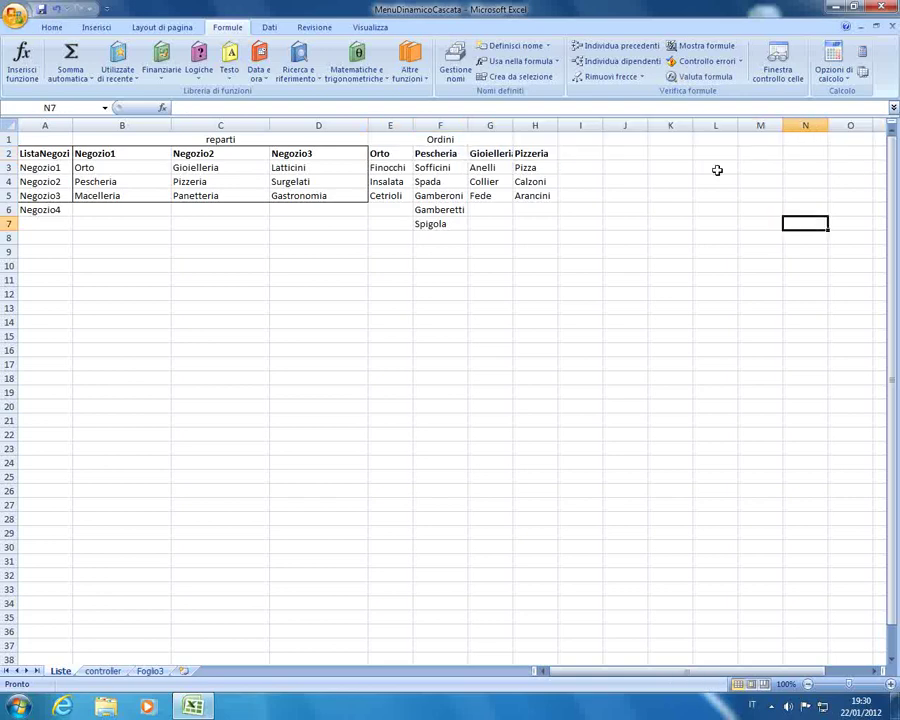
{"action": "left_click", "coordinate": [387, 156]}
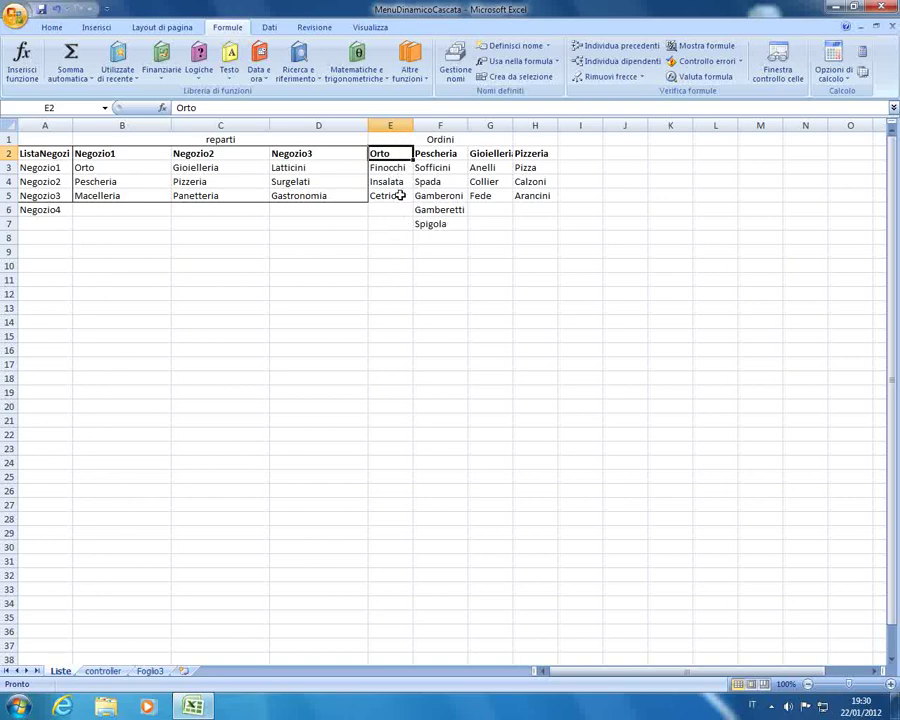
{"action": "left_click", "coordinate": [155, 673]}
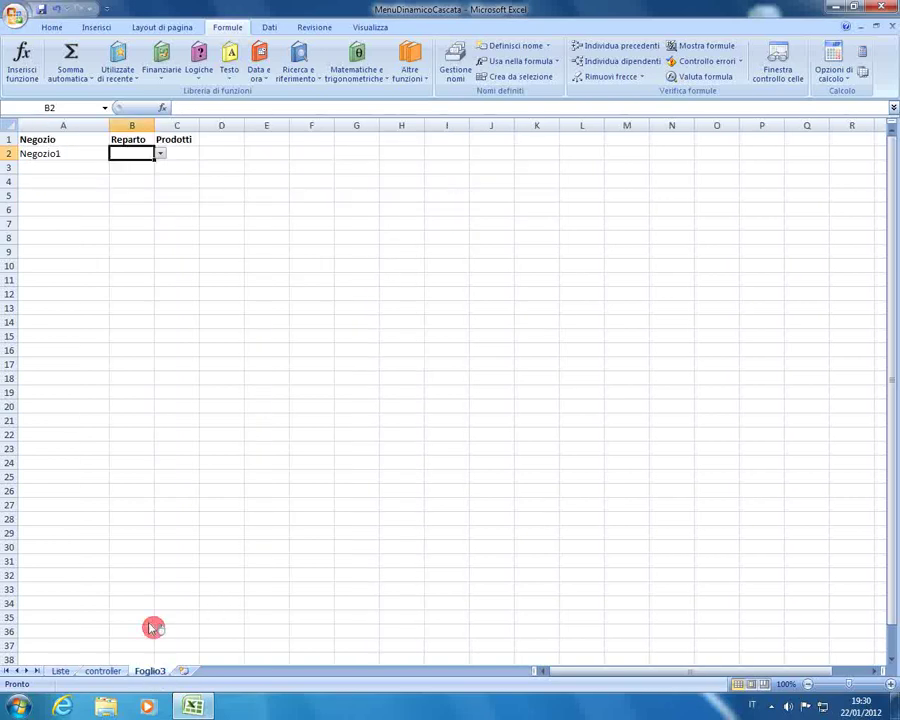
{"action": "left_click", "coordinate": [183, 154]}
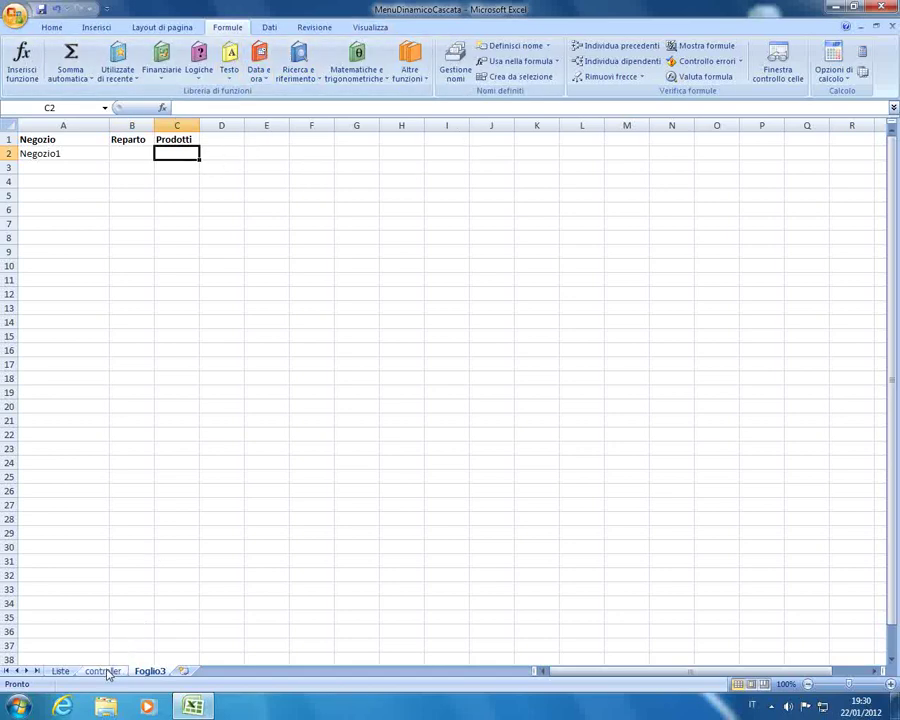
{"action": "left_click", "coordinate": [61, 671]}
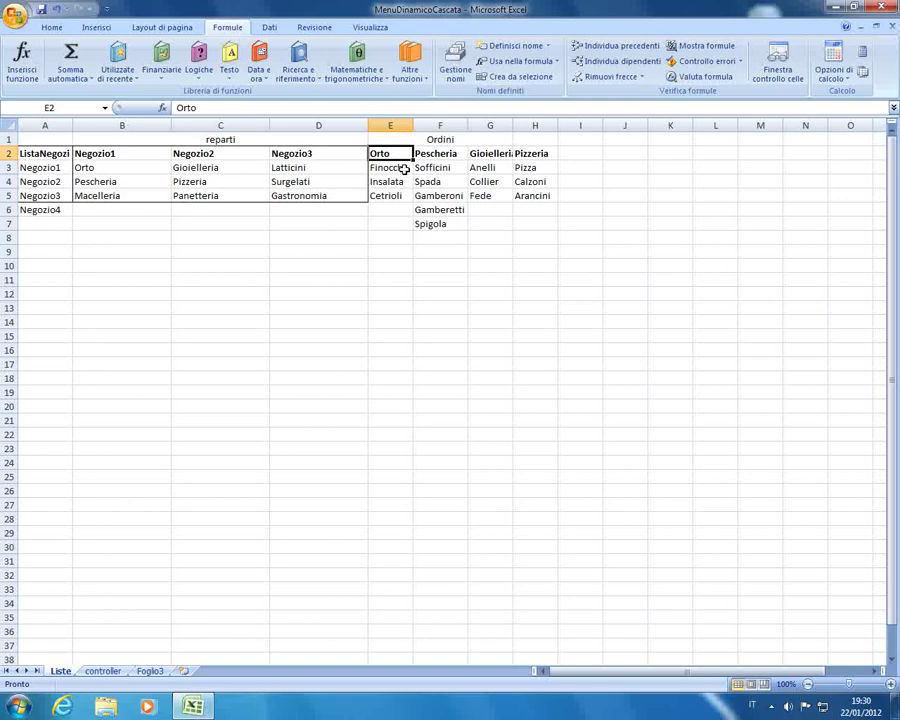
{"action": "left_click_drag", "start_coordinate": [400, 152], "coordinate": [395, 196]}
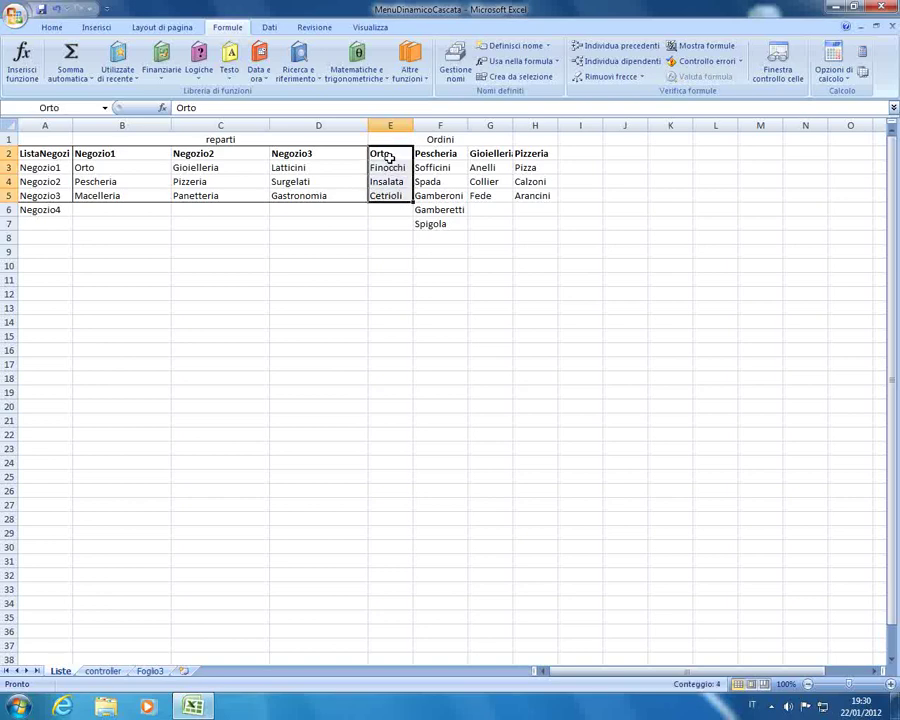
{"action": "left_click", "coordinate": [80, 168]}
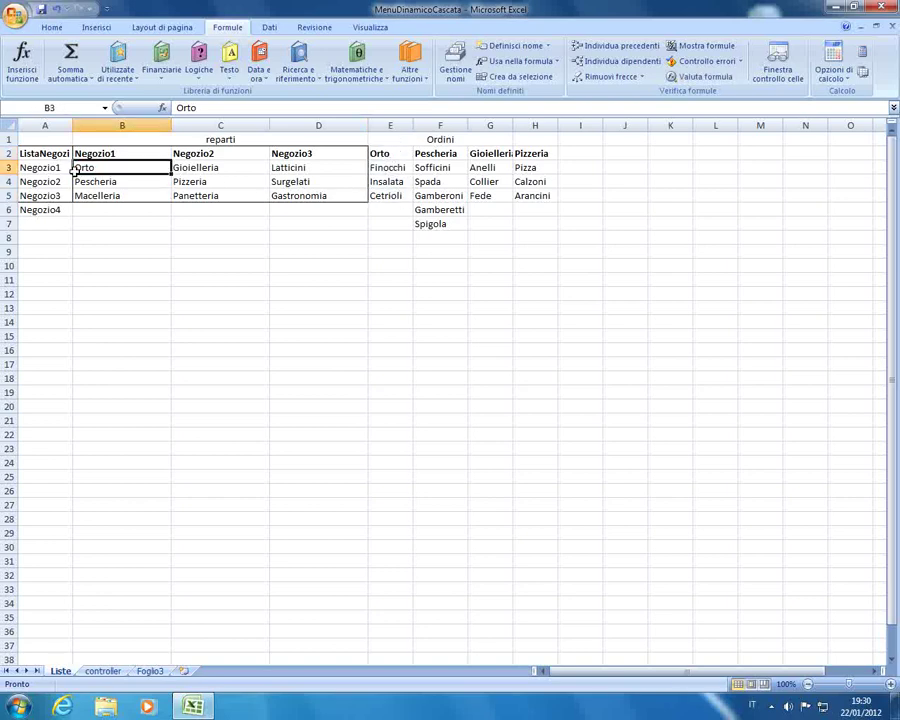
{"action": "left_click", "coordinate": [45, 170]}
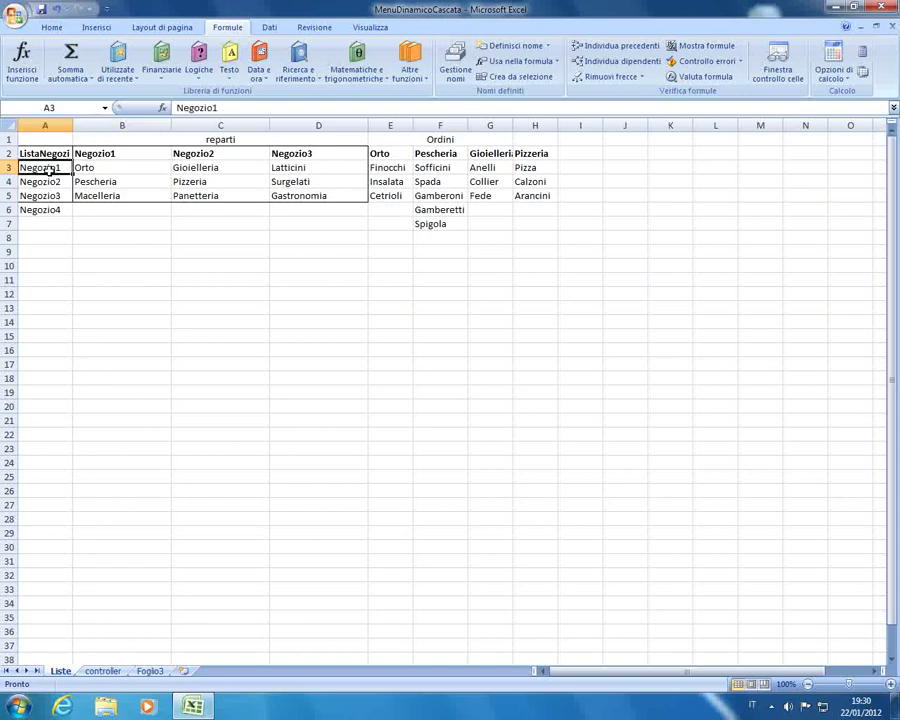
{"action": "left_click_drag", "start_coordinate": [96, 156], "coordinate": [318, 196]}
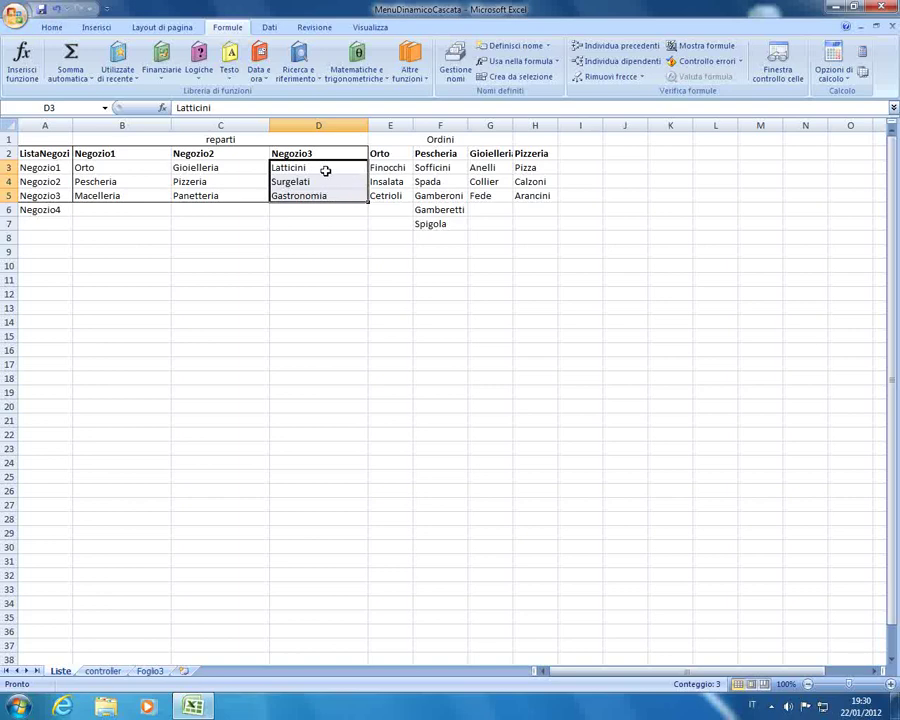
{"action": "left_click", "coordinate": [383, 166]}
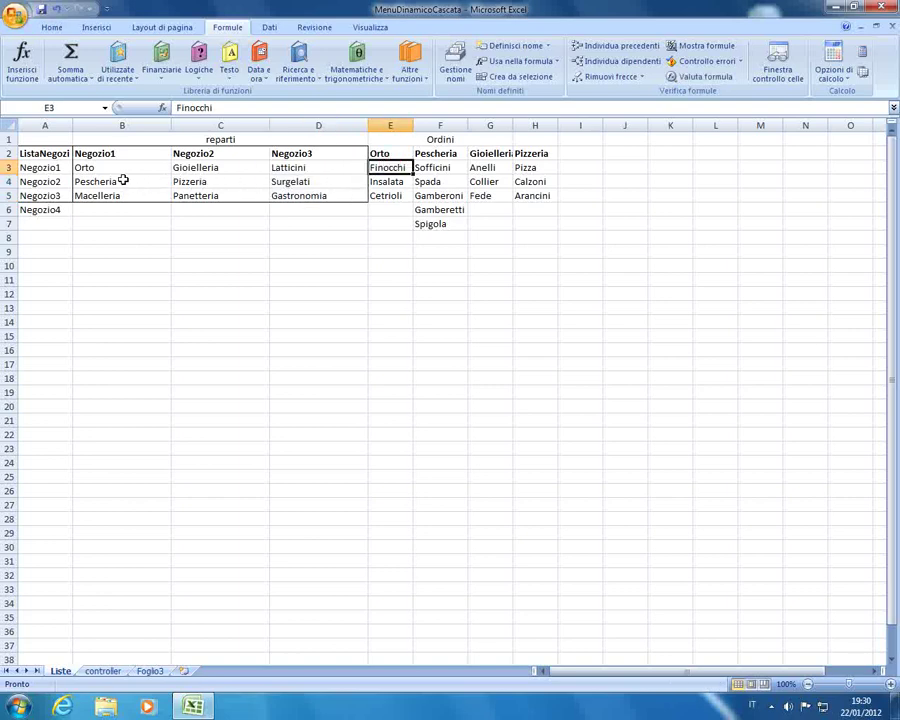
{"action": "left_click", "coordinate": [122, 180]}
{"action": "left_click", "coordinate": [100, 166]}
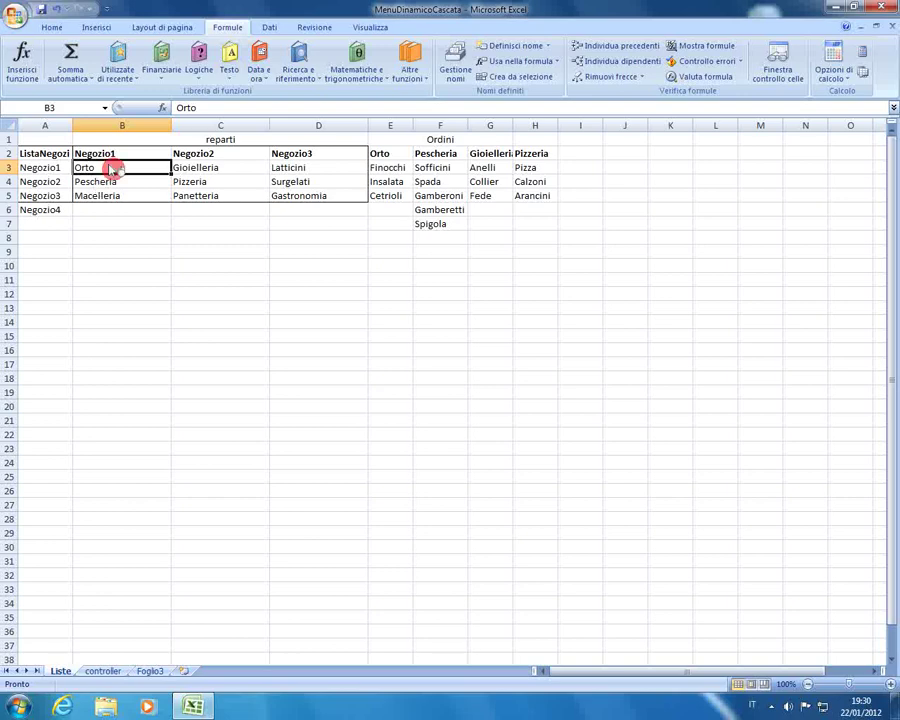
{"action": "left_click_drag", "start_coordinate": [108, 168], "coordinate": [112, 196]}
{"action": "left_click", "coordinate": [107, 183]}
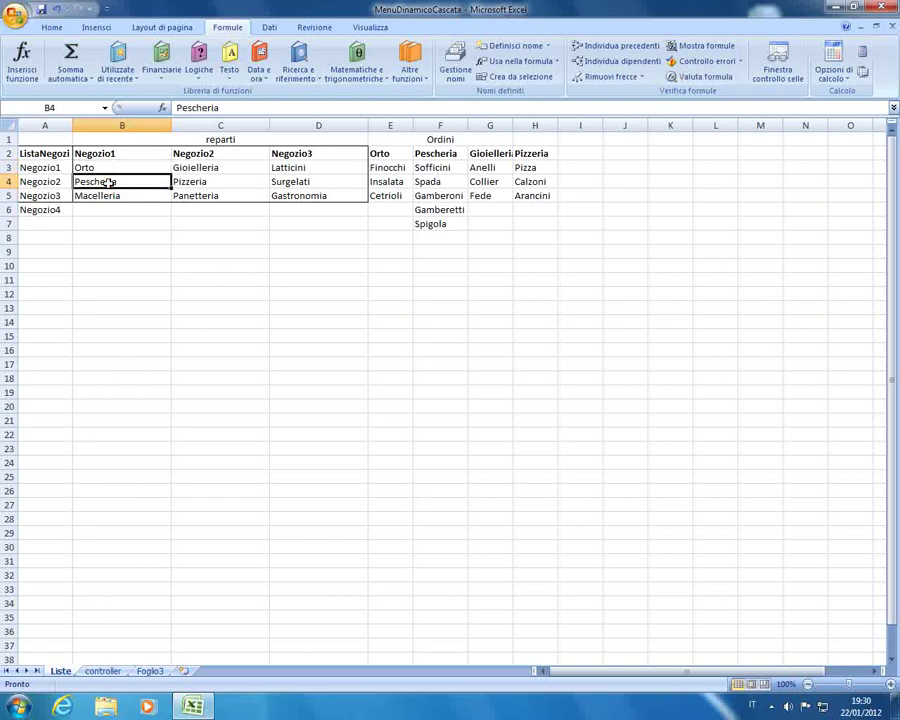
{"action": "left_click_drag", "start_coordinate": [392, 154], "coordinate": [596, 153]}
{"action": "left_click", "coordinate": [383, 154]}
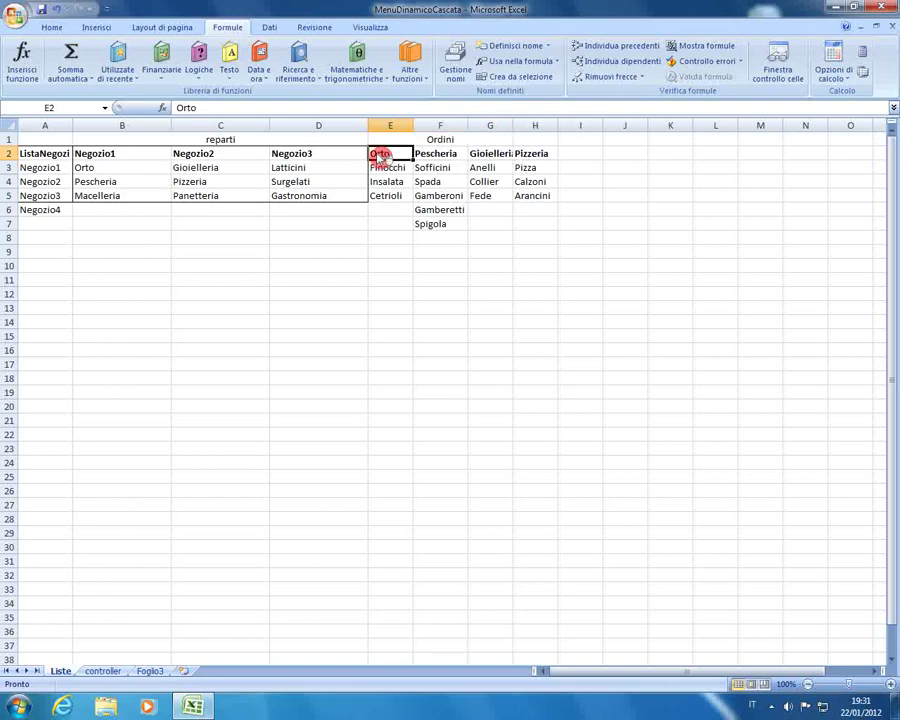
{"action": "left_click", "coordinate": [130, 169]}
{"action": "left_click", "coordinate": [118, 181]}
{"action": "left_click", "coordinate": [452, 155]}
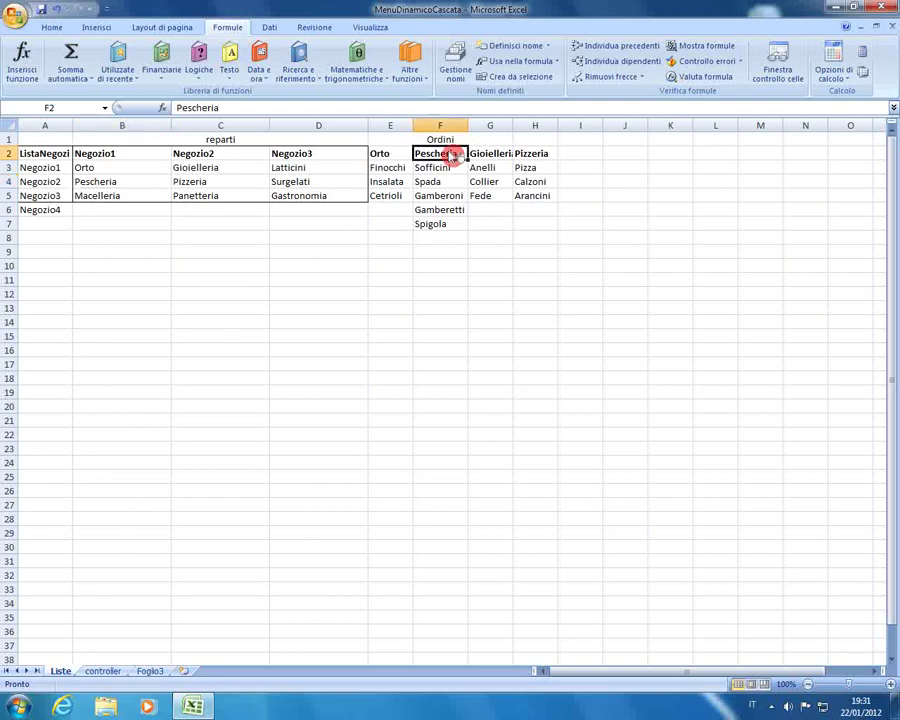
{"action": "left_click_drag", "start_coordinate": [455, 169], "coordinate": [444, 224]}
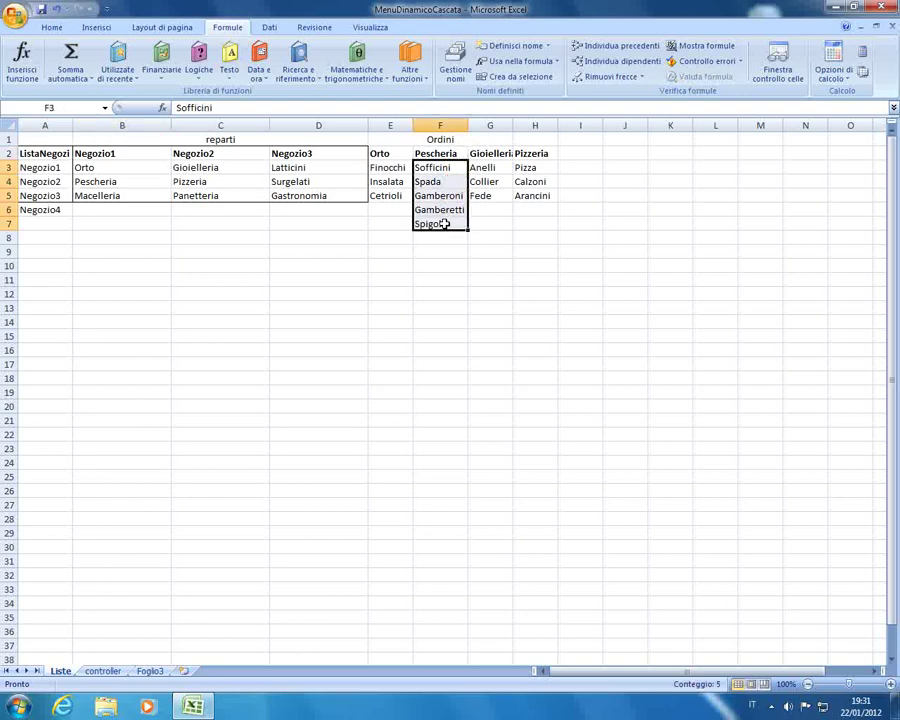
{"action": "left_click", "coordinate": [436, 154]}
{"action": "left_click", "coordinate": [580, 154]}
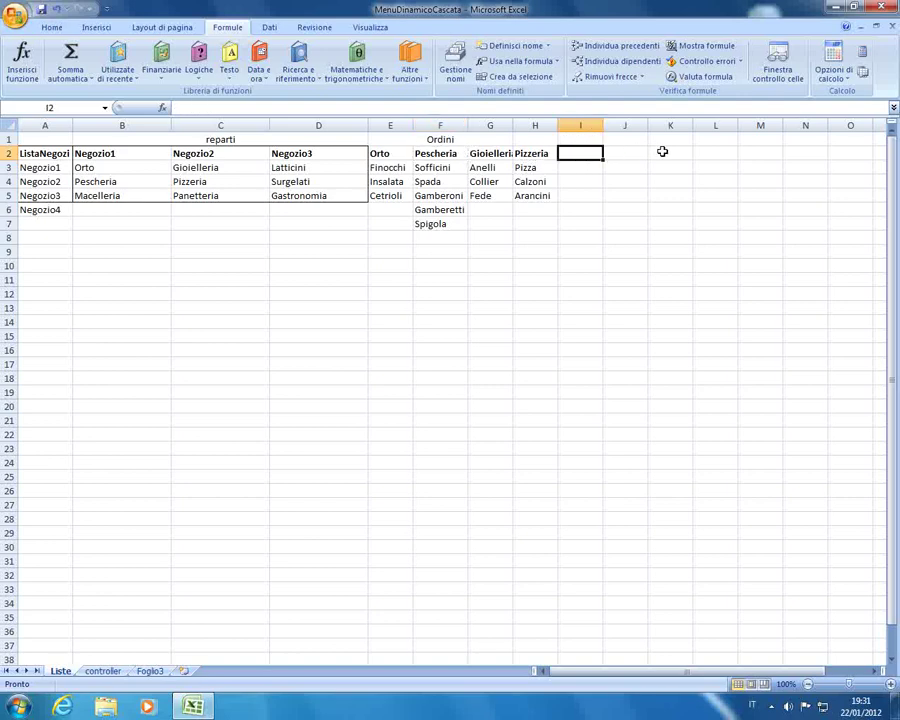
- Enter the Domanda heading in I1 and copy Finocchi from E3 into I2
{"action": "key", "text": "Up"}
{"action": "key", "text": "Right"}
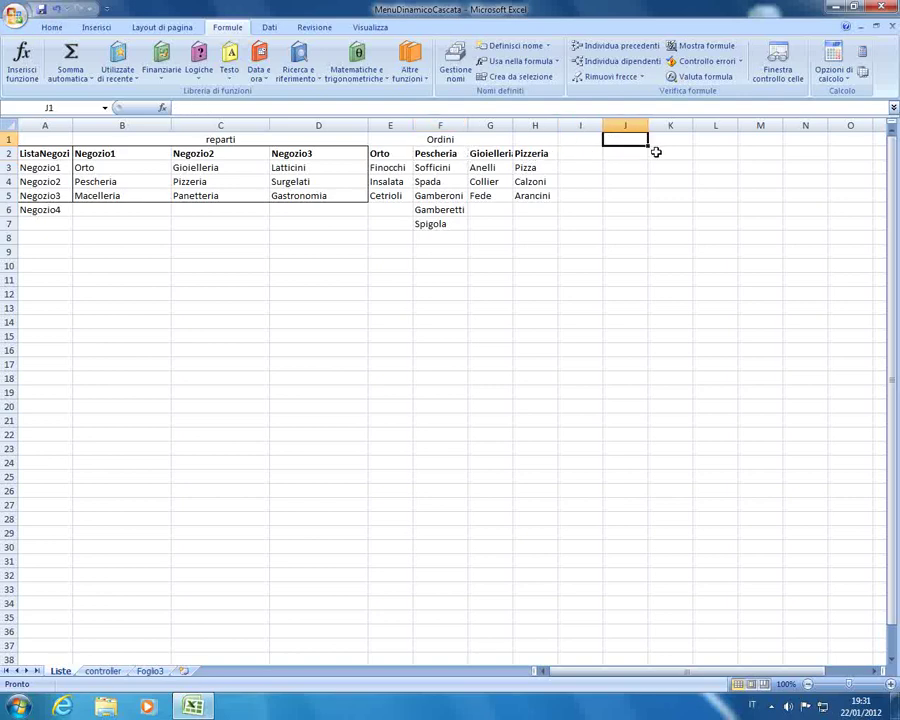
{"action": "key", "text": "Left"}
{"action": "type", "text": "Domanda"}
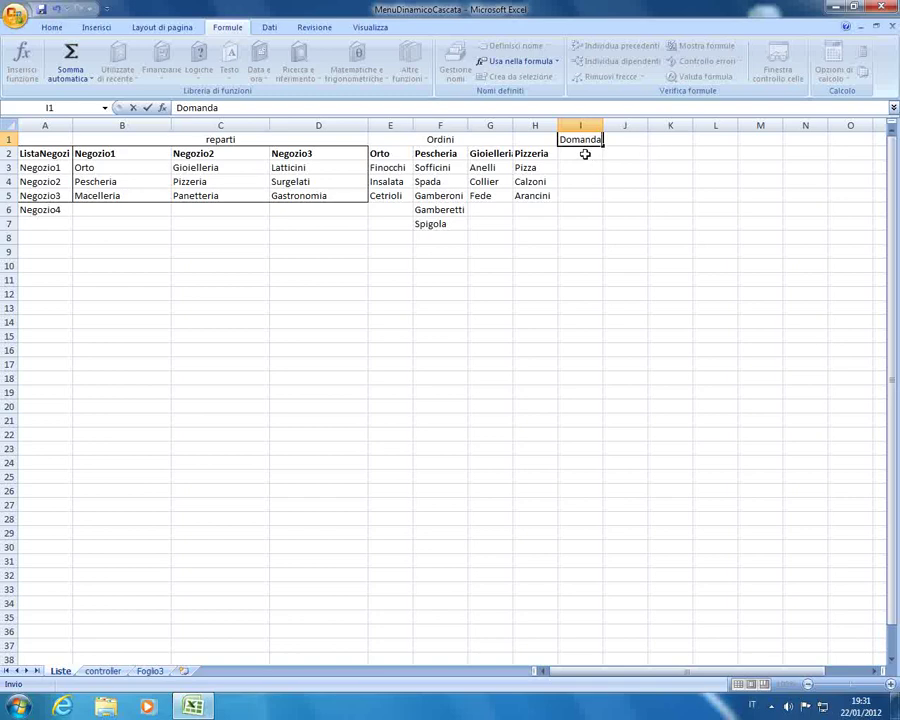
{"action": "key", "text": "Return"}
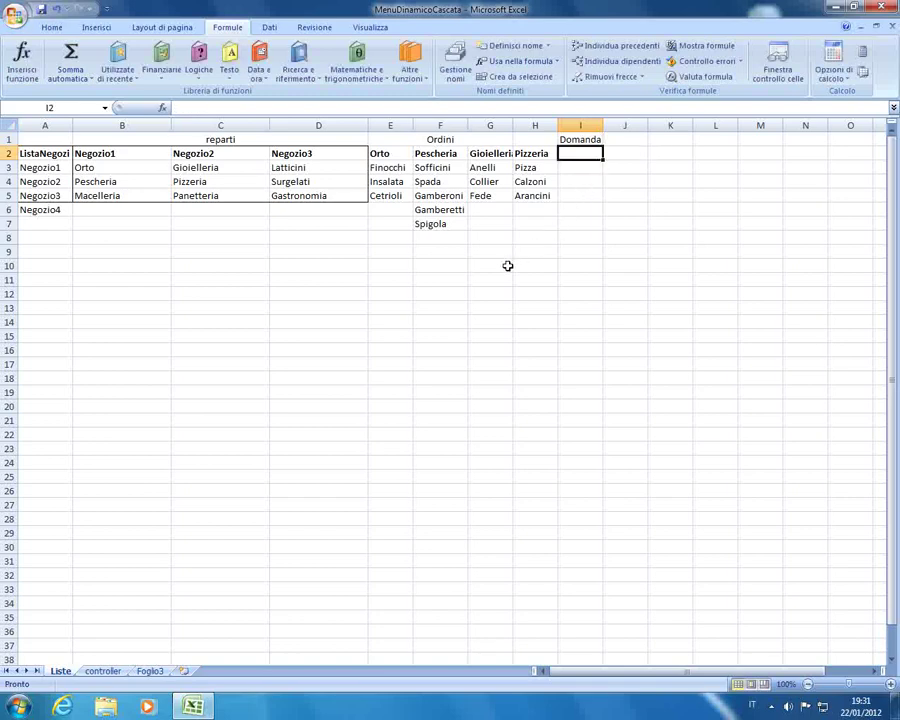
{"action": "left_click", "coordinate": [396, 158]}
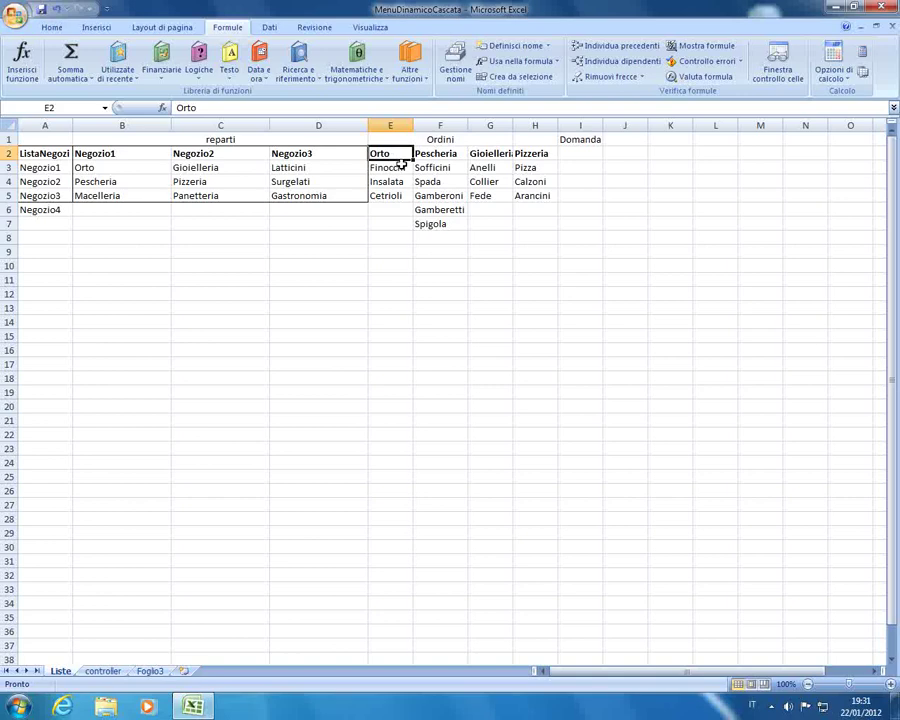
{"action": "left_click", "coordinate": [395, 172]}
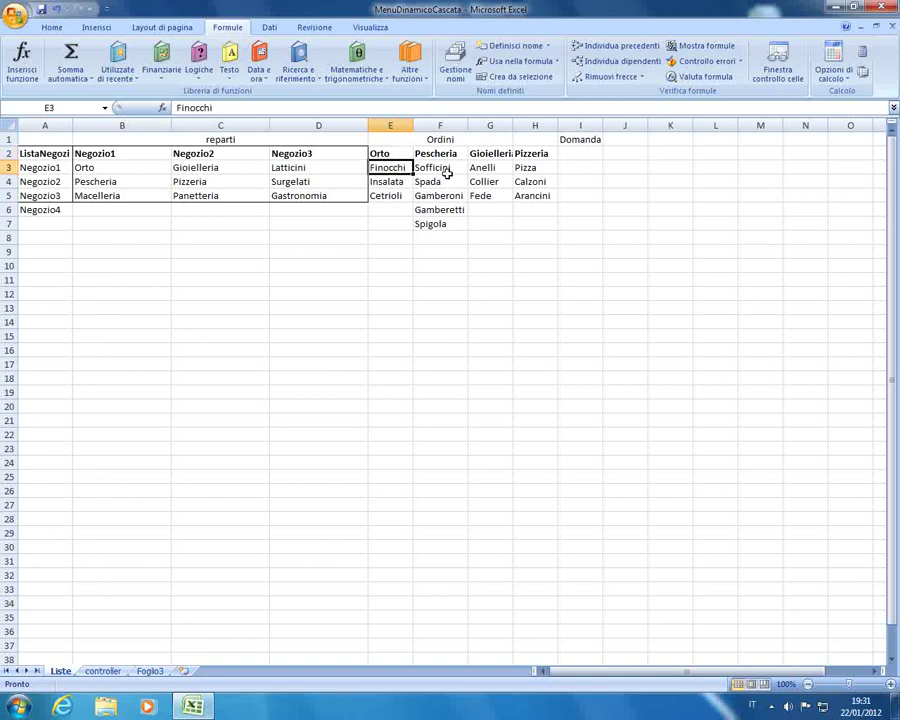
{"action": "key", "text": "ctrl+c"}
{"action": "left_click", "coordinate": [579, 153]}
{"action": "key", "text": "ctrl+v"}
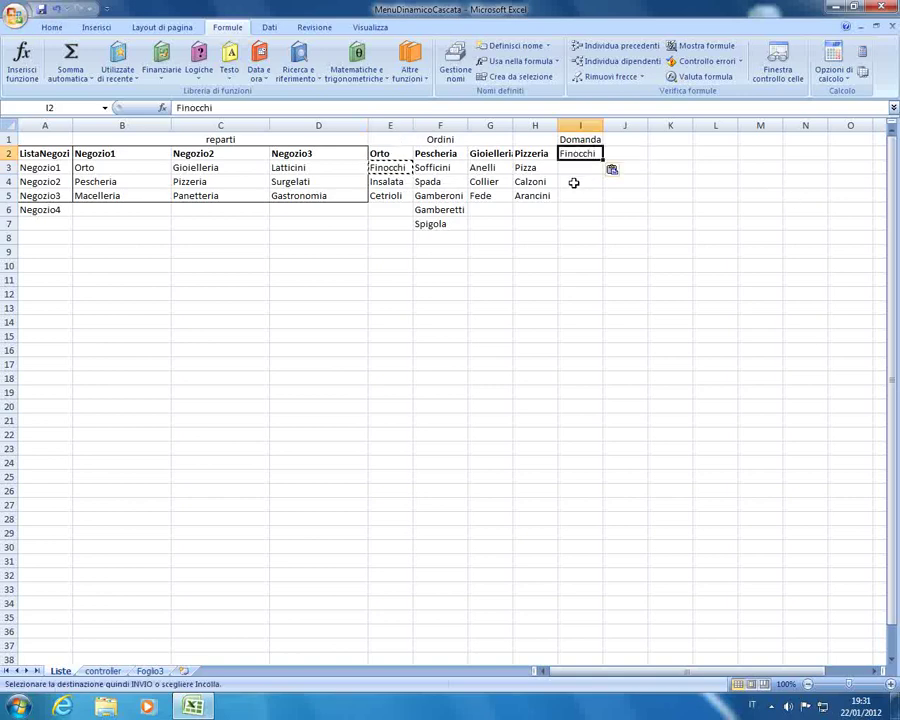
- Add 'Sono puliti?' and 'Sono Sporchi!' in I3:I4 and widen column I
{"action": "left_click", "coordinate": [580, 169]}
{"action": "type", "text": "Sono puliti"}
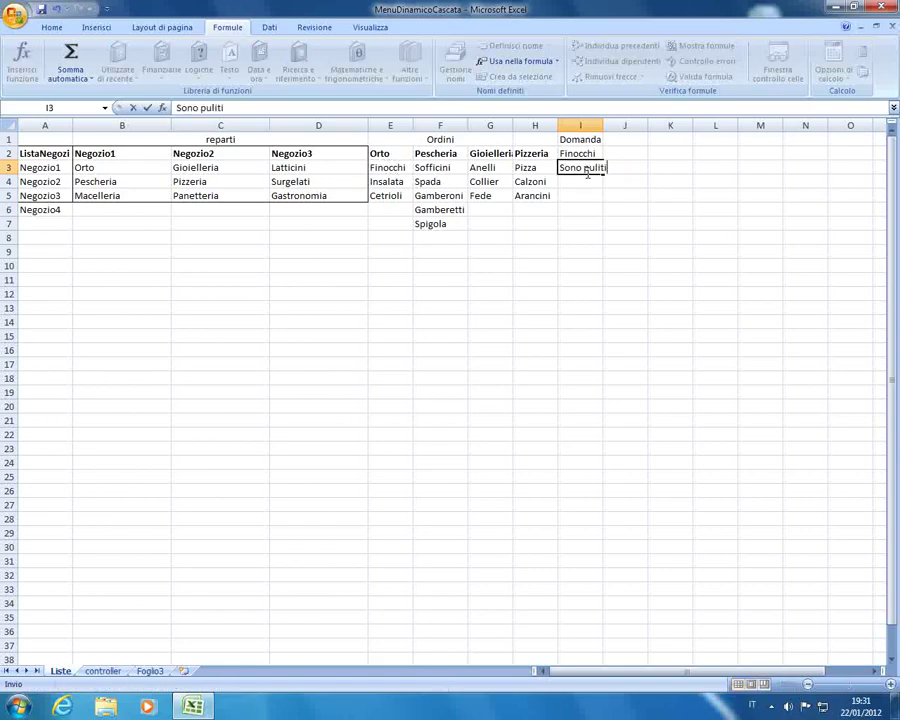
{"action": "type", "text": "?"}
{"action": "key", "text": "Return"}
{"action": "type", "text": "Son"}
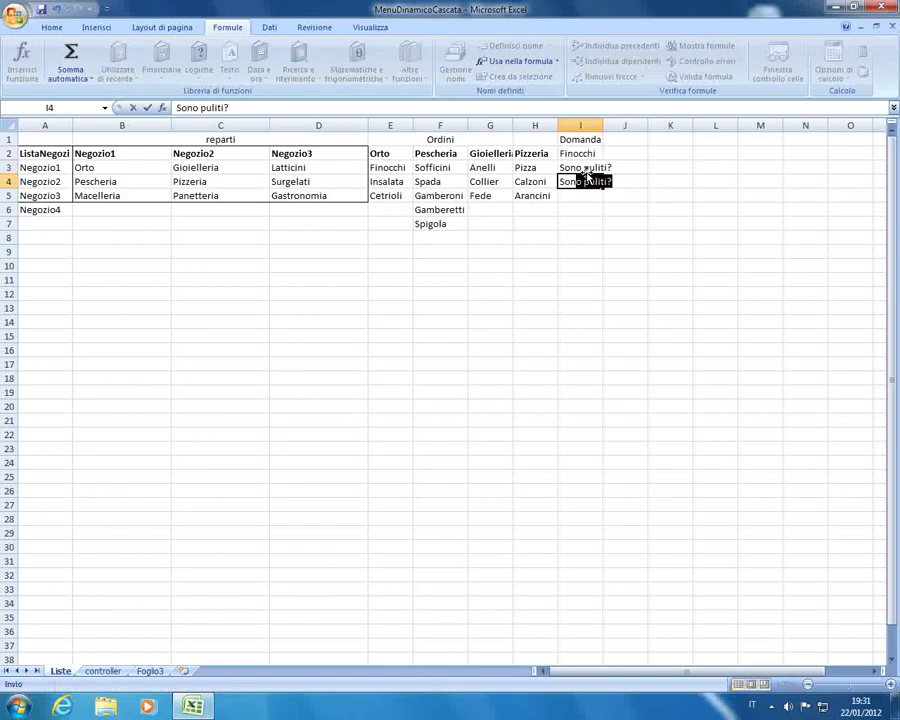
{"action": "type", "text": "o Sporchi!"}
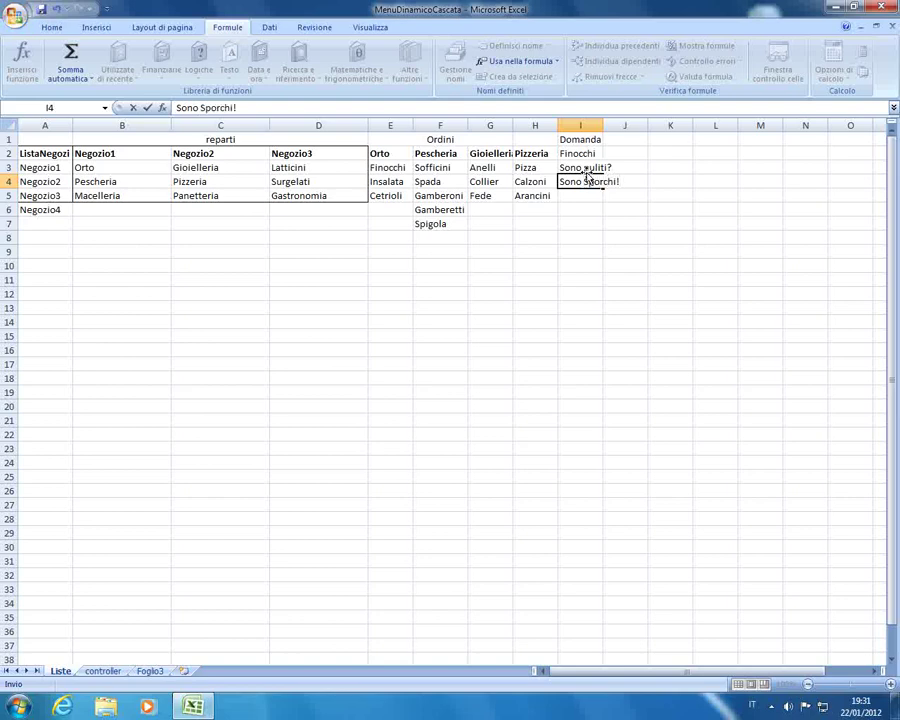
{"action": "key", "text": "Return"}
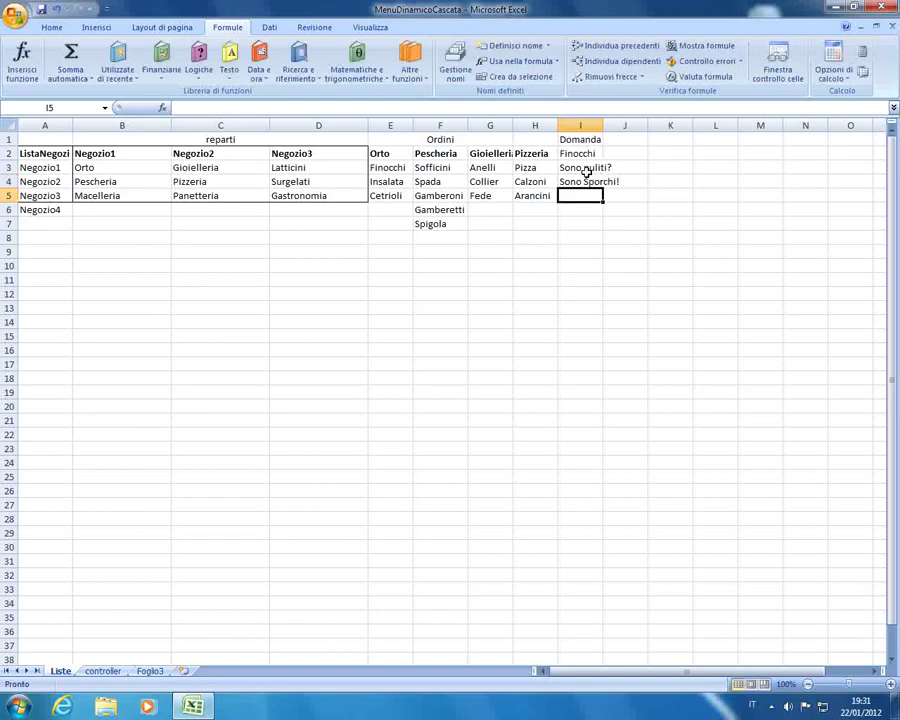
{"action": "key", "text": "Up"}
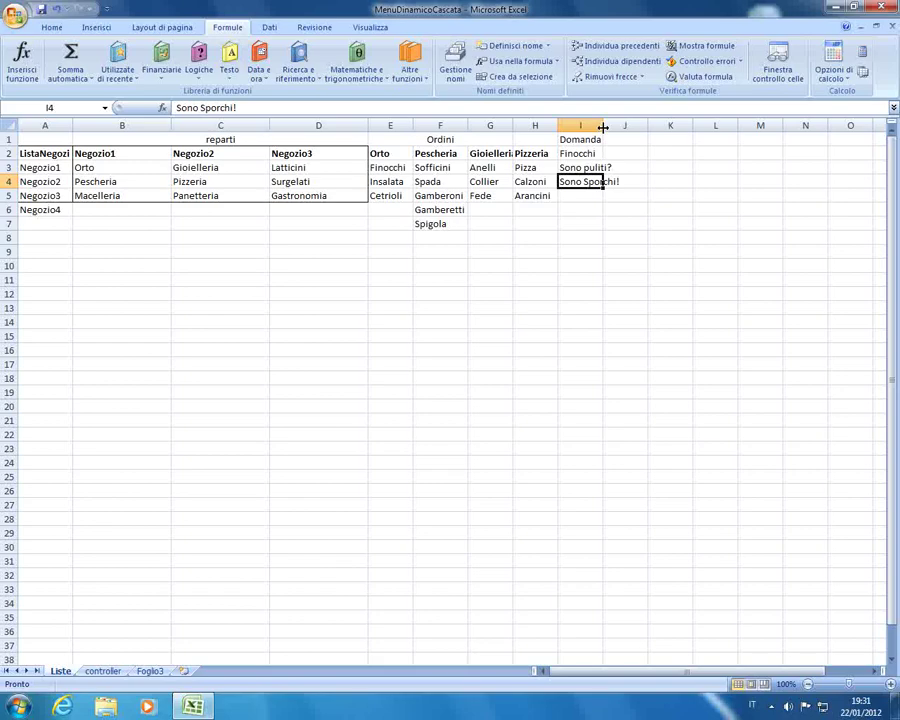
{"action": "left_click_drag", "start_coordinate": [603, 127], "coordinate": [634, 127]}
{"action": "left_click_drag", "start_coordinate": [380, 154], "coordinate": [526, 224]}
- Give E2:H7 a thin outside border, after trying All Borders and No Border
{"action": "left_click", "coordinate": [51, 27]}
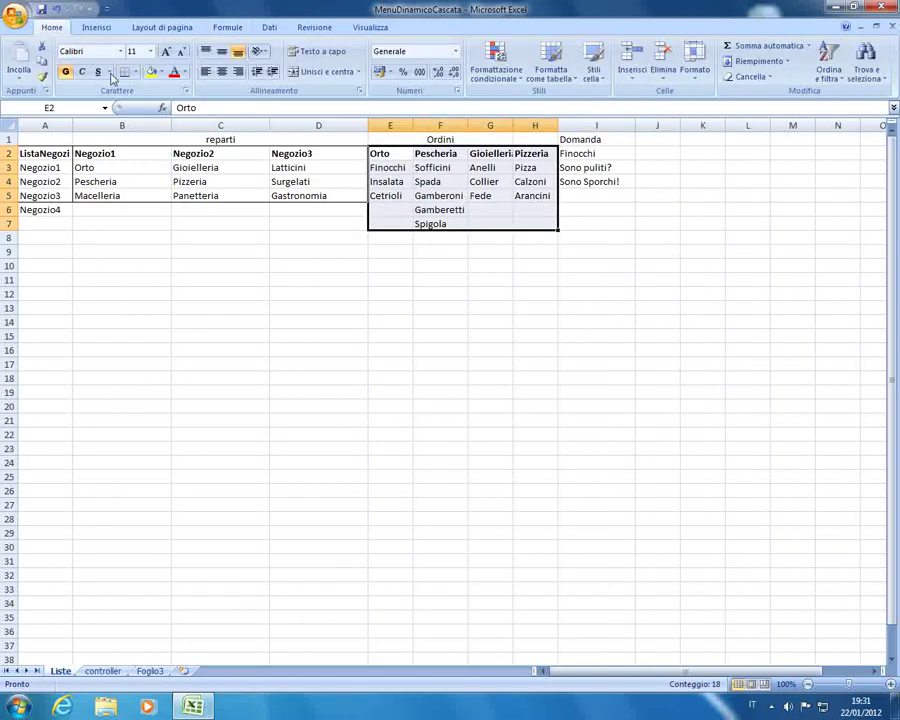
{"action": "left_click", "coordinate": [134, 72]}
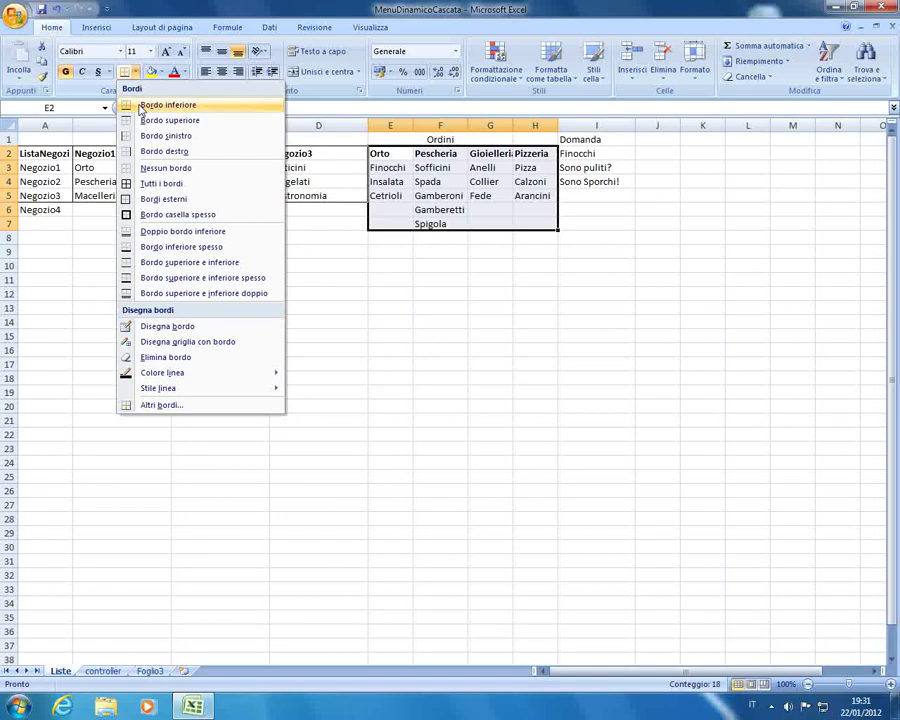
{"action": "left_click", "coordinate": [145, 186]}
{"action": "left_click", "coordinate": [133, 72]}
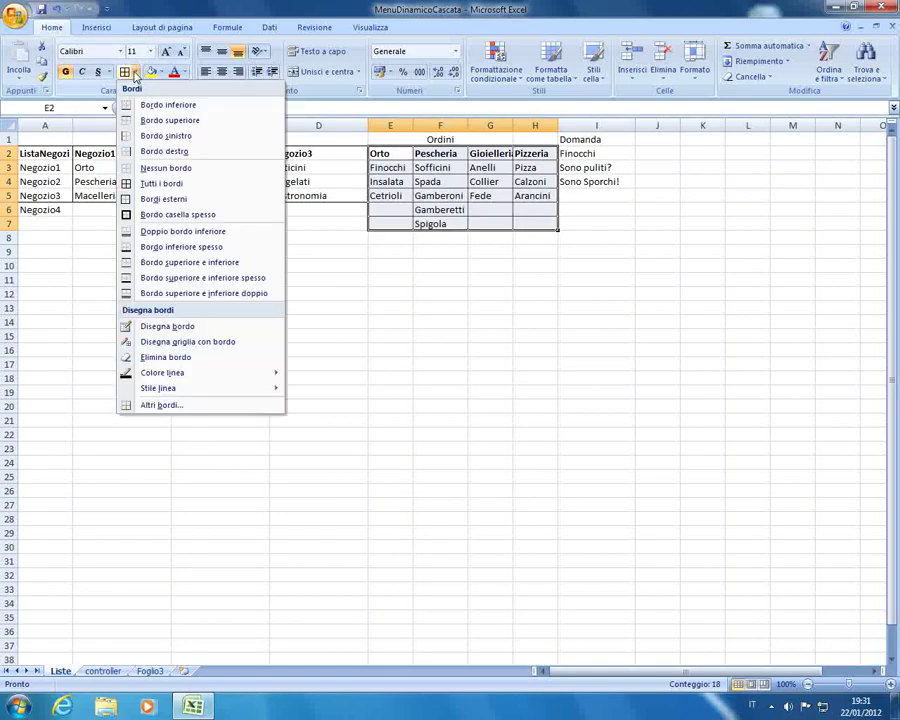
{"action": "left_click", "coordinate": [140, 167]}
{"action": "left_click", "coordinate": [134, 72]}
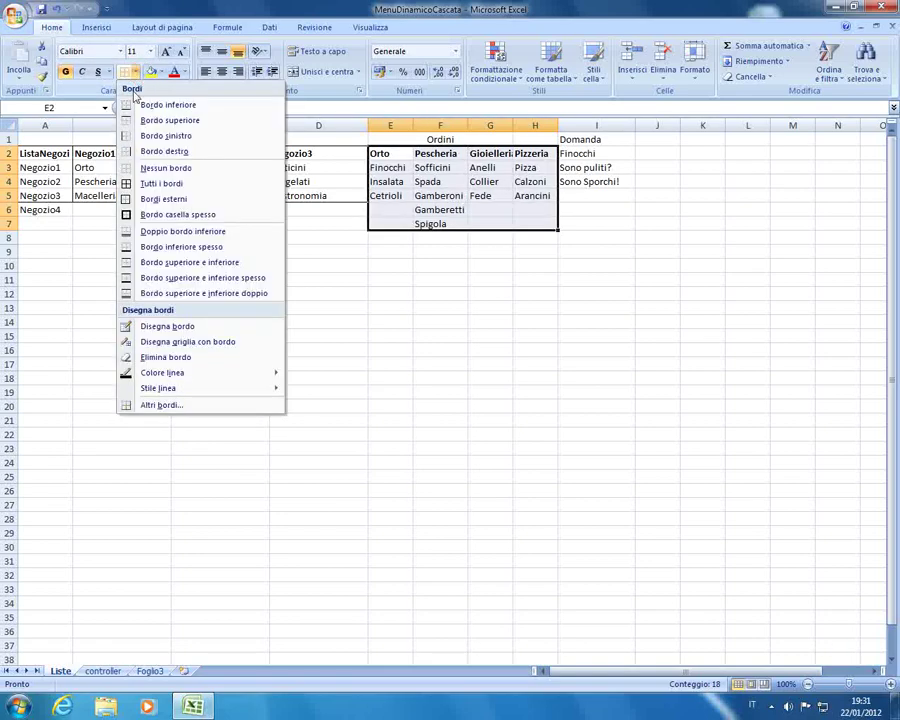
{"action": "left_click", "coordinate": [150, 198]}
{"action": "left_click", "coordinate": [274, 237]}
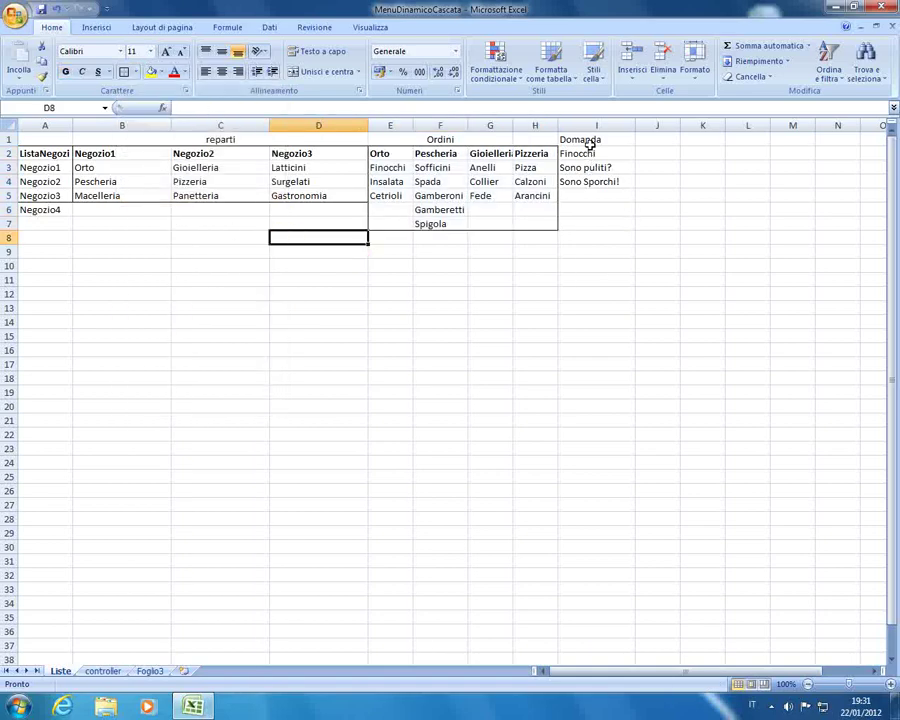
- Copy Insalata from E4 to start a second question list in column J
{"action": "left_click_drag", "start_coordinate": [590, 145], "coordinate": [629, 143]}
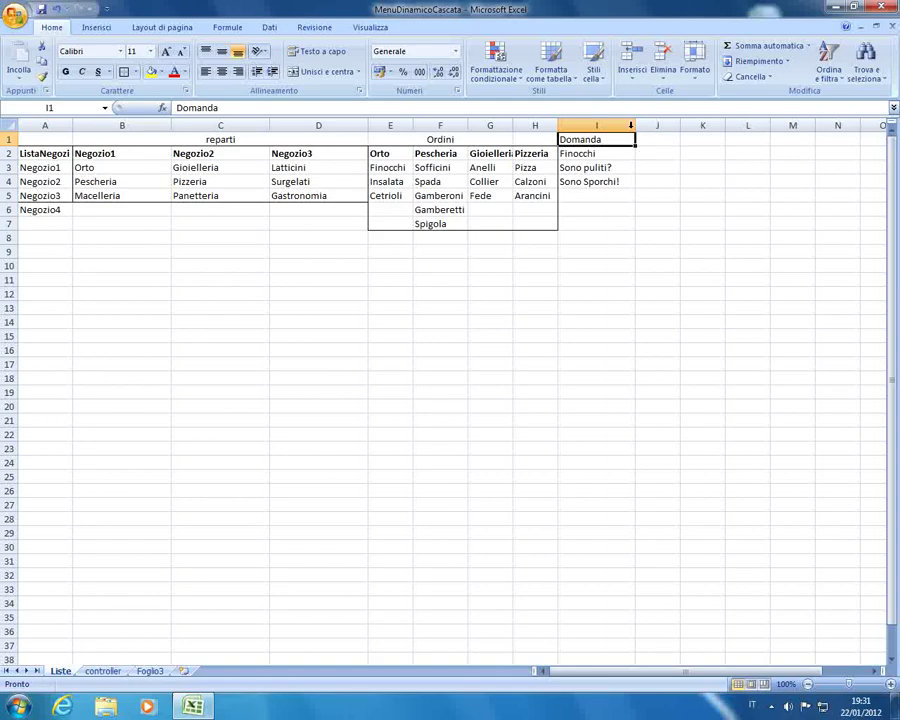
{"action": "left_click", "coordinate": [646, 152]}
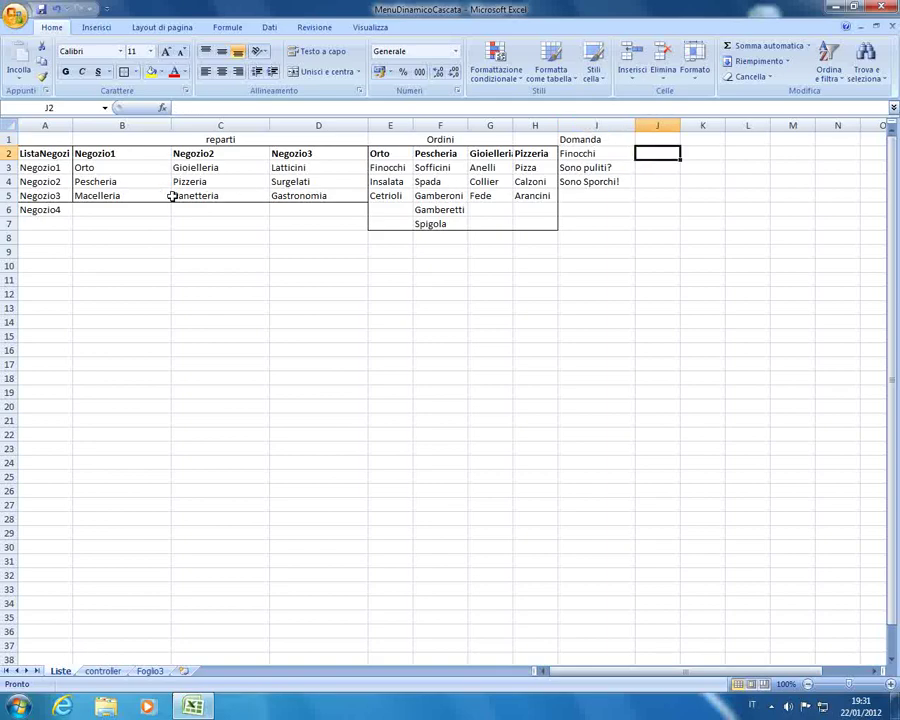
{"action": "left_click", "coordinate": [388, 181]}
{"action": "key", "text": "ctrl+c"}
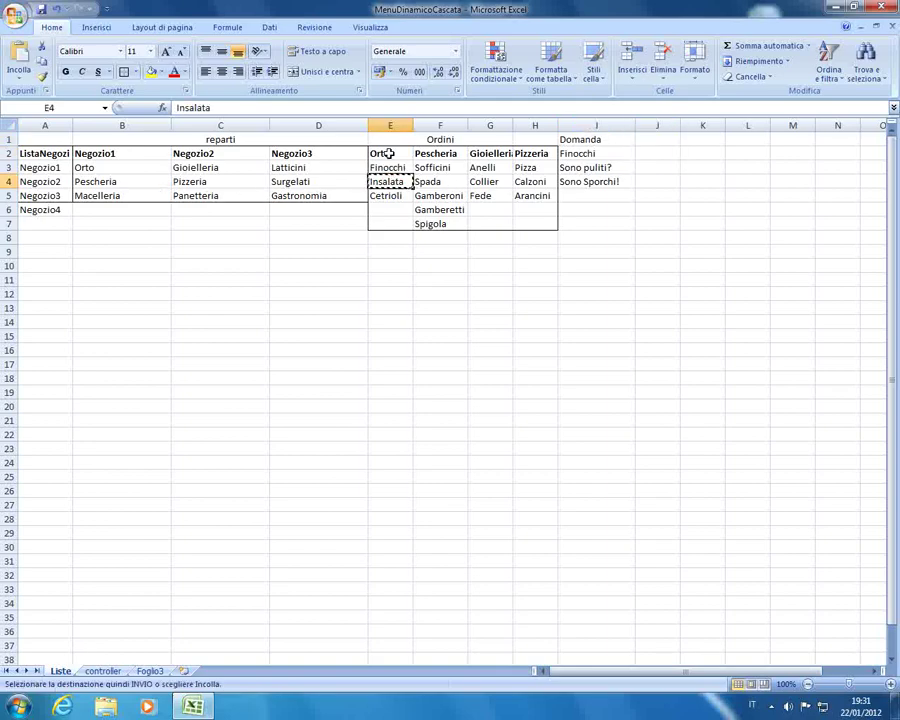
- Paste Insalata into J2, add 'è verde?' and 'è rossa?' below, then go to Foglio3's B2
{"action": "left_click", "coordinate": [648, 153]}
{"action": "key", "text": "ctrl+v"}
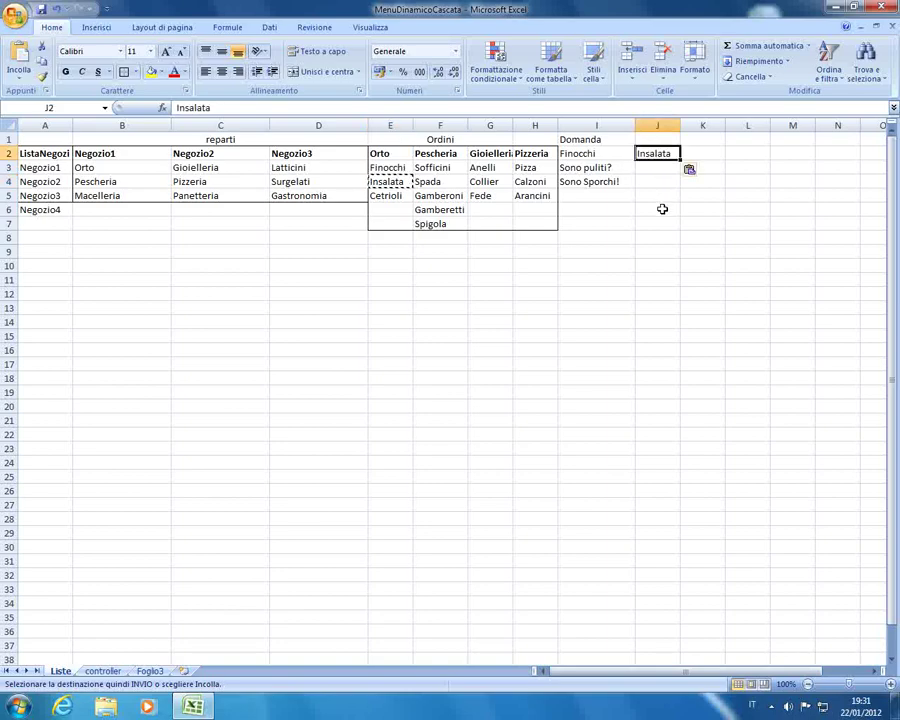
{"action": "key", "text": "Down"}
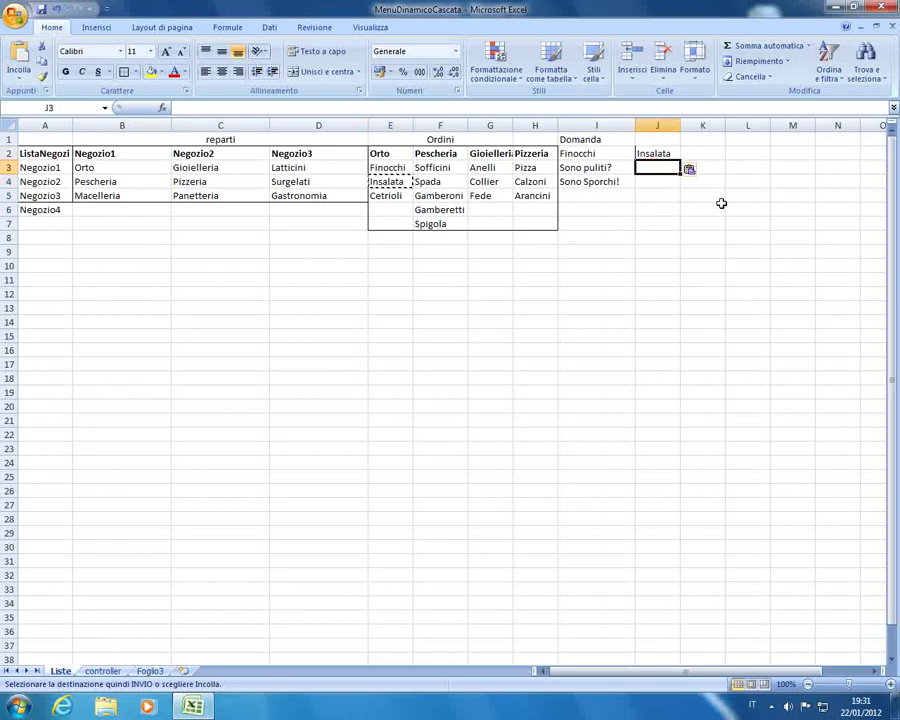
{"action": "type", "text": "è ver"}
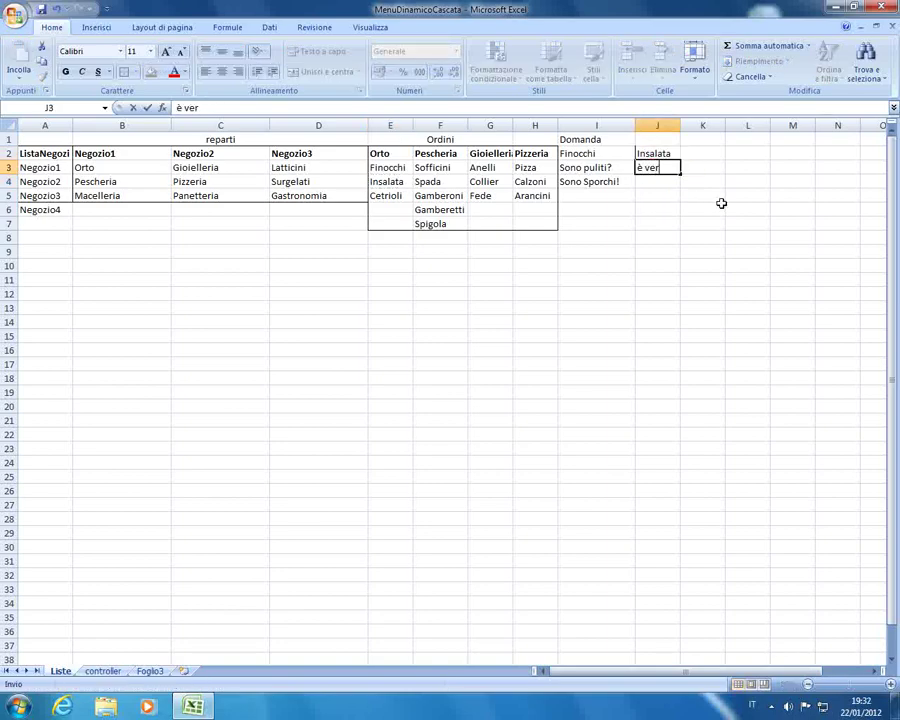
{"action": "type", "text": "de?"}
{"action": "key", "text": "Return"}
{"action": "type", "text": "è"}
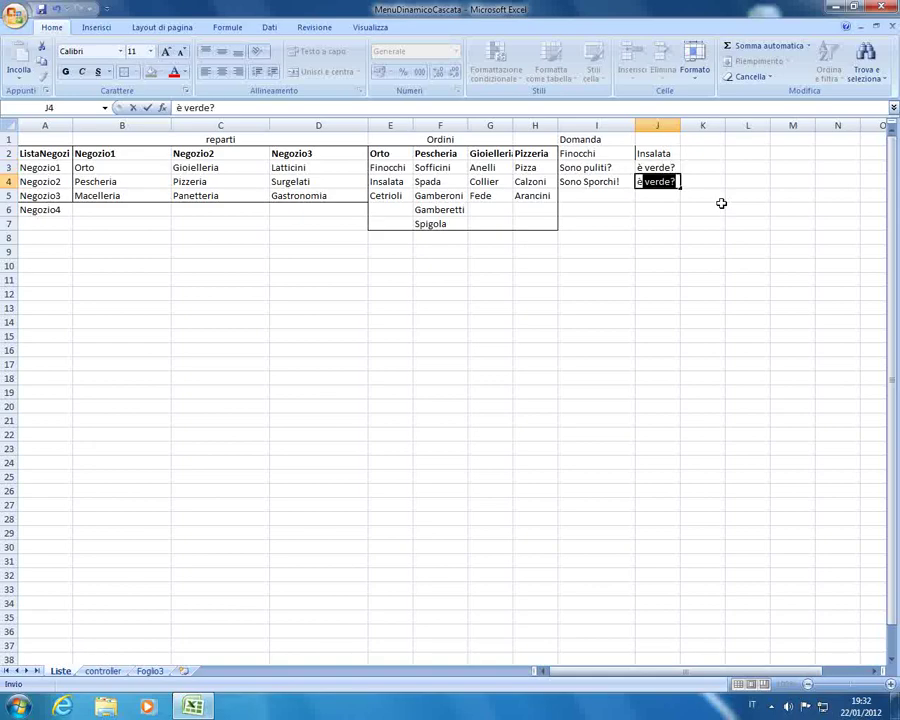
{"action": "type", "text": " rossa?"}
{"action": "key", "text": "Return"}
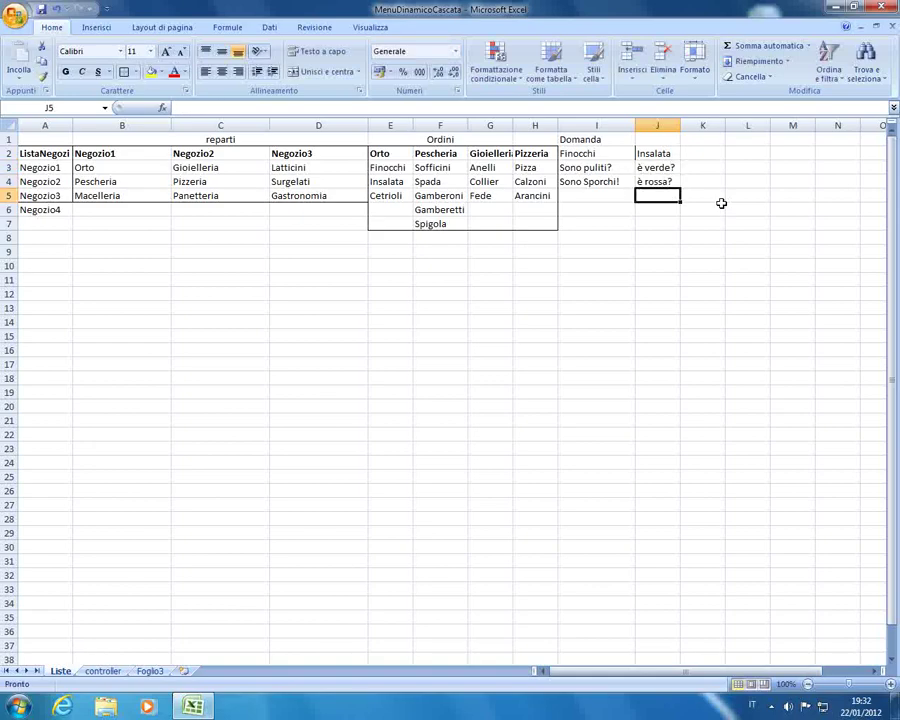
{"action": "key", "text": "Up"}
{"action": "key", "text": "Up"}
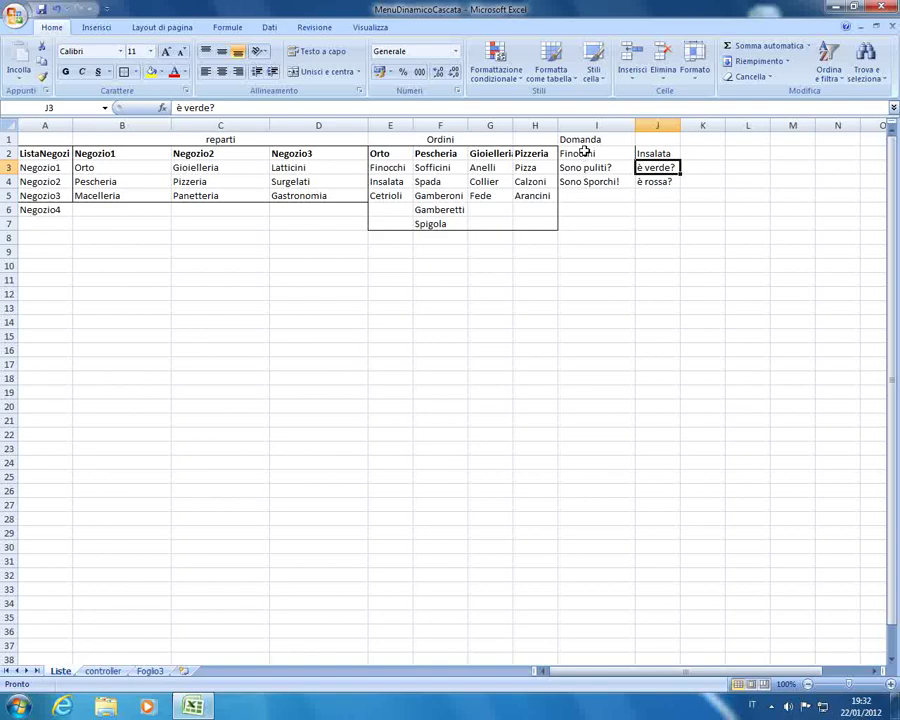
{"action": "left_click_drag", "start_coordinate": [588, 140], "coordinate": [648, 218]}
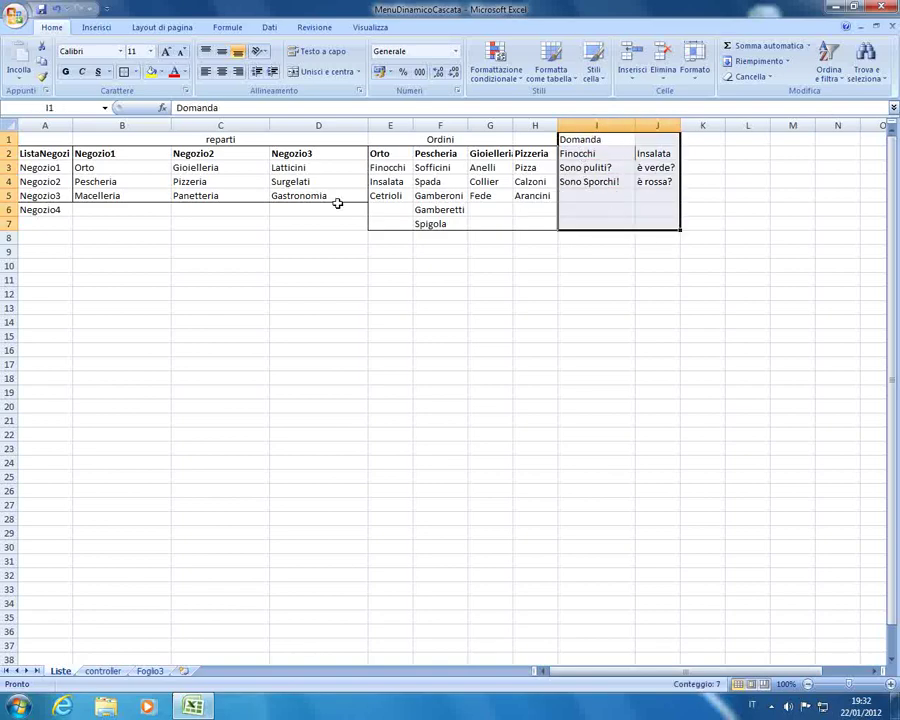
{"action": "left_click", "coordinate": [150, 671]}
{"action": "left_click", "coordinate": [122, 156]}
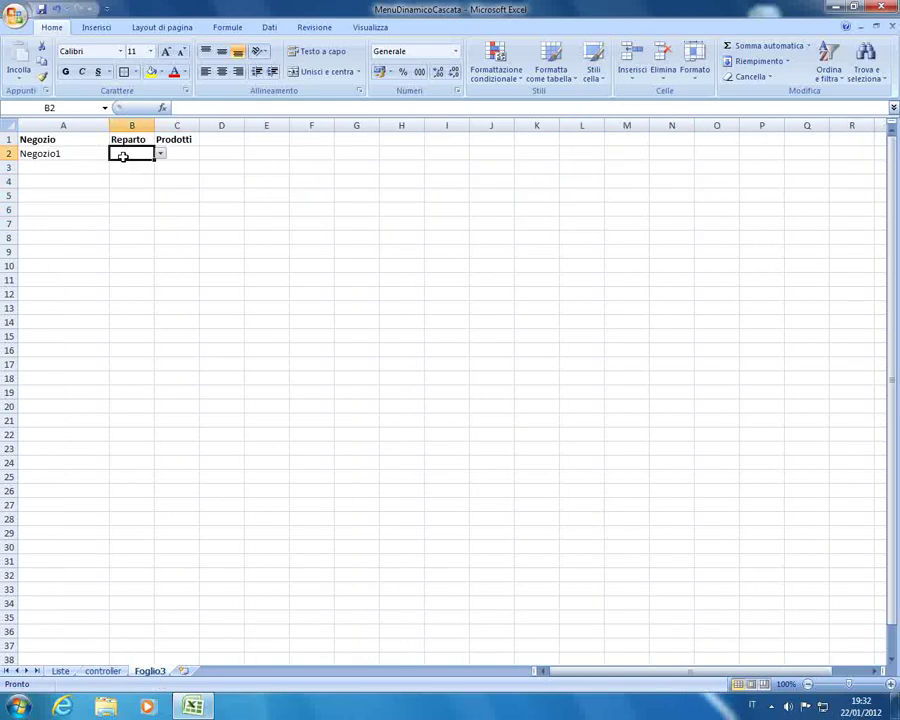
- Choose Negozio2 in A2 and view B2's Reparto choices: Gioielleria, Pizzeria, Panetteria
{"action": "left_click", "coordinate": [90, 153]}
{"action": "left_click", "coordinate": [116, 153]}
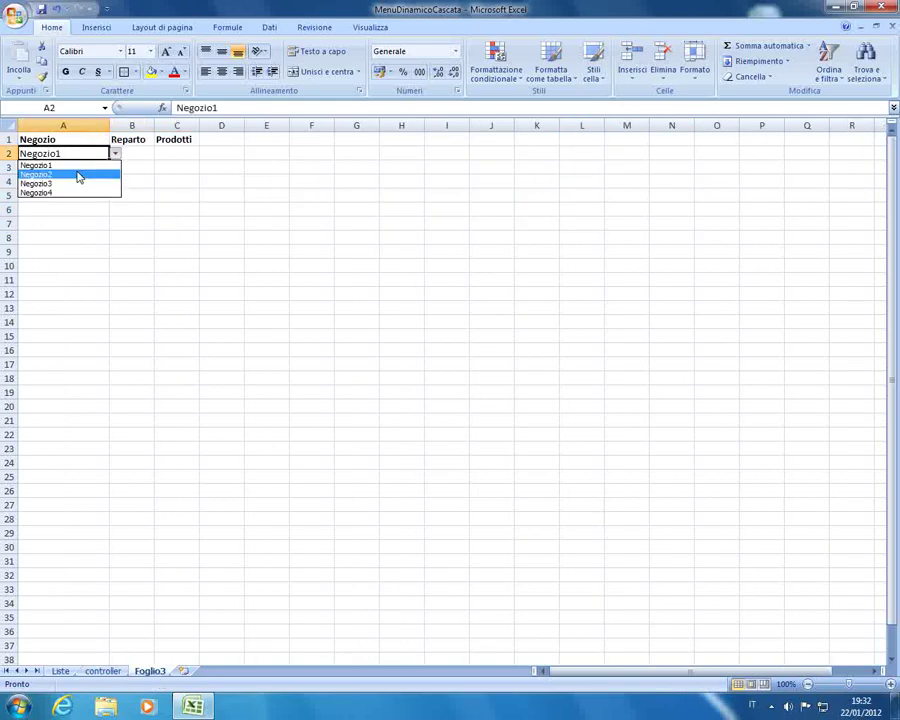
{"action": "left_click", "coordinate": [78, 175]}
{"action": "left_click", "coordinate": [124, 153]}
{"action": "left_click", "coordinate": [160, 153]}
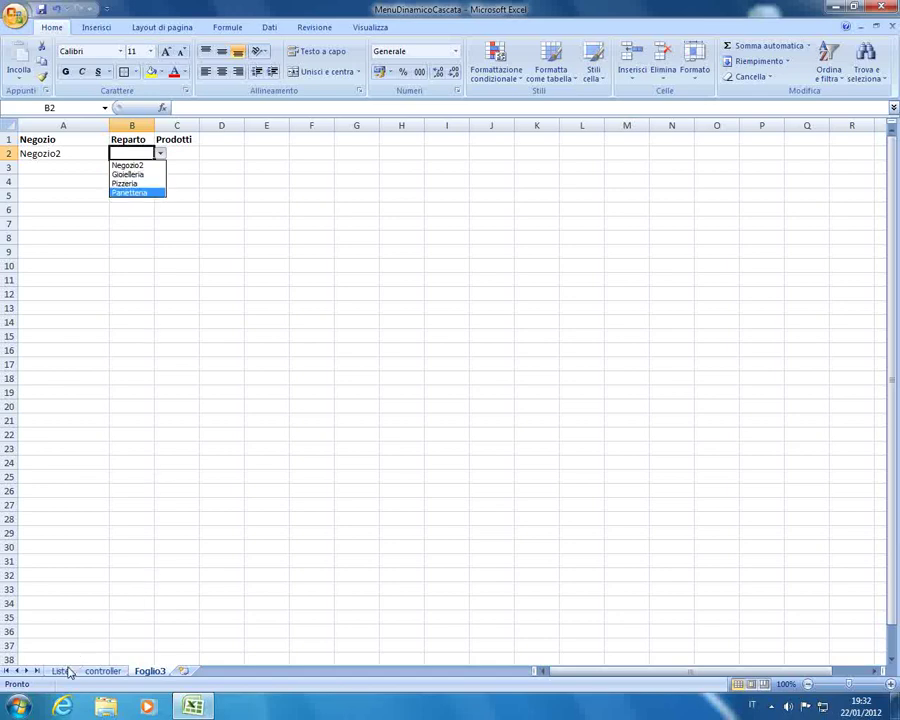
{"action": "left_click", "coordinate": [66, 671]}
- Compare with Negozio2's departments in C3:C5 and headers G2, H2 on Liste, then select Foglio3's C2
{"action": "left_click", "coordinate": [66, 671]}
{"action": "left_click", "coordinate": [197, 168]}
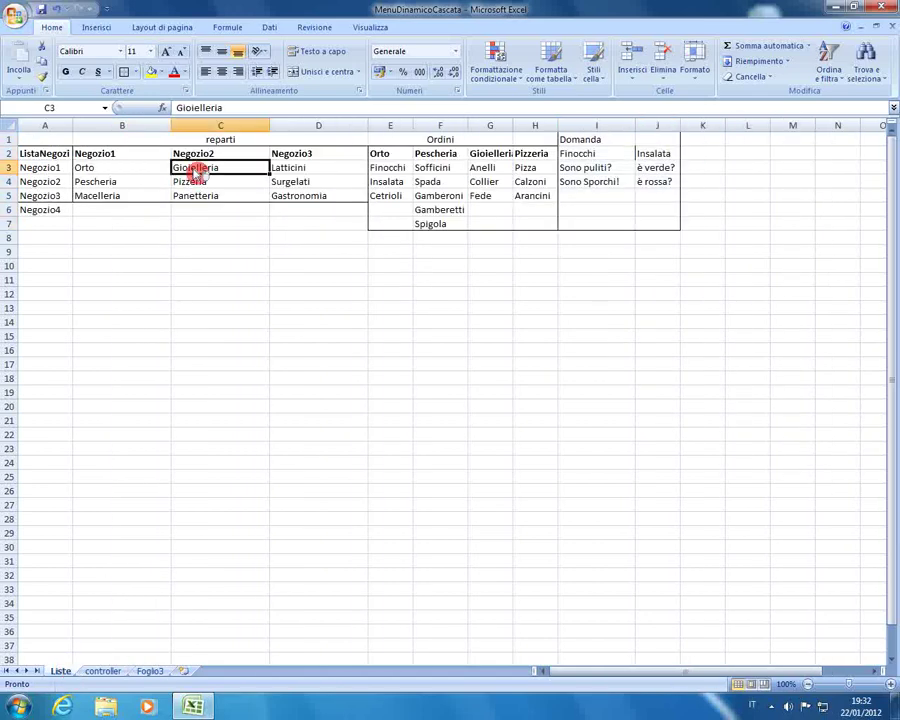
{"action": "left_click_drag", "start_coordinate": [197, 168], "coordinate": [193, 196]}
{"action": "left_click", "coordinate": [200, 170]}
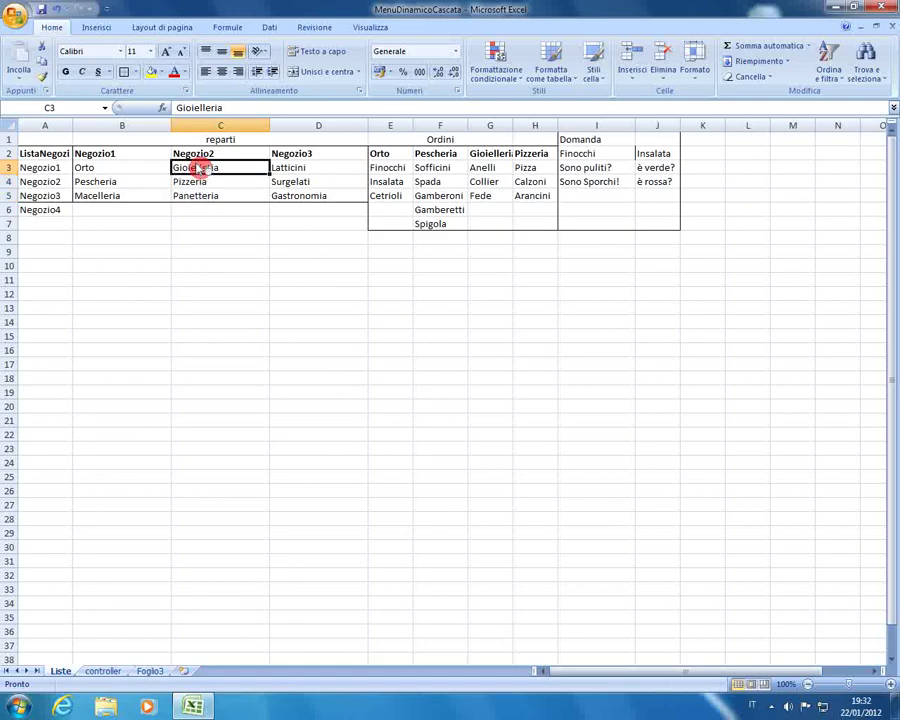
{"action": "left_click", "coordinate": [500, 153]}
{"action": "left_click", "coordinate": [530, 154]}
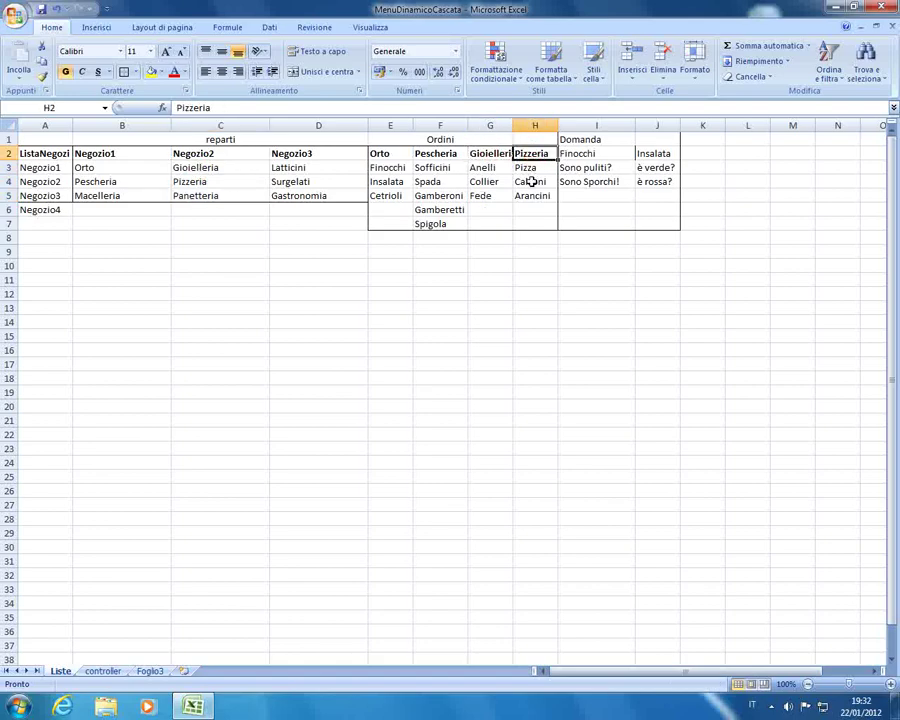
{"action": "left_click", "coordinate": [147, 672]}
{"action": "left_click", "coordinate": [183, 151]}
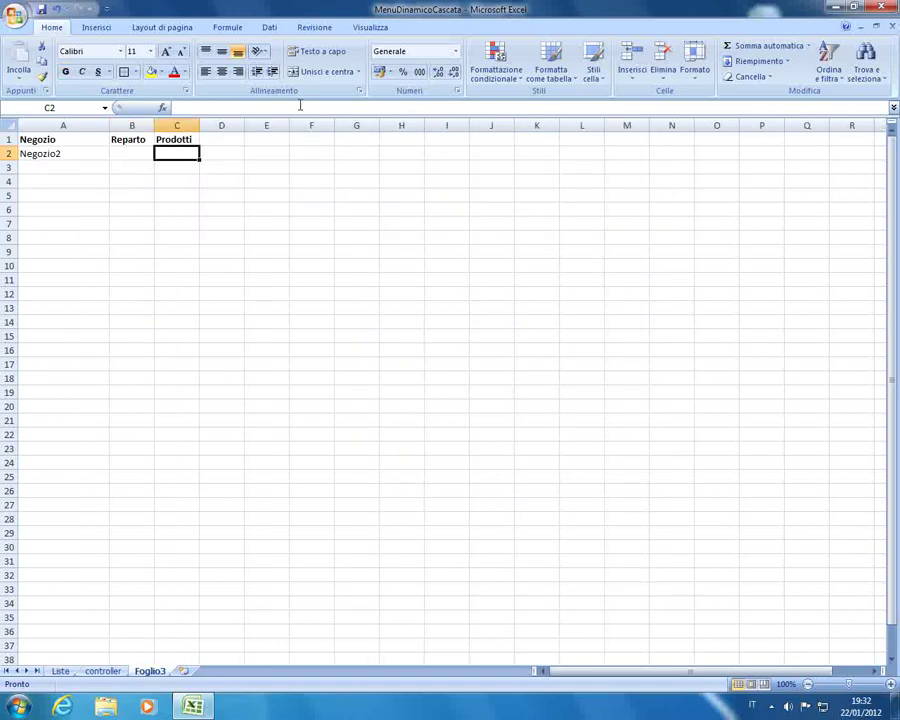
- Give C2 a list validation sourced from =INDIRETTO($B$2), accepting the error warning
{"action": "left_click", "coordinate": [270, 28]}
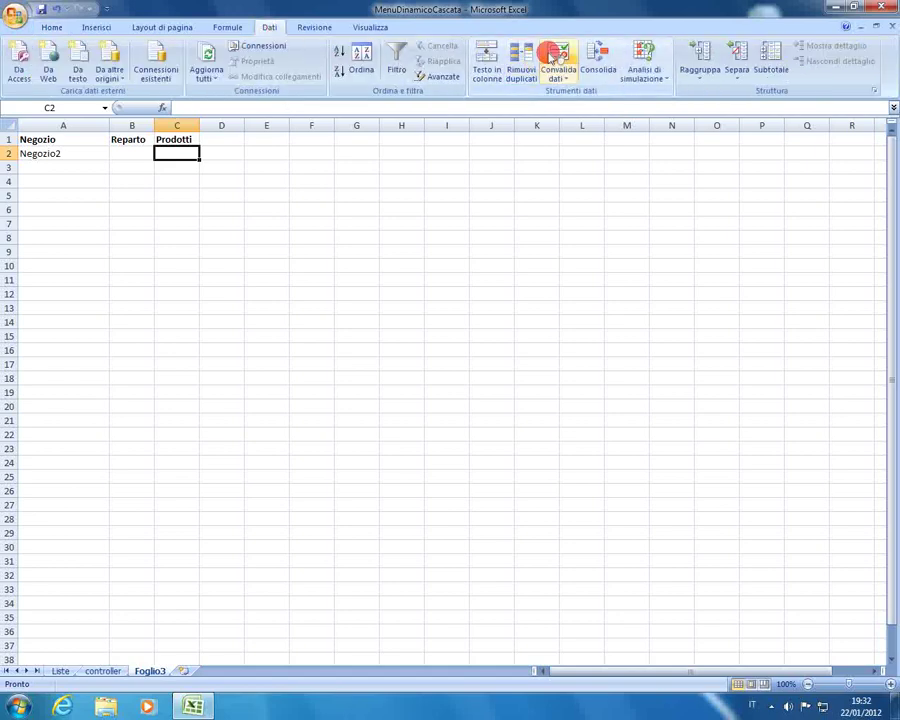
{"action": "left_click", "coordinate": [556, 56]}
{"action": "left_click", "coordinate": [430, 288]}
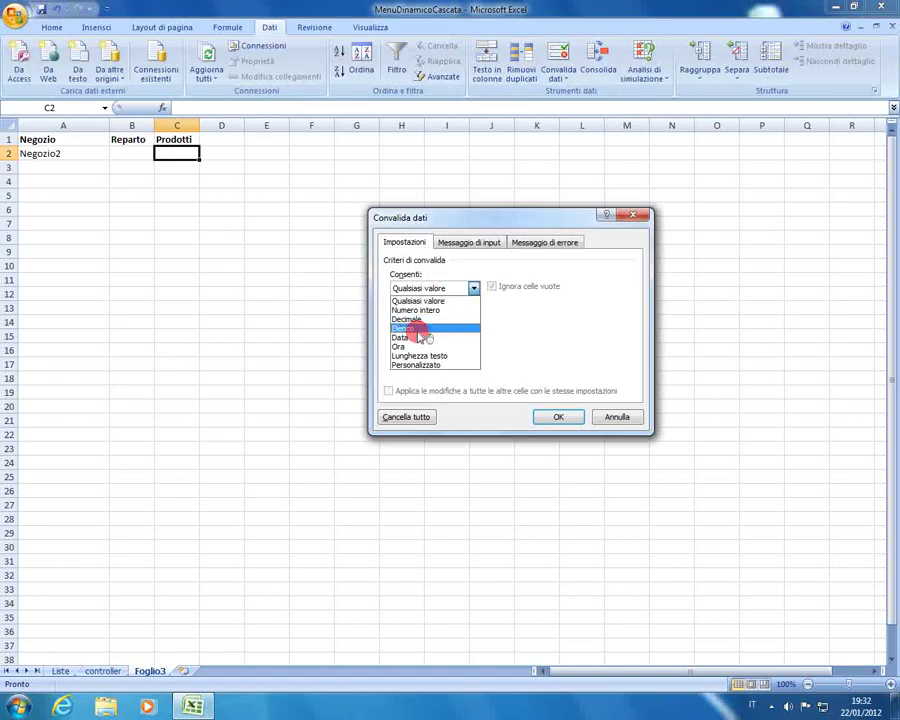
{"action": "left_click", "coordinate": [416, 329]}
{"action": "left_click", "coordinate": [419, 346]}
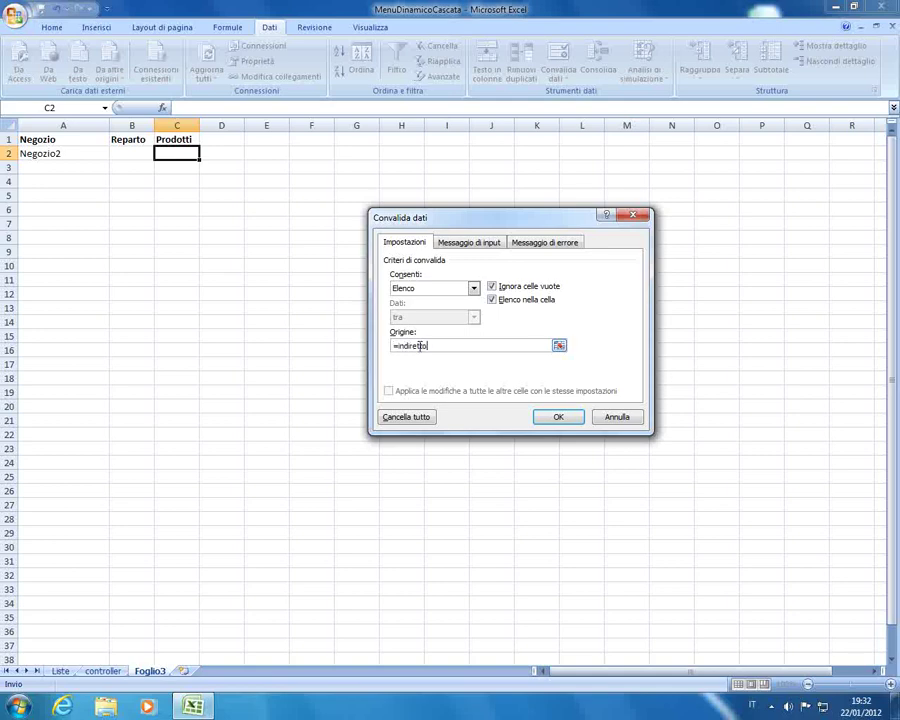
{"action": "type", "text": "=indiretto("}
{"action": "key", "text": "Left"}
{"action": "key", "text": "BackSpace"}
{"action": "key", "text": "BackSpace"}
{"action": "key", "text": "Left"}
{"action": "key", "text": "Return"}
{"action": "left_click", "coordinate": [417, 389]}
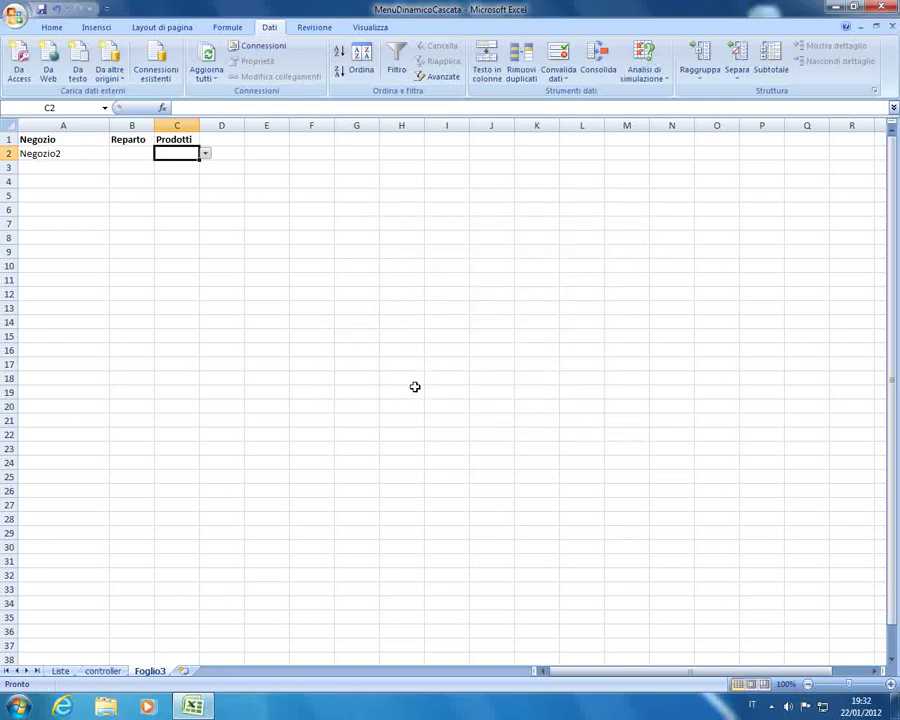
{"action": "left_click", "coordinate": [205, 154]}
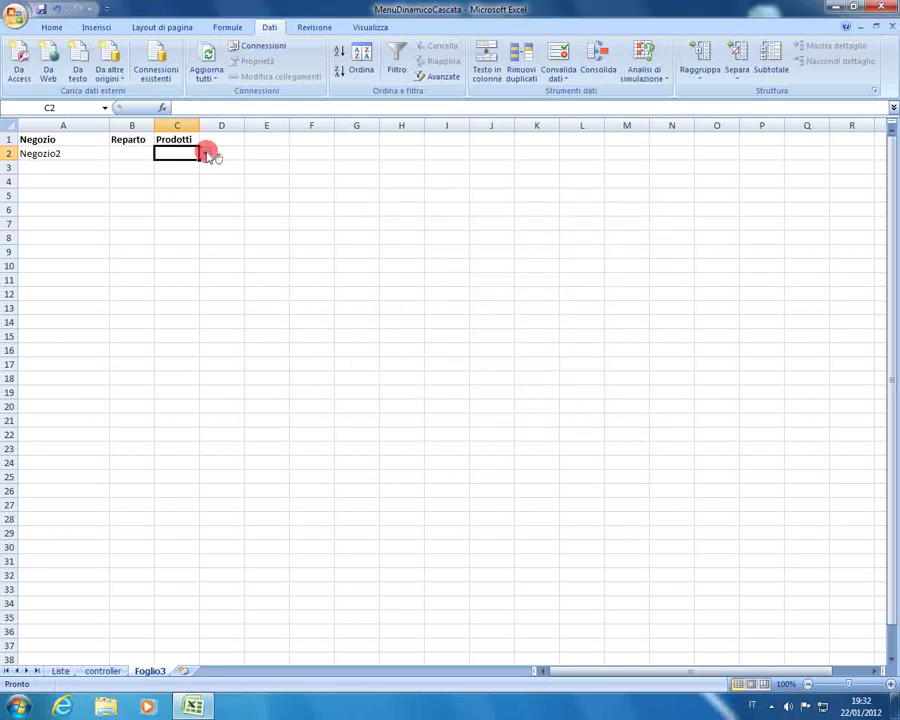
- Pick Gioielleria as Reparto in B2 and Anelli as product in C2
{"action": "left_click", "coordinate": [144, 153]}
{"action": "left_click", "coordinate": [160, 155]}
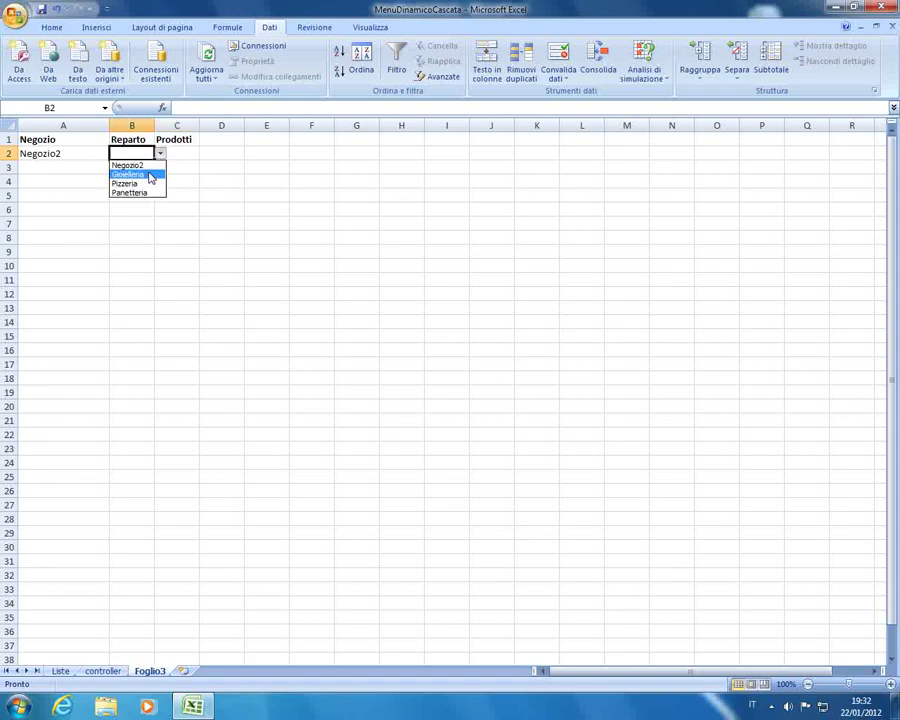
{"action": "left_click", "coordinate": [151, 175]}
{"action": "left_click", "coordinate": [185, 154]}
{"action": "left_click", "coordinate": [205, 155]}
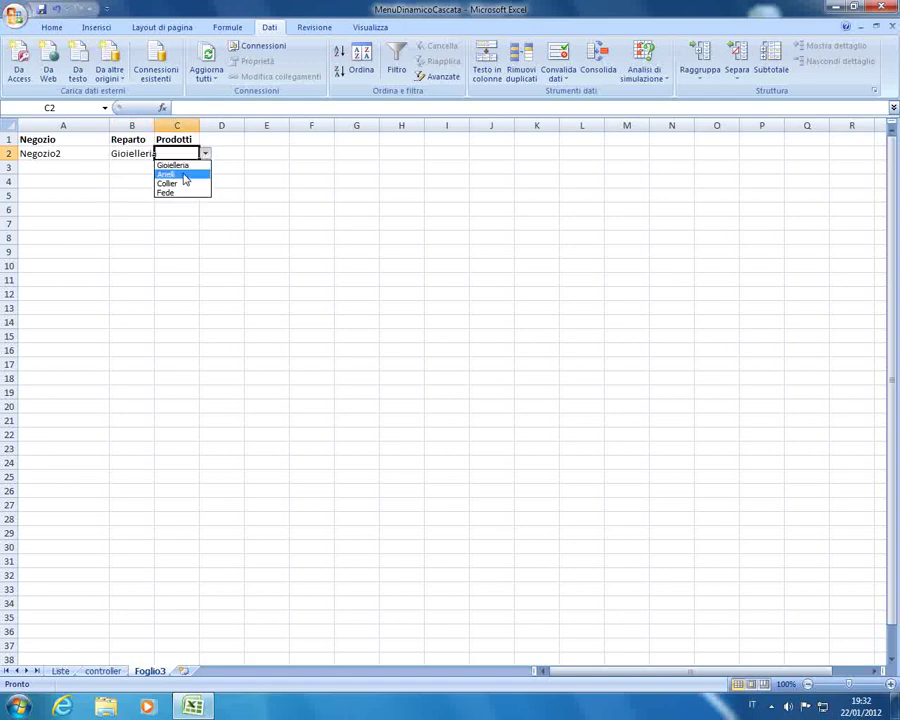
{"action": "left_click", "coordinate": [197, 174]}
- Go to the Liste sheet via controller and select the Finocchi and Insalata headers
{"action": "left_click", "coordinate": [108, 669]}
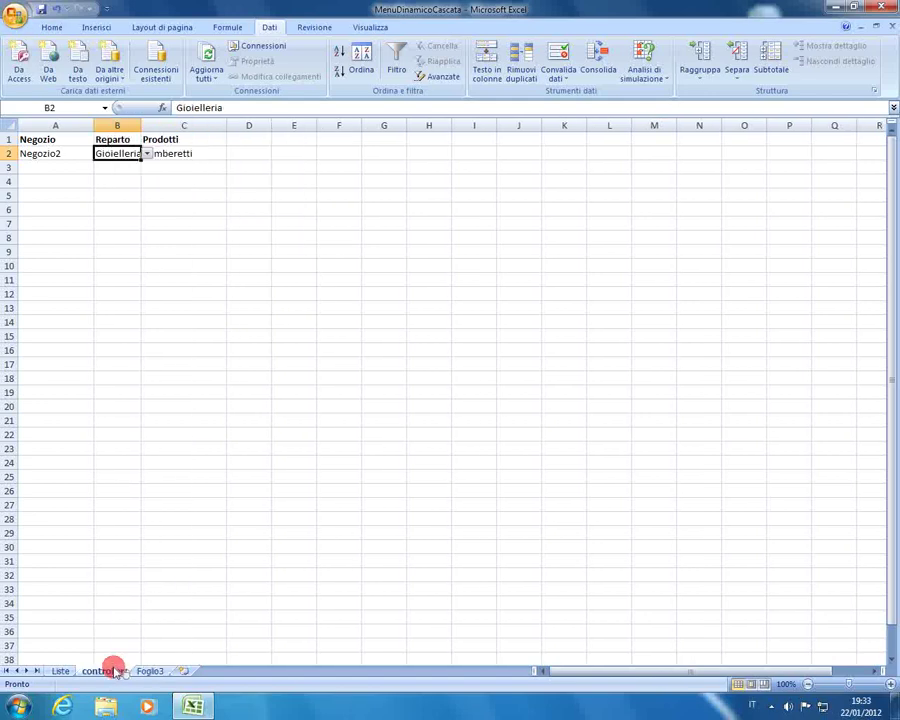
{"action": "left_click", "coordinate": [62, 672]}
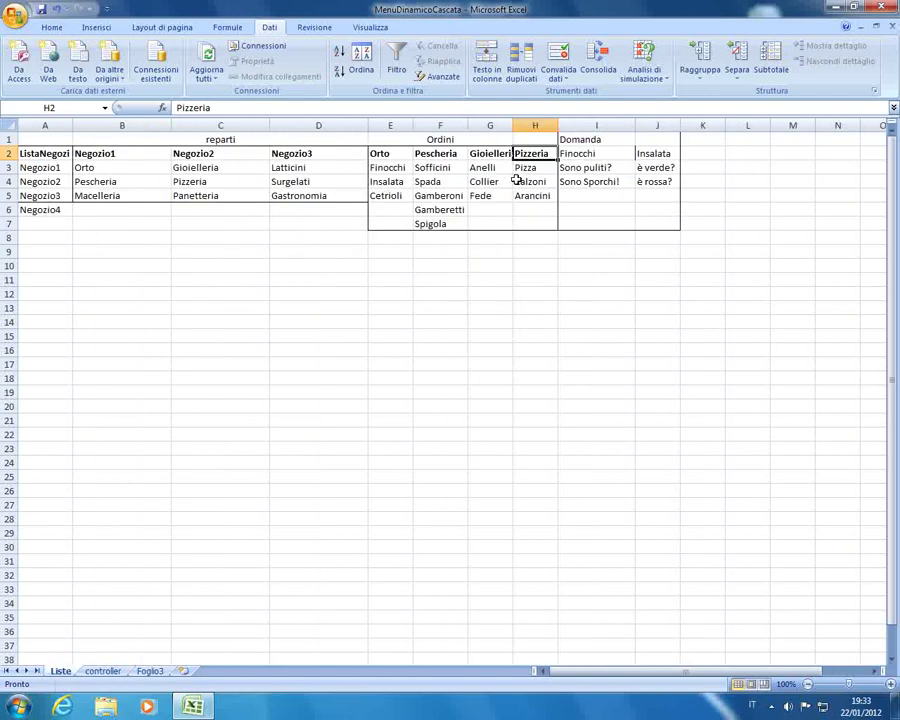
{"action": "left_click", "coordinate": [566, 170]}
{"action": "left_click_drag", "start_coordinate": [600, 154], "coordinate": [642, 152]}
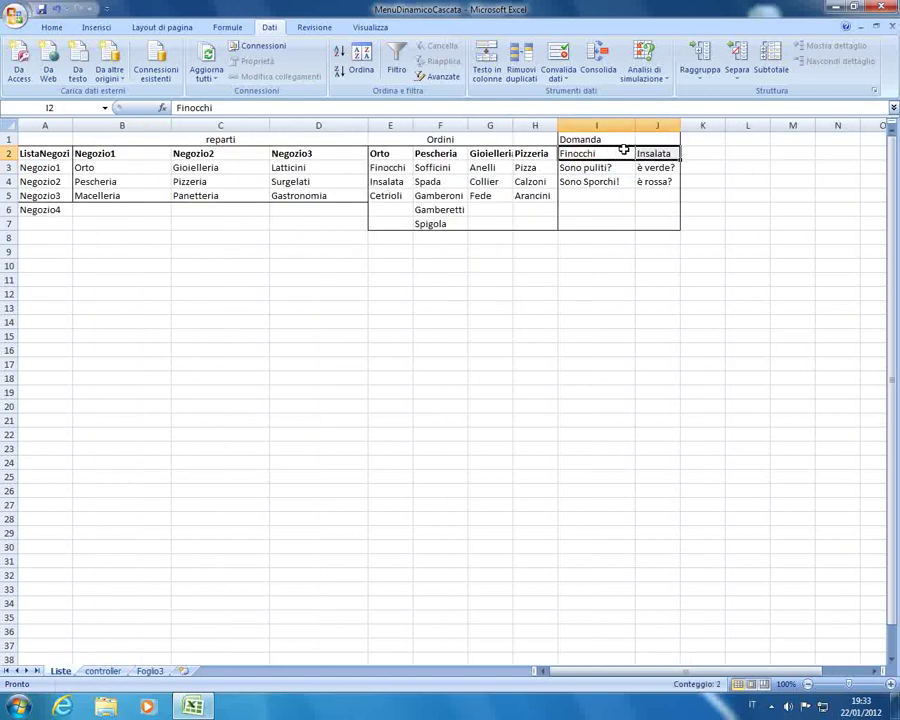
- Make the Finocchi and Insalata headers bold
{"action": "left_click", "coordinate": [52, 27]}
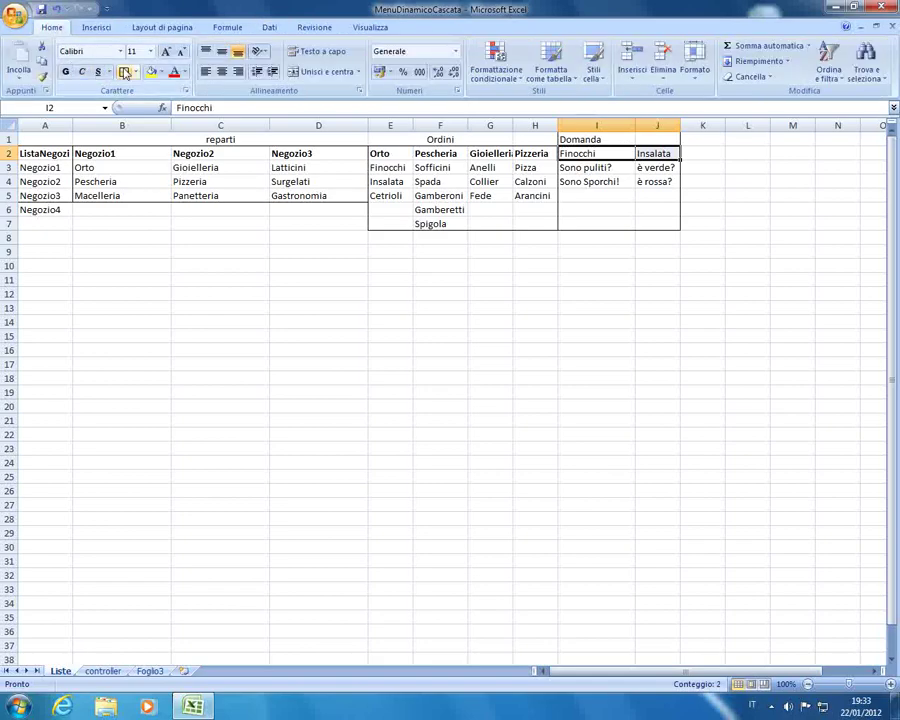
{"action": "left_click", "coordinate": [65, 71]}
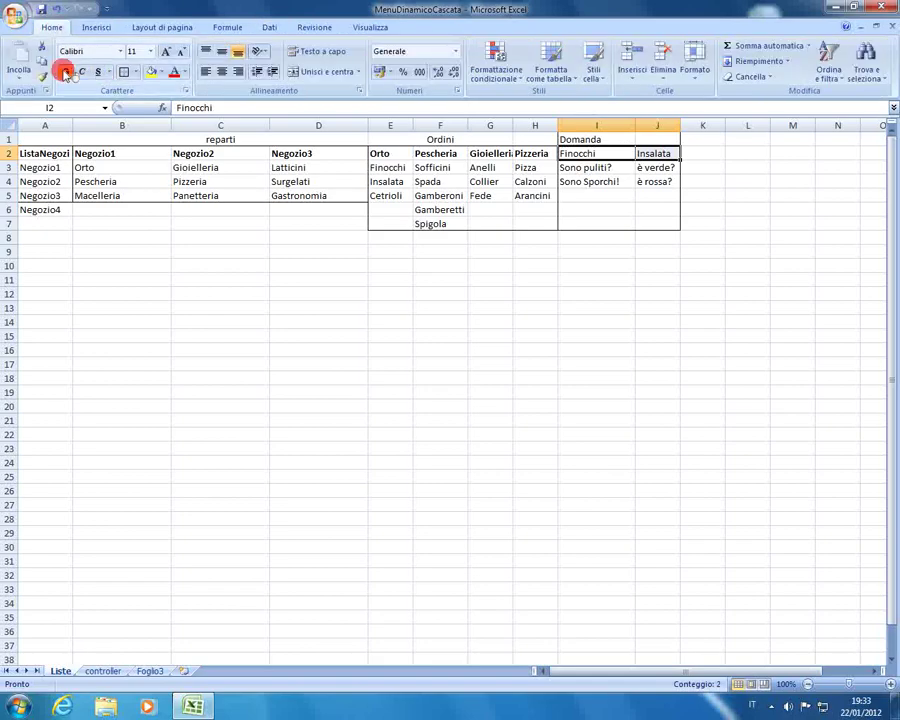
{"action": "left_click", "coordinate": [570, 168]}
{"action": "left_click", "coordinate": [579, 154]}
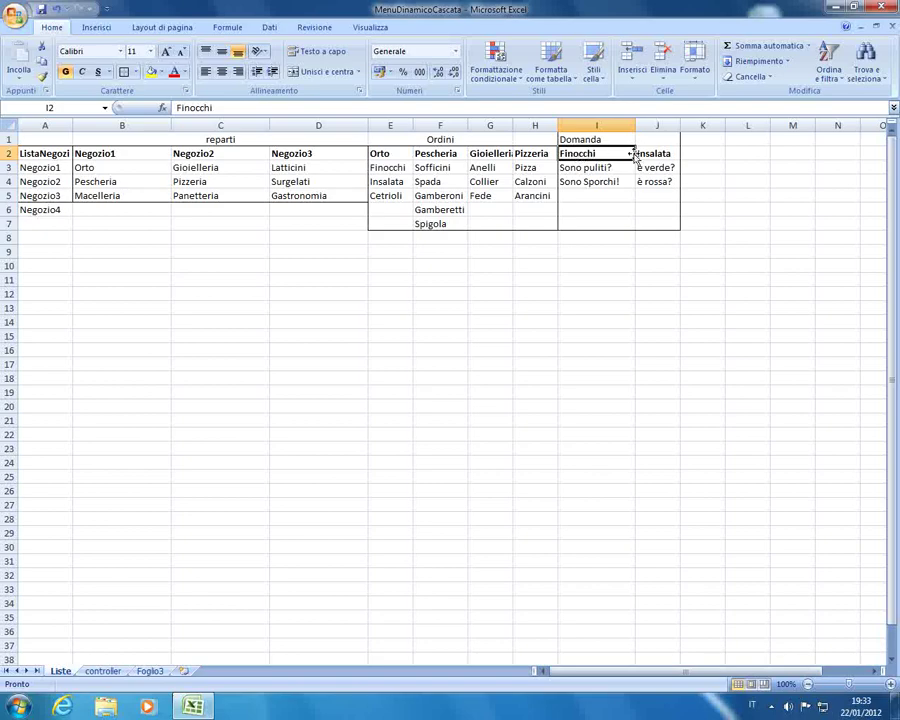
{"action": "key", "text": "Right"}
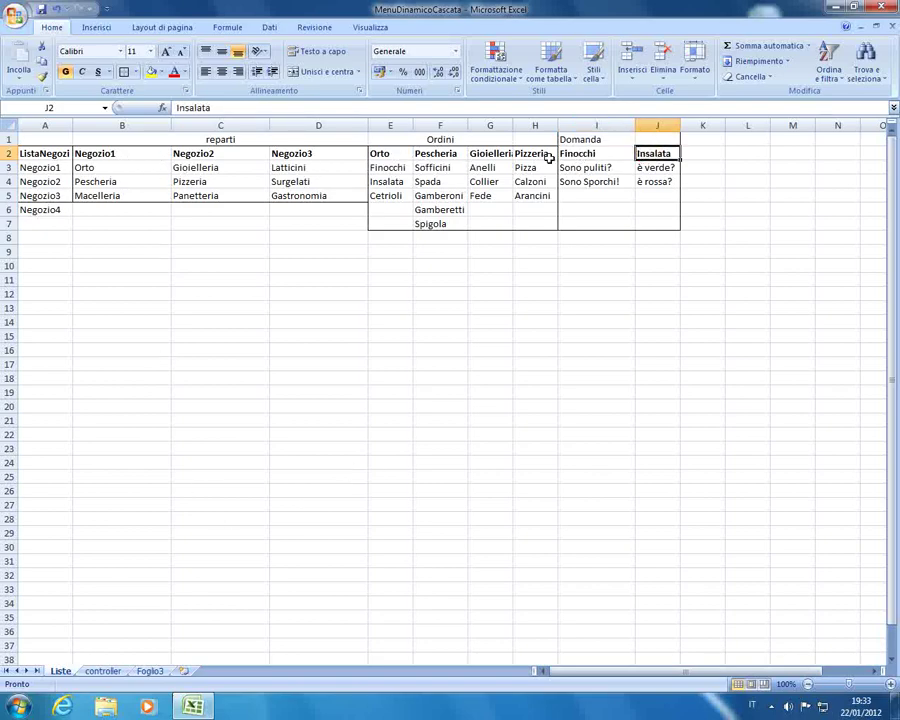
- Retitle I1 as 'Domanda orto' and compare with the Orto list entries
{"action": "double_click", "coordinate": [600, 137]}
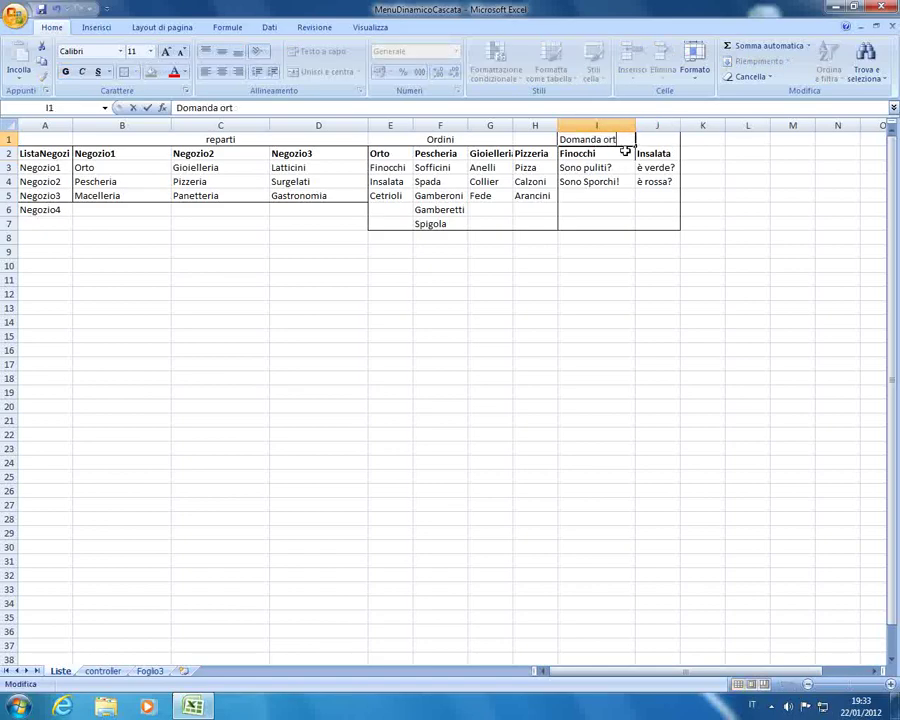
{"action": "key", "text": "Return"}
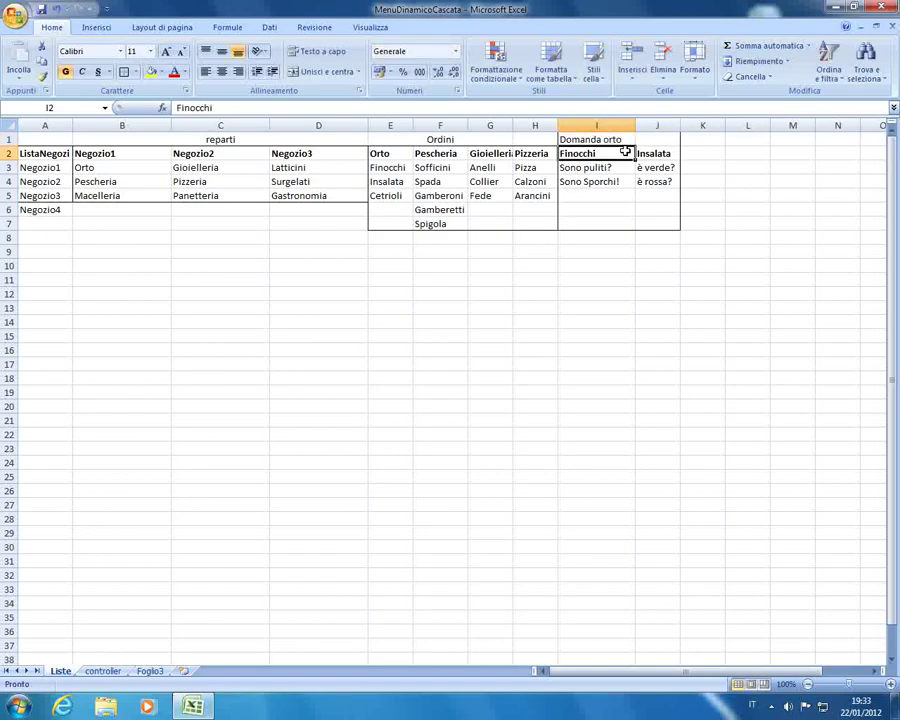
{"action": "left_click", "coordinate": [389, 153]}
{"action": "left_click", "coordinate": [386, 168]}
{"action": "left_click", "coordinate": [384, 180]}
{"action": "key", "text": "Up"}
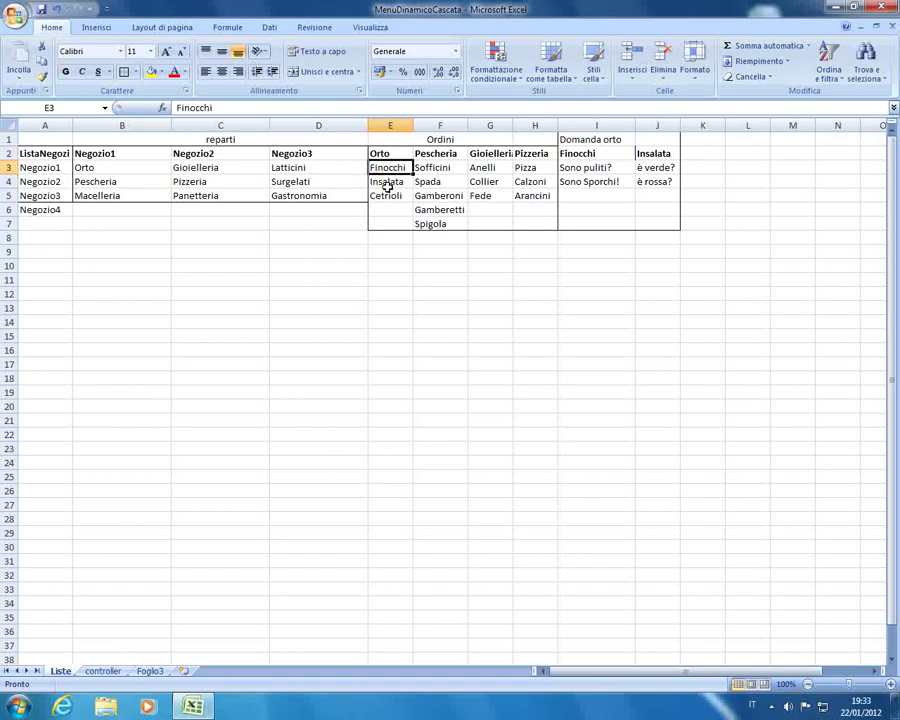
- Review the Finocchi, Sono puliti? and Insalata cells, then return to Foglio3
{"action": "left_click", "coordinate": [583, 156]}
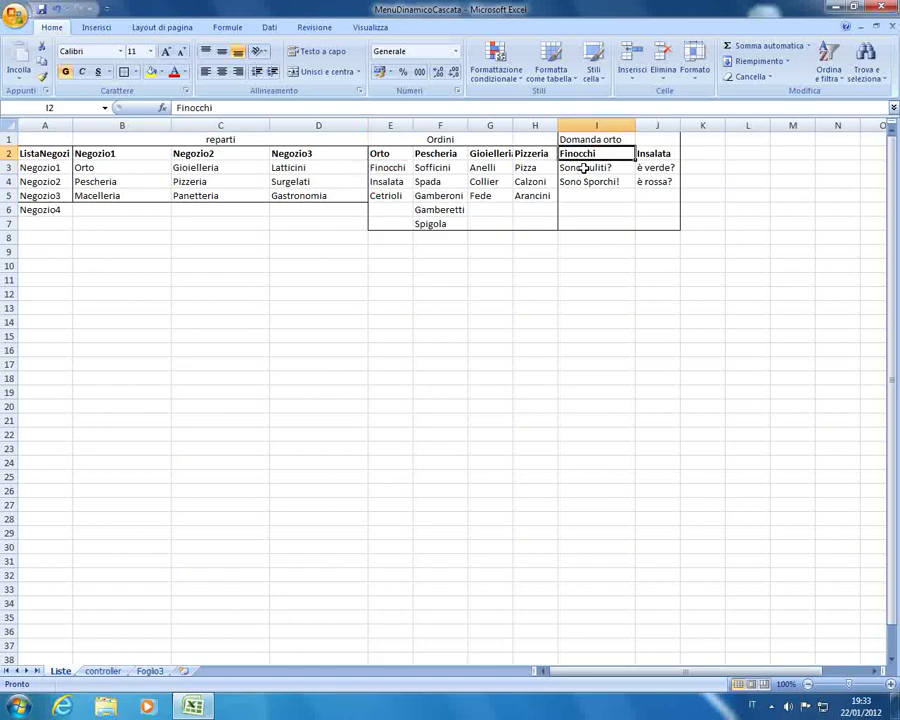
{"action": "left_click", "coordinate": [615, 168]}
{"action": "left_click", "coordinate": [650, 155]}
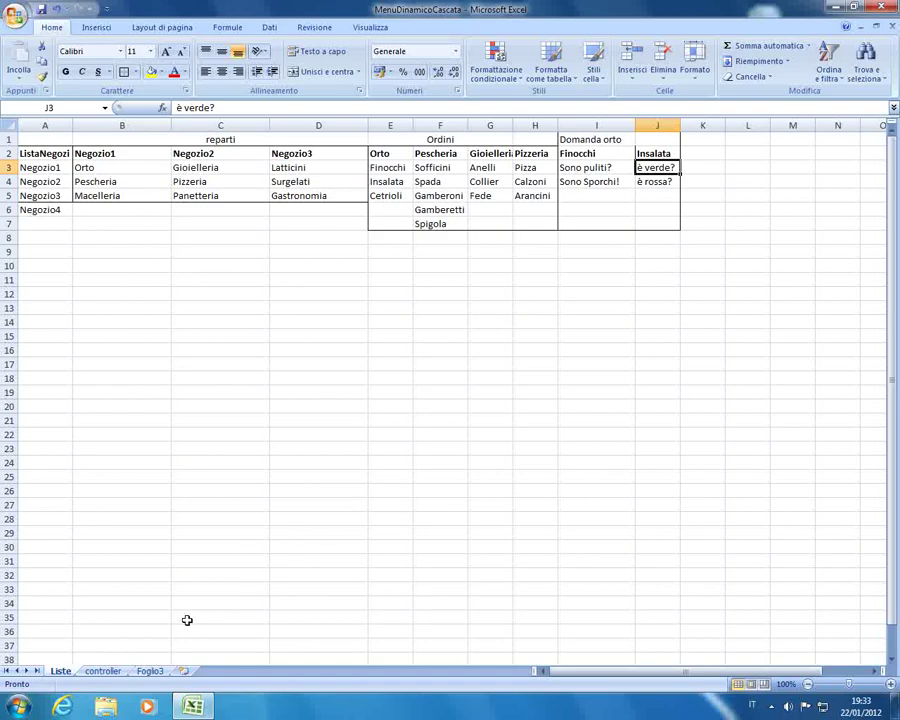
{"action": "left_click", "coordinate": [150, 671]}
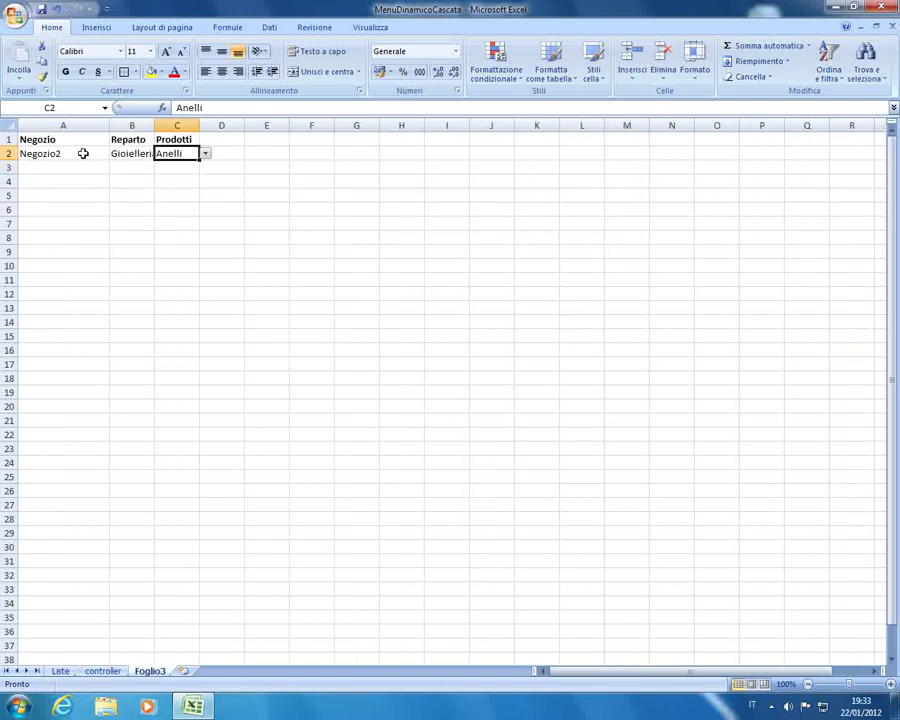
- Choose Negozio1 as the shop in A2
{"action": "key", "text": "ctrl+Page_Up"}
{"action": "key", "text": "ctrl+Page_Up"}
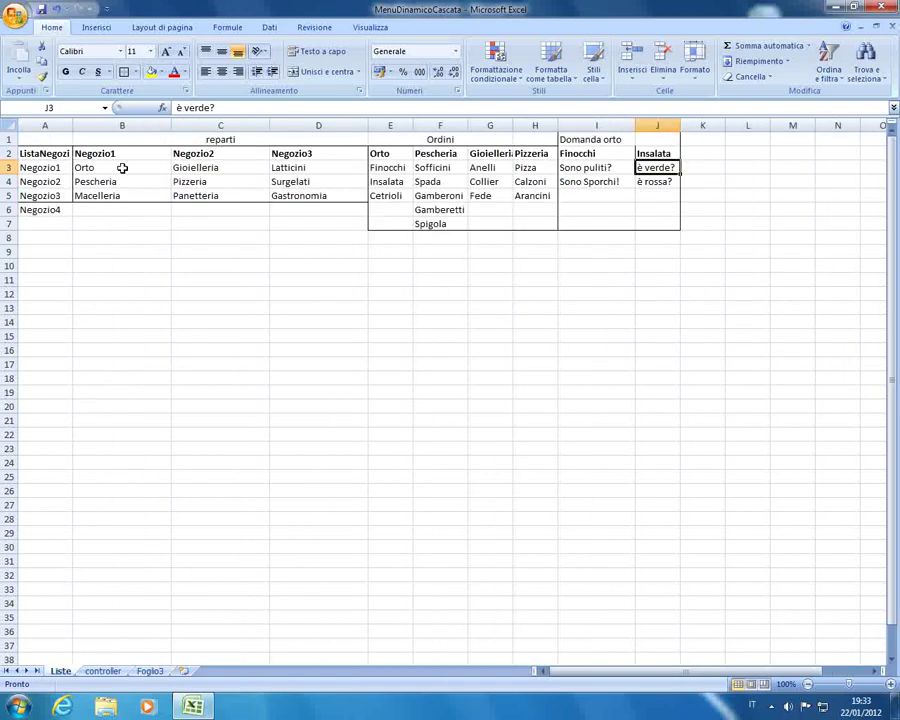
{"action": "left_click", "coordinate": [145, 669]}
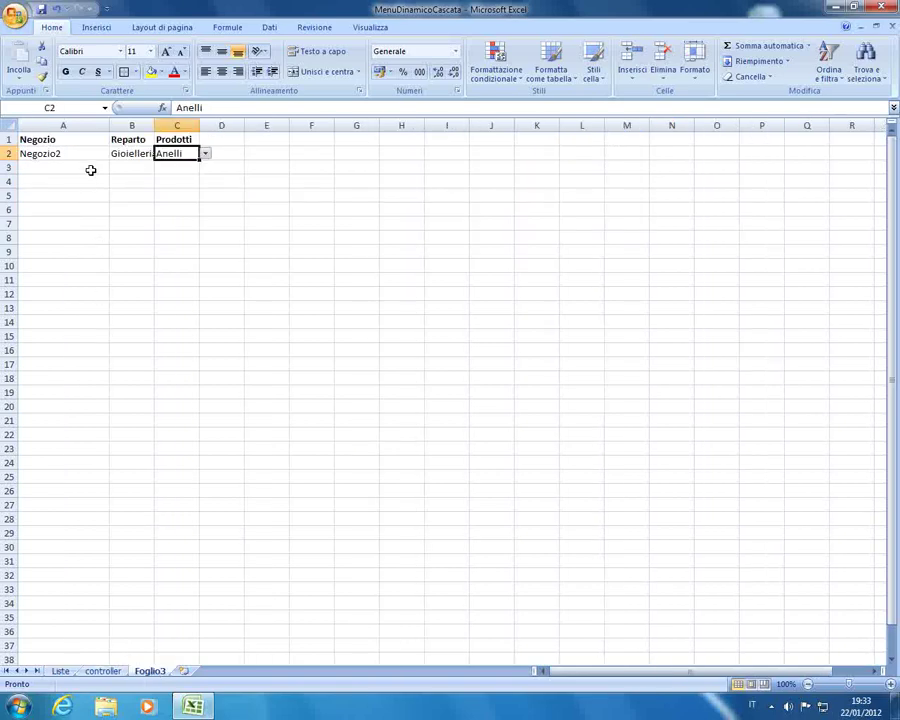
{"action": "left_click", "coordinate": [107, 154]}
{"action": "left_click", "coordinate": [107, 154]}
{"action": "left_click", "coordinate": [106, 163]}
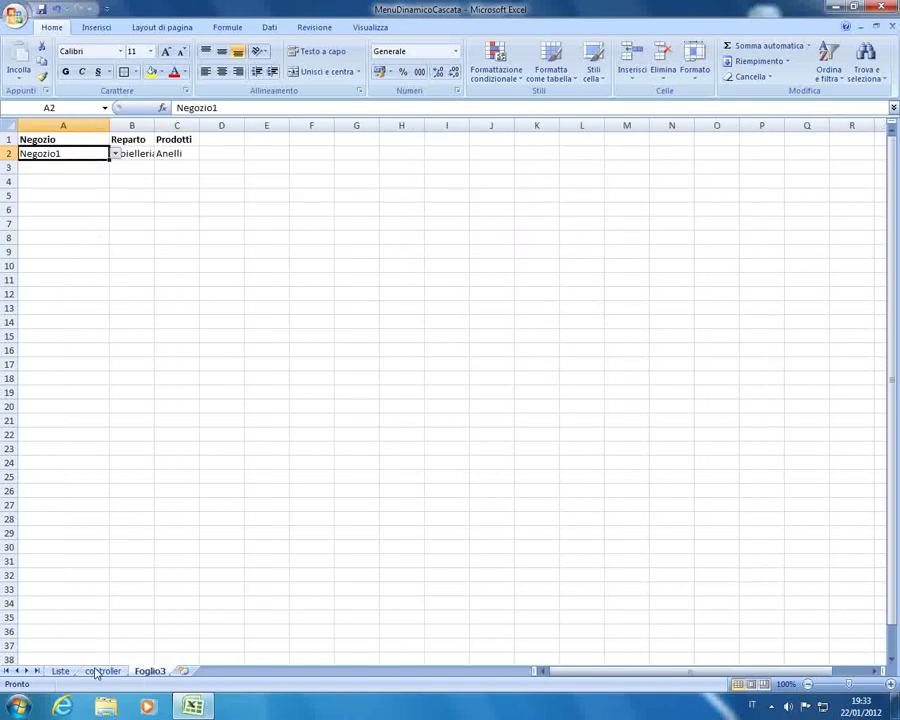
- Choose Orto as the department in B2
{"action": "key", "text": "ctrl+Page_Up"}
{"action": "key", "text": "ctrl+Page_Up"}
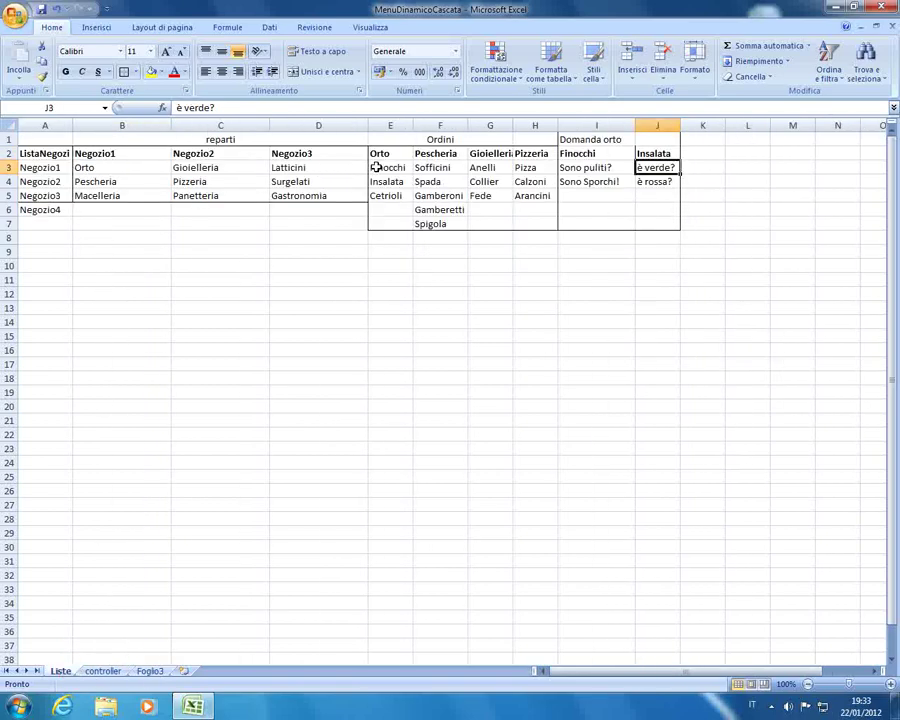
{"action": "left_click", "coordinate": [145, 670]}
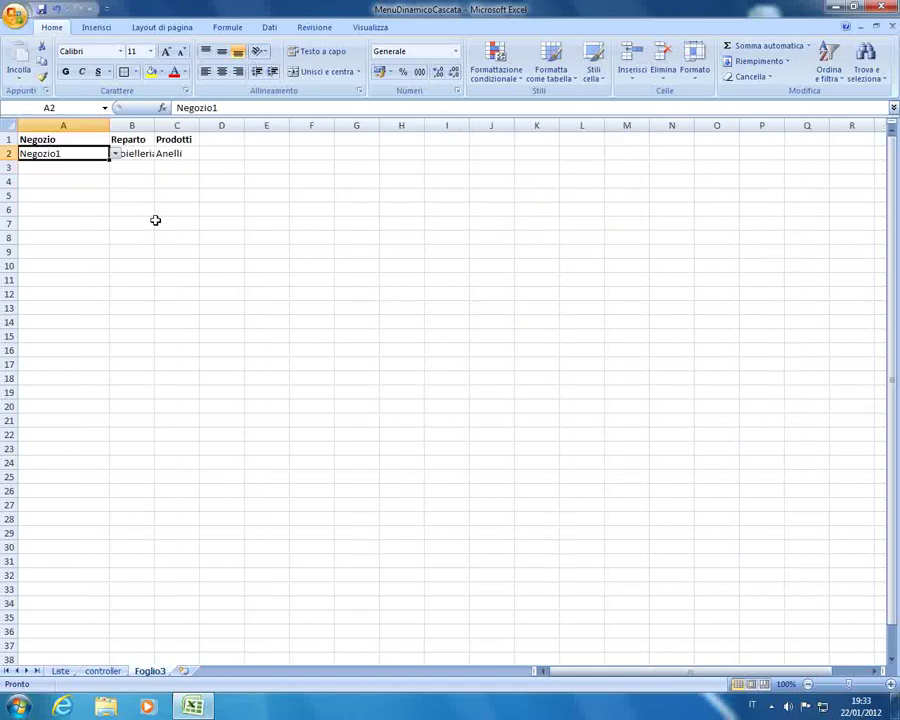
{"action": "left_click", "coordinate": [143, 153]}
{"action": "left_click", "coordinate": [160, 154]}
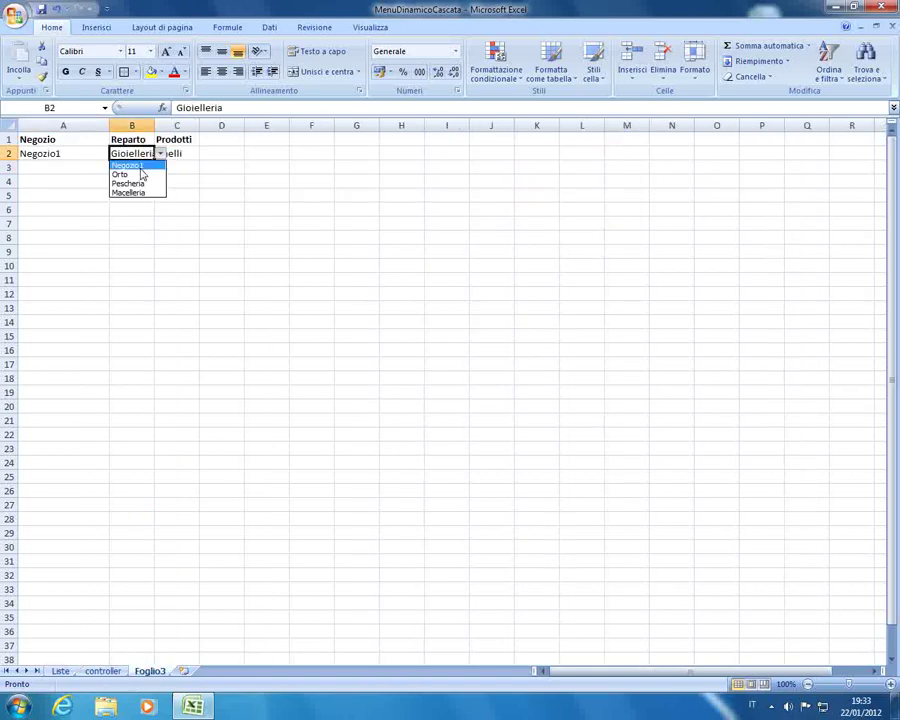
{"action": "left_click", "coordinate": [140, 174]}
- Widen column C and pick Finocchi as the product in C2
{"action": "left_click", "coordinate": [180, 152]}
{"action": "left_click_drag", "start_coordinate": [199, 125], "coordinate": [220, 126]}
{"action": "left_click", "coordinate": [225, 156]}
{"action": "left_click", "coordinate": [213, 171]}
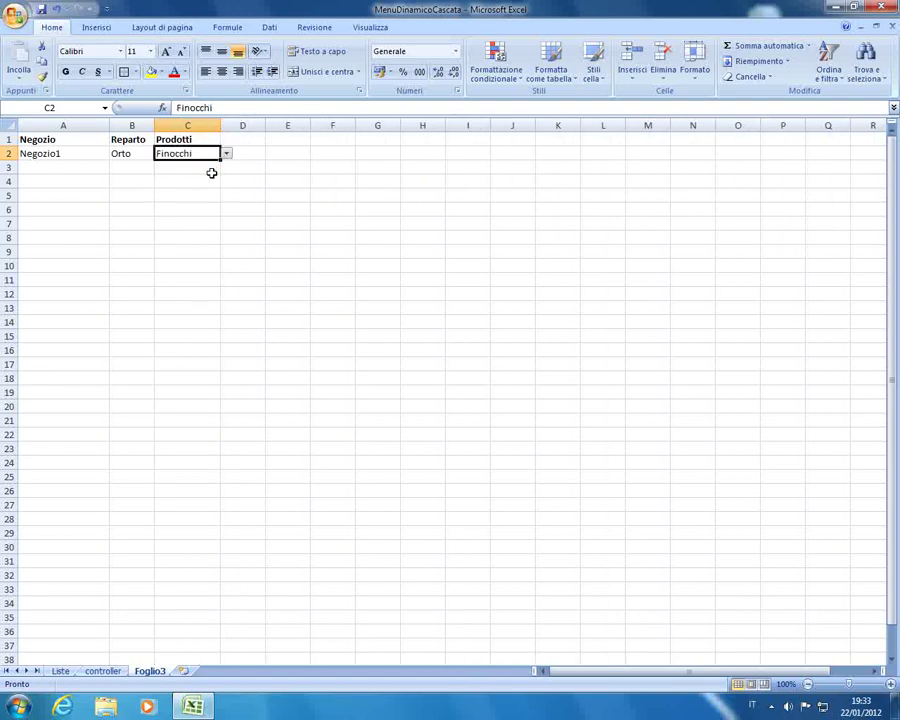
{"action": "left_click", "coordinate": [249, 152]}
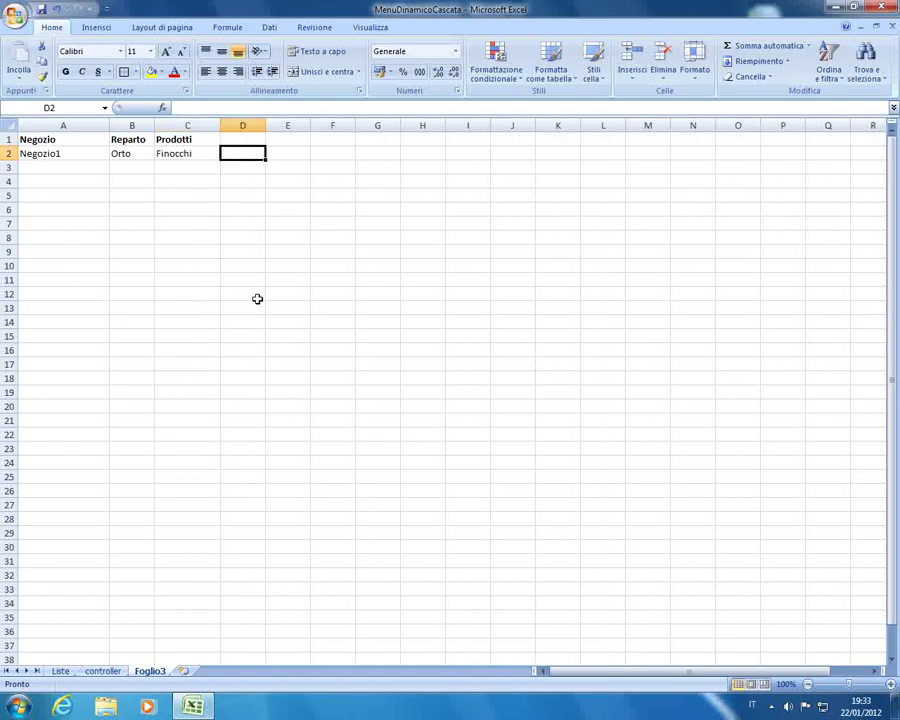
- Enter the header 'Domanda' in cell D1 beside Prodotti
{"action": "key", "text": "Up"}
{"action": "type", "text": "SD"}
{"action": "type", "text": "manda"}
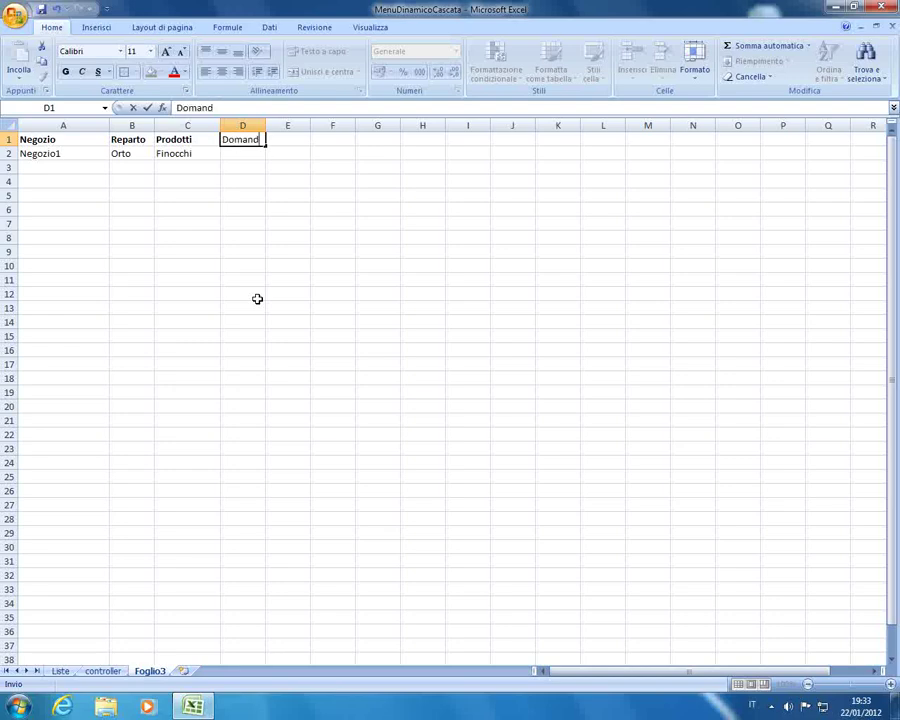
{"action": "key", "text": "Return"}
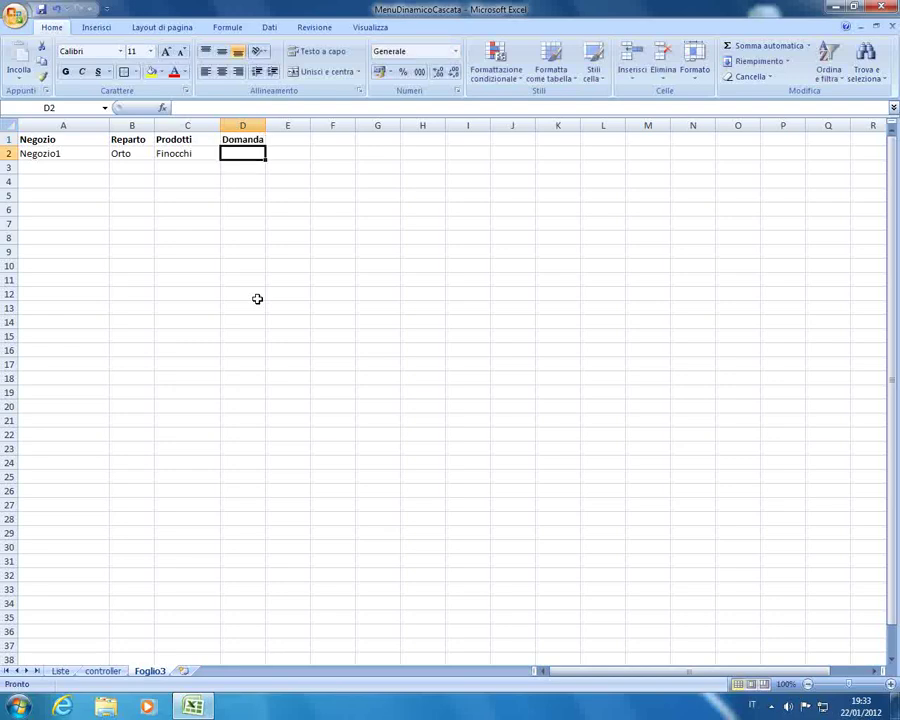
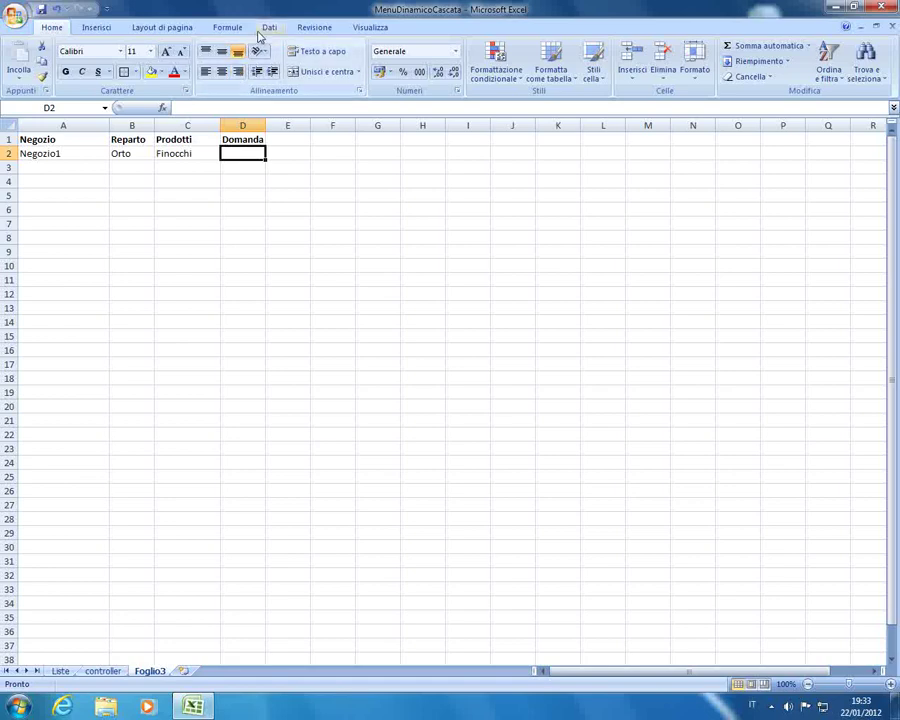
- Define Liste I2:I4 as the name Finocchi and verify its range in Name Manager
{"action": "left_click", "coordinate": [60, 671]}
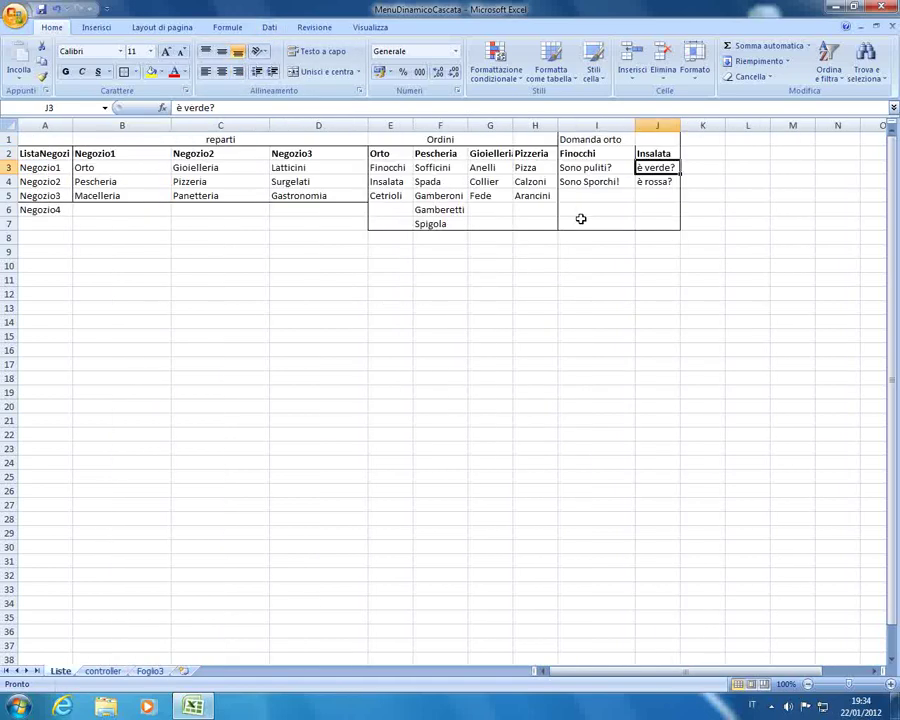
{"action": "left_click", "coordinate": [598, 168]}
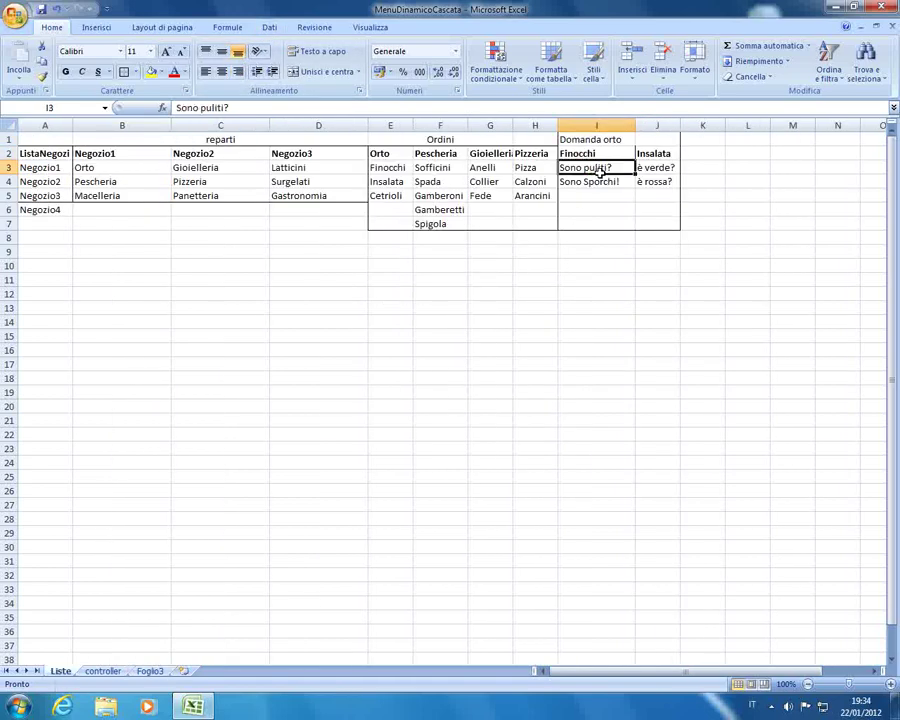
{"action": "mouse_move", "coordinate": [598, 168]}
{"action": "left_mouse_down"}
{"action": "mouse_move", "coordinate": [599, 203]}
{"action": "mouse_move", "coordinate": [597, 149]}
{"action": "mouse_move", "coordinate": [597, 180]}
{"action": "left_mouse_up"}
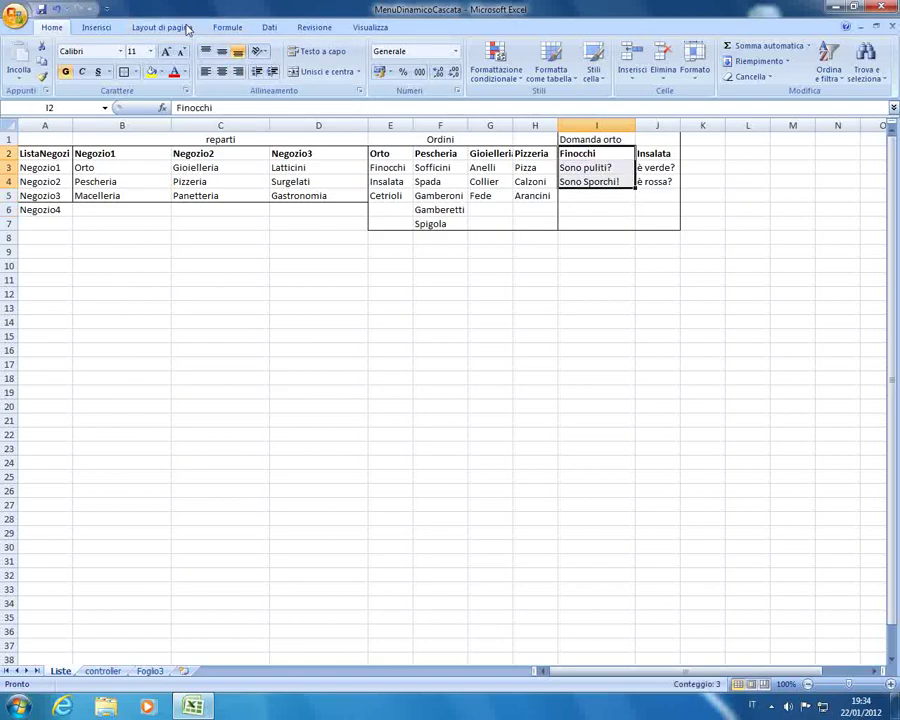
{"action": "left_click", "coordinate": [222, 30]}
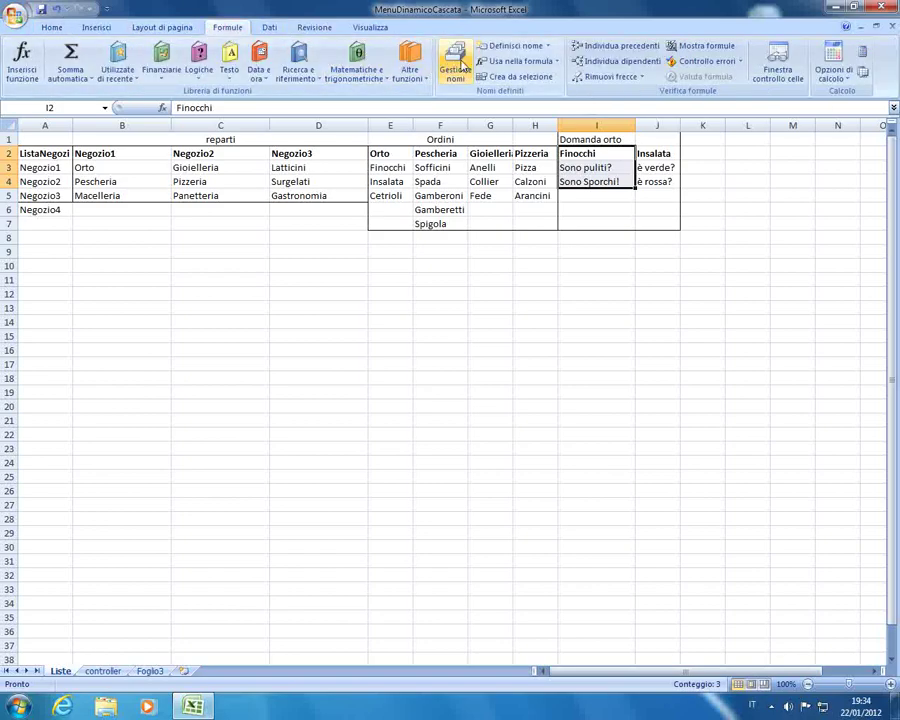
{"action": "left_click", "coordinate": [497, 46]}
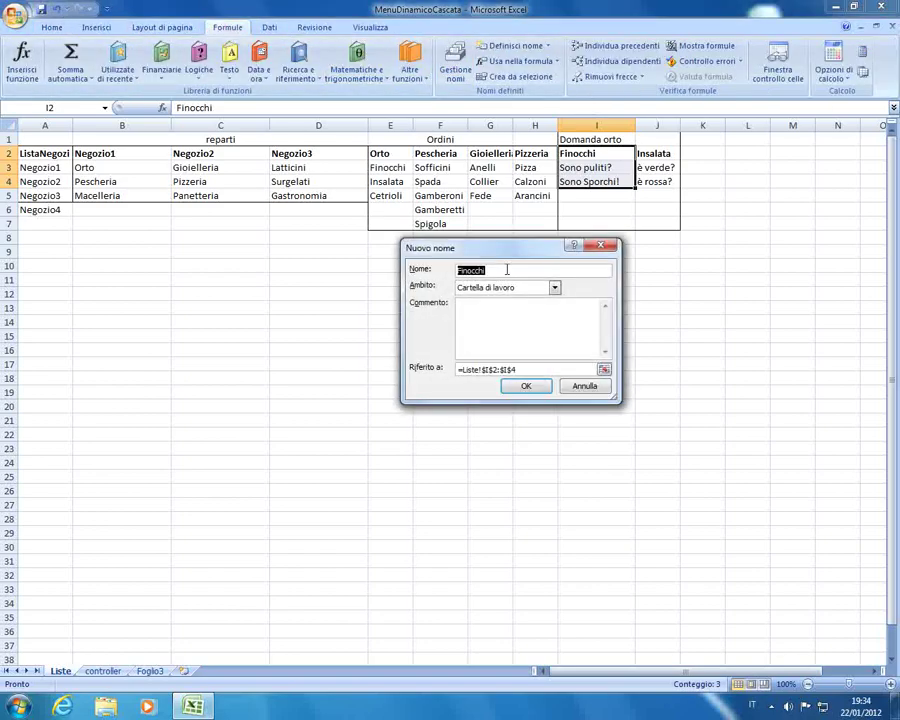
{"action": "left_click", "coordinate": [510, 388]}
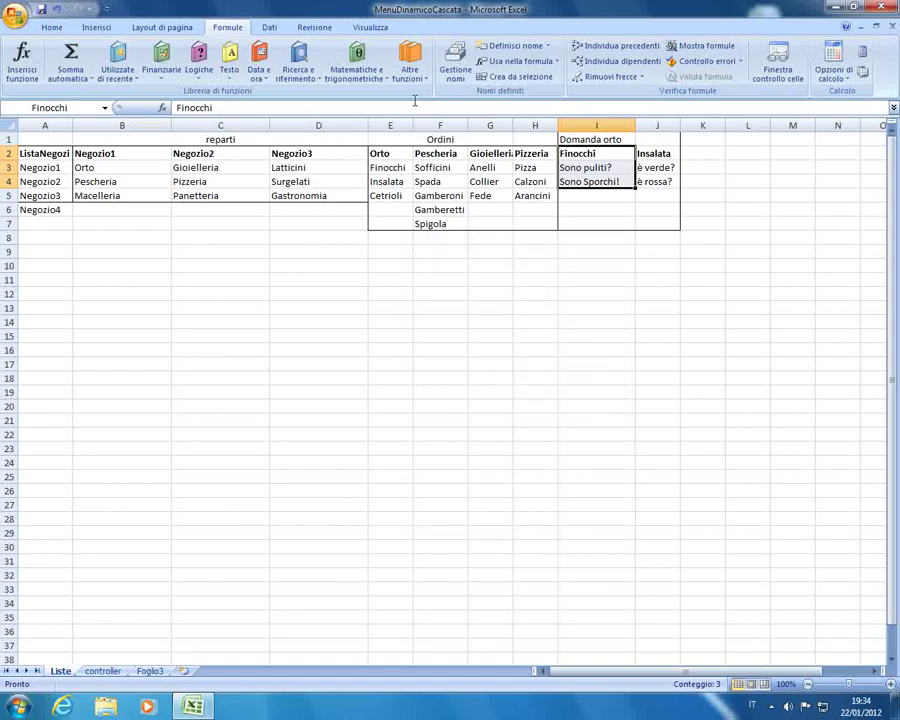
{"action": "left_click", "coordinate": [452, 66]}
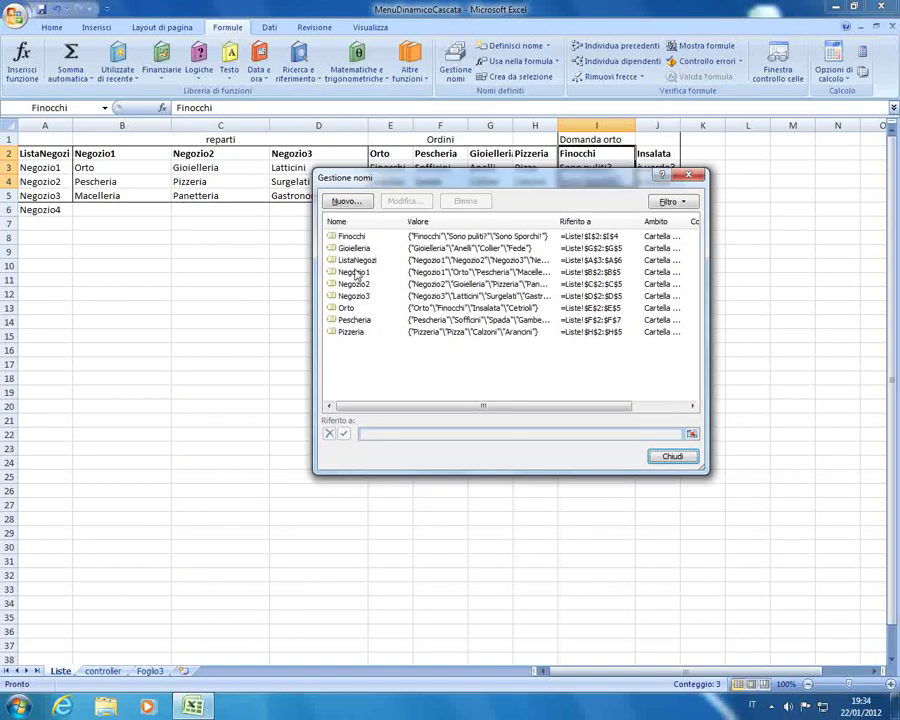
{"action": "left_click", "coordinate": [355, 238]}
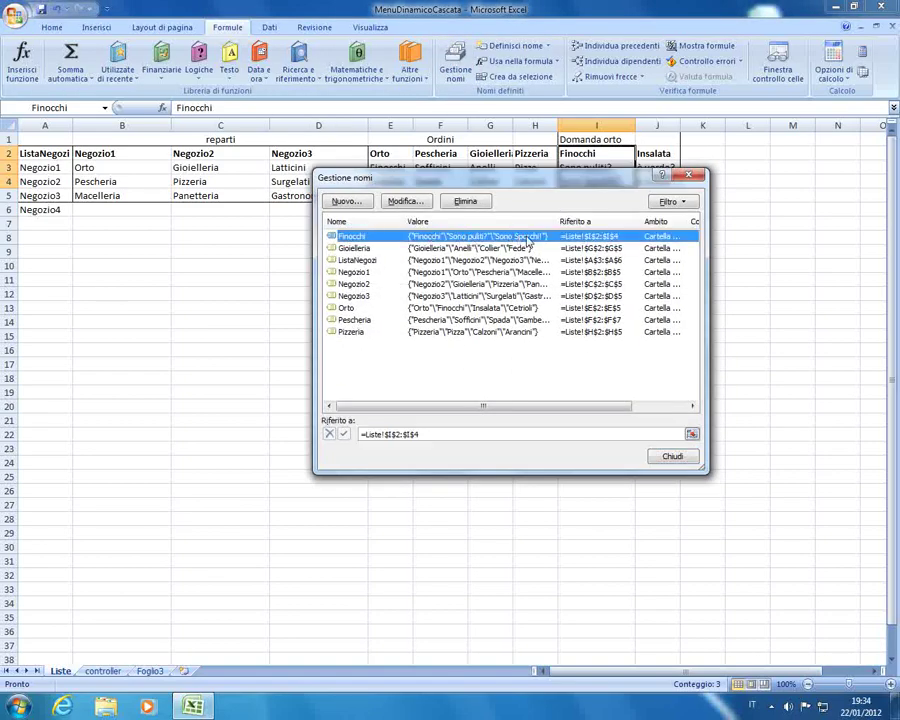
{"action": "left_click", "coordinate": [672, 456]}
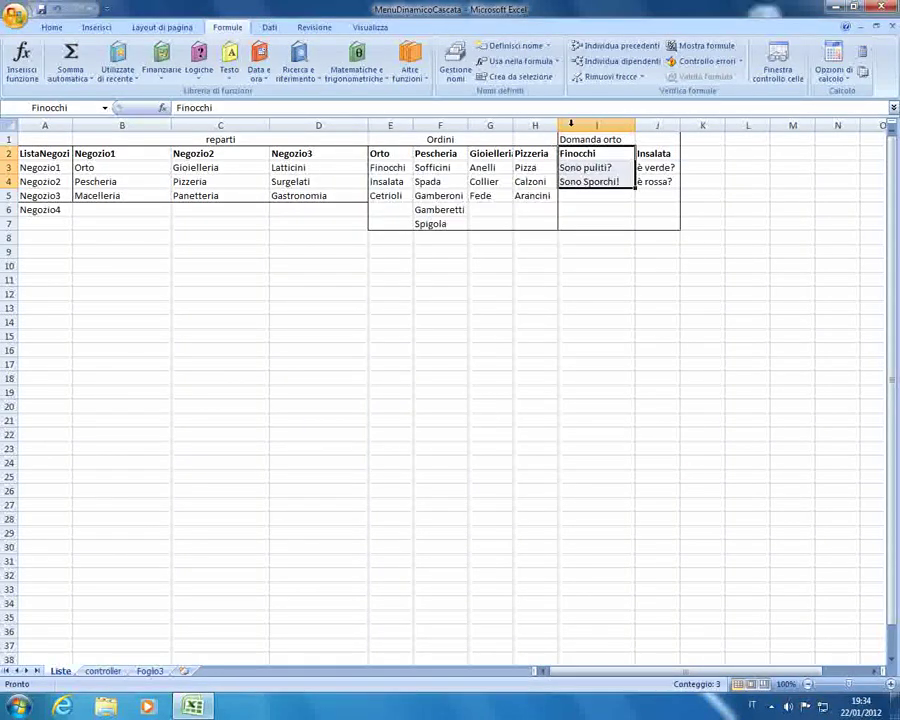
- Check the product in C2, then open Data Validation for cell D2 on Foglio3
{"action": "left_click", "coordinate": [150, 671]}
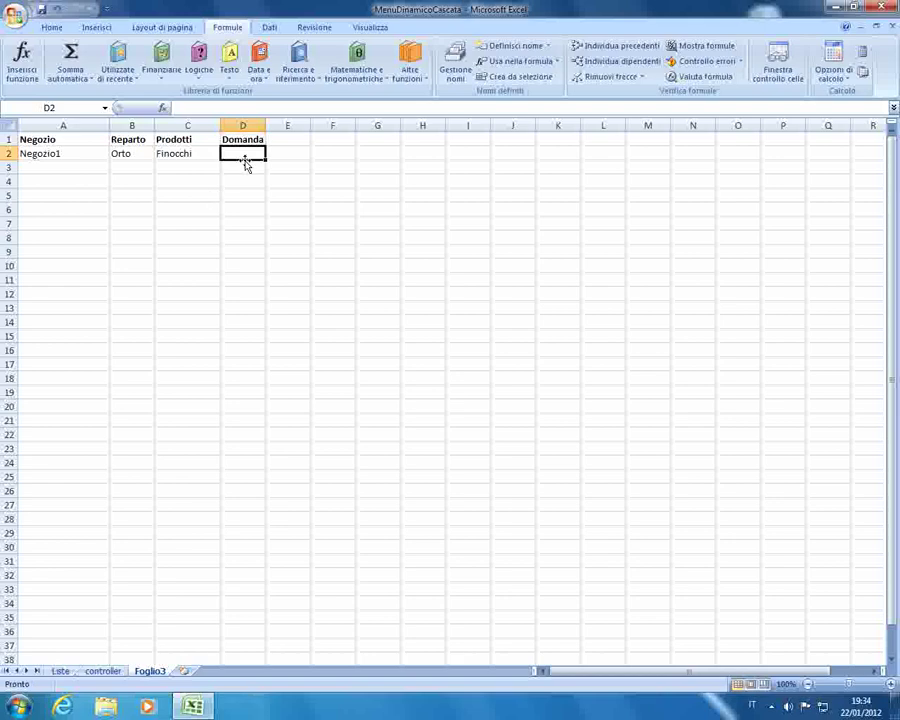
{"action": "left_click", "coordinate": [178, 154]}
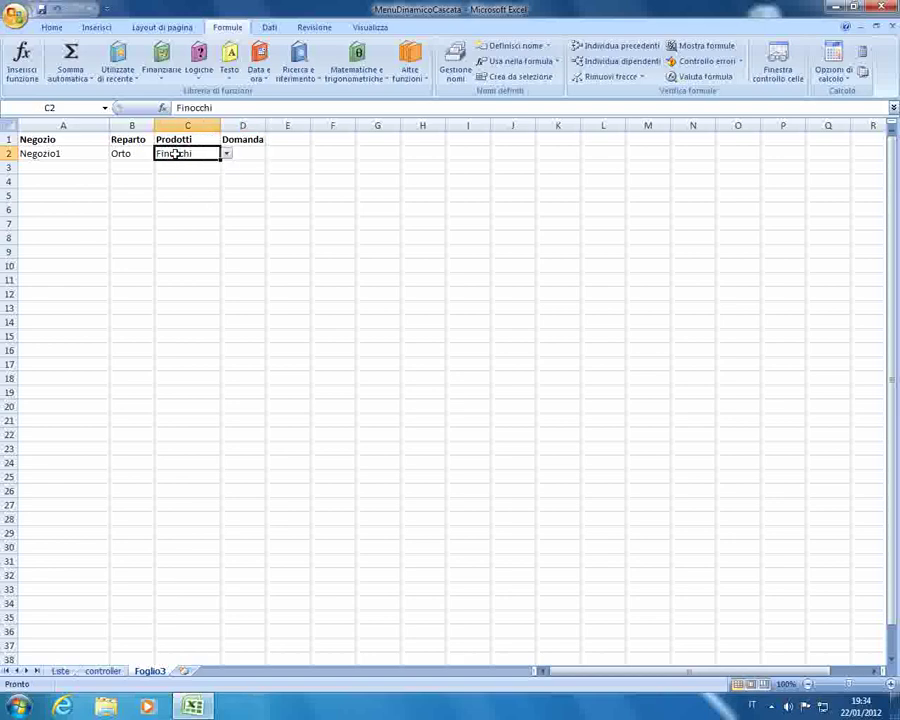
{"action": "left_click", "coordinate": [62, 671]}
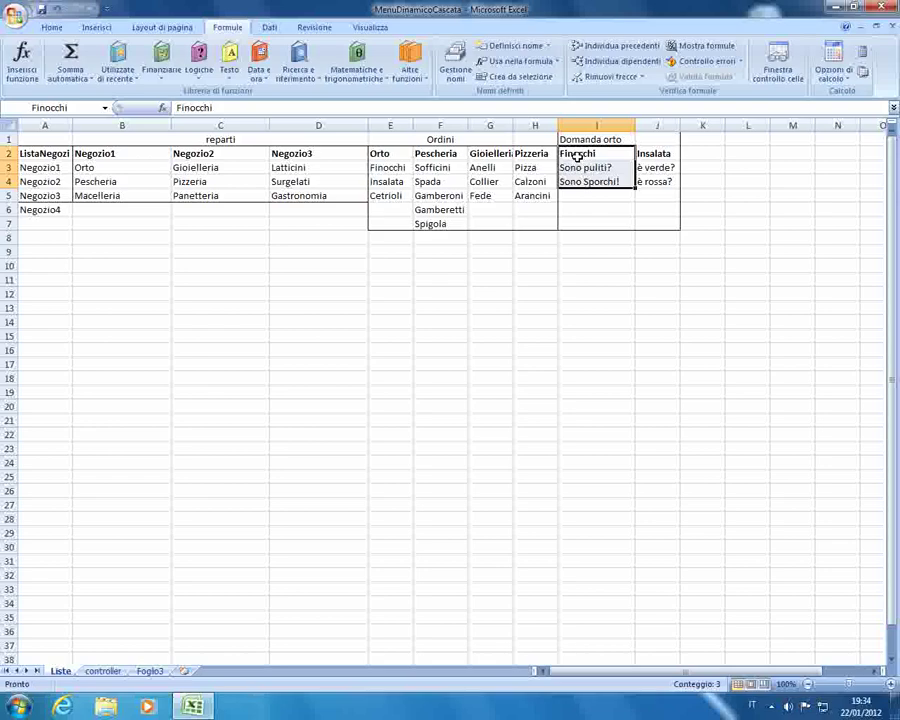
{"action": "left_click", "coordinate": [150, 670]}
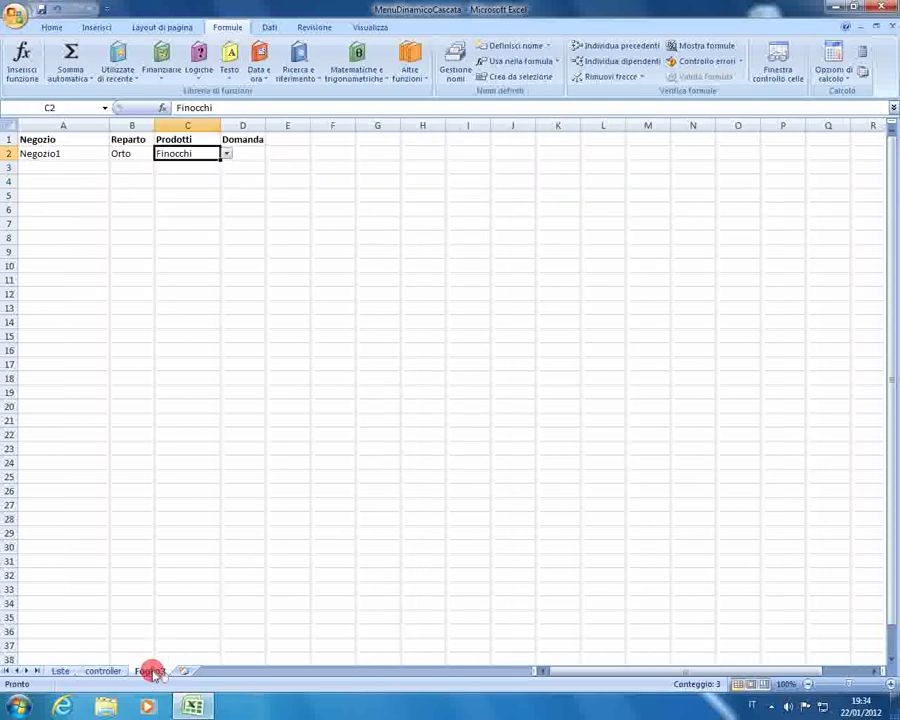
{"action": "left_click", "coordinate": [243, 152]}
{"action": "left_click", "coordinate": [269, 27]}
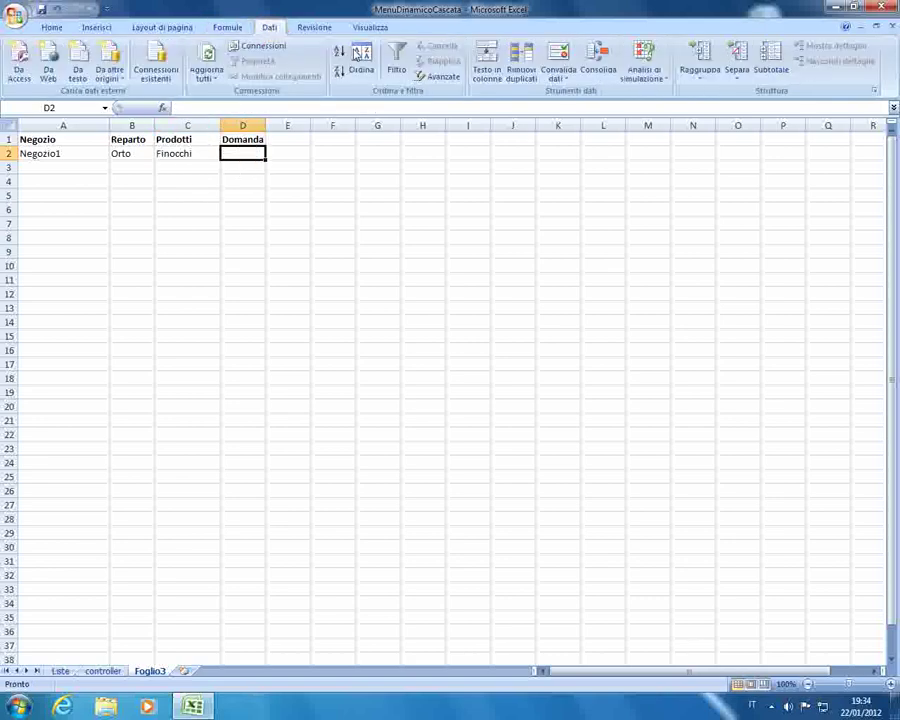
{"action": "left_click", "coordinate": [558, 53]}
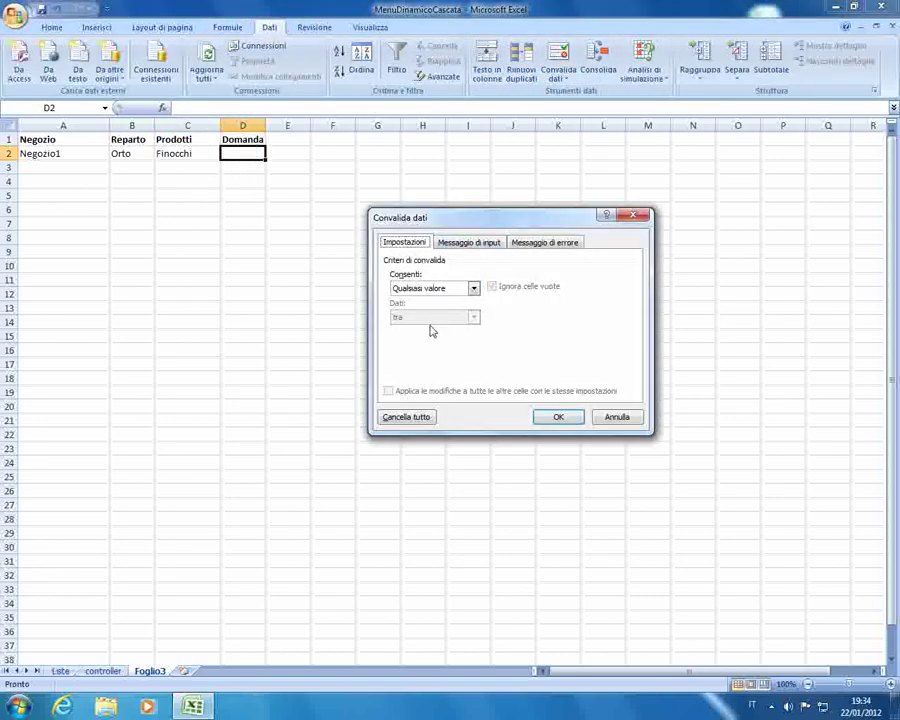
- Allow a List with source =indiretto($C$2) and confirm the validation
{"action": "left_click", "coordinate": [418, 288]}
{"action": "left_click", "coordinate": [412, 325]}
{"action": "left_click", "coordinate": [412, 345]}
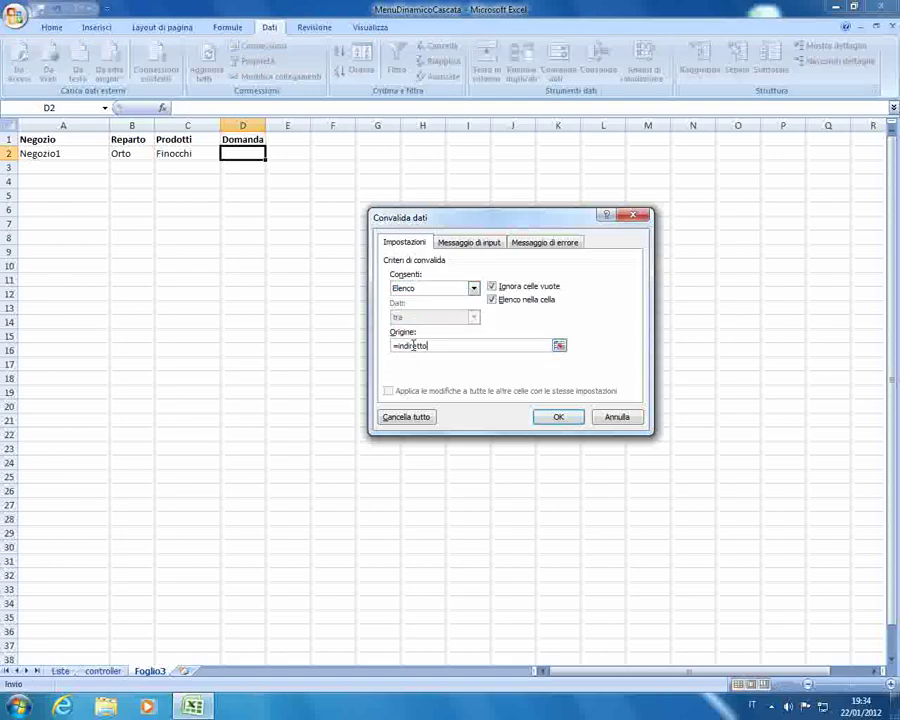
{"action": "type", "text": "=indiretto("}
{"action": "left_click", "coordinate": [187, 153]}
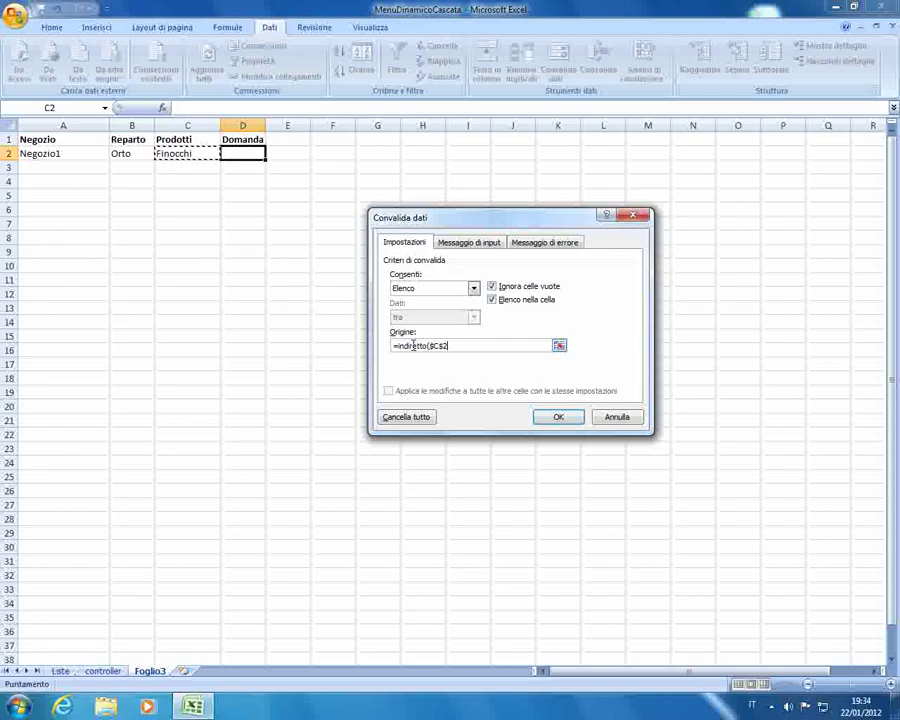
{"action": "type", "text": ")"}
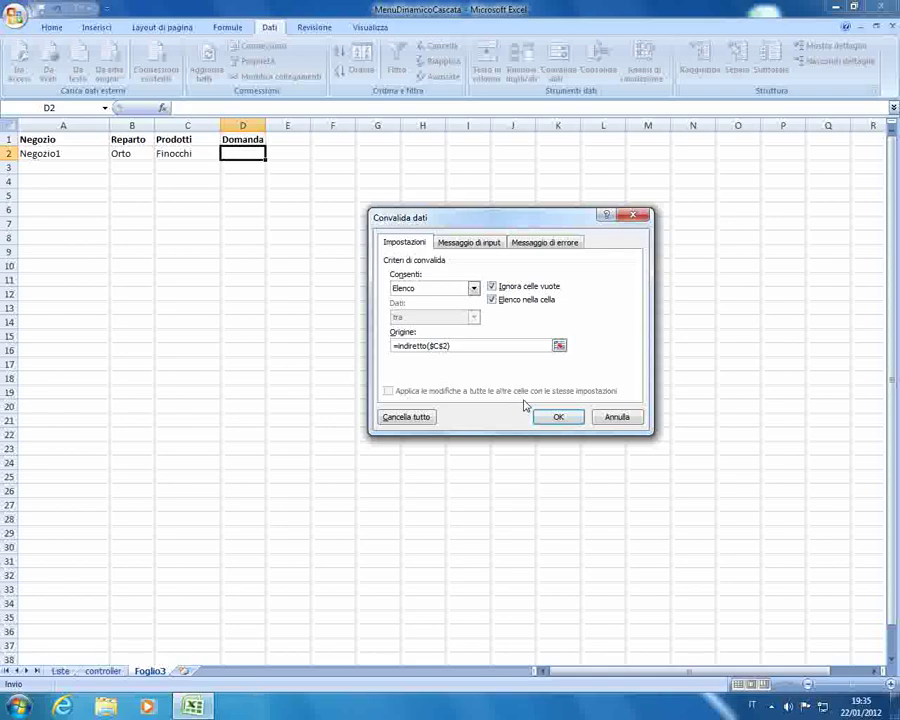
{"action": "left_click", "coordinate": [556, 416]}
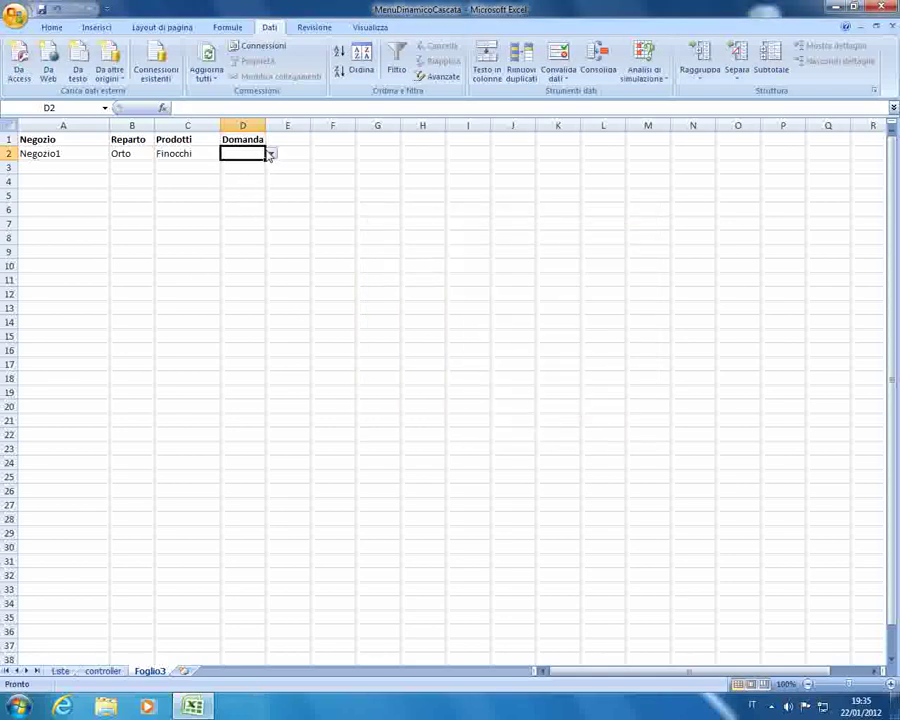
- Pick Sono puliti? from D2's dependent question drop-down
{"action": "left_click", "coordinate": [270, 154]}
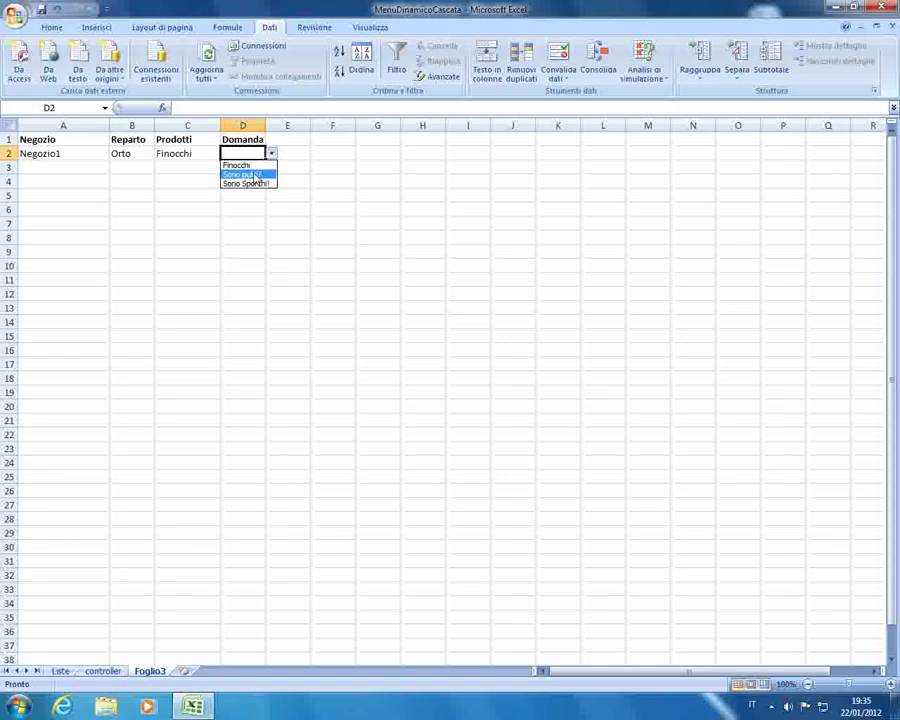
{"action": "key", "text": "Escape"}
{"action": "left_click", "coordinate": [268, 153]}
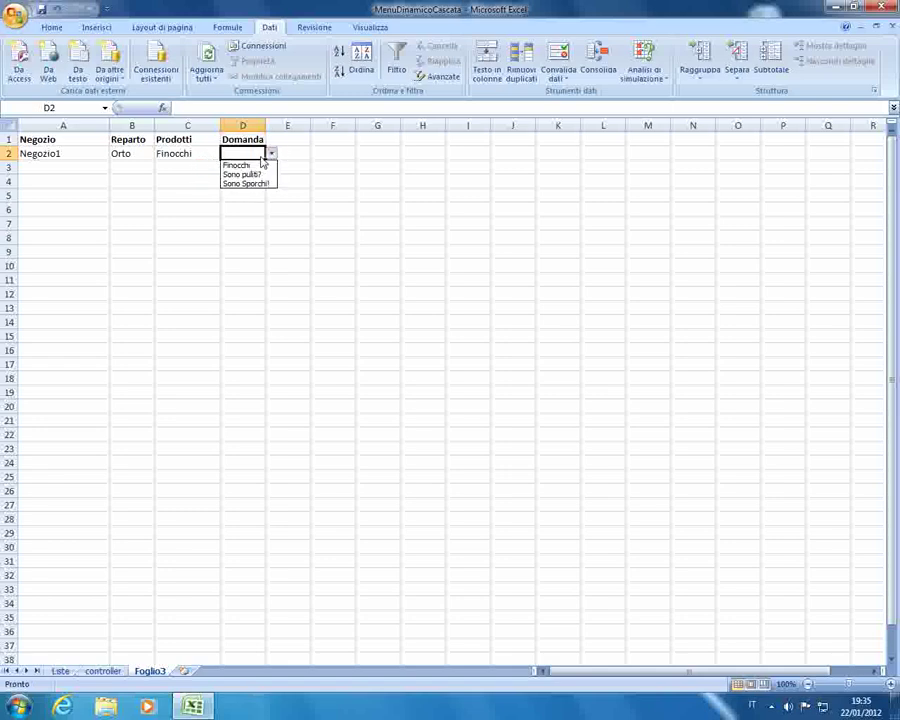
{"action": "left_click", "coordinate": [249, 174]}
- Enter the header Giudizio in E1 and select column E
{"action": "left_click", "coordinate": [290, 153]}
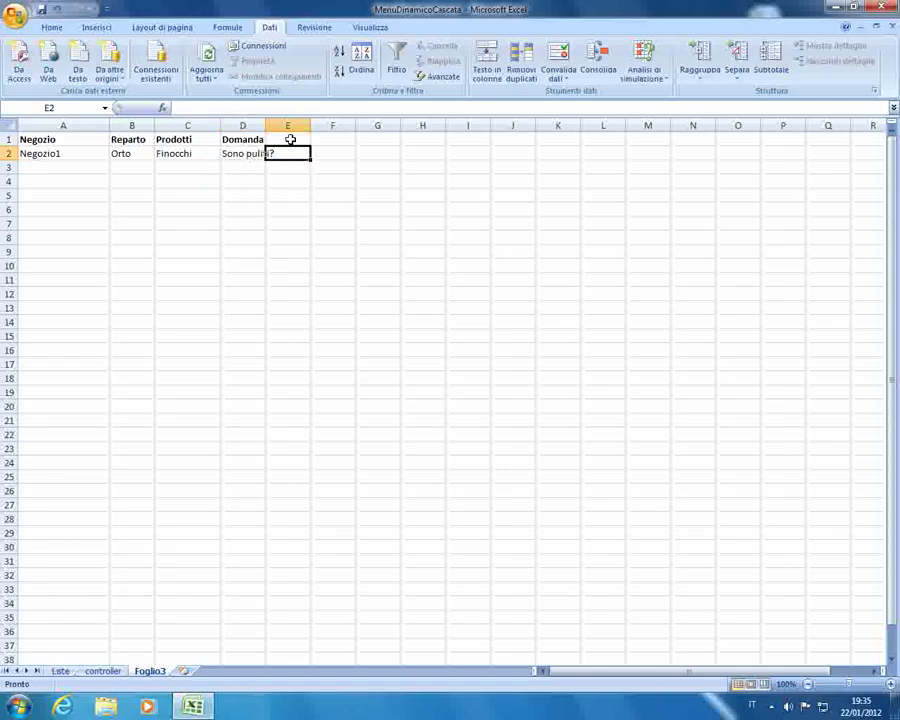
{"action": "left_click", "coordinate": [289, 140]}
{"action": "type", "text": "Gfiu"}
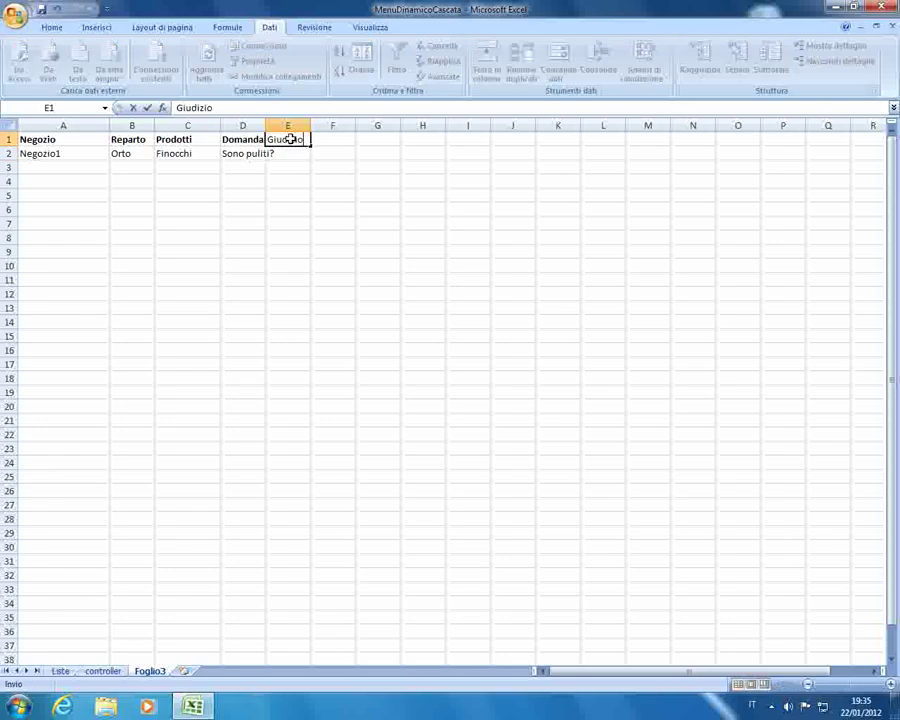
{"action": "key", "text": "Return"}
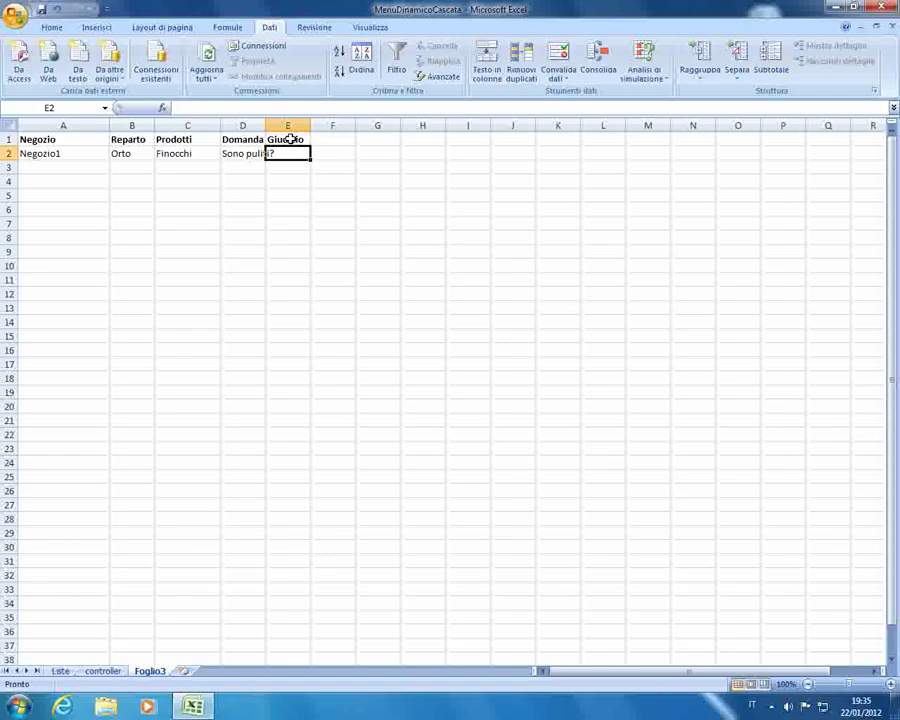
{"action": "left_click", "coordinate": [288, 125]}
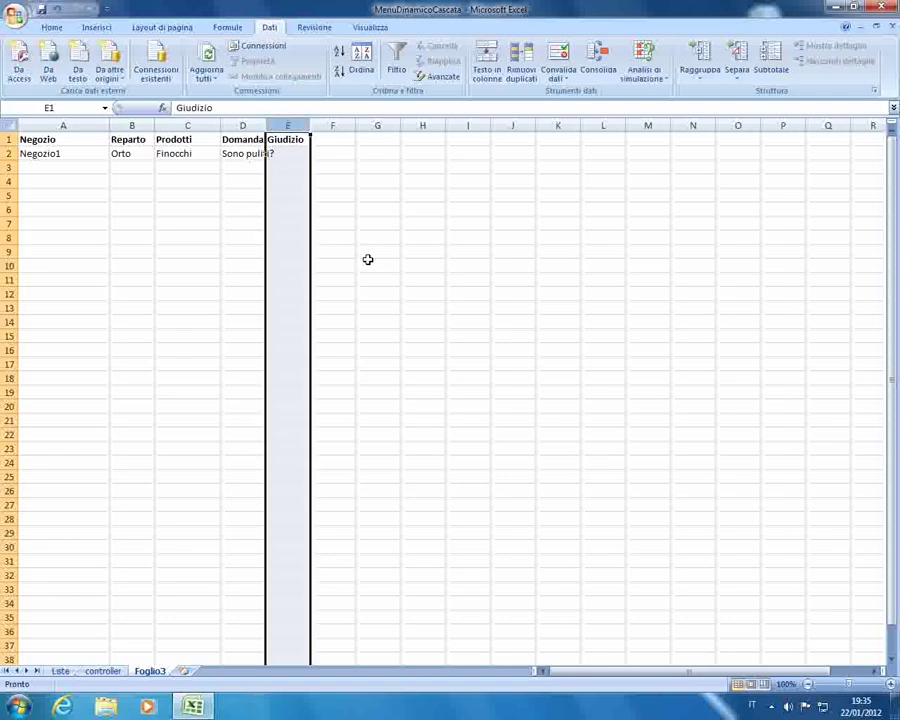
- On the Liste sheet, enter the heading Giudizio in A10
{"action": "left_click", "coordinate": [62, 671]}
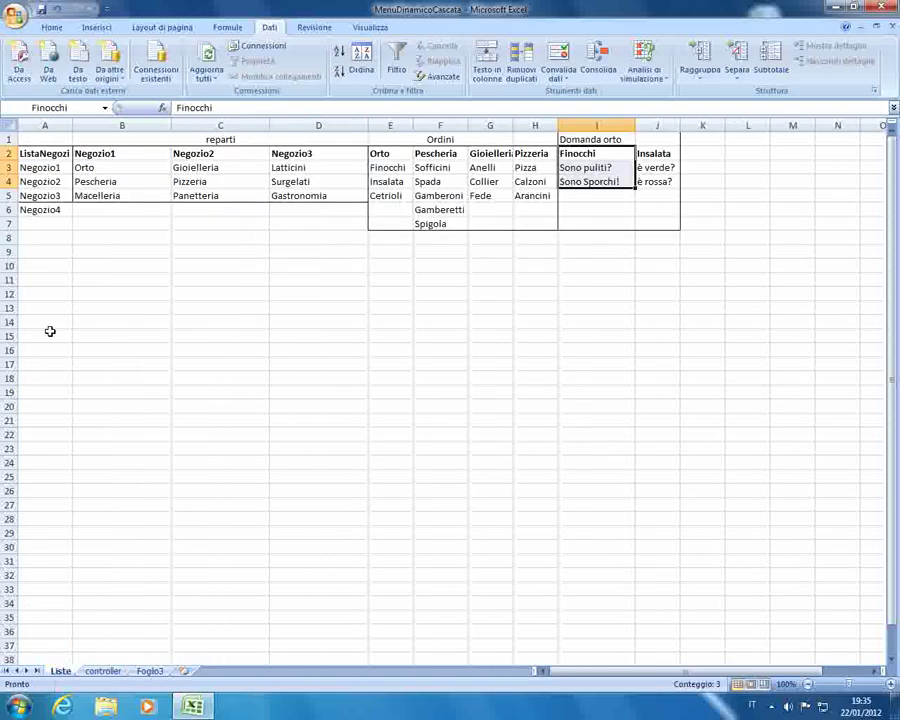
{"action": "left_click", "coordinate": [40, 263]}
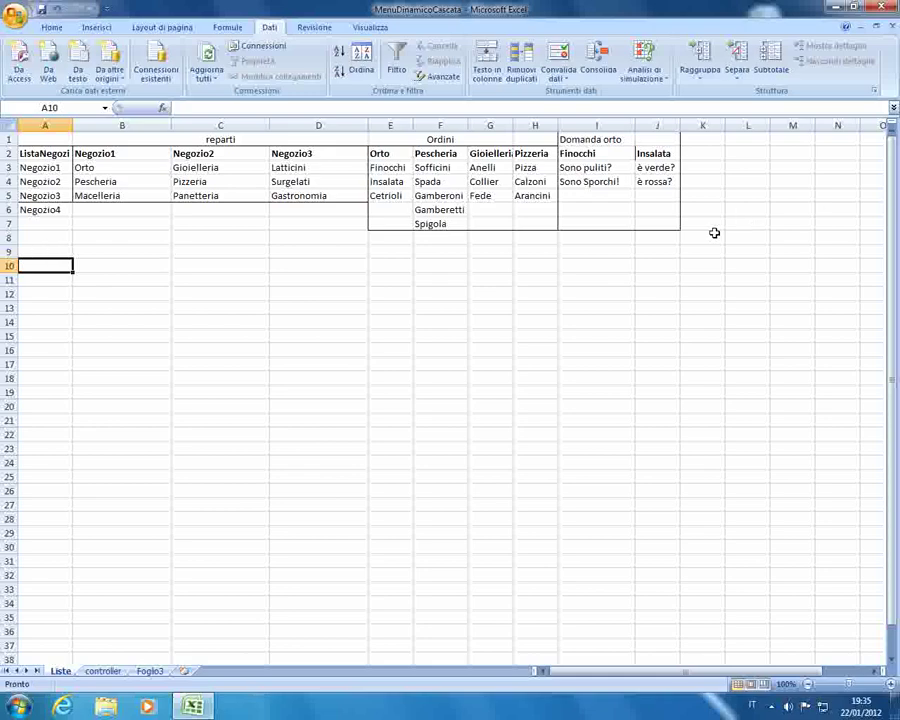
{"action": "type", "text": "Giudfiz"}
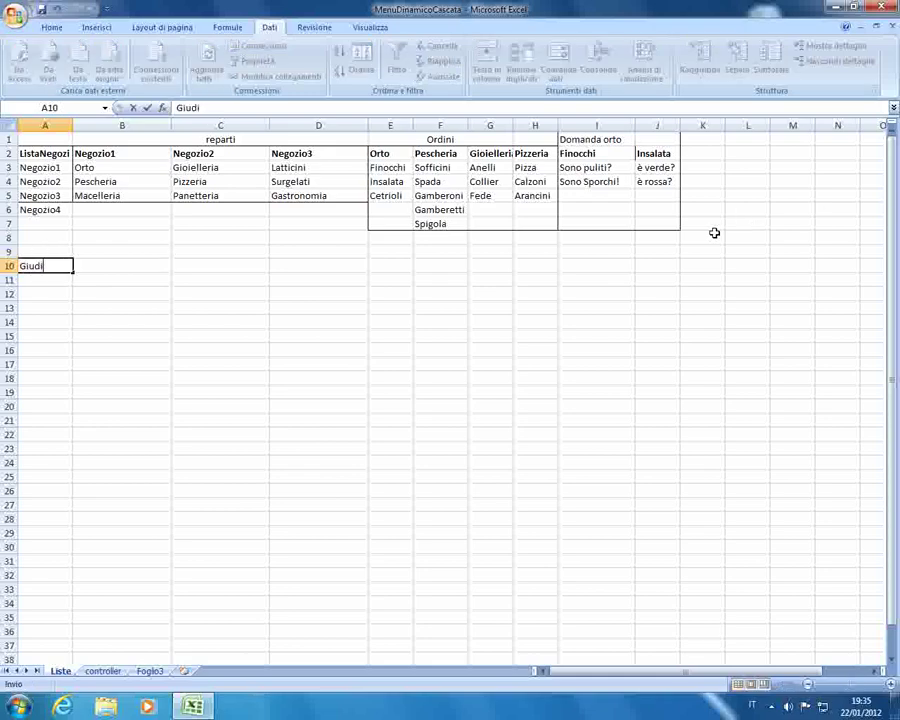
{"action": "type", "text": "zio"}
{"action": "key", "text": "Return"}
- Enter Si and No in A11:A12, correcting the mistyped entries
{"action": "type", "text": "SI"}
{"action": "key", "text": "Return"}
{"action": "type", "text": "BN"}
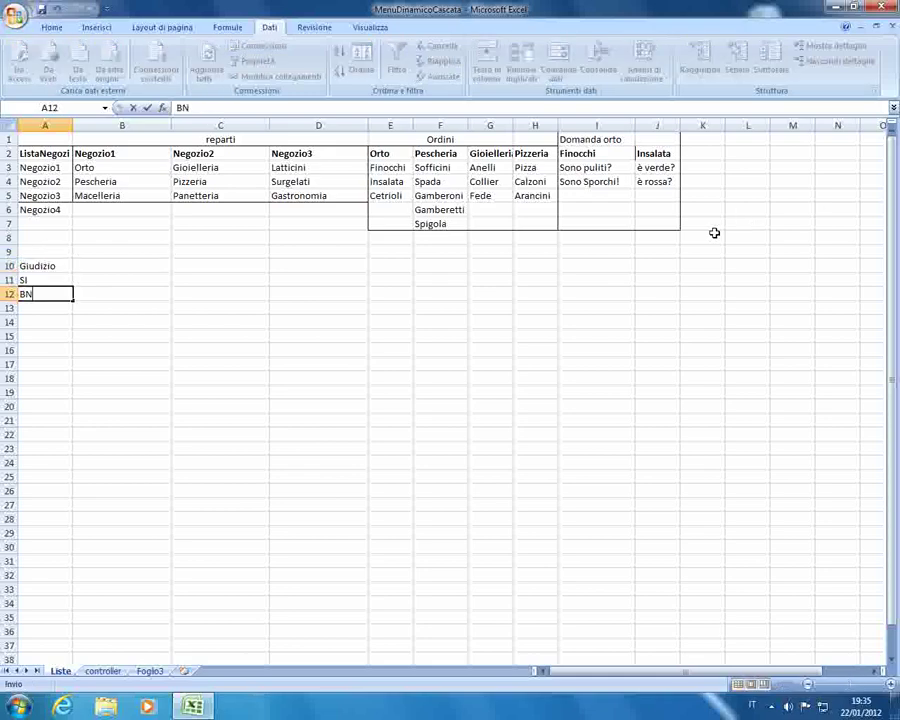
{"action": "key", "text": "BackSpace"}
{"action": "key", "text": "BackSpace"}
{"action": "key", "text": "Up"}
{"action": "type", "text": "S"}
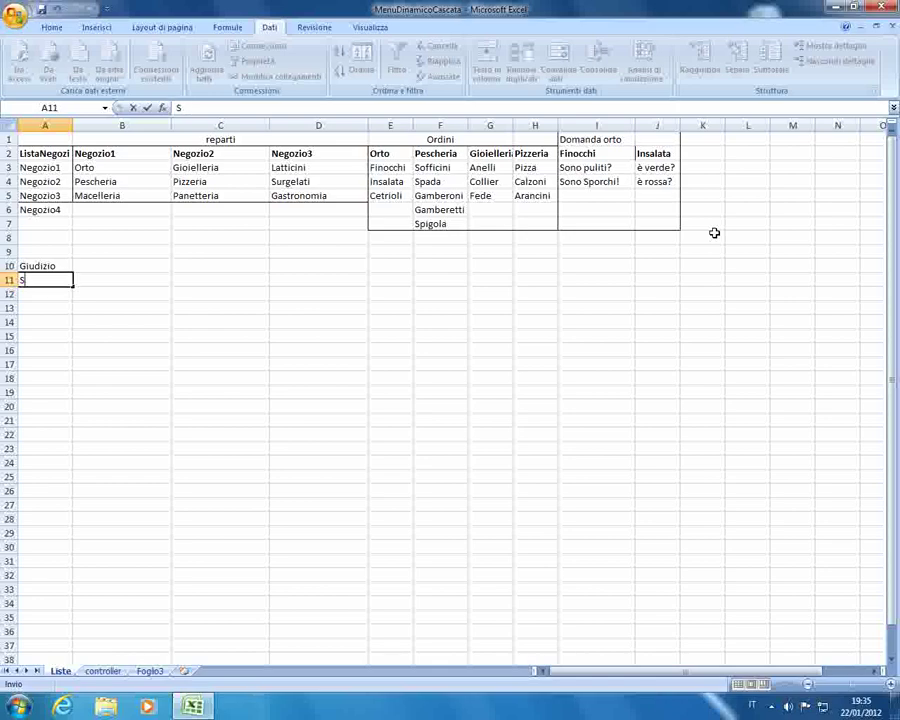
{"action": "type", "text": "i"}
{"action": "key", "text": "Return"}
{"action": "type", "text": "No"}
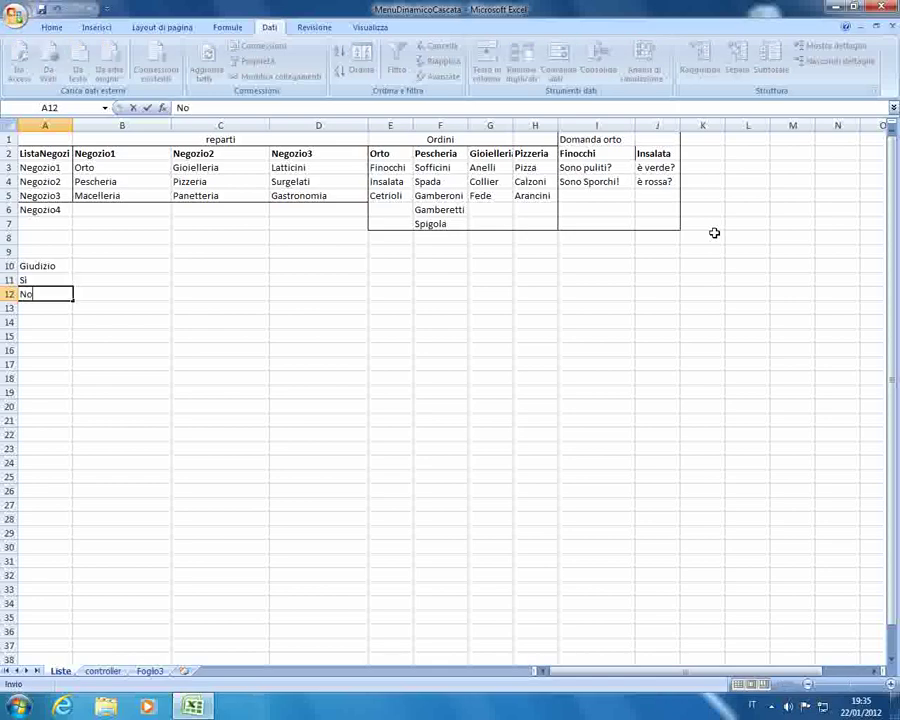
{"action": "key", "text": "Return"}
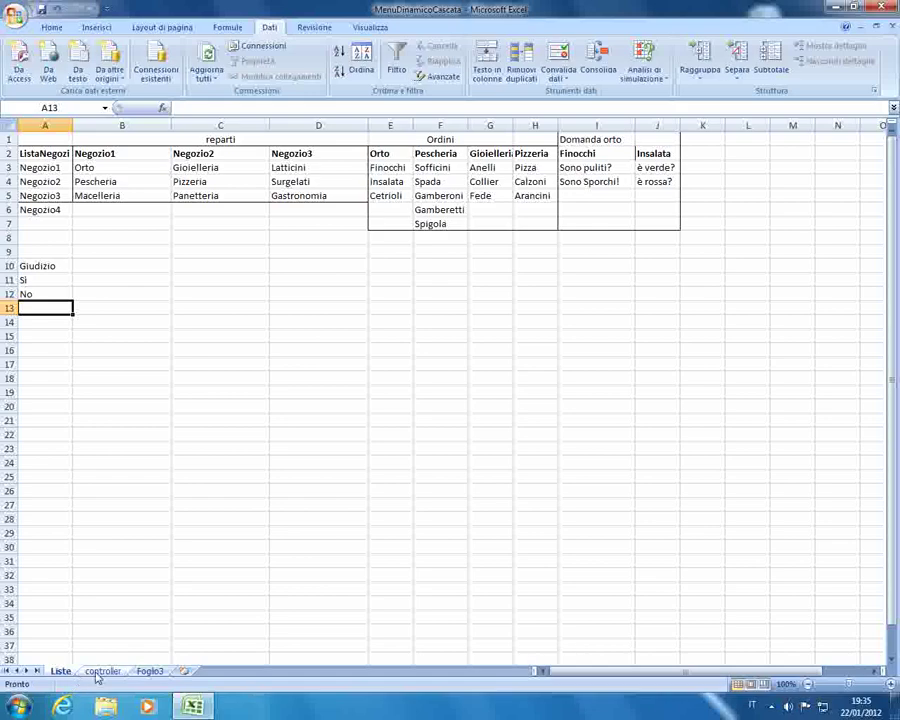
{"action": "left_click", "coordinate": [140, 671]}
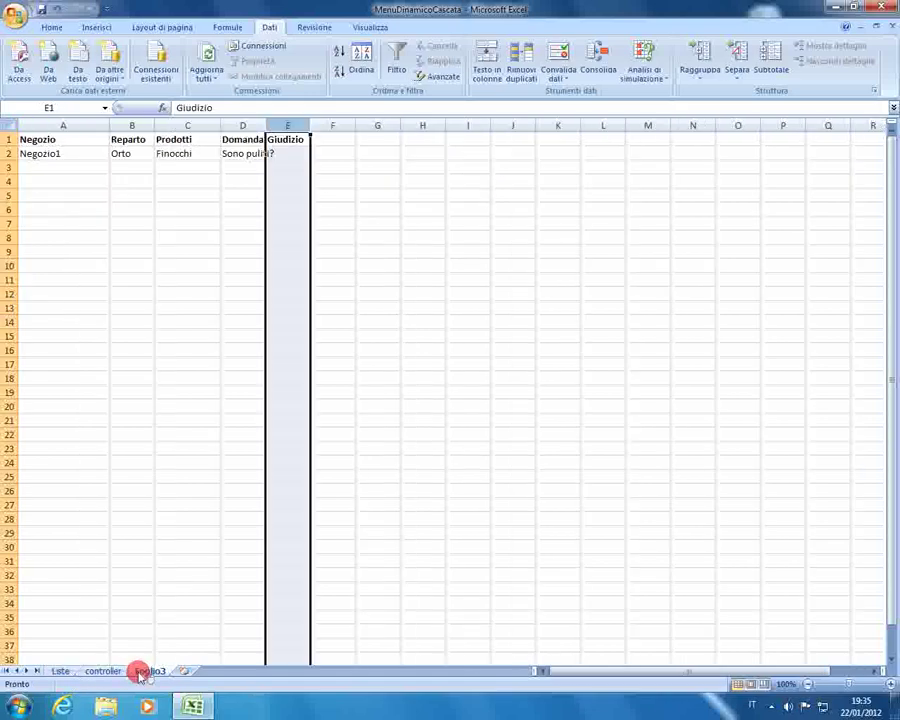
{"action": "left_click", "coordinate": [297, 152]}
{"action": "left_click", "coordinate": [555, 56]}
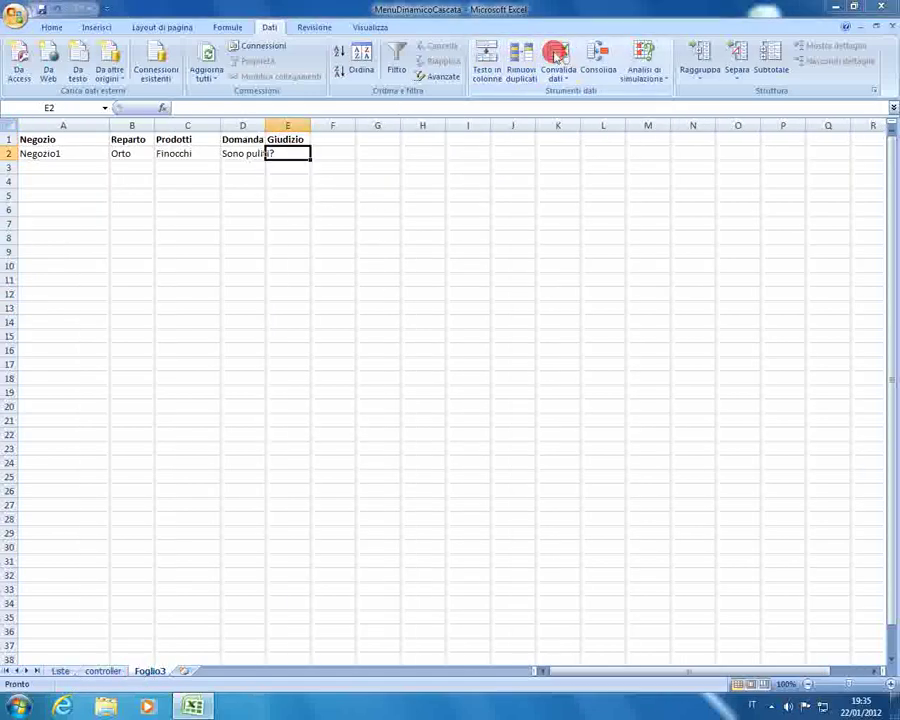
{"action": "left_click", "coordinate": [472, 288]}
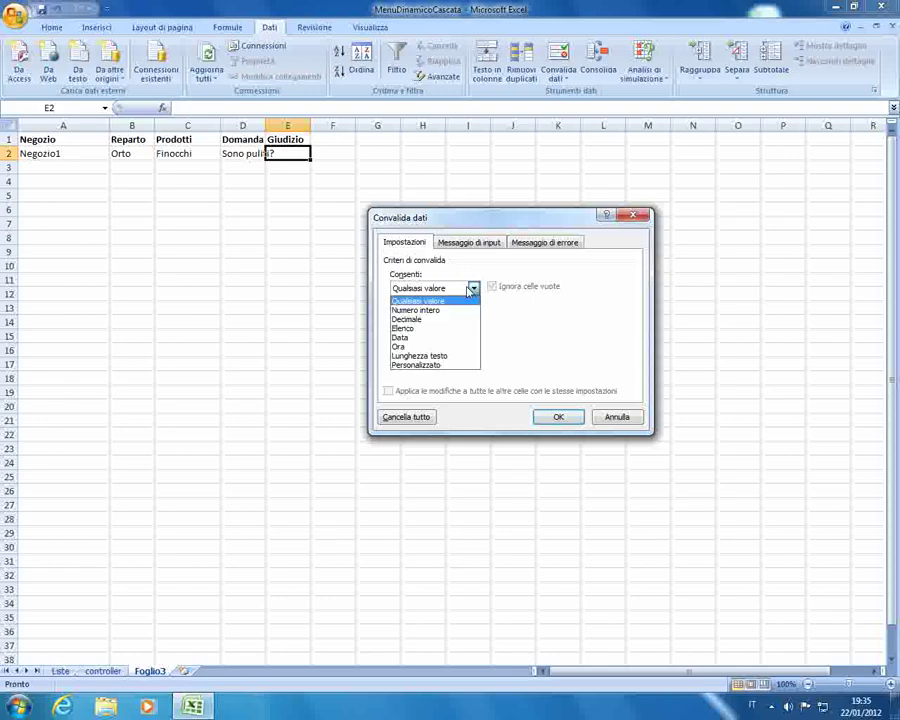
{"action": "left_click", "coordinate": [419, 330]}
{"action": "left_click", "coordinate": [414, 344]}
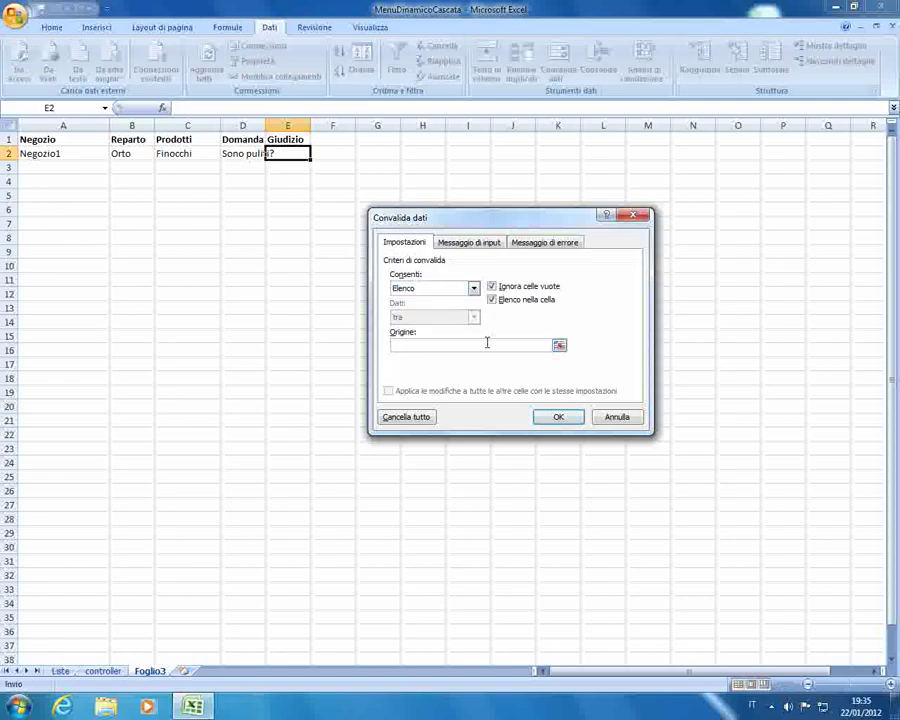
{"action": "left_click", "coordinate": [557, 346]}
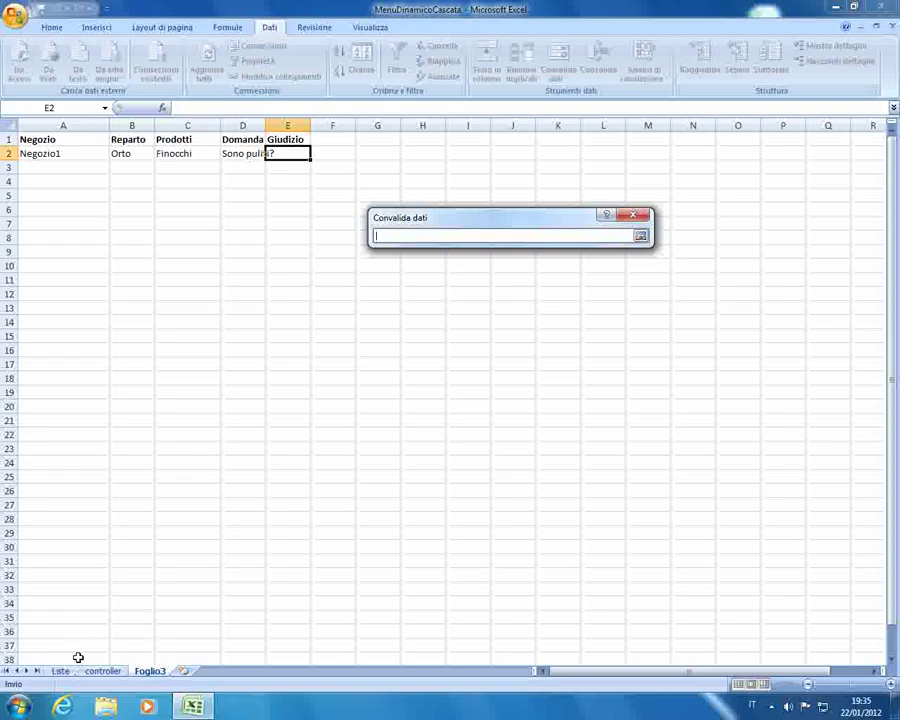
{"action": "left_click", "coordinate": [641, 216]}
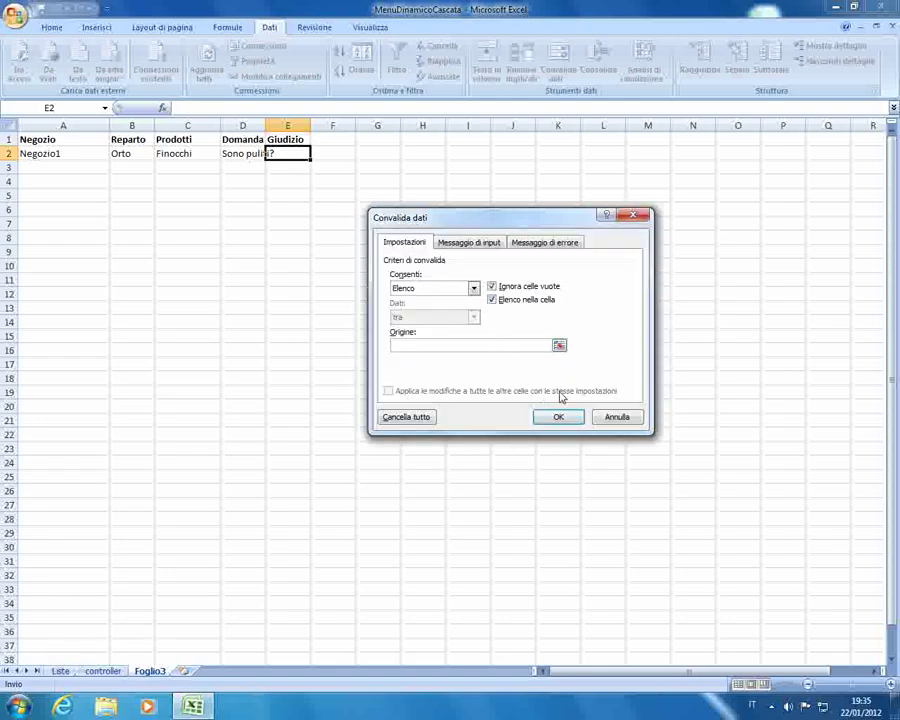
{"action": "left_click", "coordinate": [621, 420]}
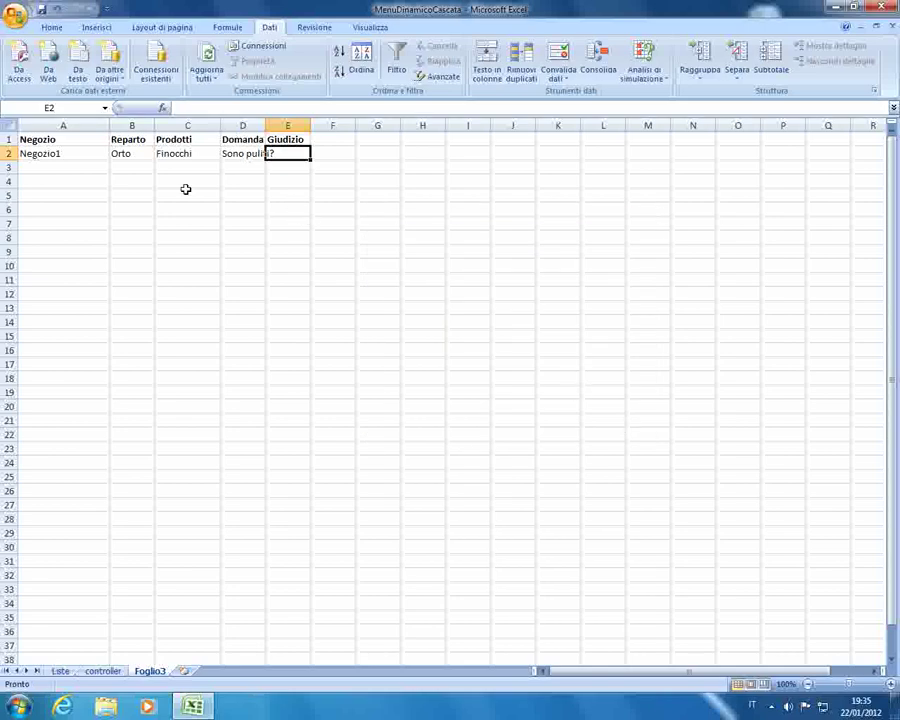
- Select Liste A10:A12 and define it with the name Giudizio
{"action": "left_click", "coordinate": [60, 670]}
{"action": "left_click", "coordinate": [44, 281]}
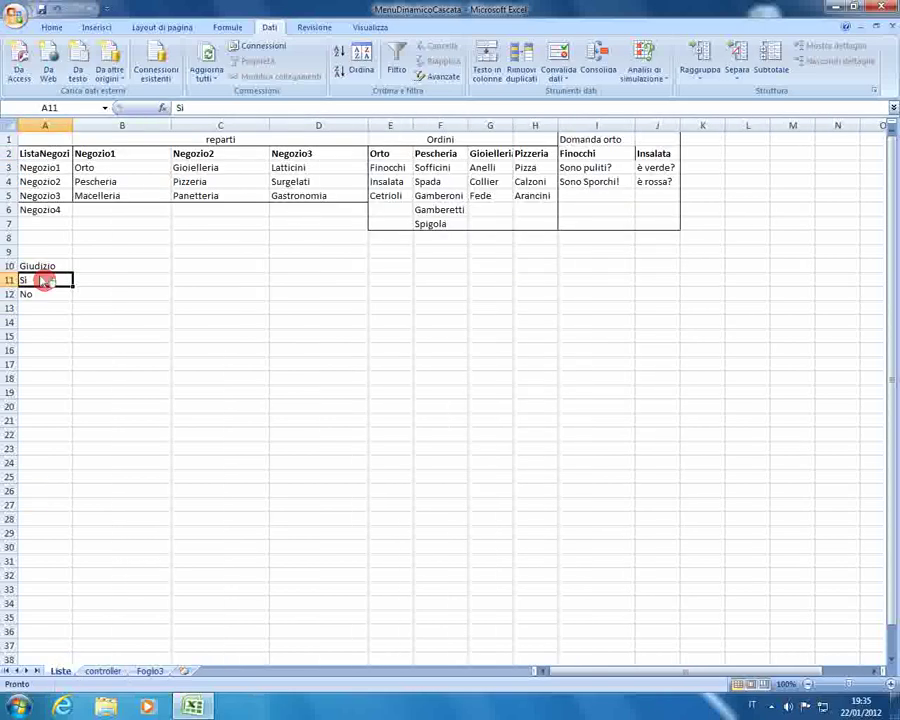
{"action": "left_click_drag", "start_coordinate": [44, 281], "coordinate": [42, 293]}
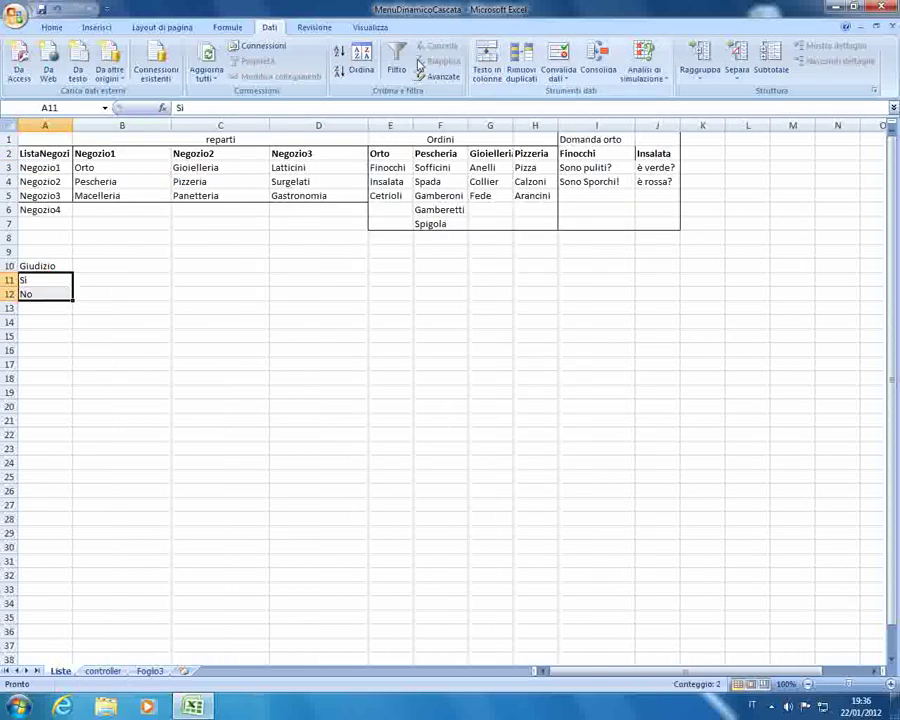
{"action": "left_click", "coordinate": [227, 27]}
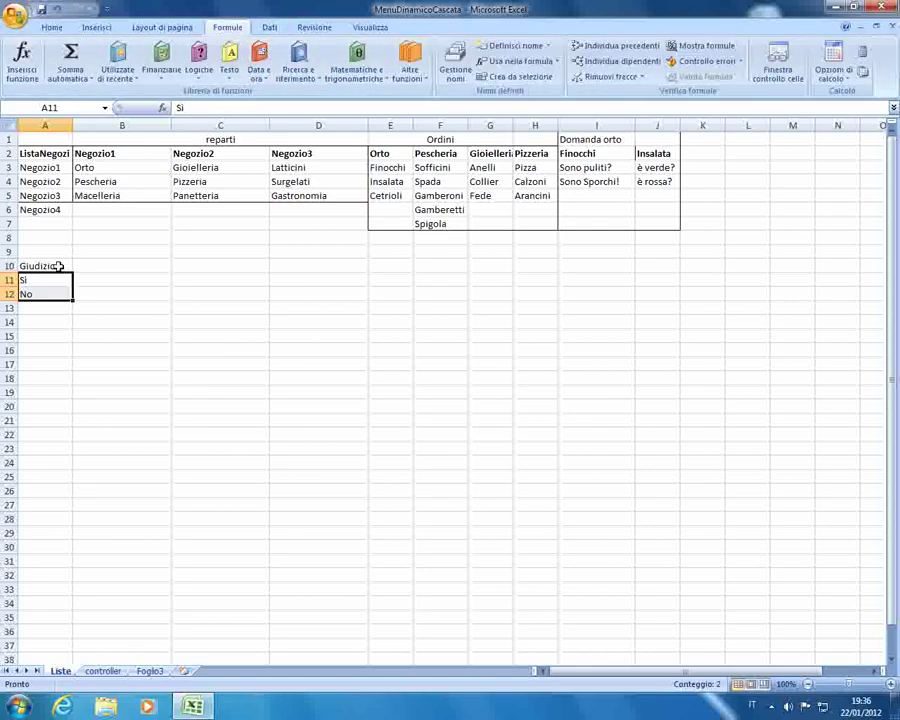
{"action": "left_click_drag", "start_coordinate": [60, 265], "coordinate": [56, 291]}
{"action": "left_click", "coordinate": [482, 45]}
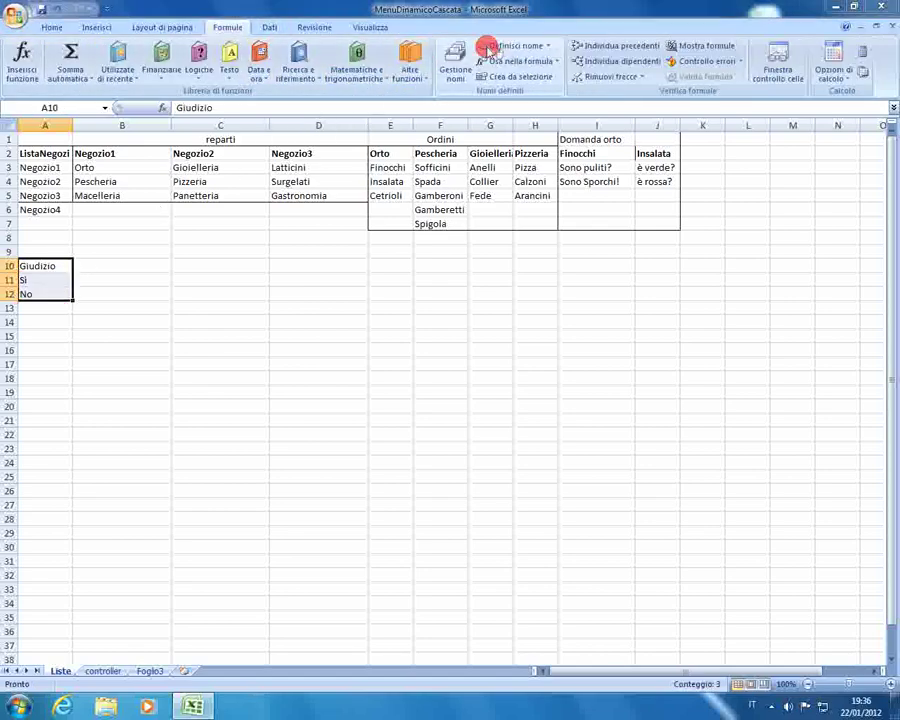
{"action": "left_click", "coordinate": [518, 386]}
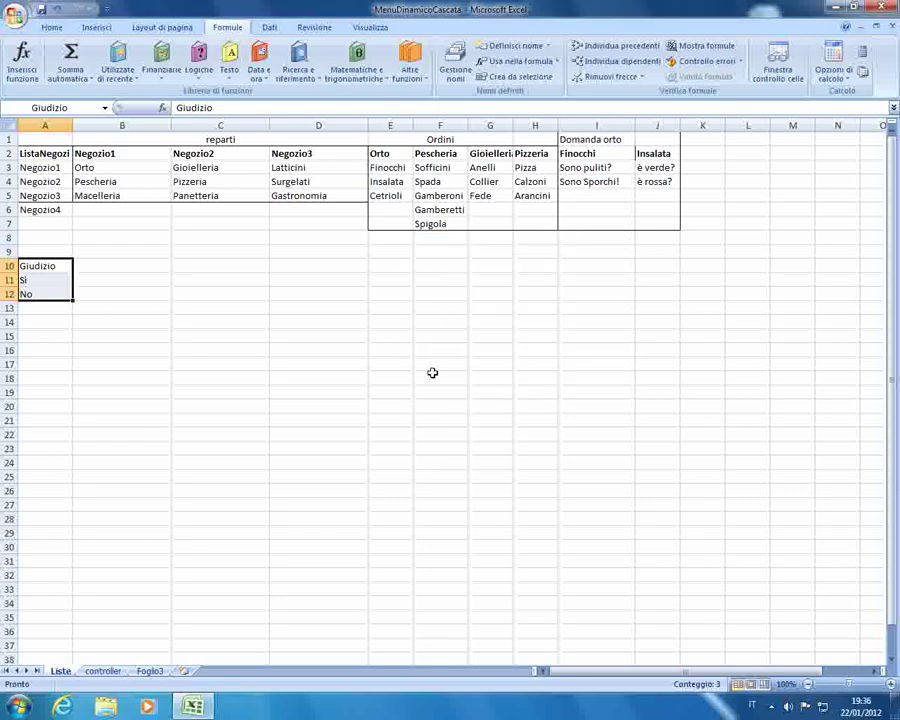
- Give Foglio3 cell E2 a List validation with source =Giudizio
{"action": "left_click", "coordinate": [146, 671]}
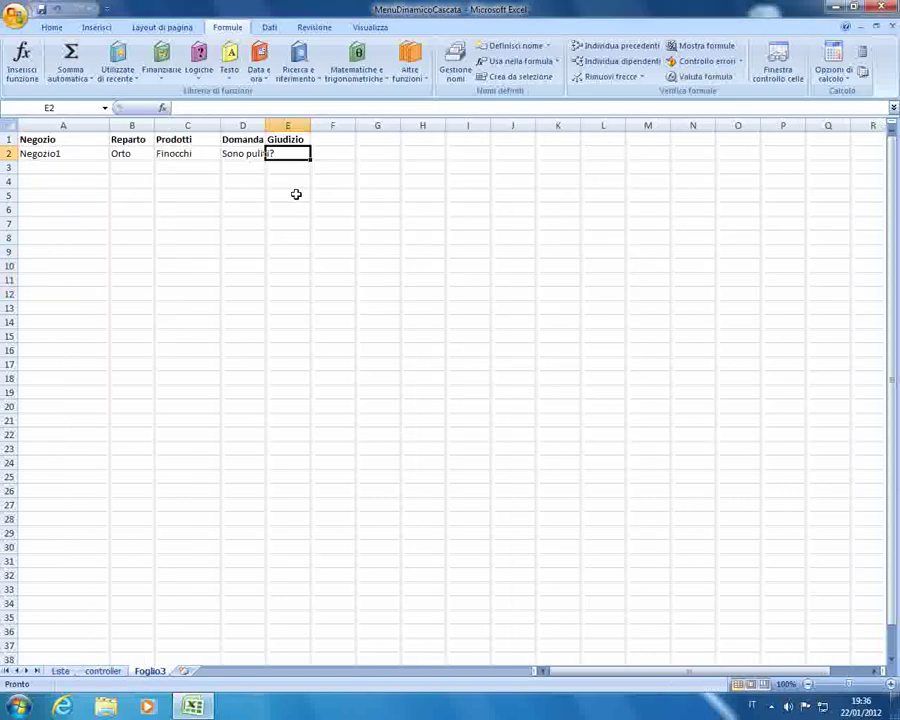
{"action": "left_click", "coordinate": [270, 28]}
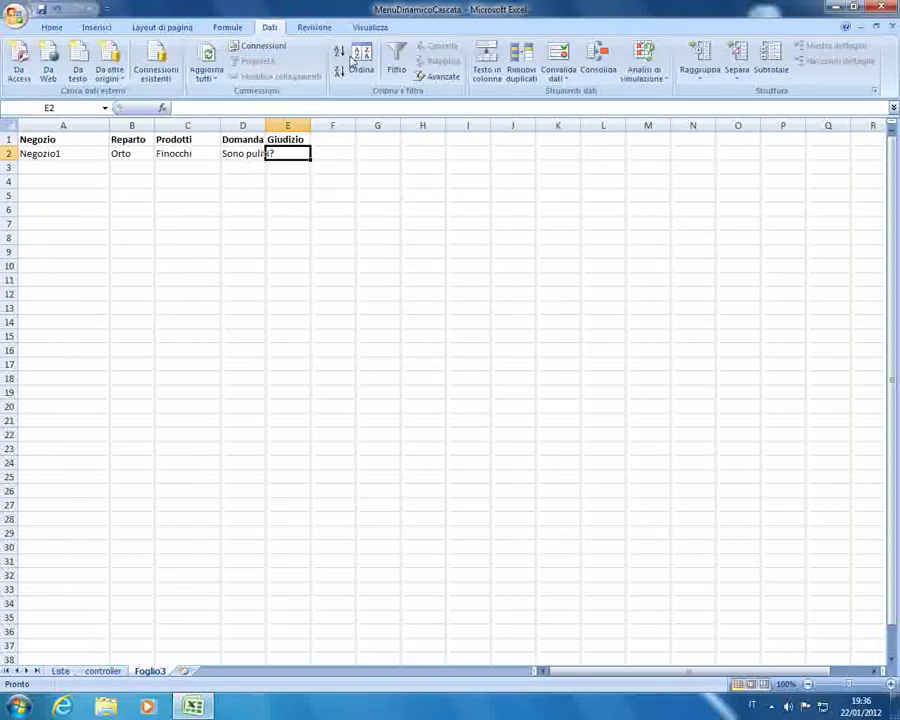
{"action": "left_click", "coordinate": [560, 55]}
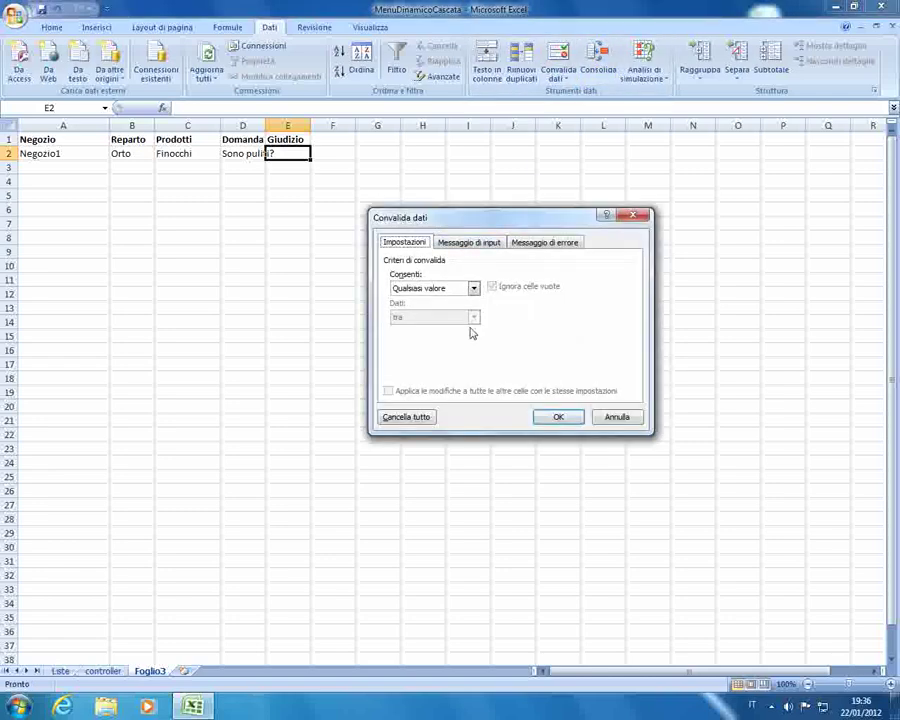
{"action": "left_click", "coordinate": [474, 288]}
{"action": "left_click", "coordinate": [420, 327]}
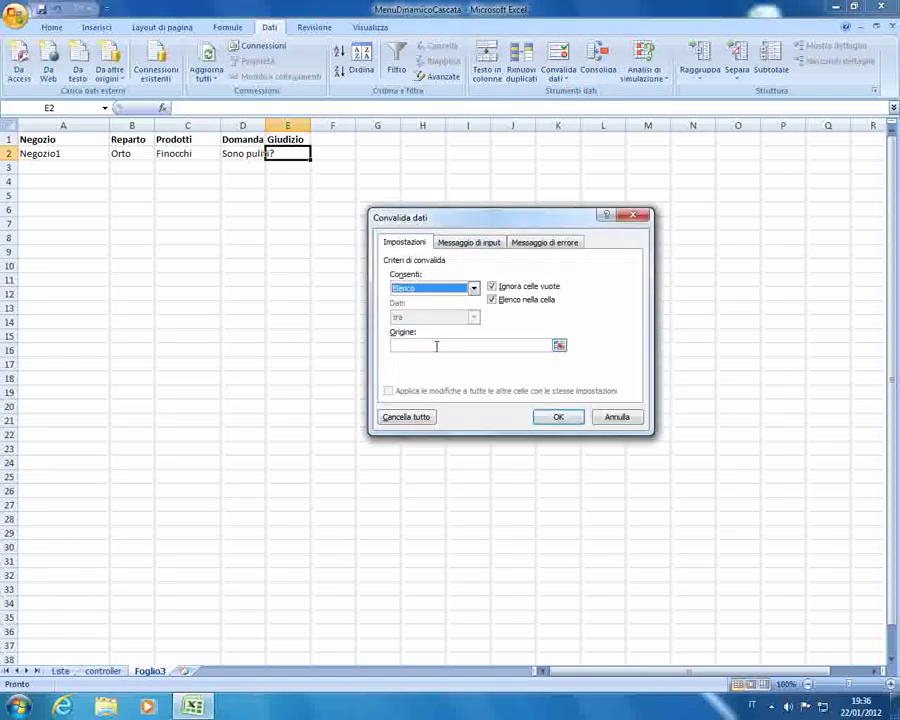
{"action": "left_click", "coordinate": [436, 346]}
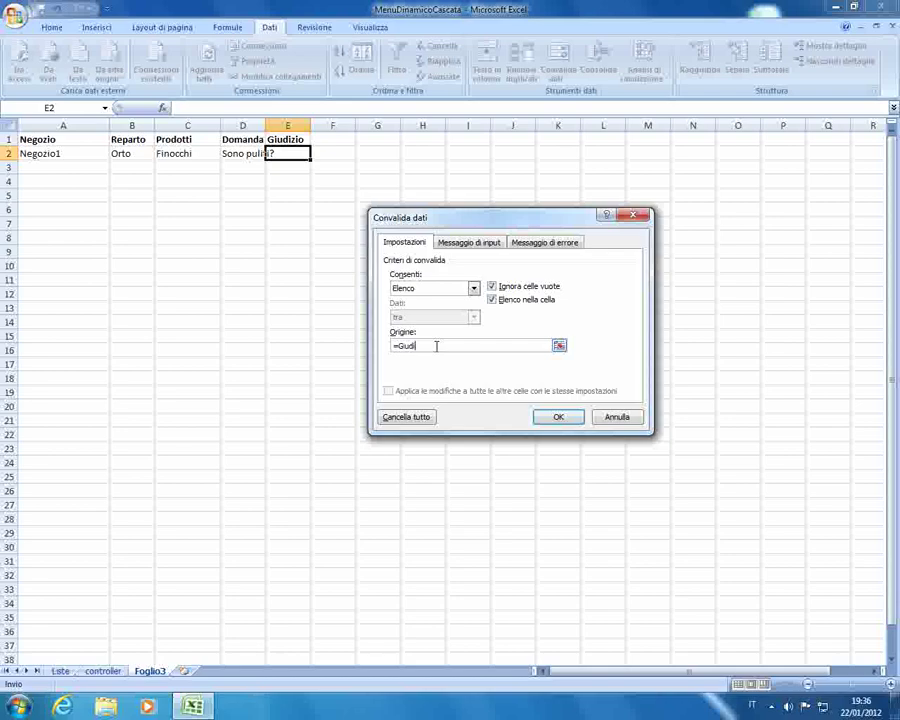
{"action": "key", "text": "Return"}
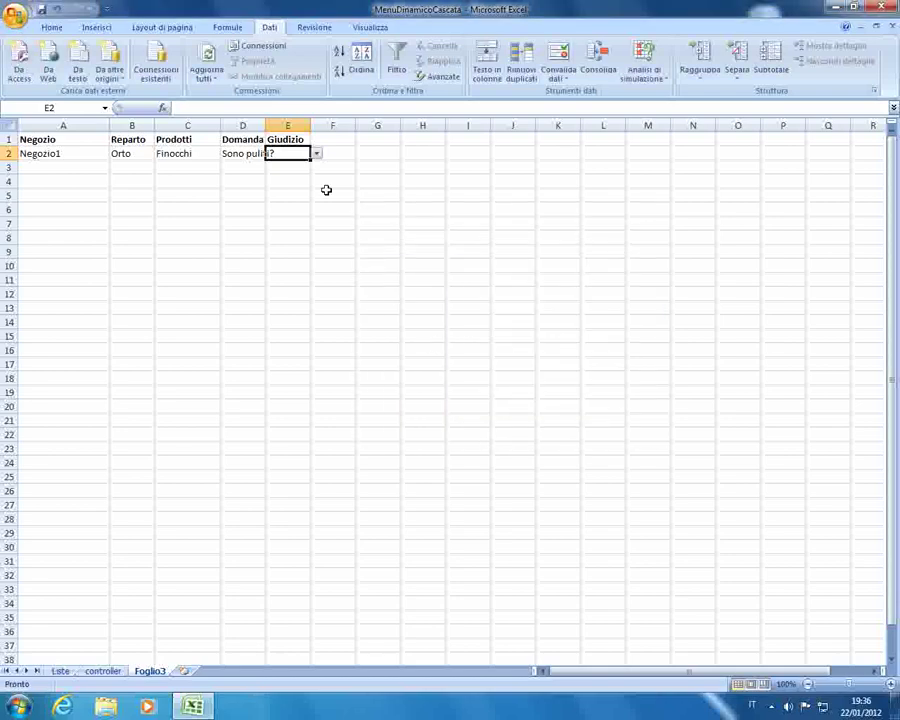
- Choose No from E2's Si/No drop-down
{"action": "left_click", "coordinate": [316, 153]}
{"action": "left_click", "coordinate": [292, 184]}
{"action": "left_click", "coordinate": [286, 206]}
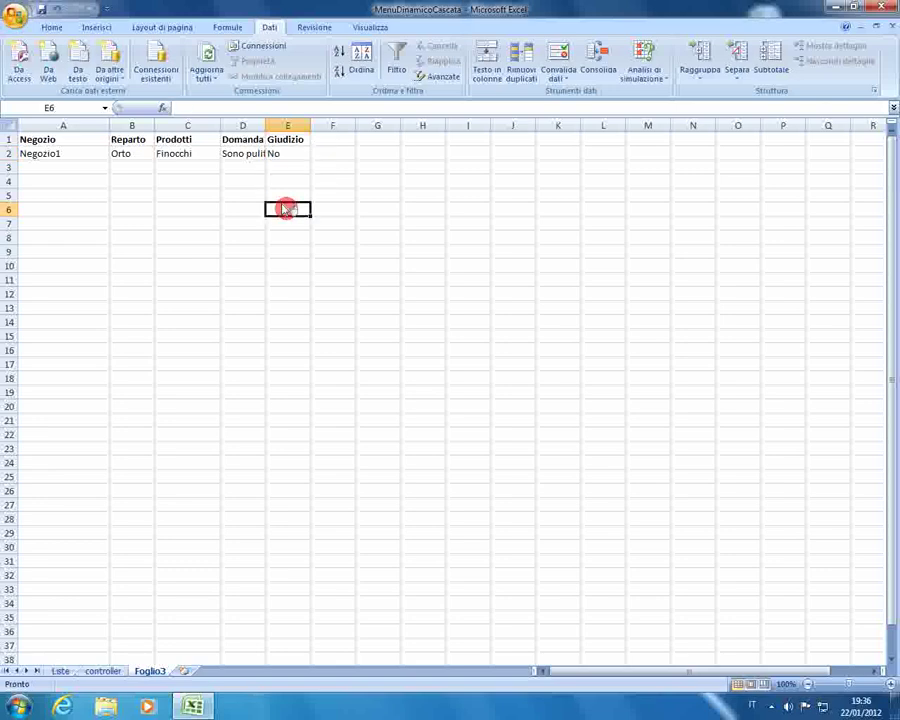
{"action": "left_click", "coordinate": [288, 166]}
- Extend the Giudizio list validation to all of column E and test it in E4
{"action": "left_click", "coordinate": [288, 125]}
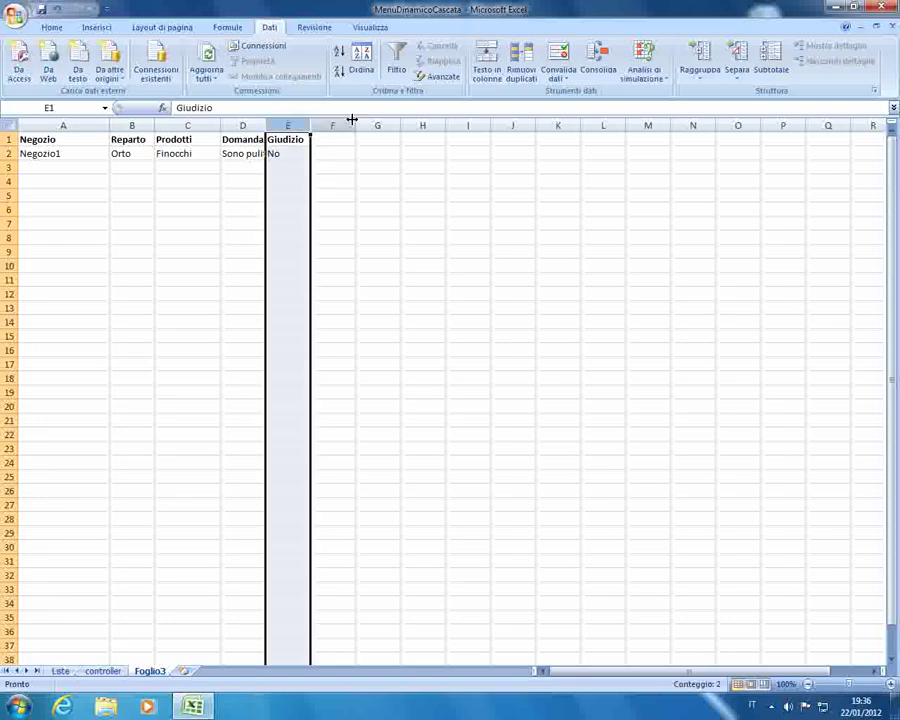
{"action": "left_click", "coordinate": [557, 56]}
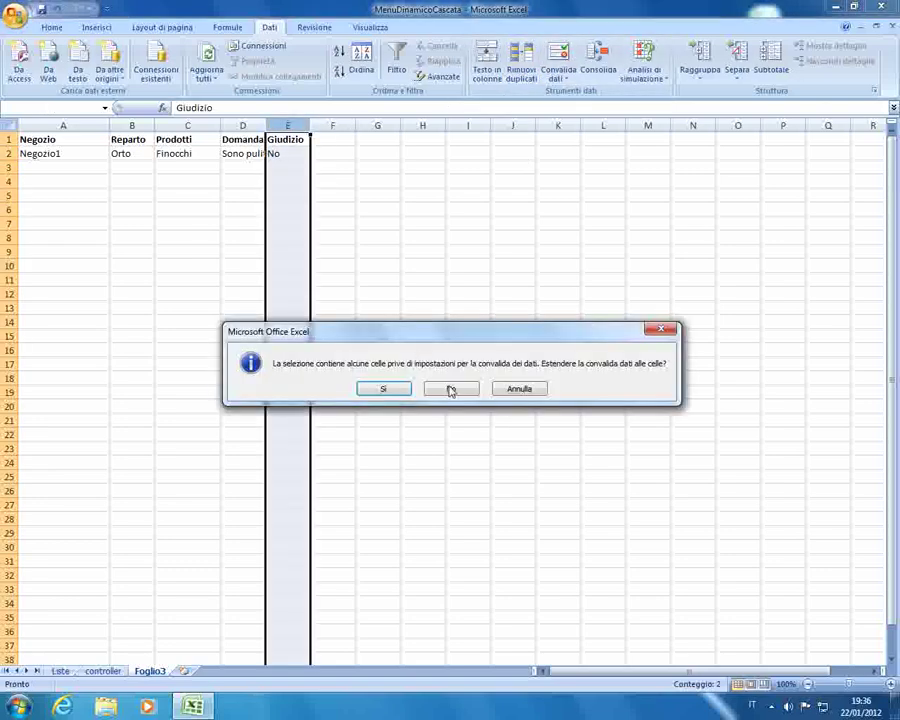
{"action": "left_click", "coordinate": [393, 391]}
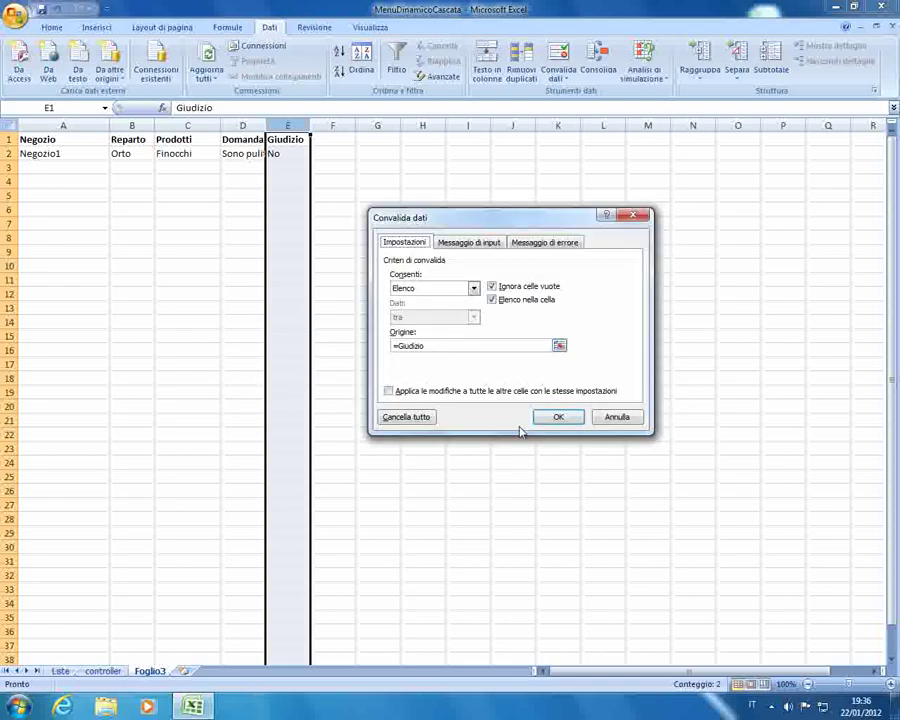
{"action": "left_click", "coordinate": [558, 416]}
{"action": "left_click", "coordinate": [311, 202]}
{"action": "left_click", "coordinate": [298, 180]}
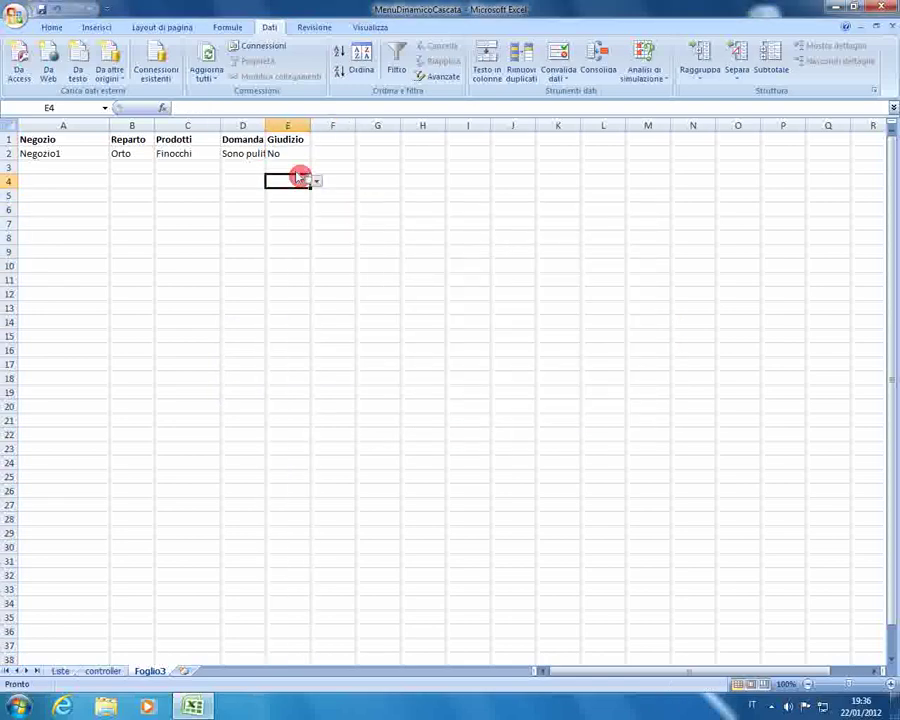
{"action": "left_click", "coordinate": [316, 181]}
- Set E4 to Si and widen column D to fit the questions
{"action": "left_click", "coordinate": [281, 201]}
{"action": "left_click", "coordinate": [294, 222]}
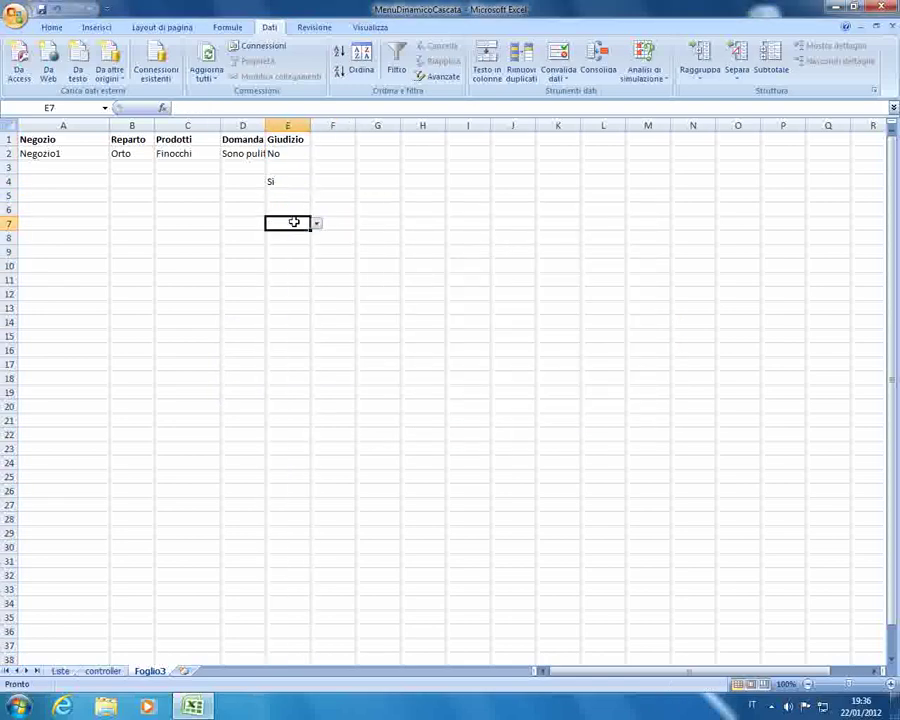
{"action": "double_click", "coordinate": [264, 124]}
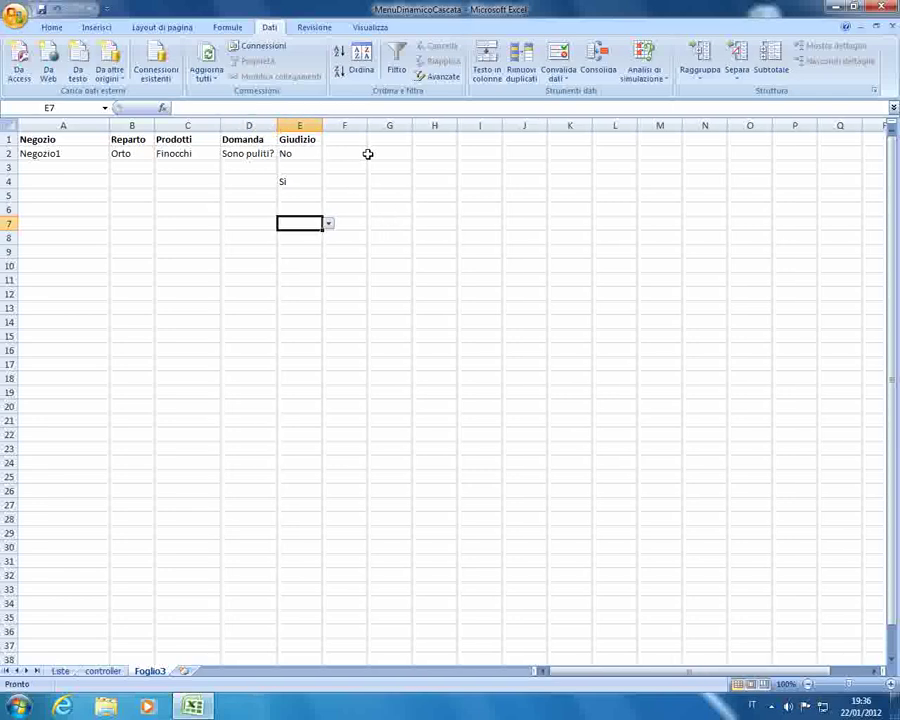
{"action": "left_click", "coordinate": [370, 155]}
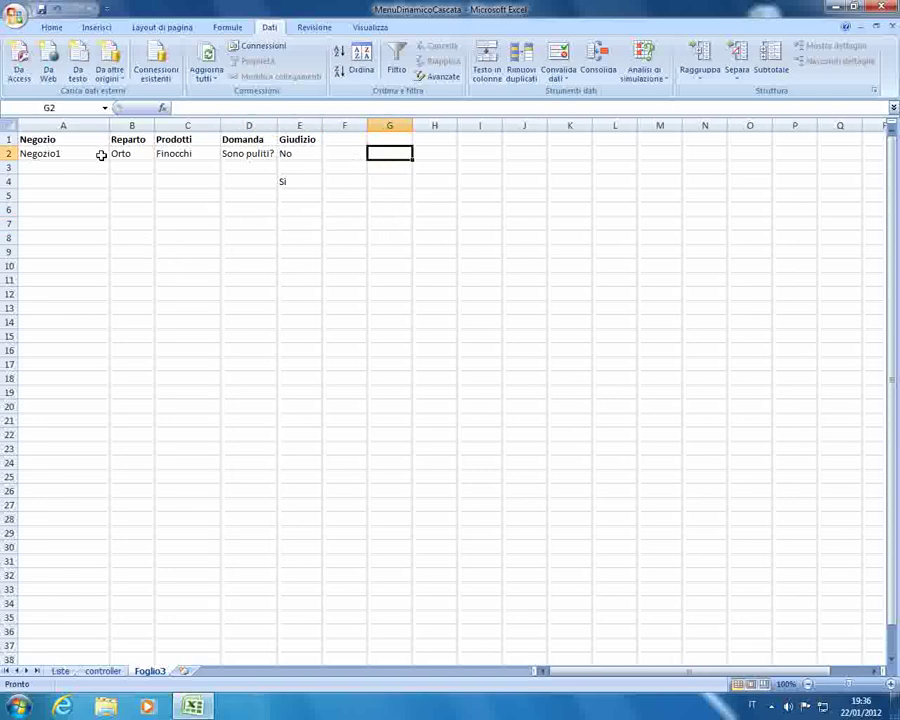
{"action": "left_click", "coordinate": [250, 166]}
{"action": "left_click", "coordinate": [265, 152]}
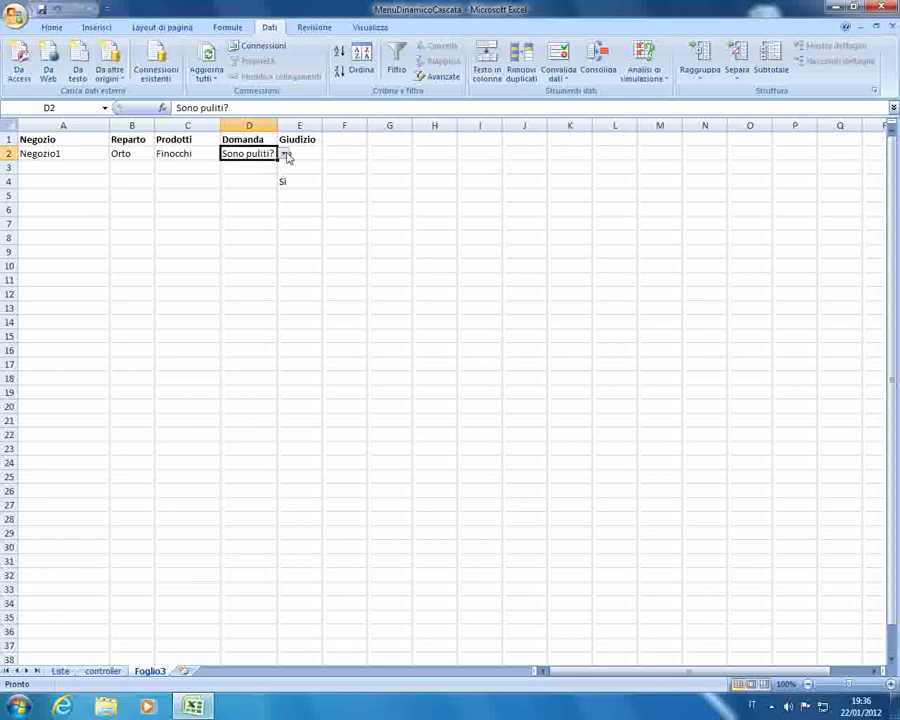
{"action": "left_click", "coordinate": [287, 153]}
{"action": "left_click", "coordinate": [196, 152]}
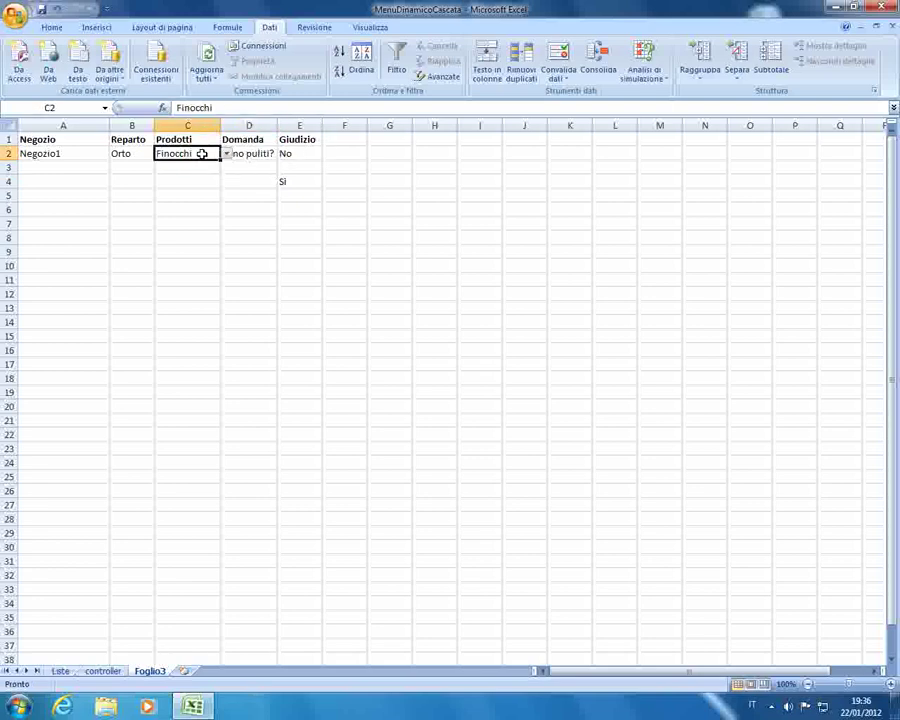
{"action": "left_click", "coordinate": [254, 152]}
{"action": "left_click_drag", "start_coordinate": [277, 126], "coordinate": [586, 125]}
- On Liste, reword the first Finocchi question in I3 as sono azzurri?
{"action": "left_click", "coordinate": [102, 670]}
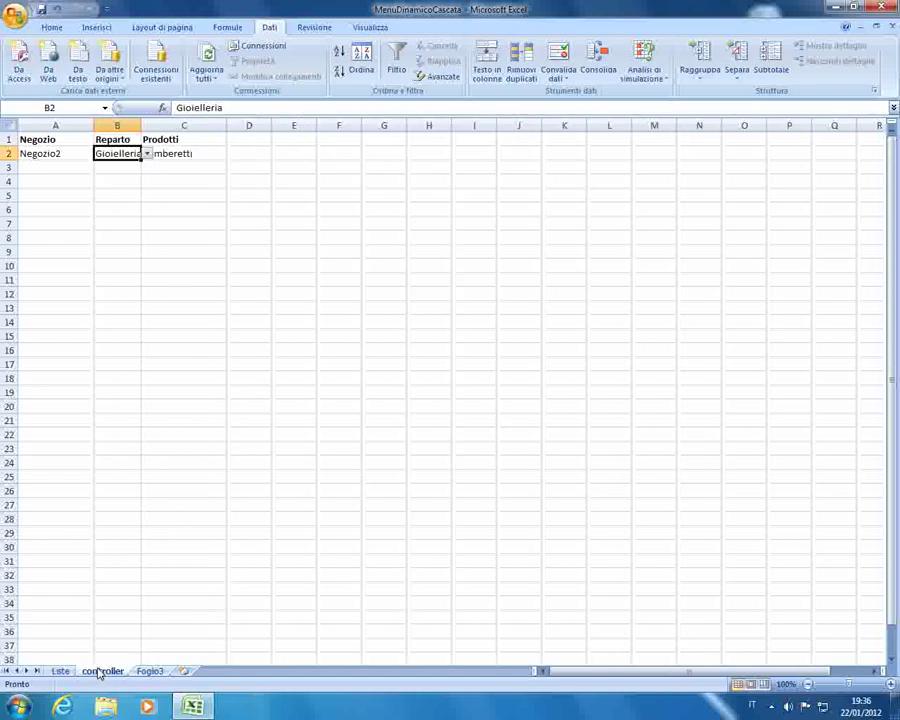
{"action": "left_click", "coordinate": [61, 670]}
{"action": "left_click", "coordinate": [627, 168]}
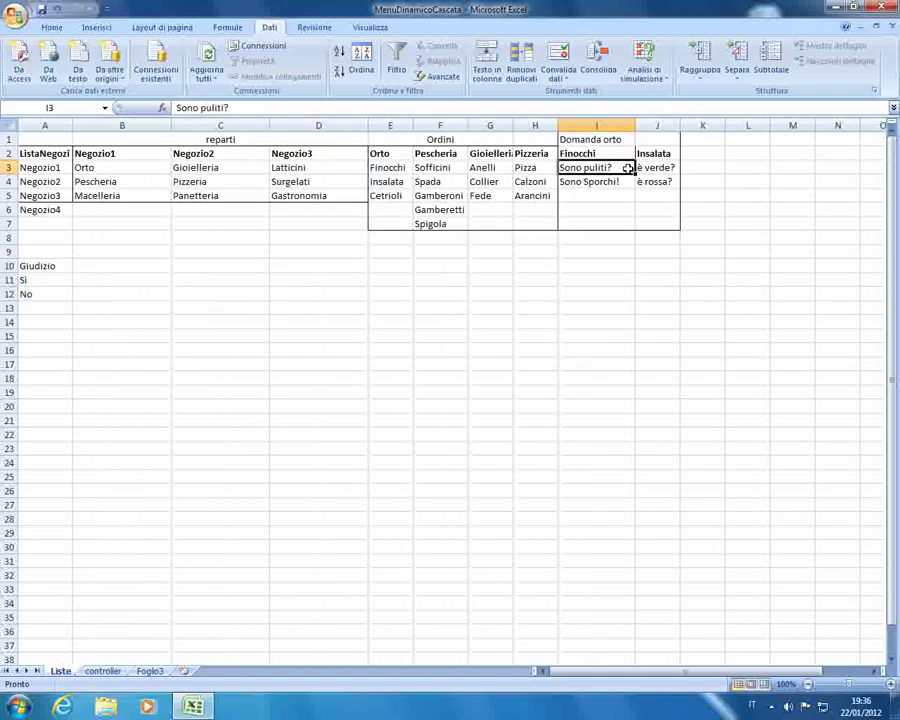
{"action": "type", "text": "sono v"}
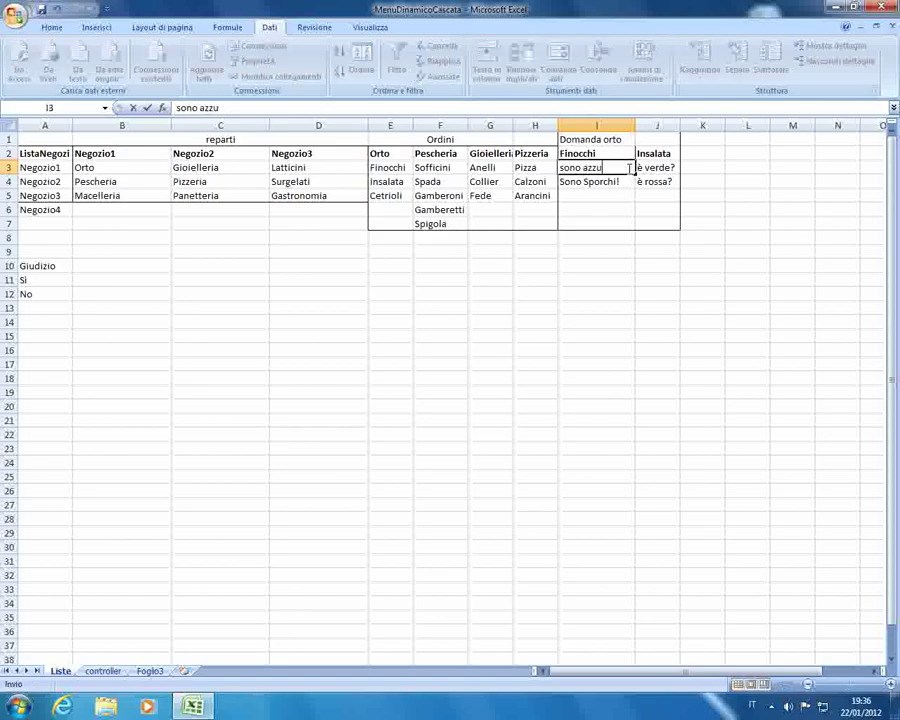
{"action": "type", "text": "?"}
{"action": "key", "text": "Return"}
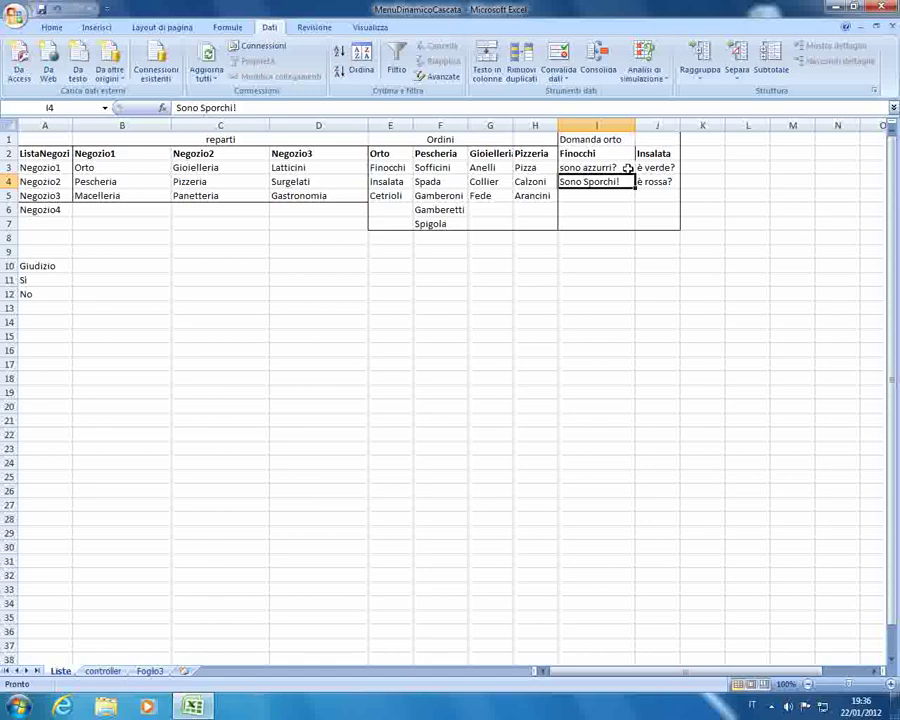
- On Foglio3, choose sono azzurri? from D2's question drop-down
{"action": "left_click", "coordinate": [150, 671]}
{"action": "left_click", "coordinate": [399, 180]}
{"action": "left_click", "coordinate": [573, 154]}
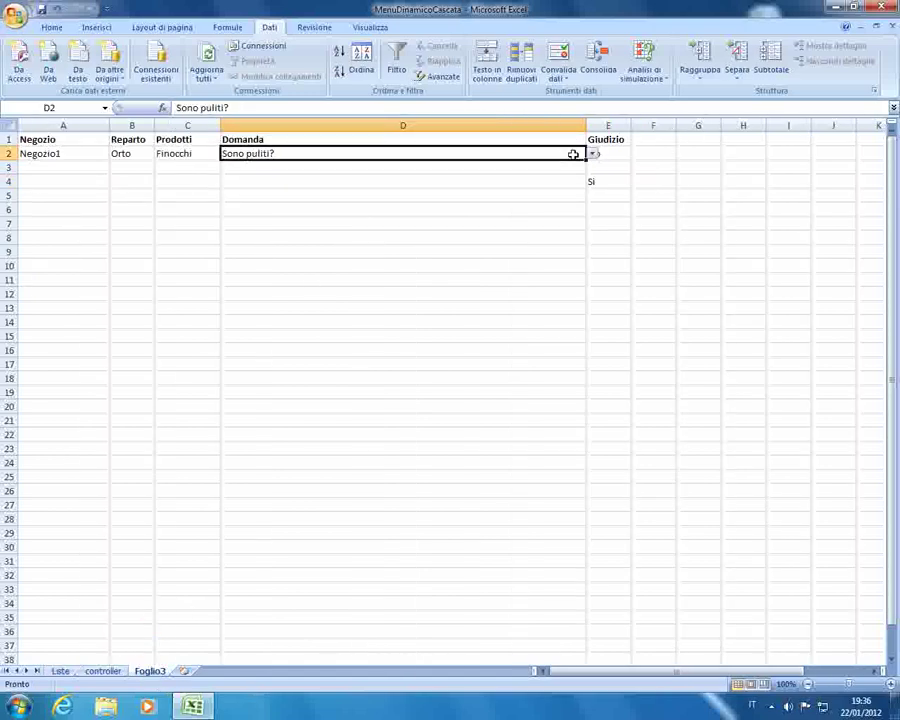
{"action": "left_click", "coordinate": [592, 154]}
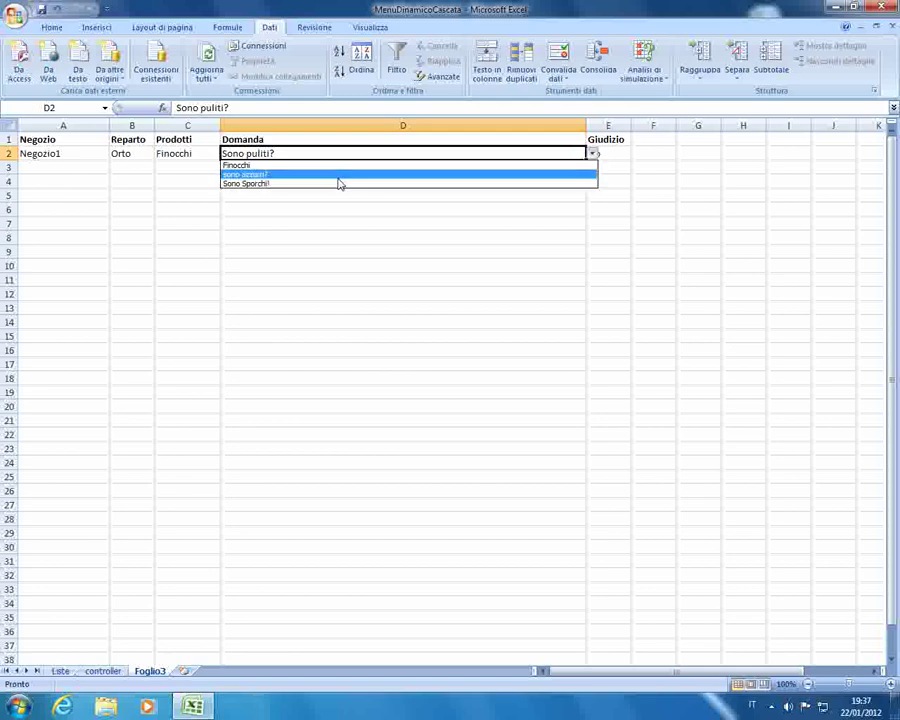
{"action": "left_click", "coordinate": [338, 177]}
{"action": "left_click", "coordinate": [324, 182]}
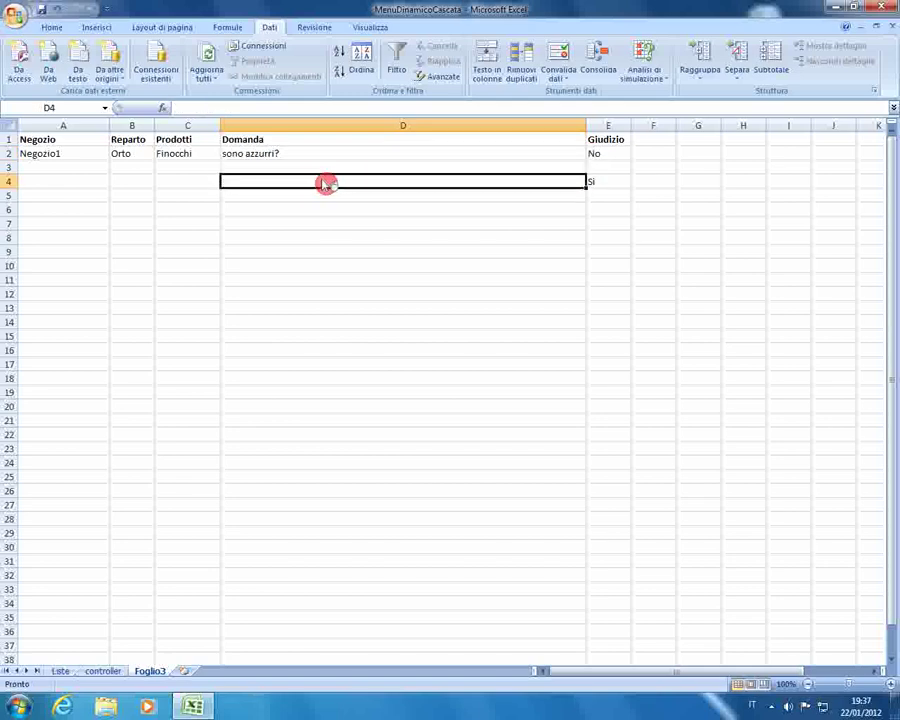
{"action": "left_click", "coordinate": [269, 156]}
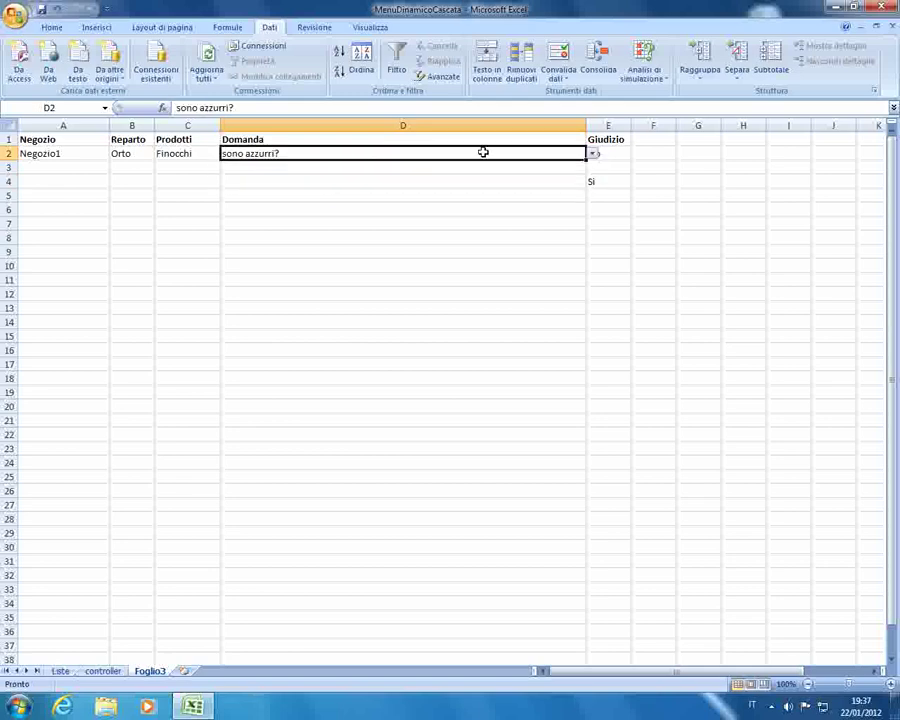
{"action": "left_click", "coordinate": [592, 154]}
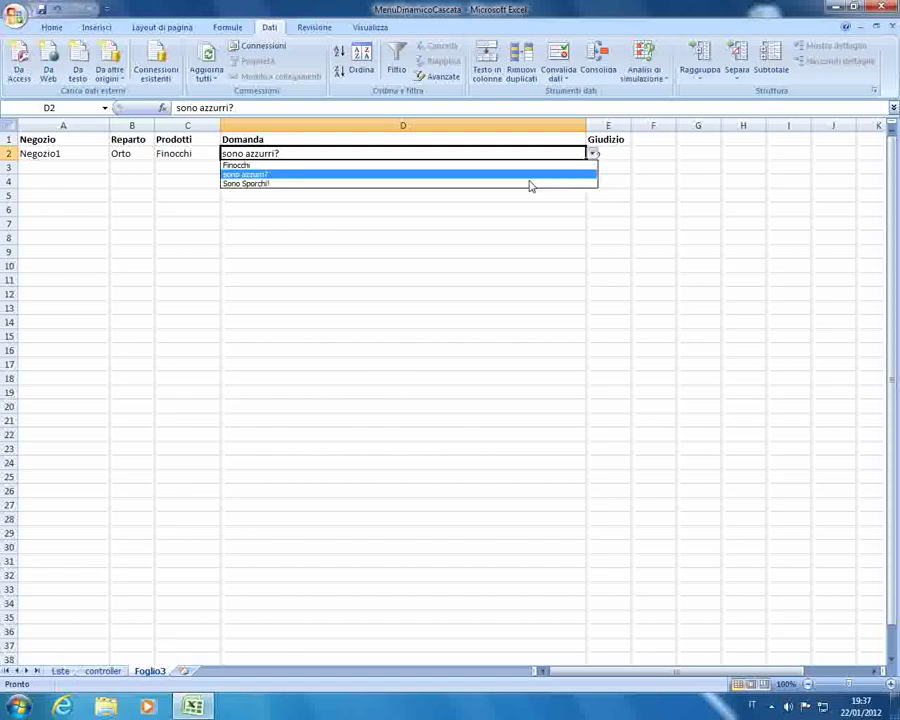
{"action": "left_click", "coordinate": [244, 175]}
{"action": "left_click", "coordinate": [227, 27]}
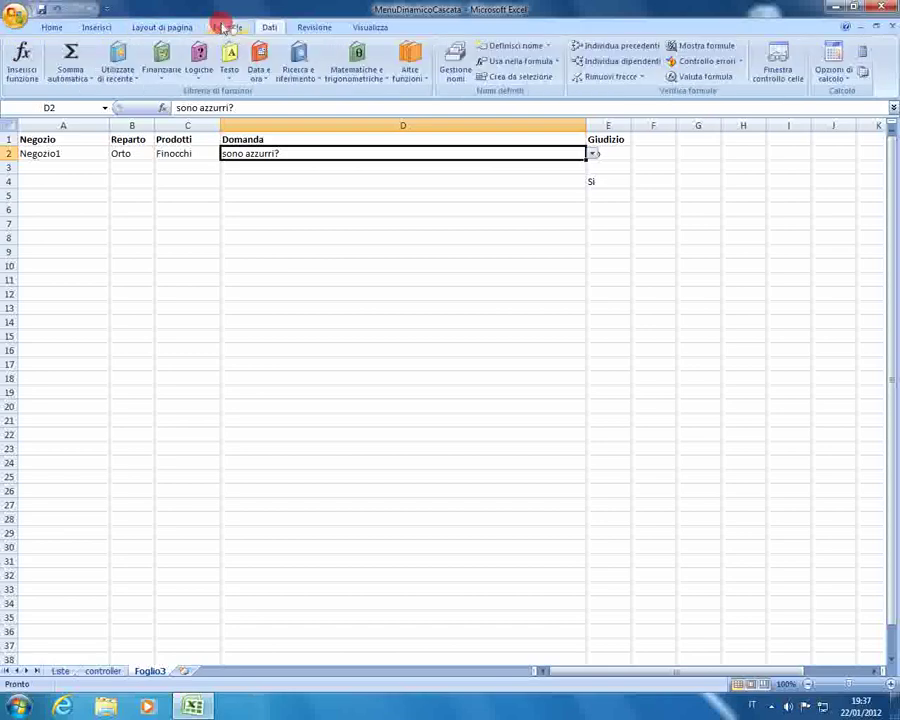
- Open the Negozio1 name in Name Manager, try editing its reference, then abandon the change
{"action": "left_click", "coordinate": [456, 78]}
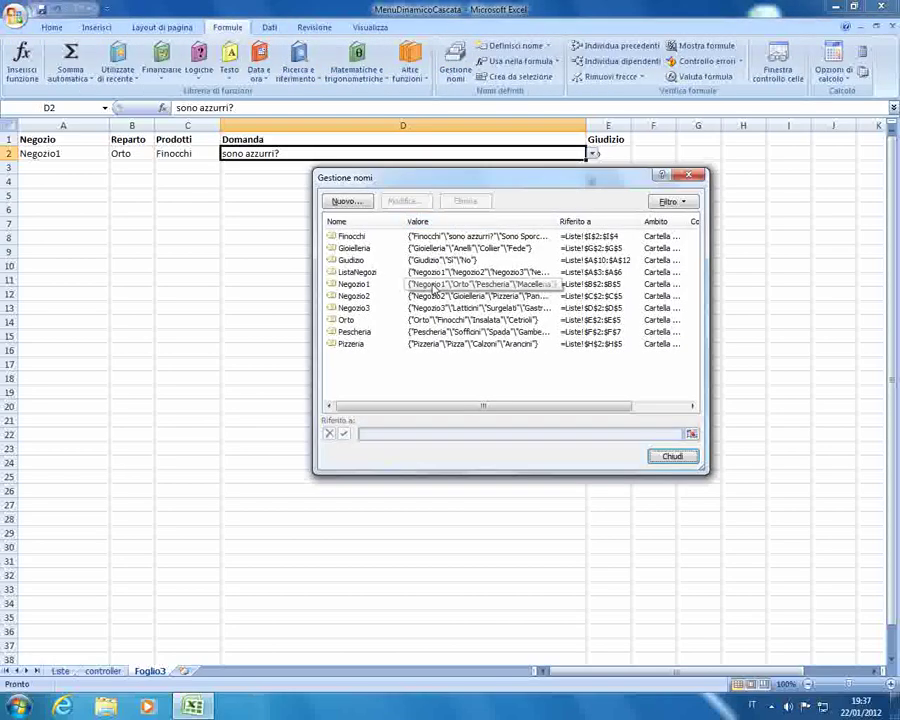
{"action": "double_click", "coordinate": [433, 288]}
{"action": "left_click", "coordinate": [510, 372]}
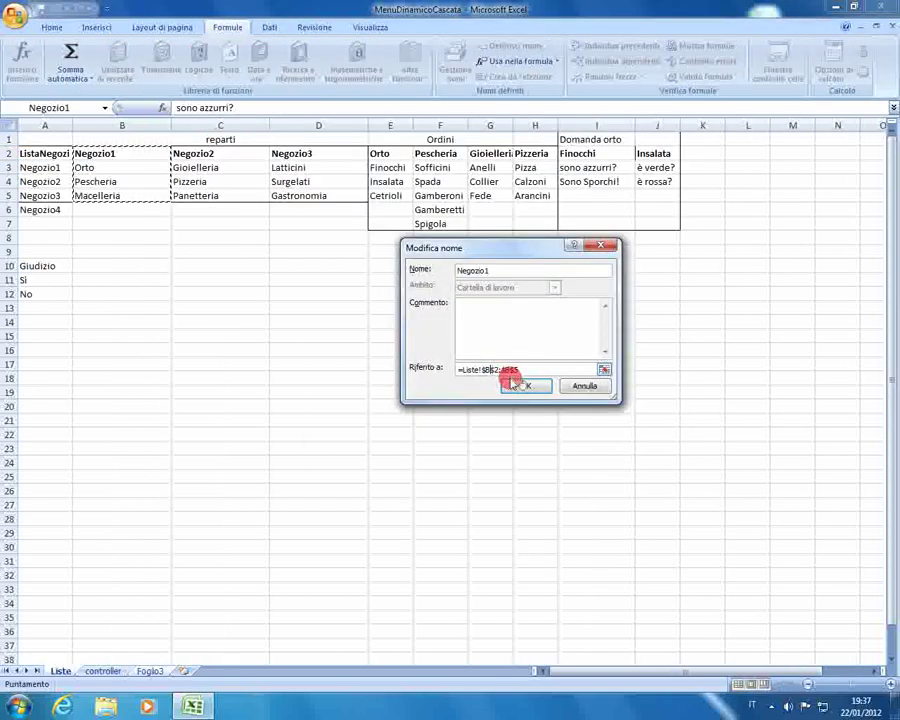
{"action": "key", "text": "Right"}
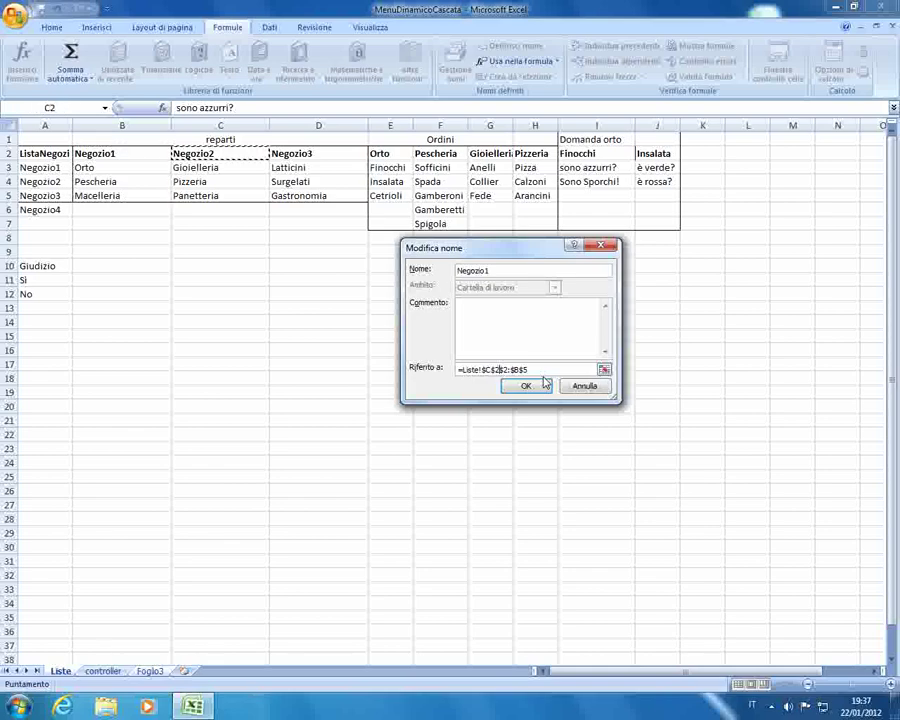
{"action": "key", "text": "F2"}
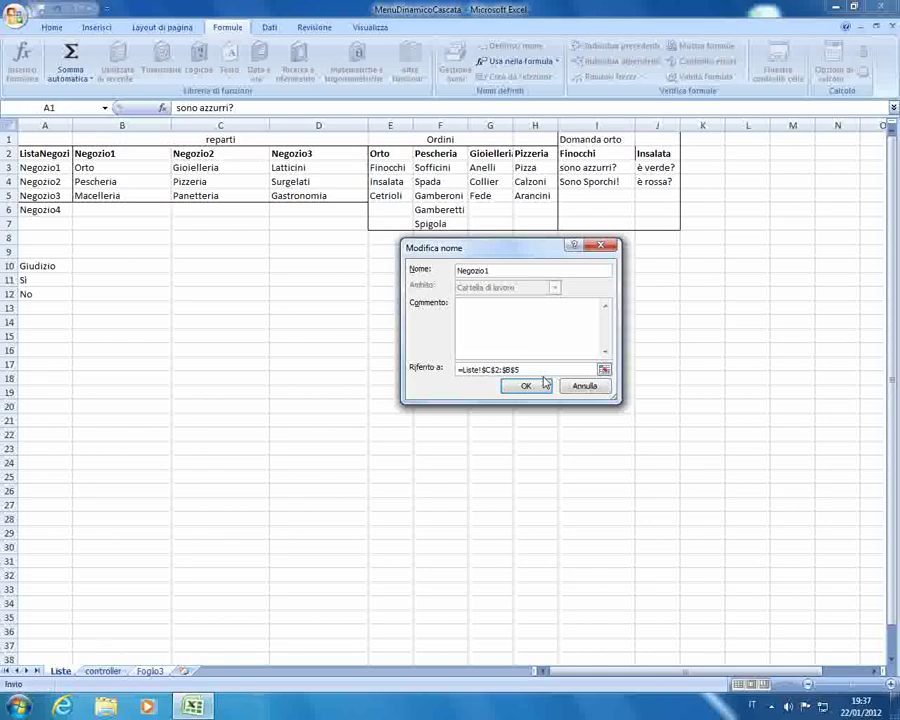
{"action": "left_click", "coordinate": [539, 372]}
{"action": "key", "text": "Down"}
{"action": "key", "text": "Up"}
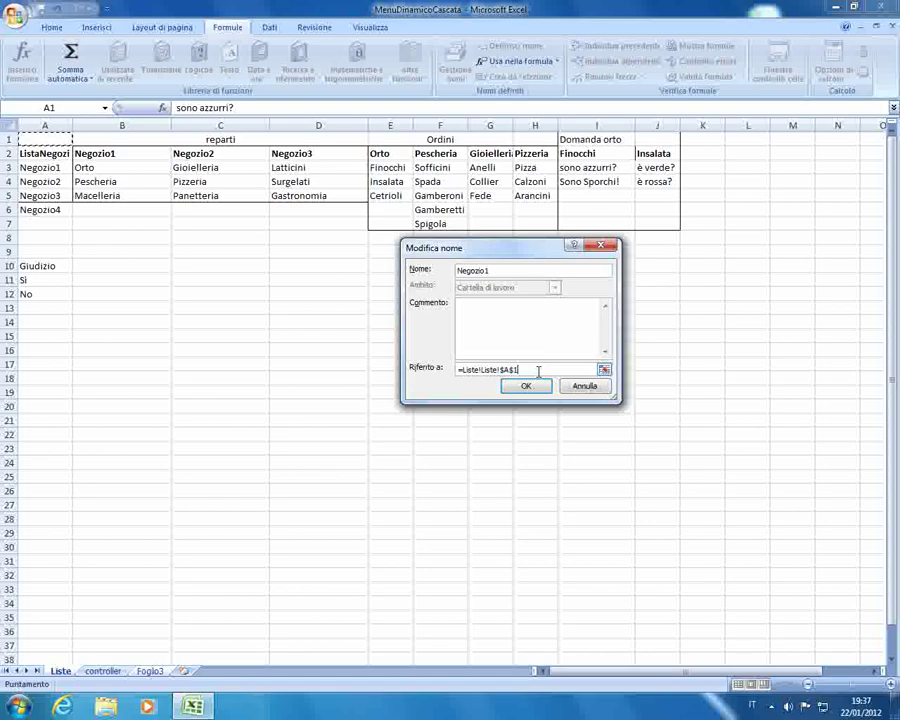
{"action": "key", "text": "BackSpace"}
{"action": "key", "text": "BackSpace"}
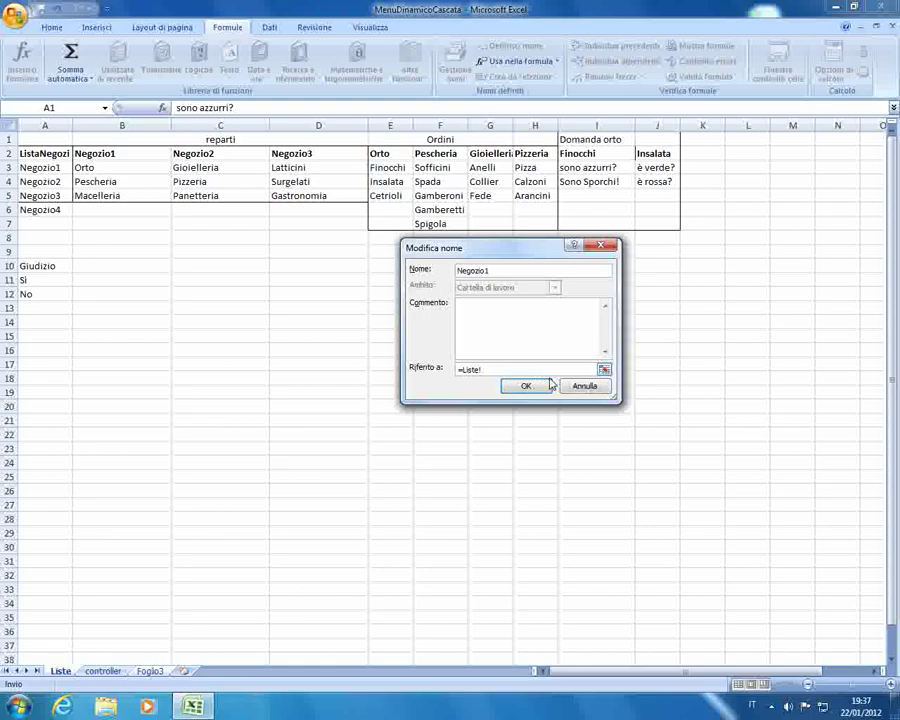
{"action": "left_click", "coordinate": [603, 369]}
{"action": "key", "text": "Return"}
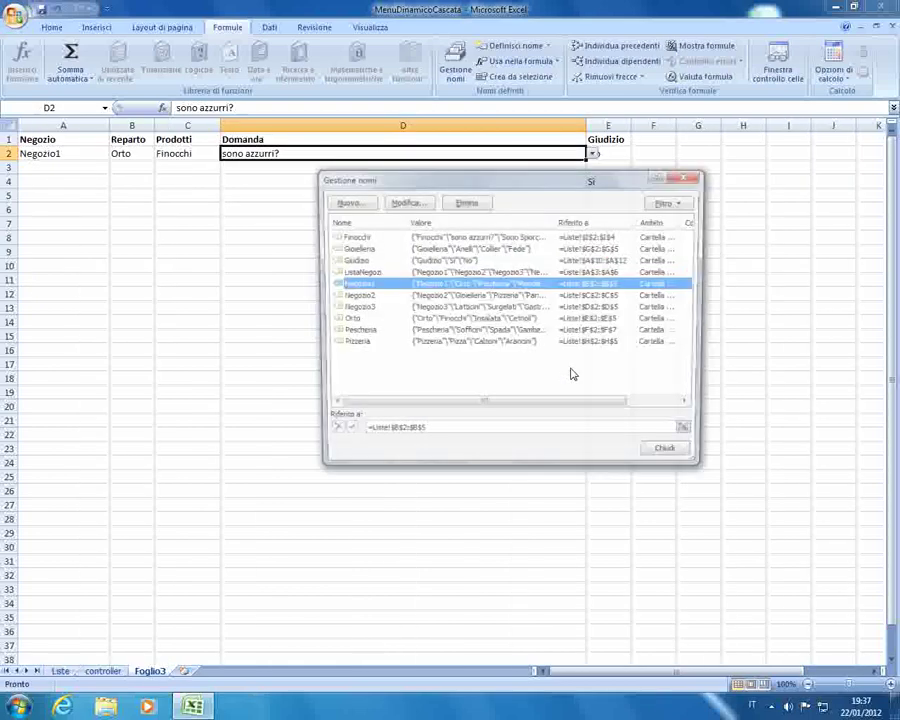
{"action": "left_click", "coordinate": [664, 448]}
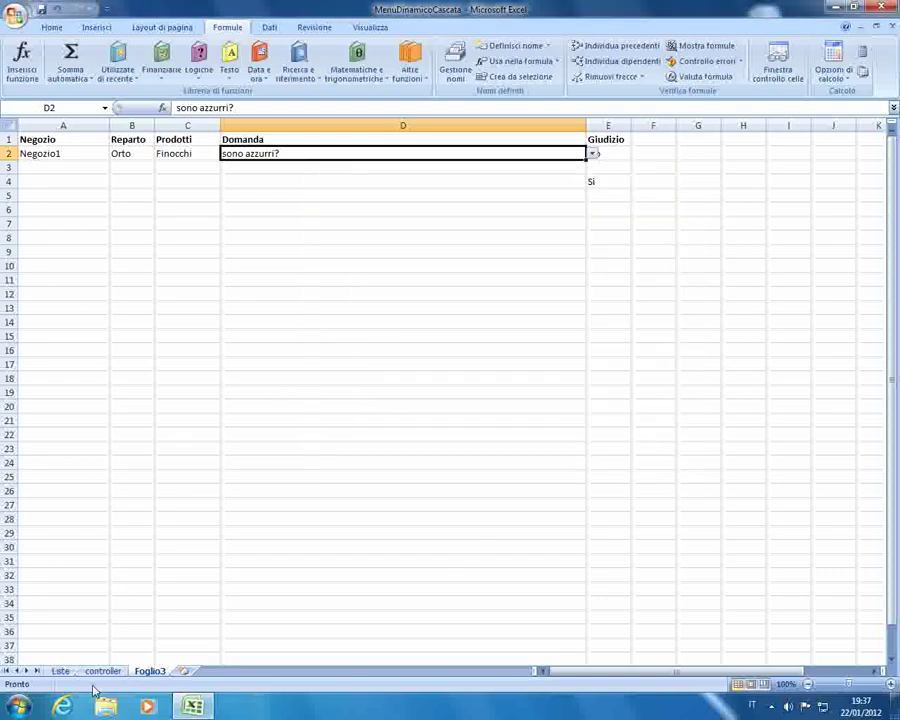
- Redefine the Finocchi name to refer to Liste!$I$3:$I$4 and return to Foglio3
{"action": "left_click", "coordinate": [61, 670]}
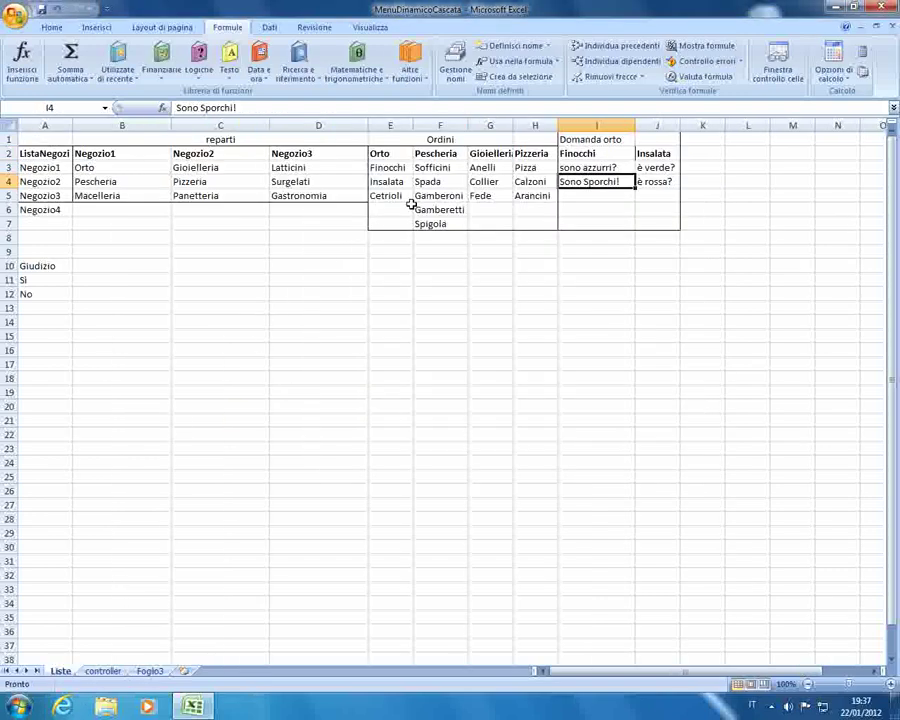
{"action": "left_click", "coordinate": [581, 154]}
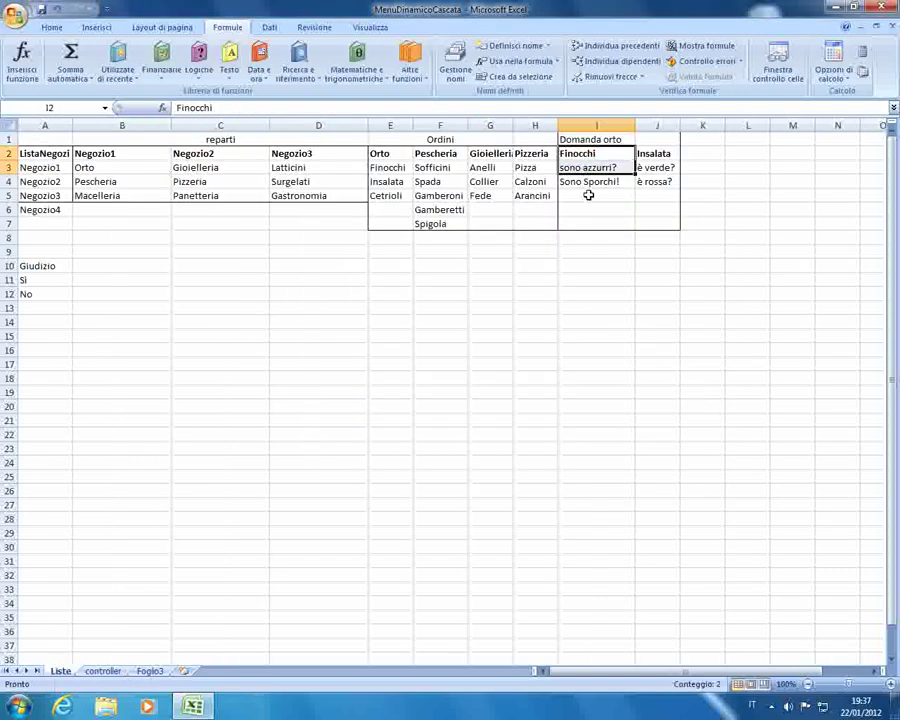
{"action": "left_click", "coordinate": [590, 196]}
{"action": "left_click", "coordinate": [586, 168]}
{"action": "left_click", "coordinate": [455, 64]}
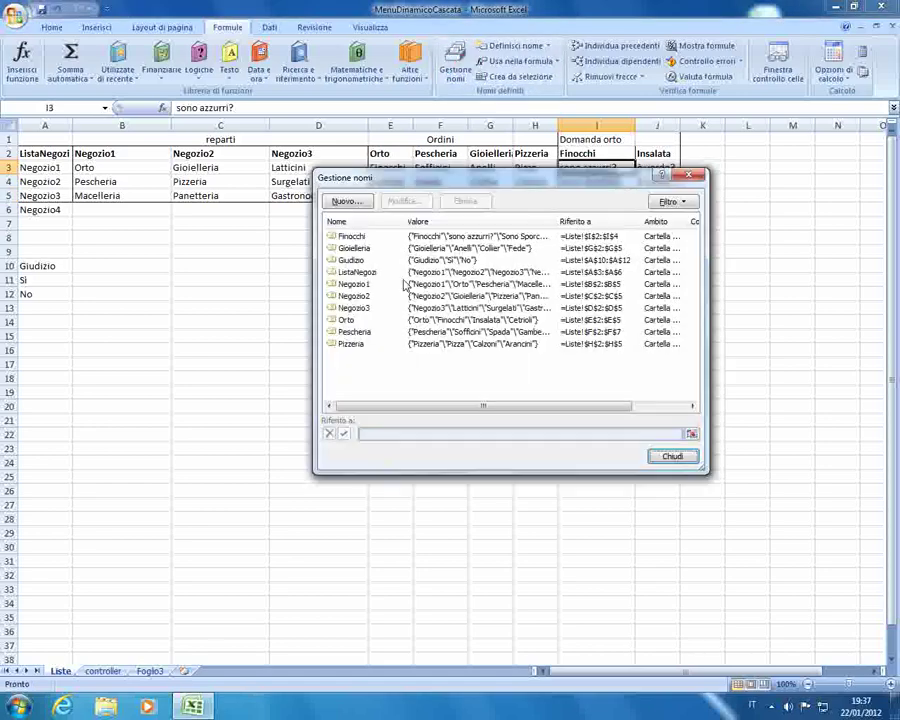
{"action": "double_click", "coordinate": [356, 236]}
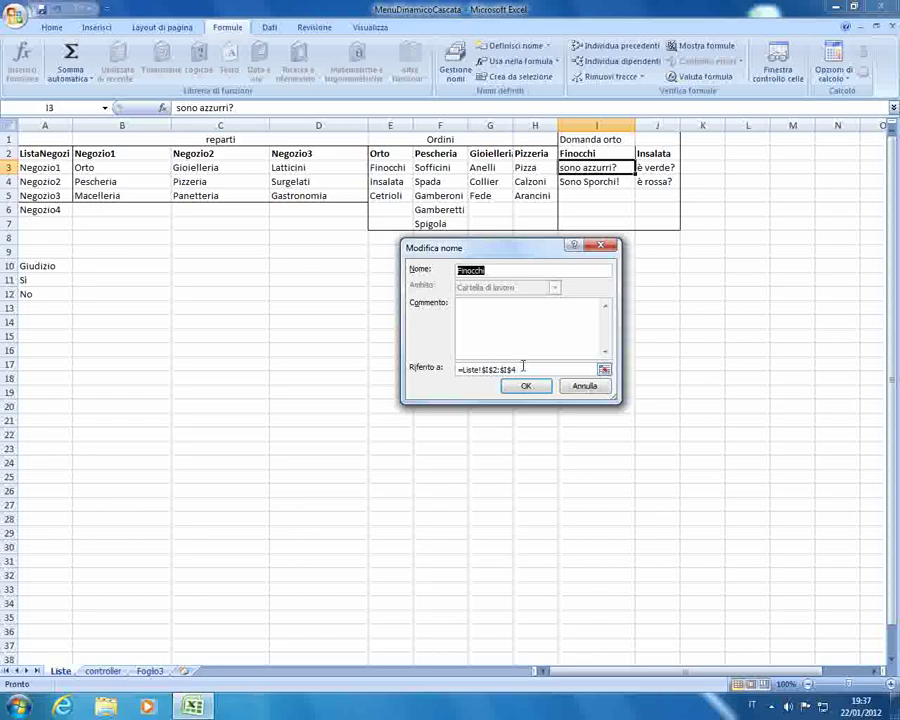
{"action": "left_click", "coordinate": [603, 369]}
{"action": "left_click_drag", "start_coordinate": [608, 167], "coordinate": [604, 187]}
{"action": "left_click", "coordinate": [604, 271]}
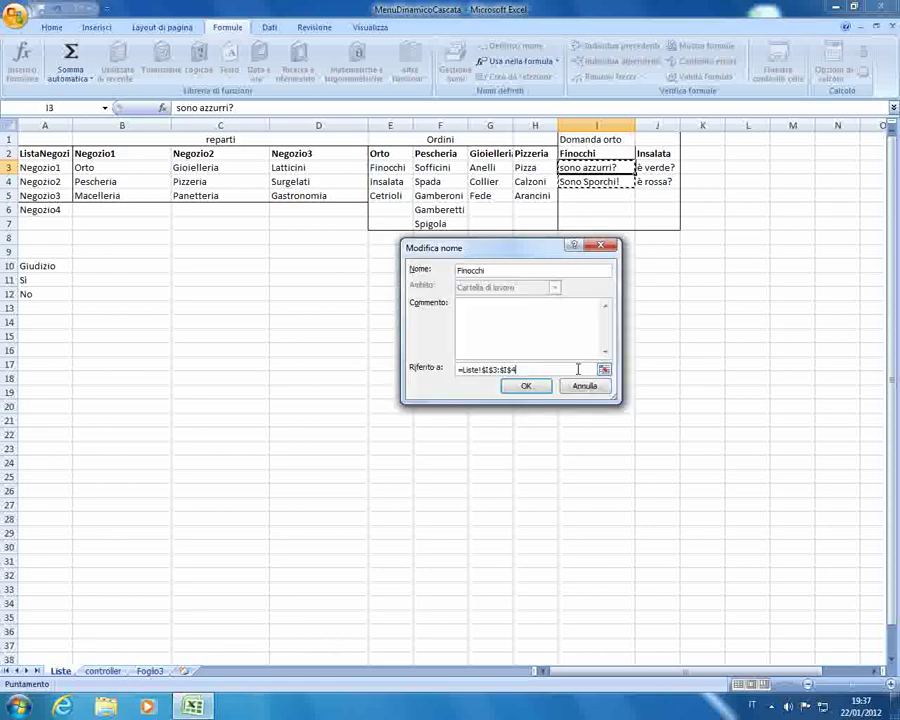
{"action": "left_click", "coordinate": [543, 390]}
{"action": "left_click", "coordinate": [668, 457]}
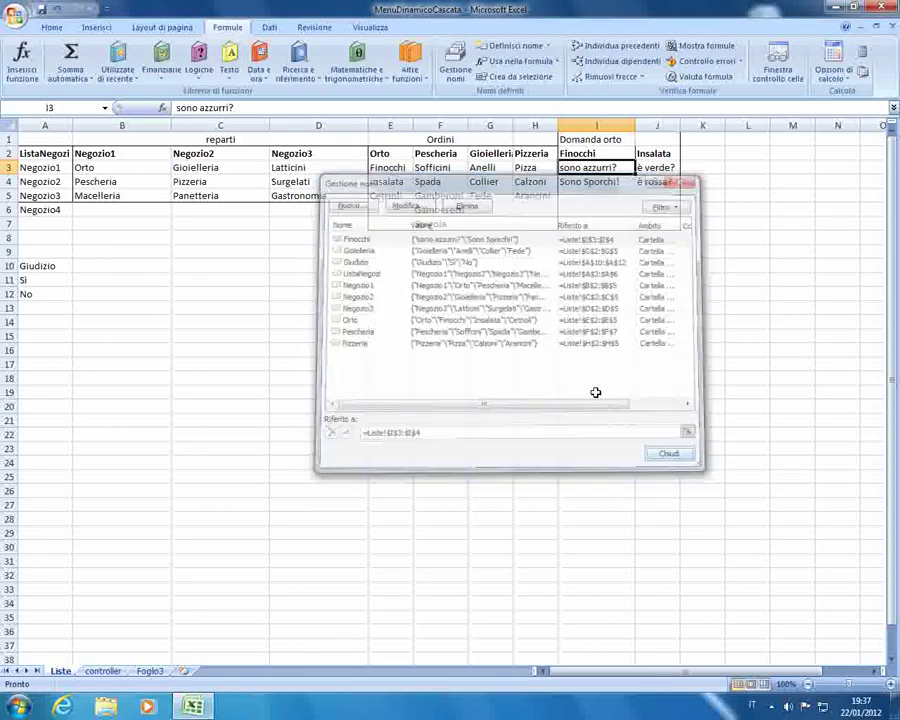
{"action": "left_click", "coordinate": [149, 671]}
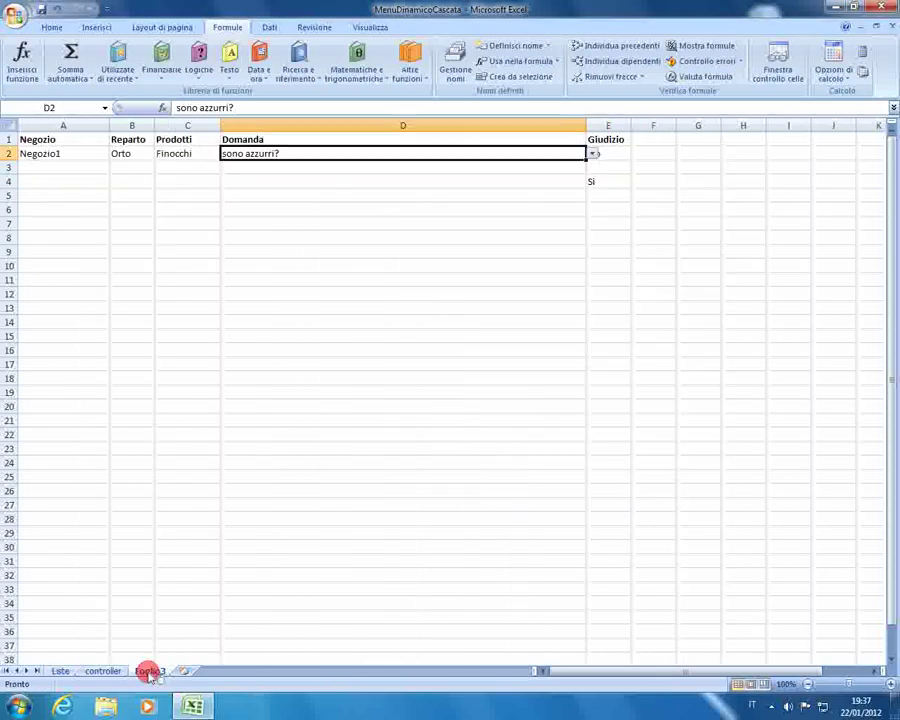
- Confirm D2 offers only sono azzurri? and Sono Sporchi!, check C2's products, then go to Liste
{"action": "left_click", "coordinate": [593, 154]}
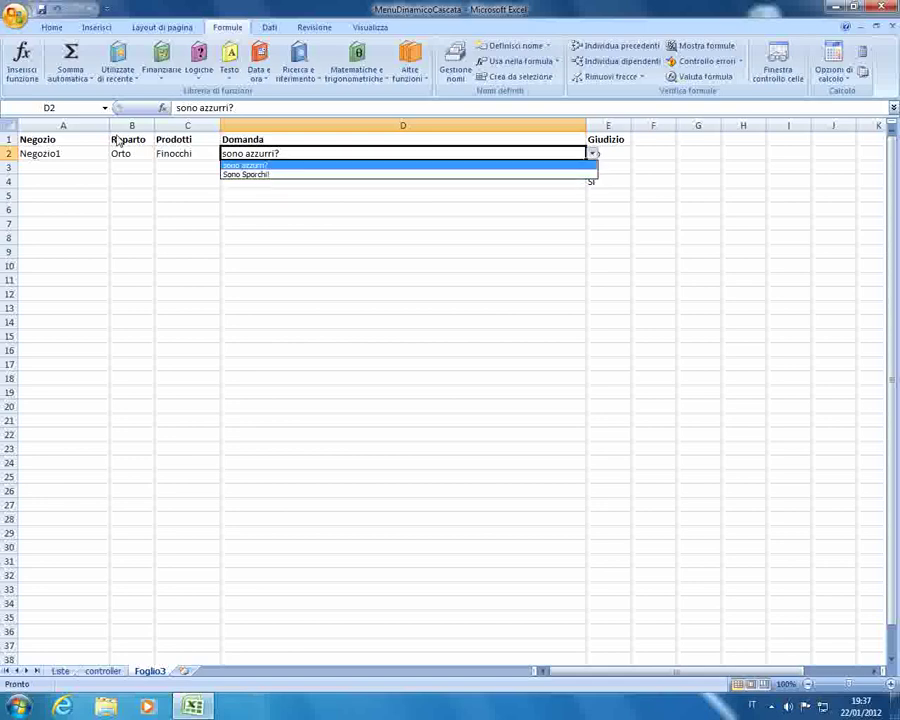
{"action": "left_click", "coordinate": [182, 152]}
{"action": "left_click", "coordinate": [226, 154]}
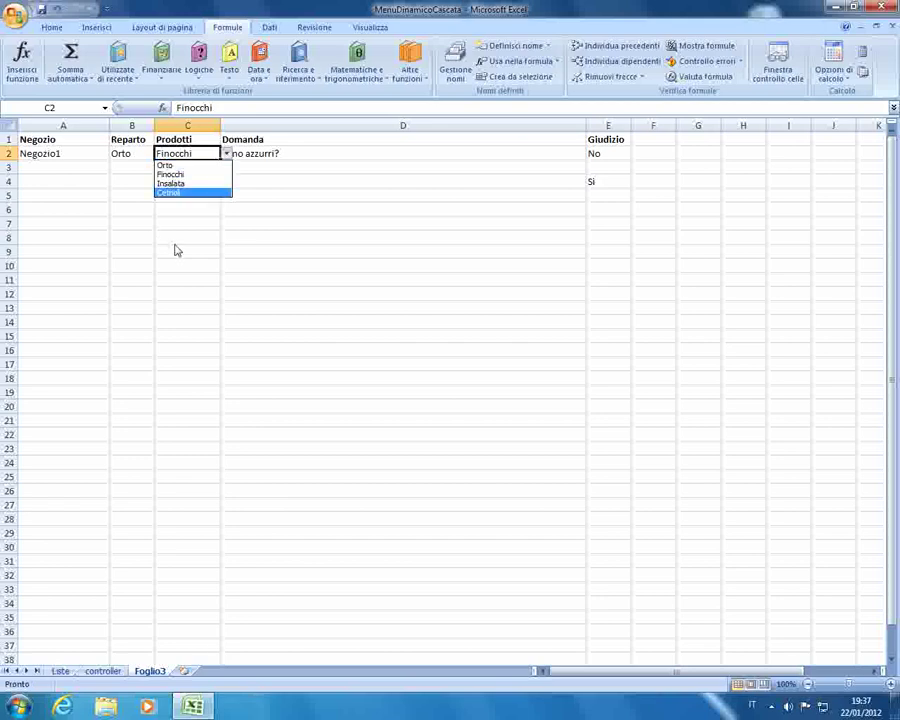
{"action": "key", "text": "Escape"}
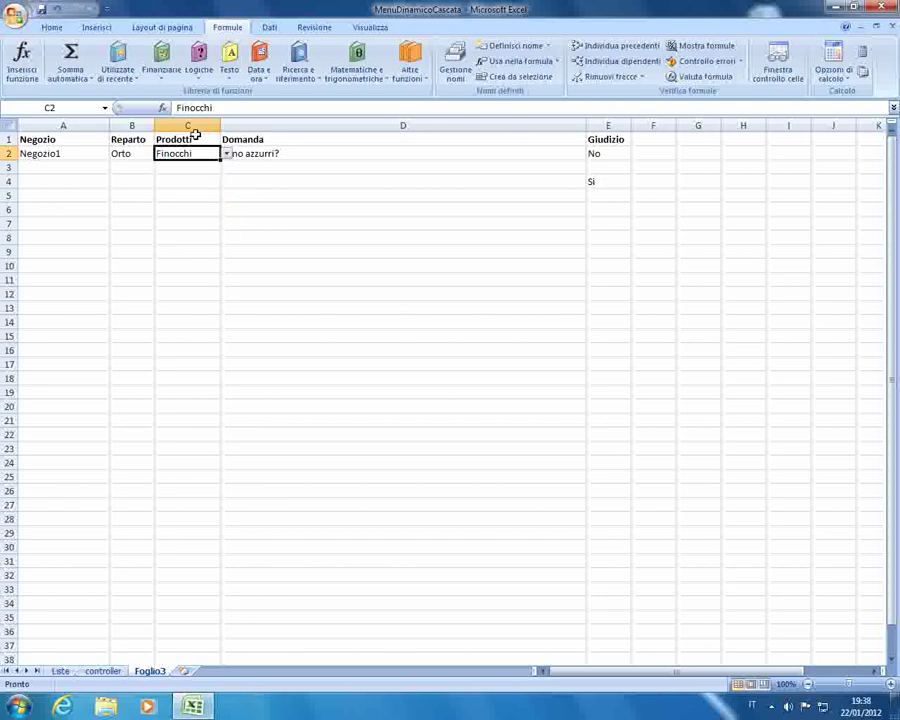
{"action": "left_click", "coordinate": [100, 671]}
{"action": "left_click", "coordinate": [60, 671]}
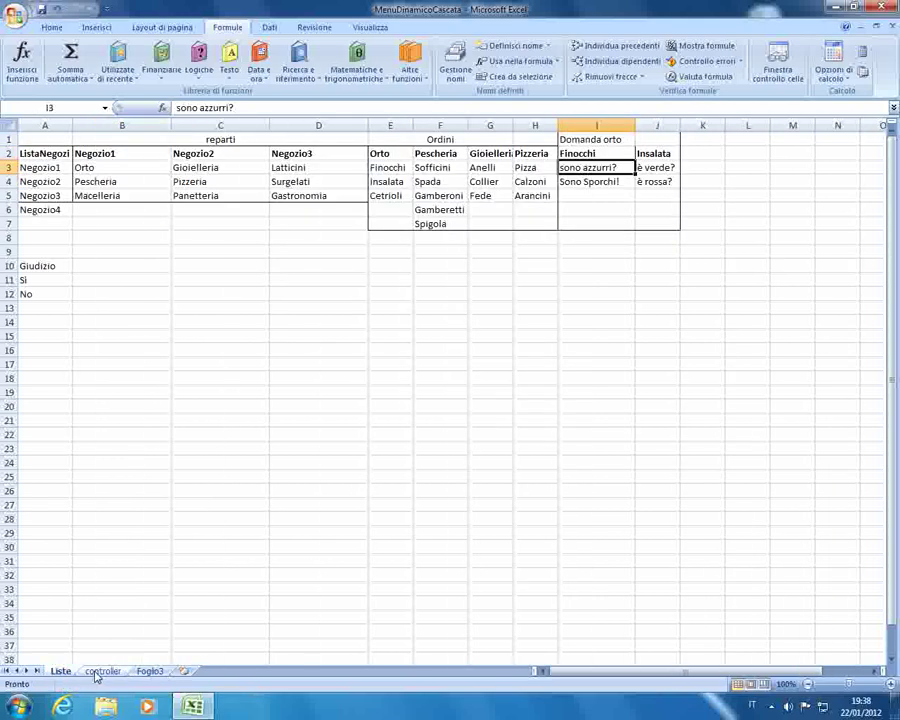